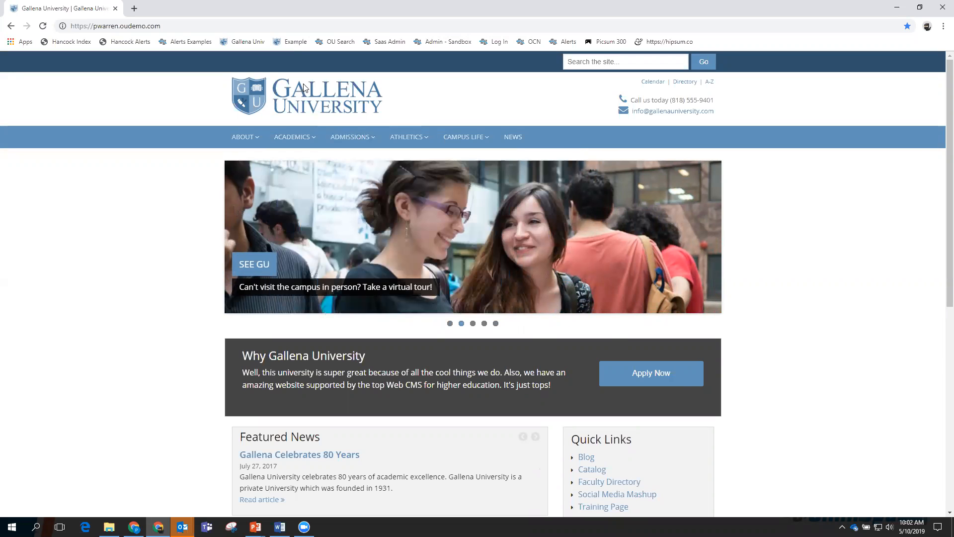
Open the live Example training page and follow its footer Last Updated link to the OU Campus login.
left_click(295, 46)
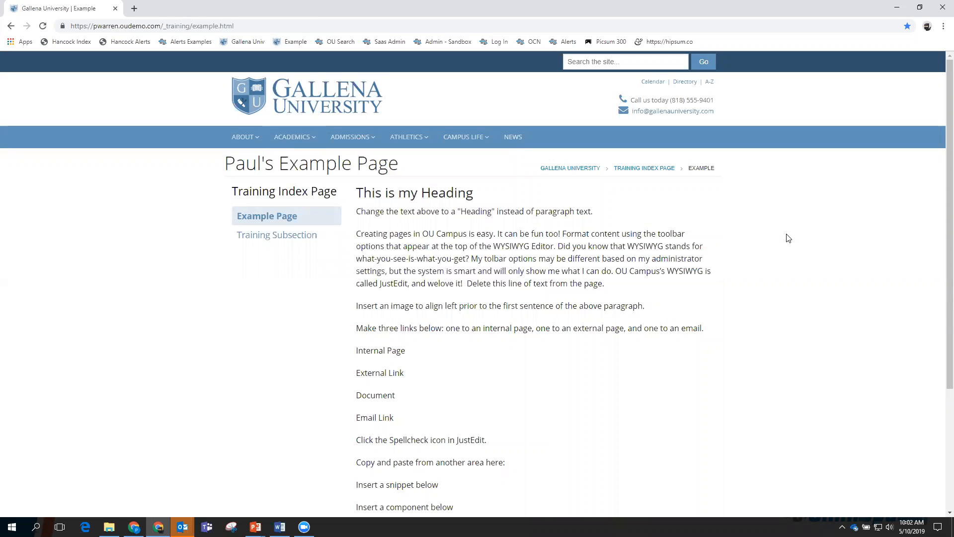
scroll(789, 238, "down", 4)
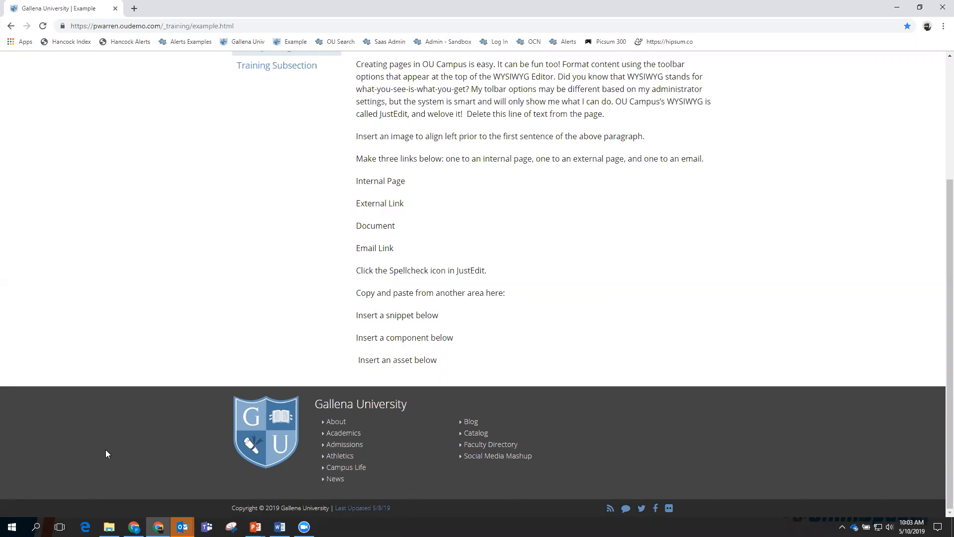
scroll(107, 457, "up", 3)
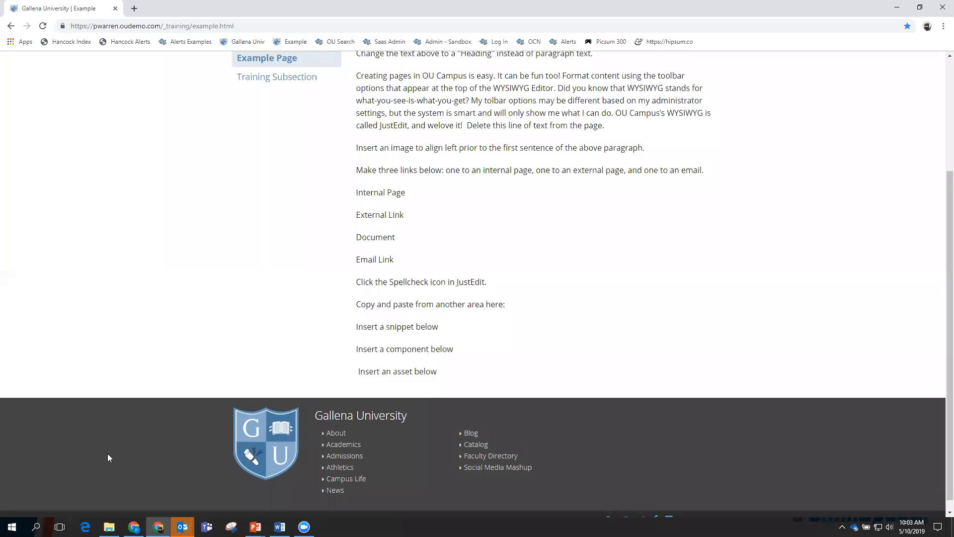
scroll(231, 322, "down", 3)
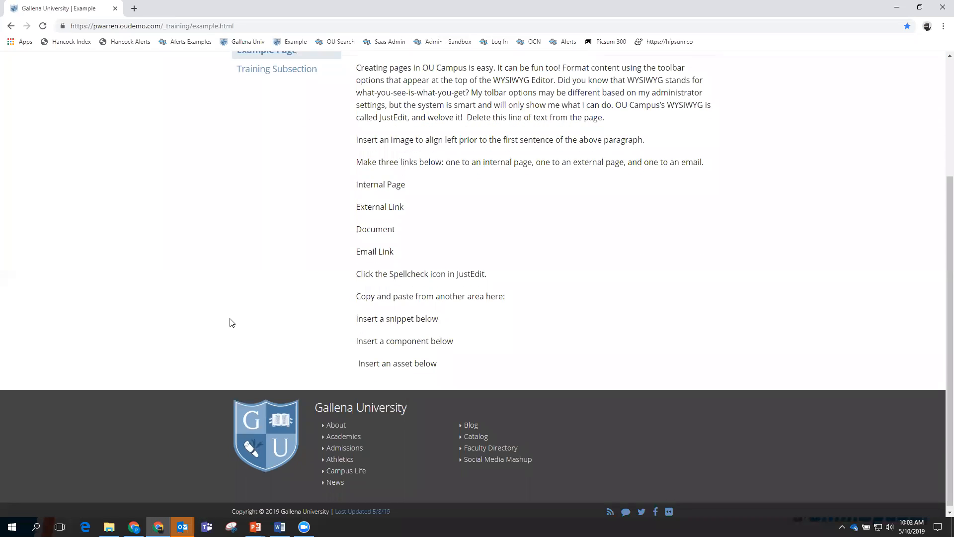
left_click(368, 507)
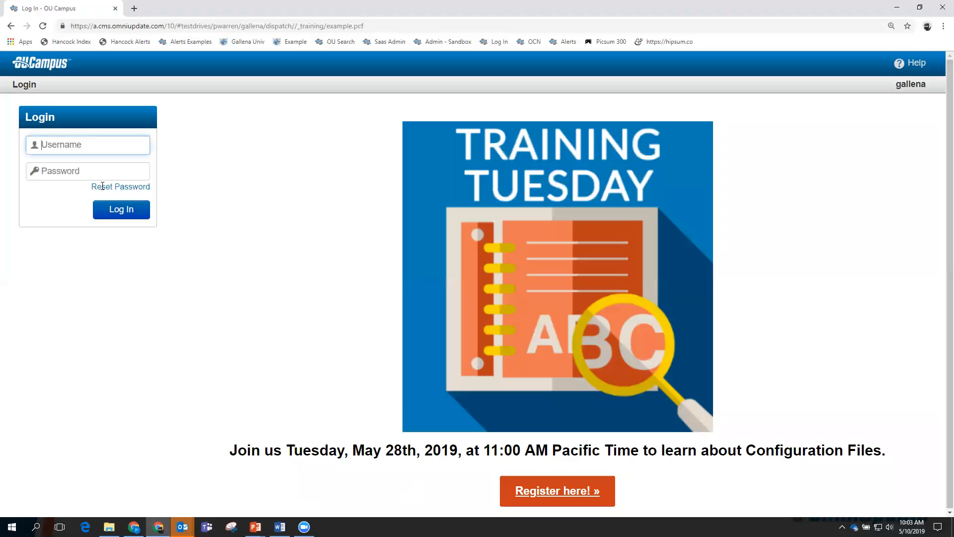
Log in to OU Campus with the saved username and the account password.
left_click(85, 145)
left_click(54, 187)
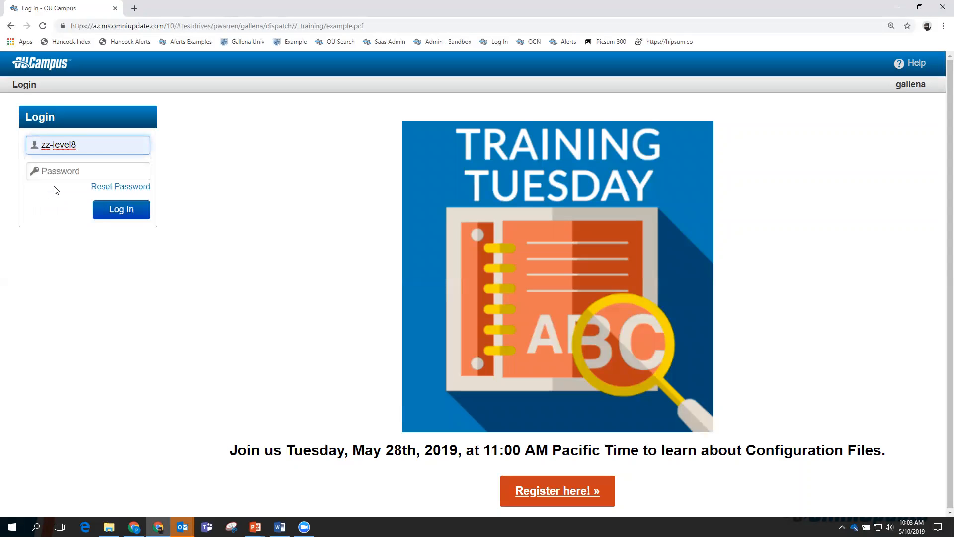
left_click(68, 172)
type("********")
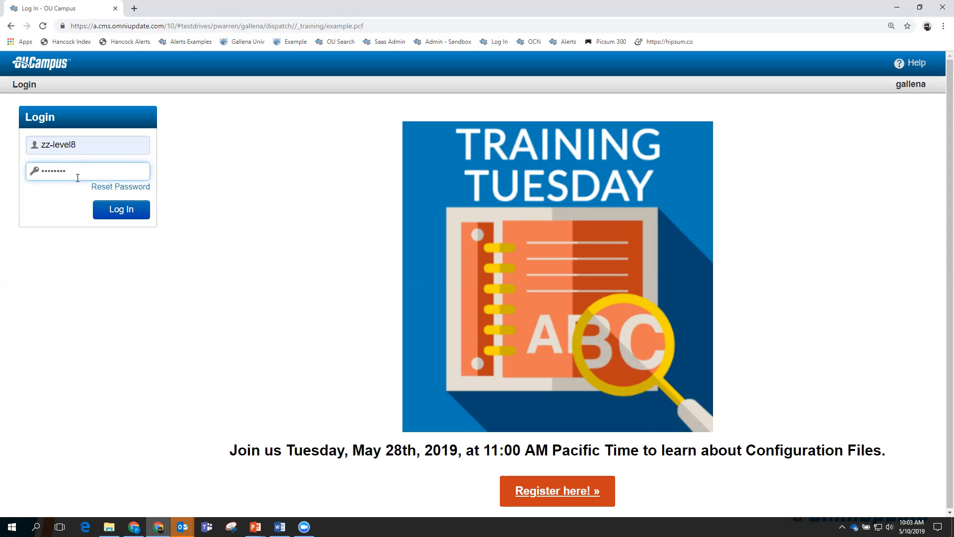
left_click(123, 210)
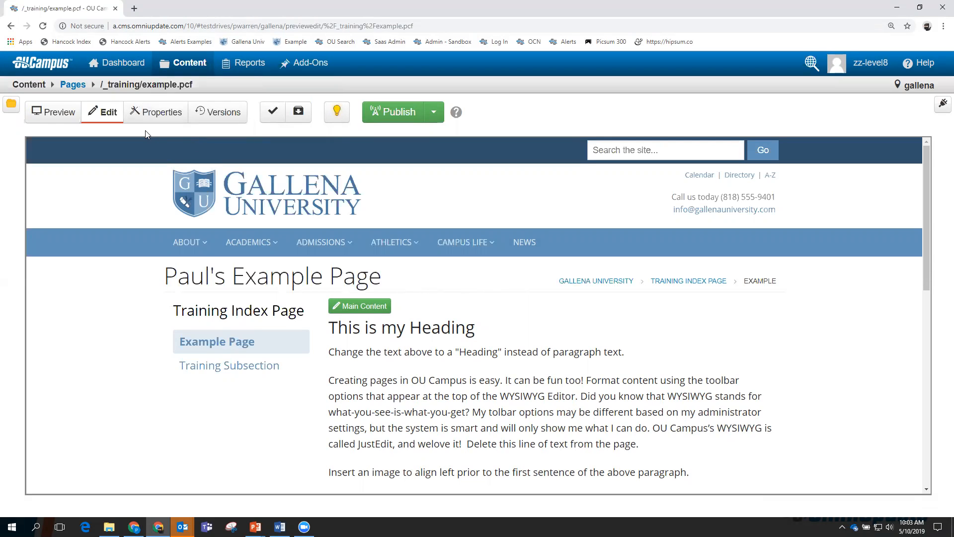
mouse_move(159, 63)
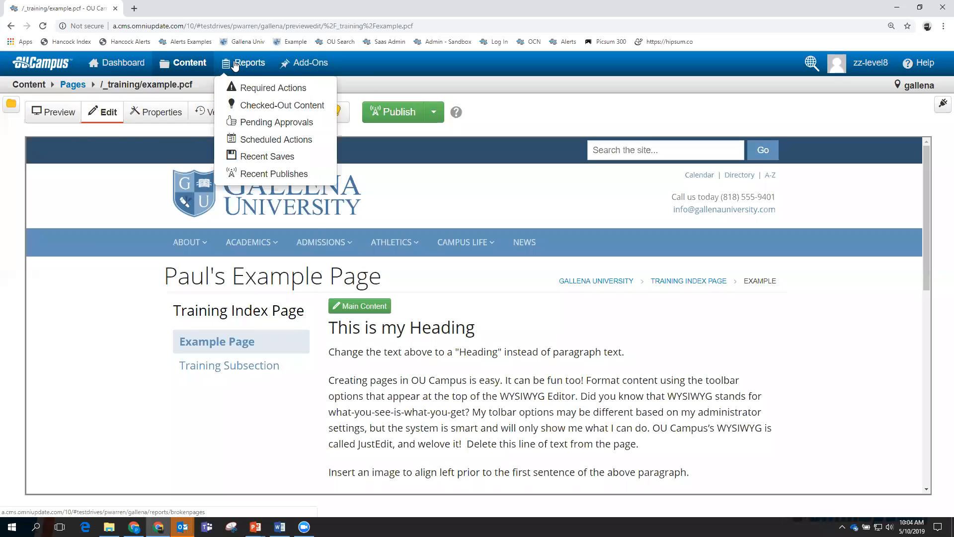
mouse_move(308, 64)
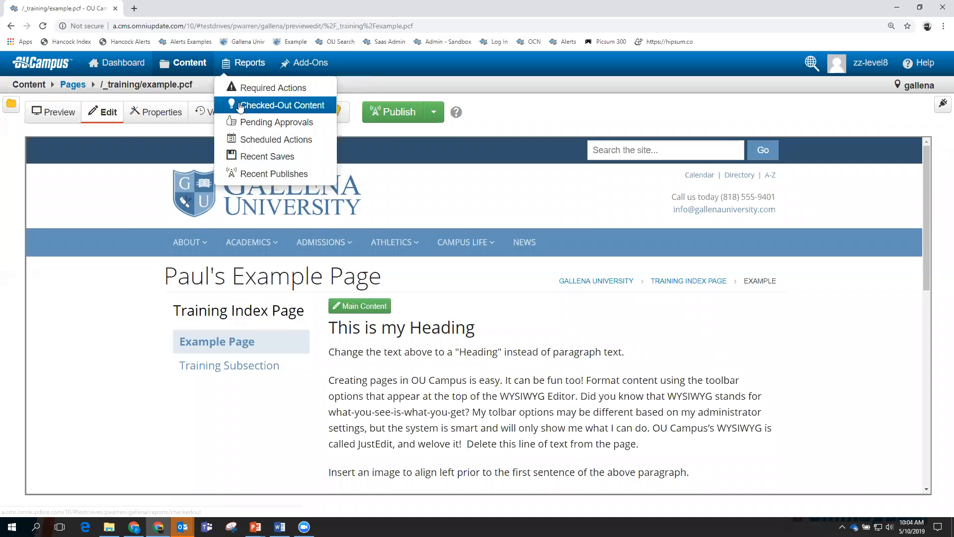
mouse_move(193, 64)
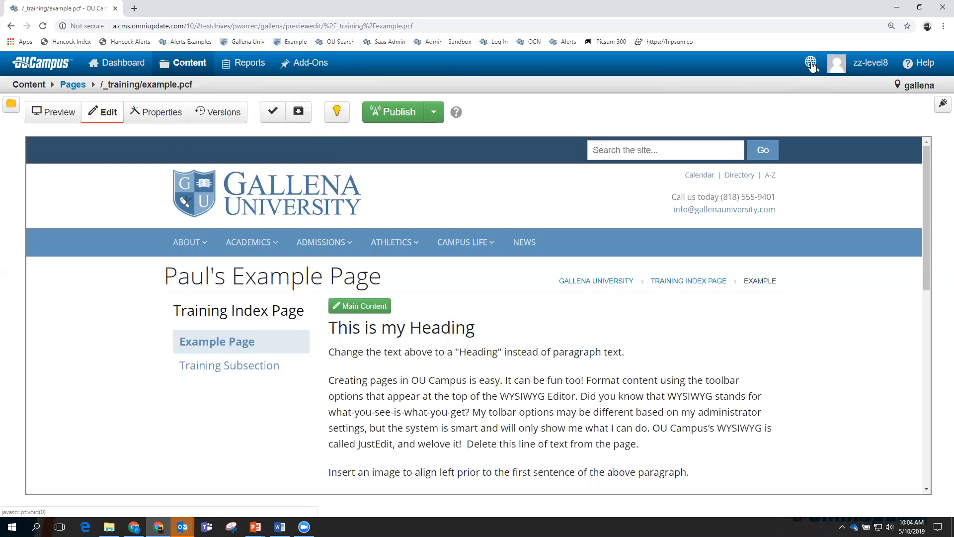
mouse_move(867, 70)
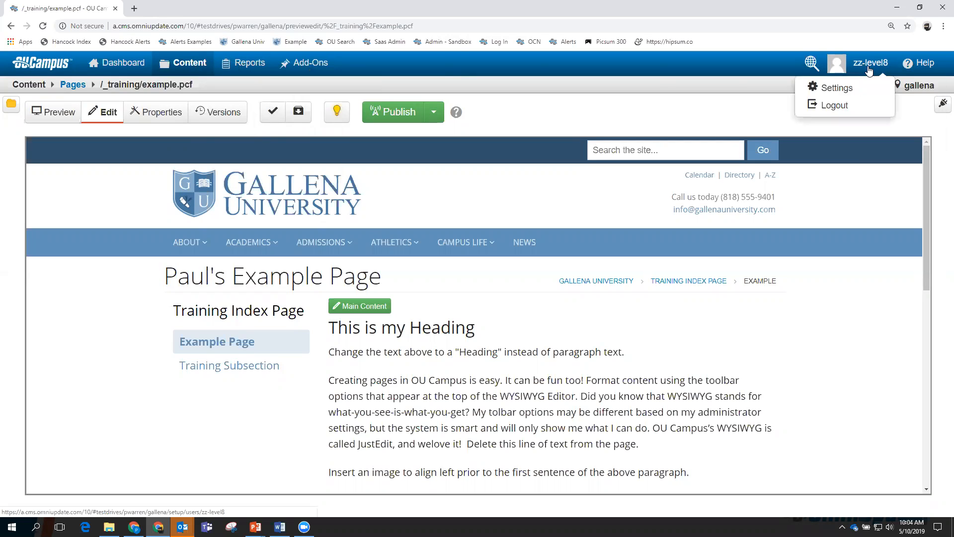
mouse_move(922, 63)
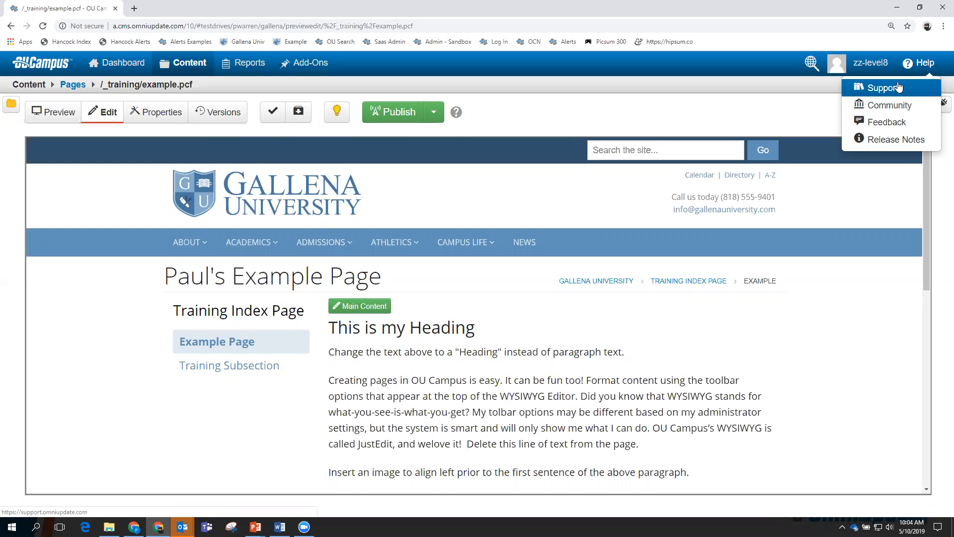
left_click(635, 114)
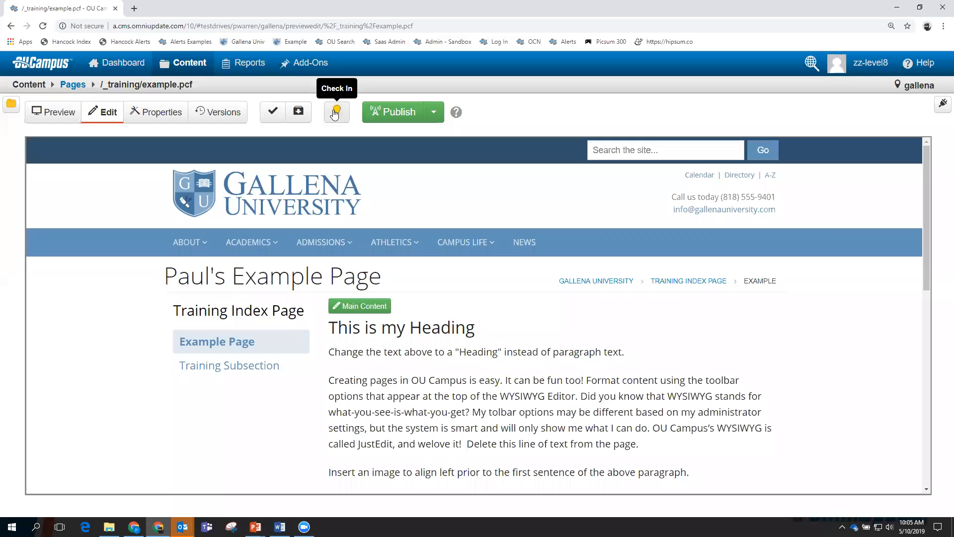
Check in example.pcf, reopen its Main Content editor, then close the editor to release the page.
left_click(338, 113)
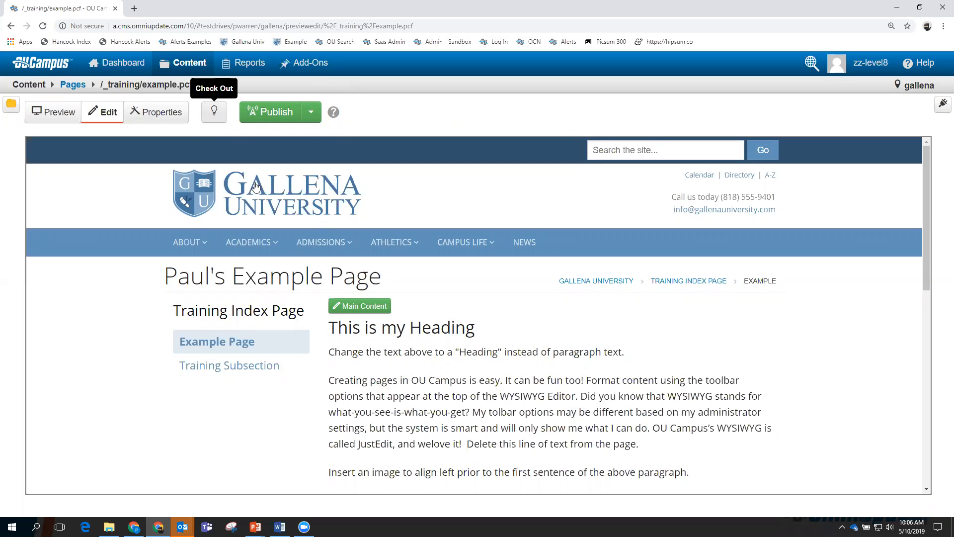
left_click(360, 306)
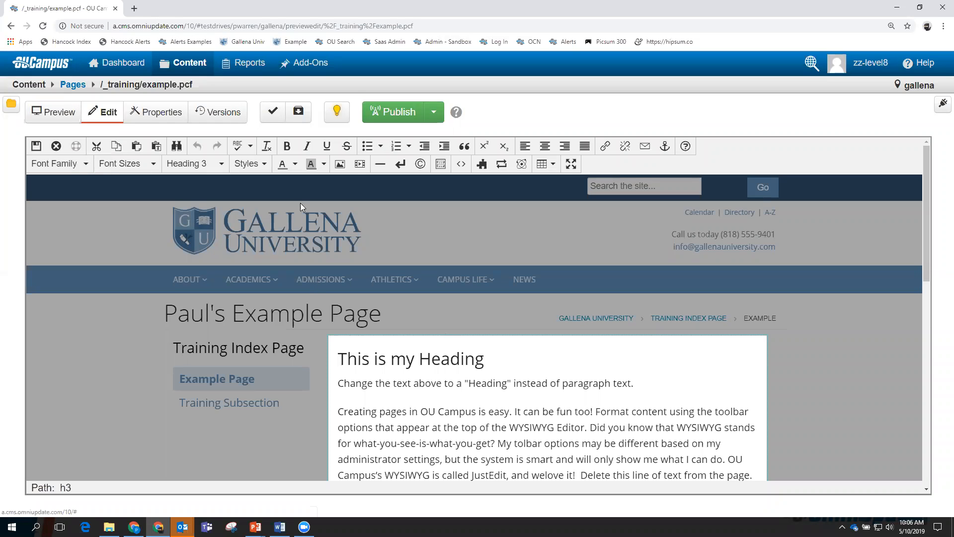
left_click(336, 112)
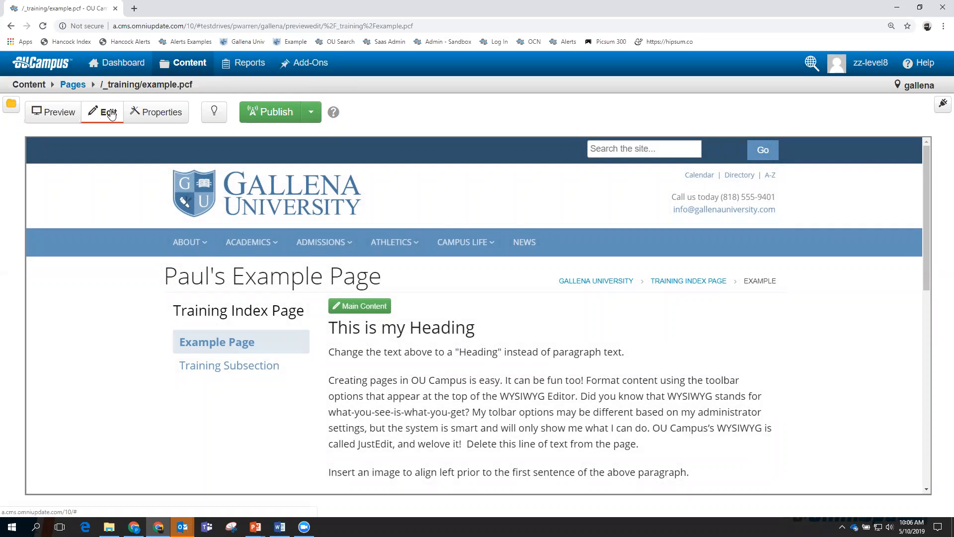
Check out example.pcf and show its Parameters: title 'Example', heading 'Paul's Example Page'.
left_click(164, 117)
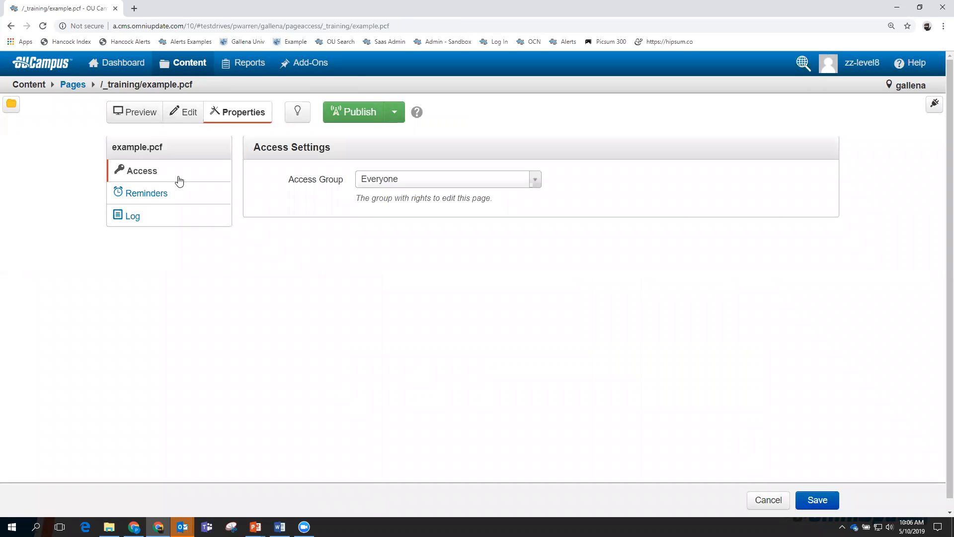
left_click(297, 112)
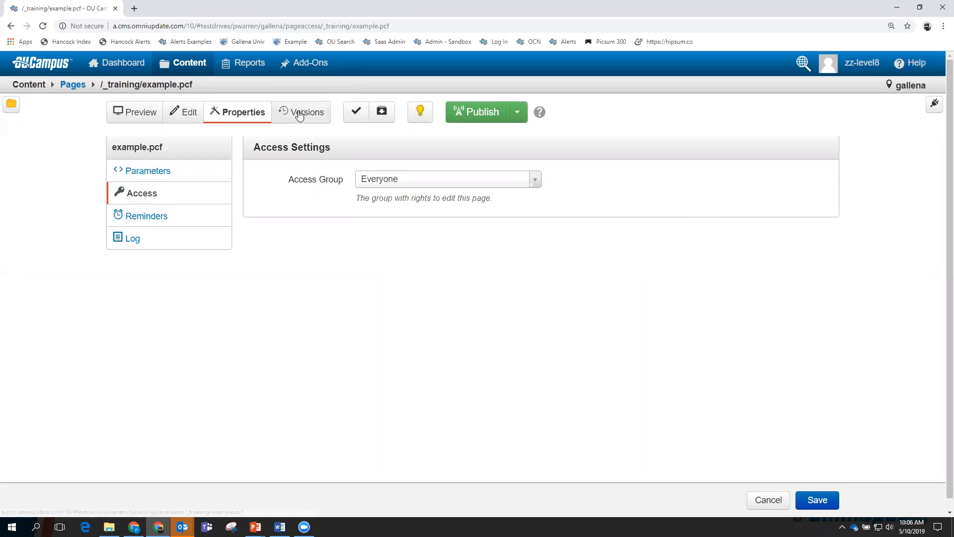
left_click(140, 173)
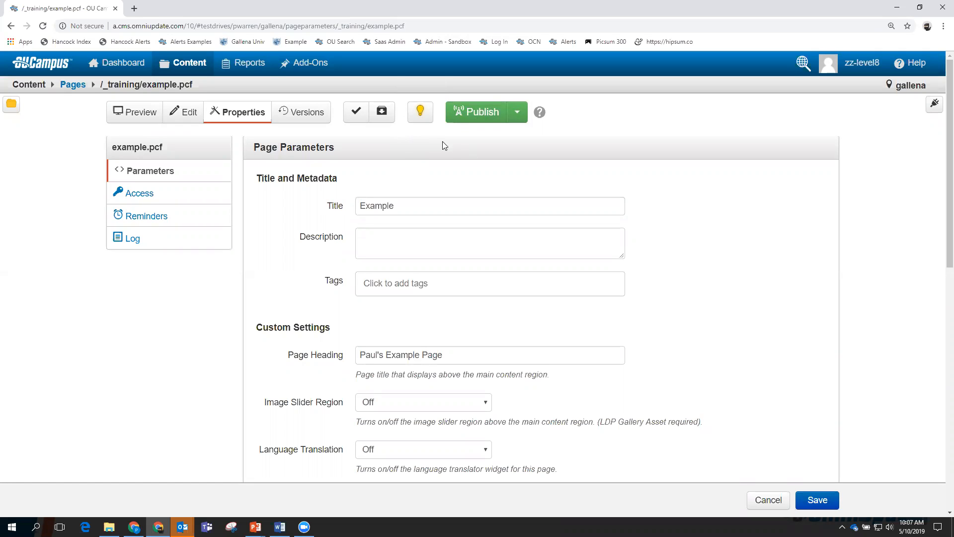
Check in example.pcf and the three header include files from the Checked-Out Content gadget, then return to Edit view.
left_click(934, 107)
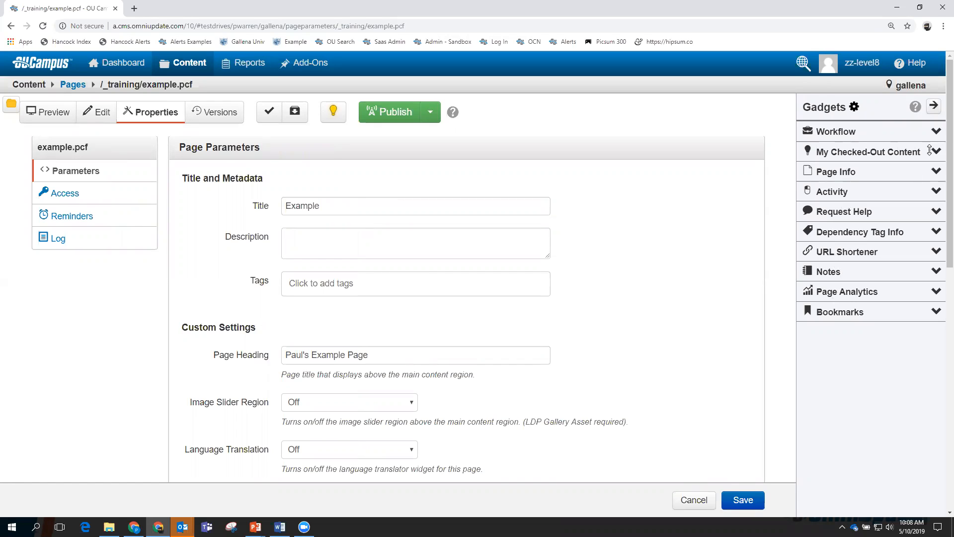
left_click_drag(901, 151, 898, 131)
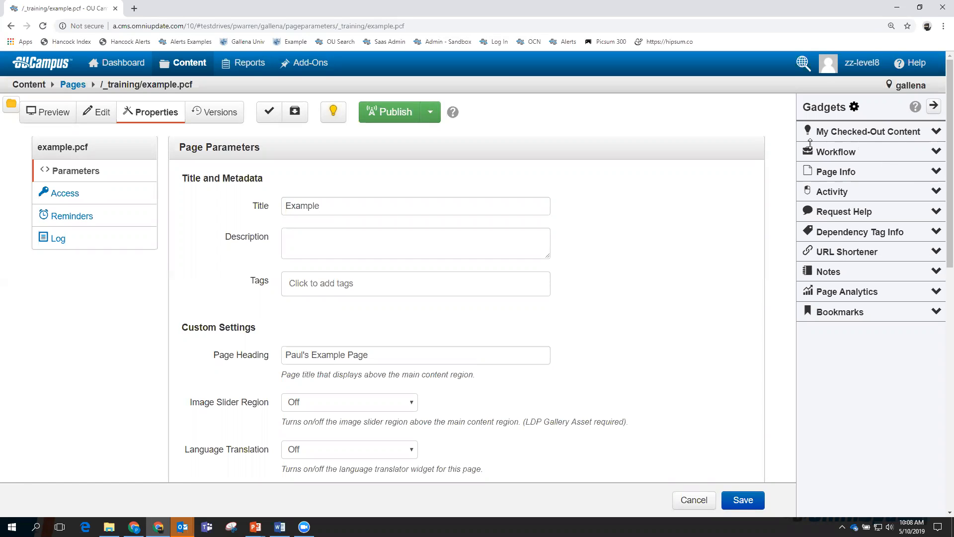
left_click(936, 132)
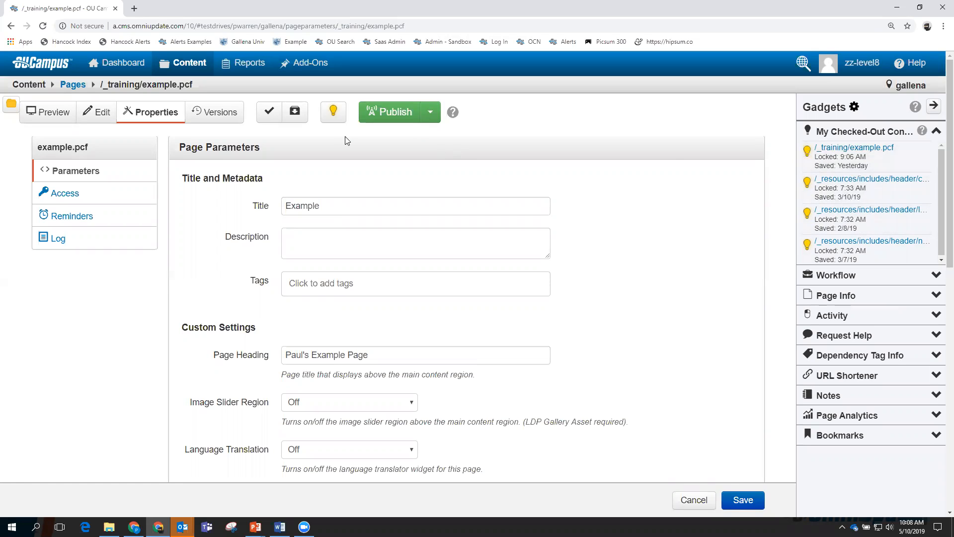
left_click(807, 151)
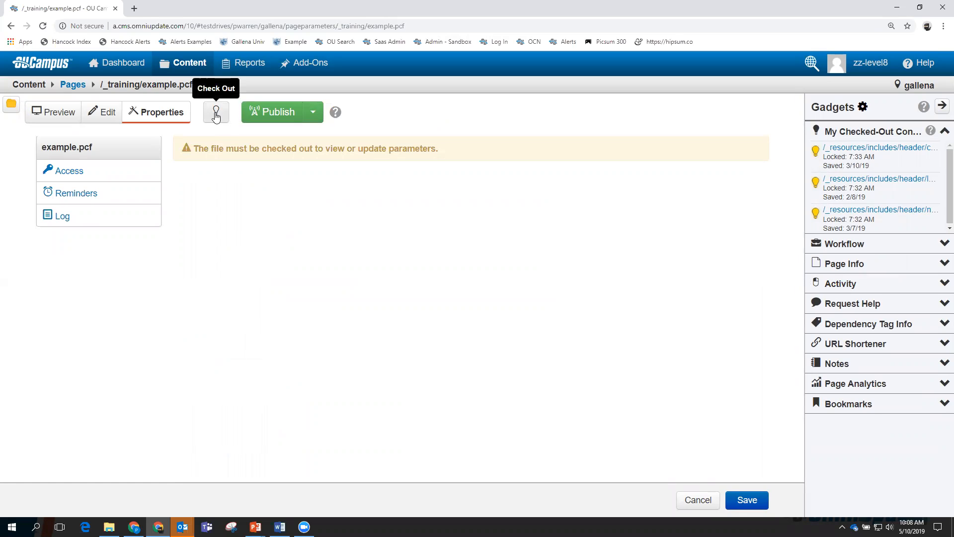
left_click(816, 152)
left_click(816, 152)
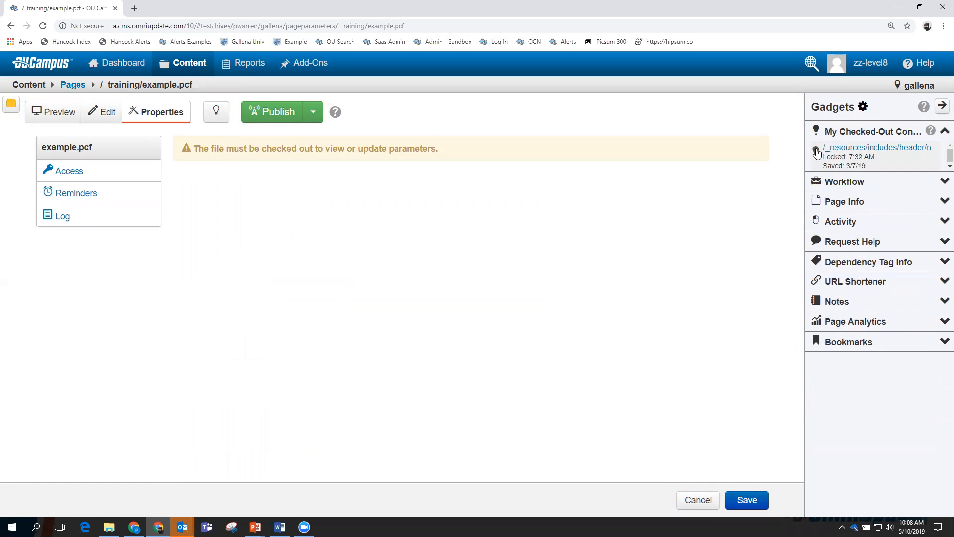
left_click(817, 151)
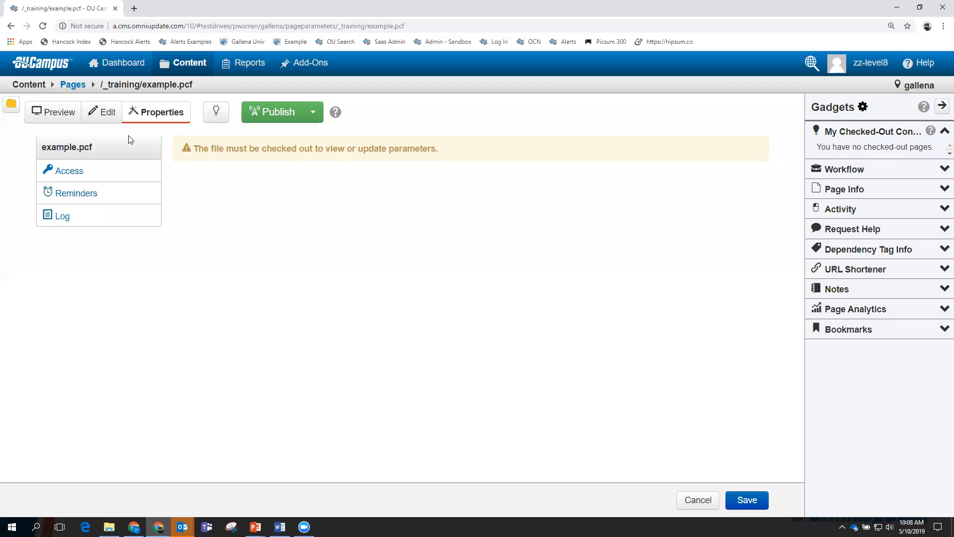
left_click(98, 112)
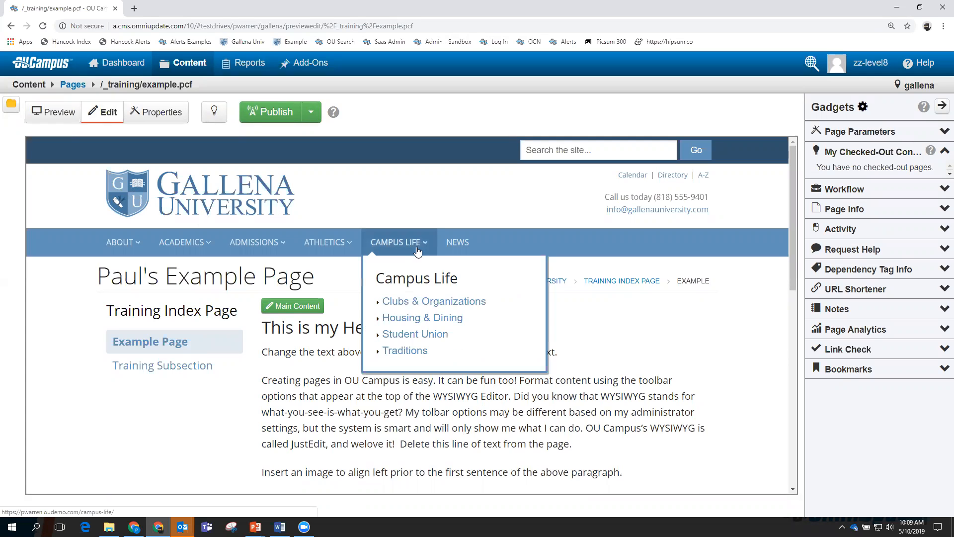
Check out example.pcf and open its Main Content region in the JustEdit WYSIWYG editor.
left_click(294, 307)
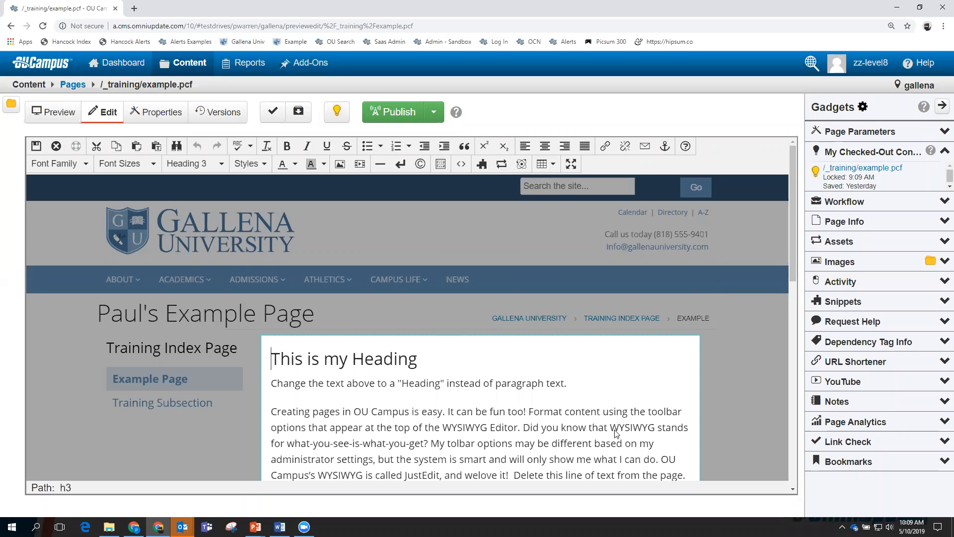
scroll(590, 422, "down", 3)
scroll(587, 419, "up", 1)
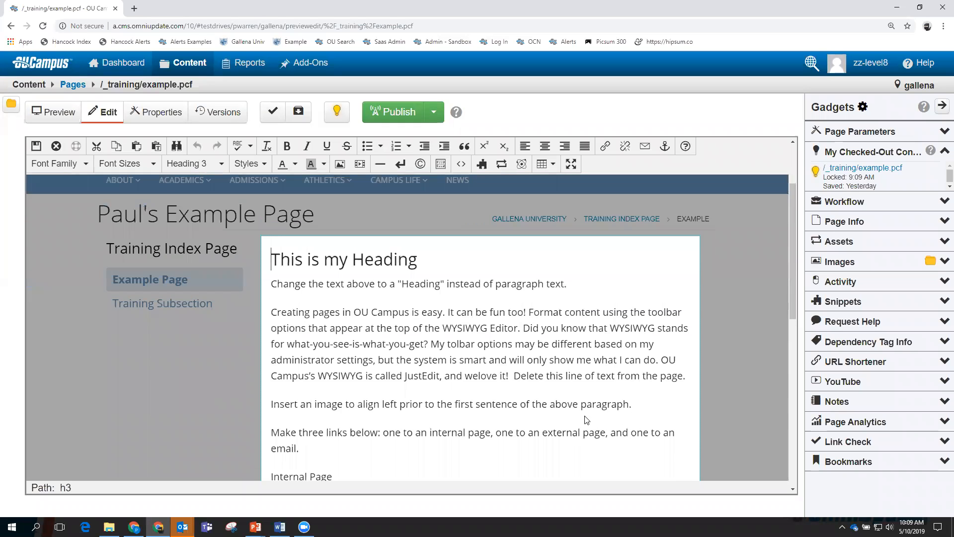
key("ctrl+plus")
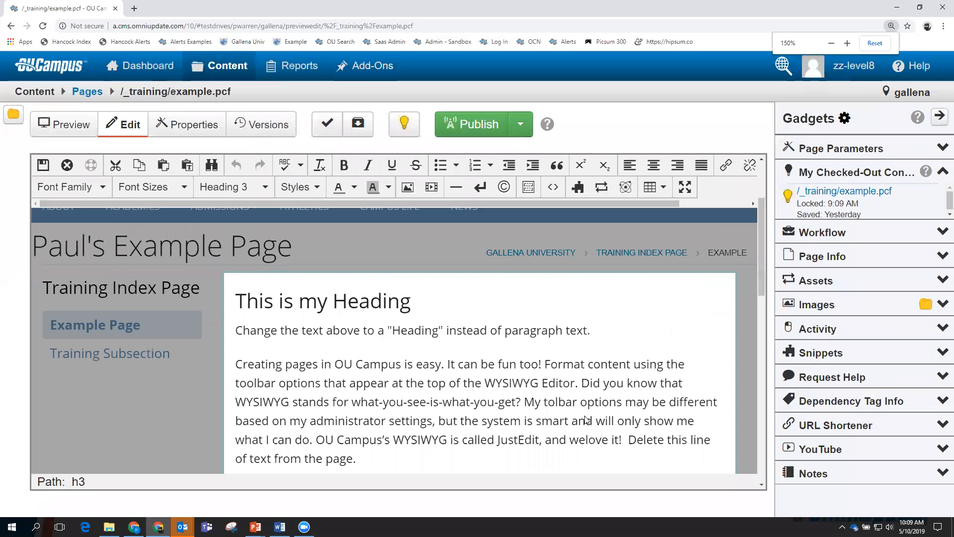
key("ctrl+minus")
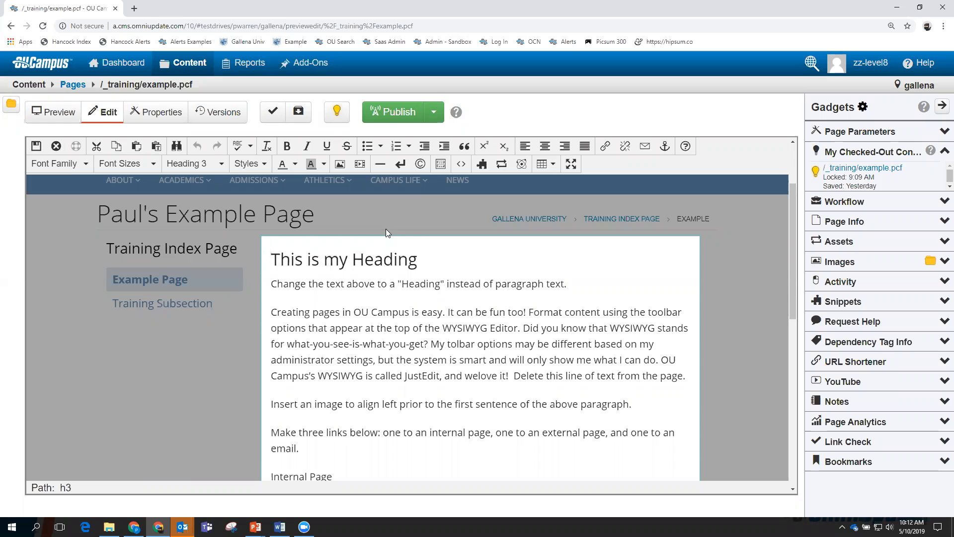
Browse example.pcf's 63 versions and show the View options for live version 63.
left_click(221, 112)
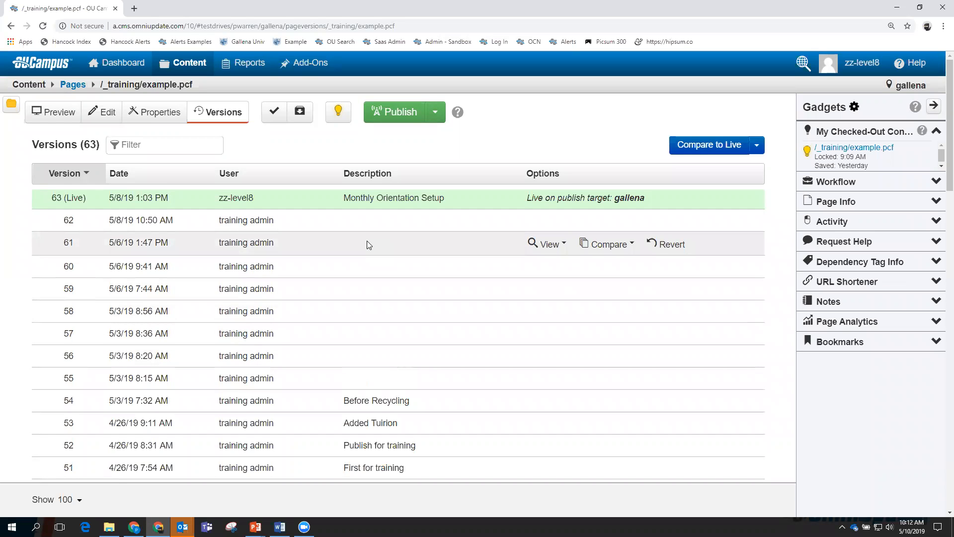
scroll(390, 351, "down", 2)
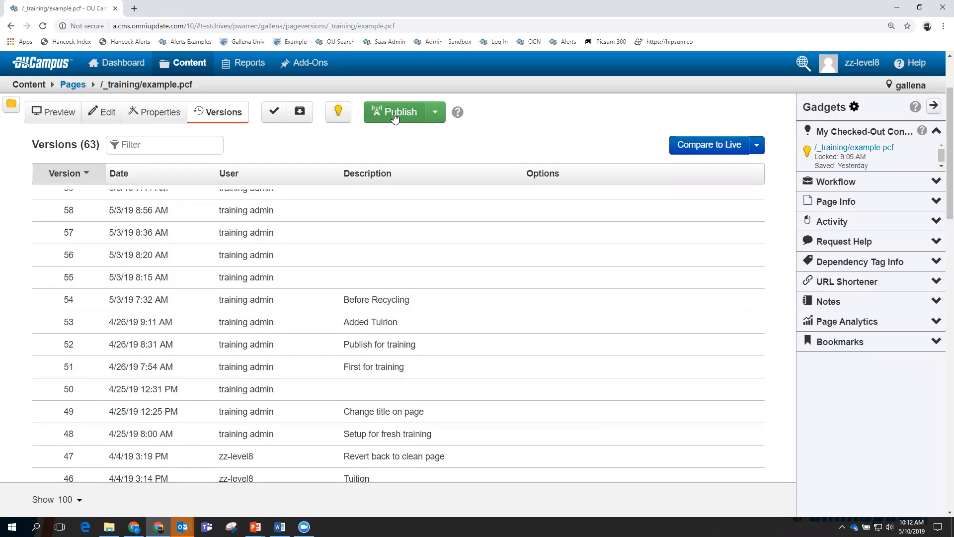
scroll(364, 249, "up", 3)
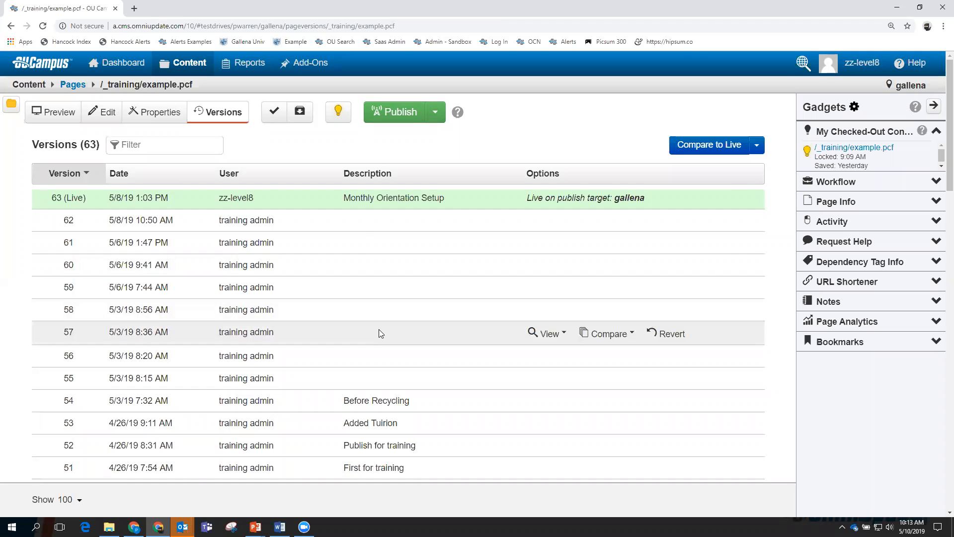
scroll(383, 256, "down", 3)
scroll(382, 256, "down", 6)
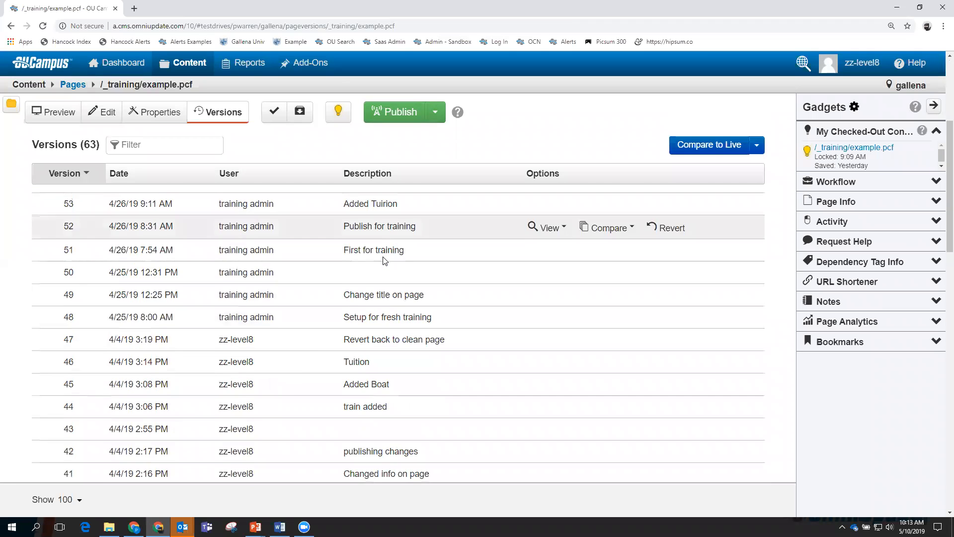
scroll(383, 260, "down", 1)
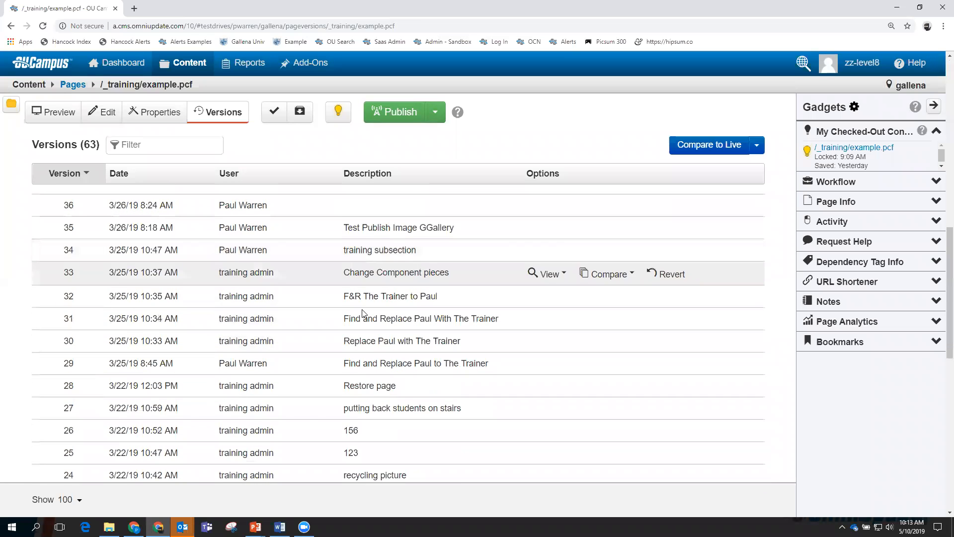
scroll(372, 359, "up", 8)
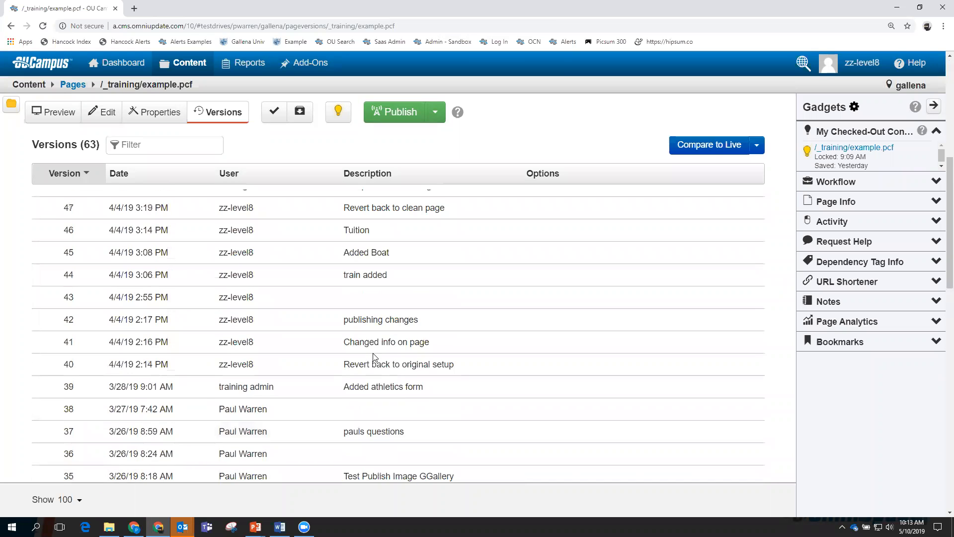
scroll(375, 348, "up", 2)
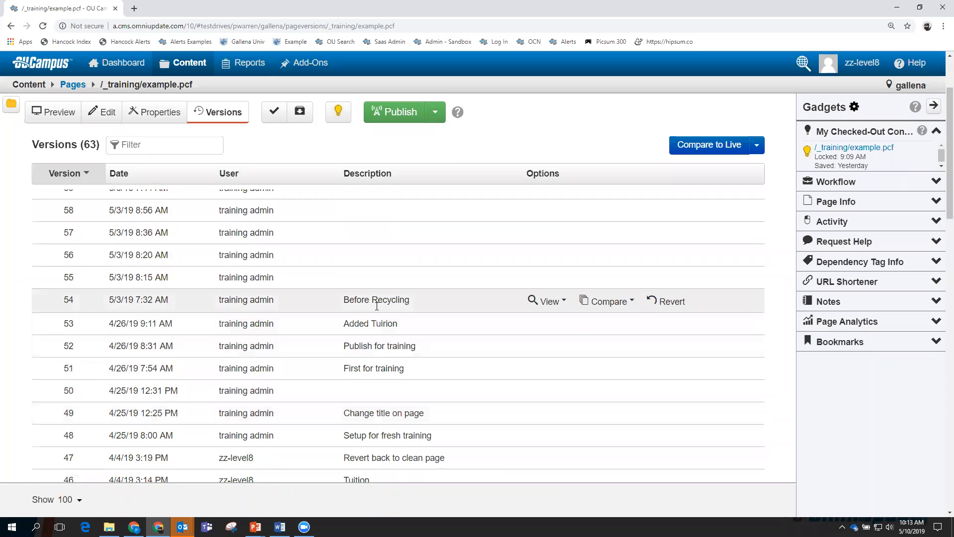
scroll(377, 305, "up", 2)
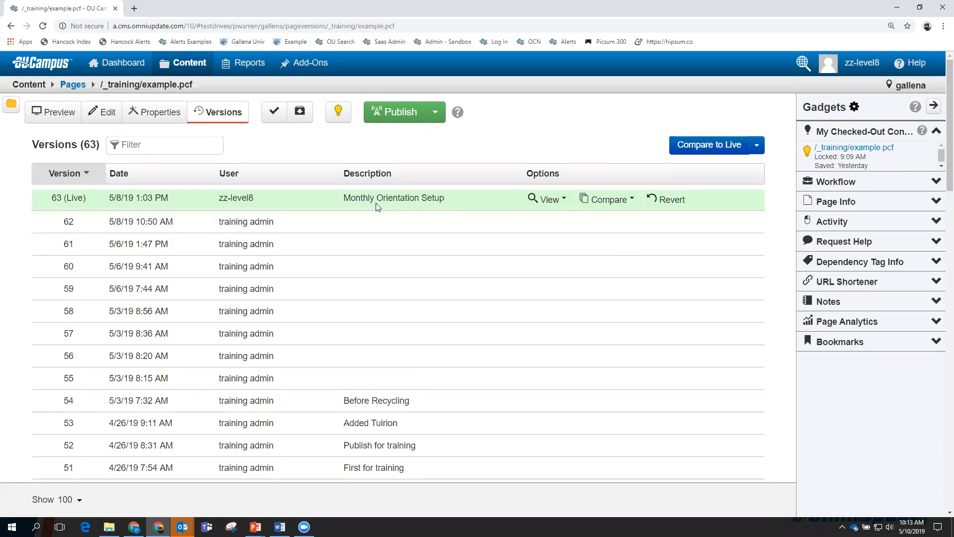
left_click(552, 200)
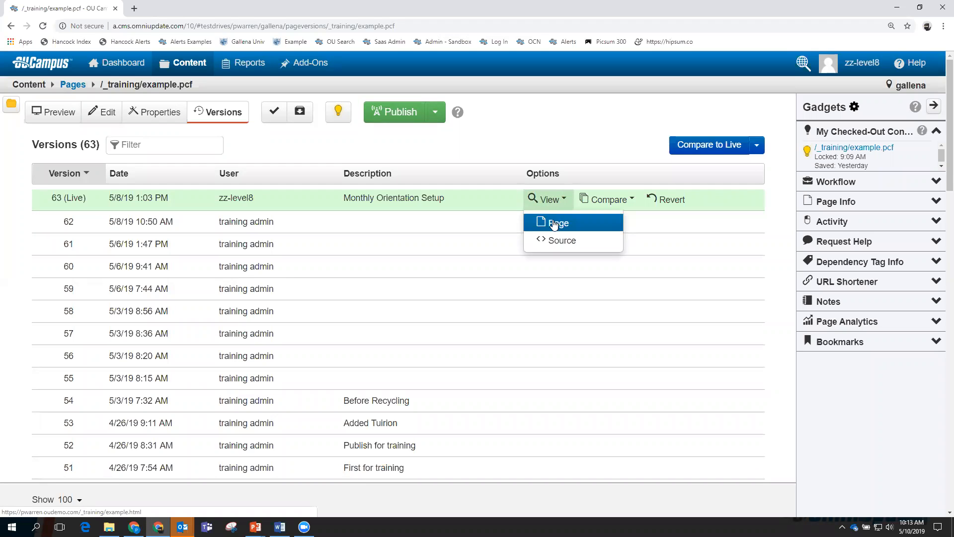
left_click(556, 225)
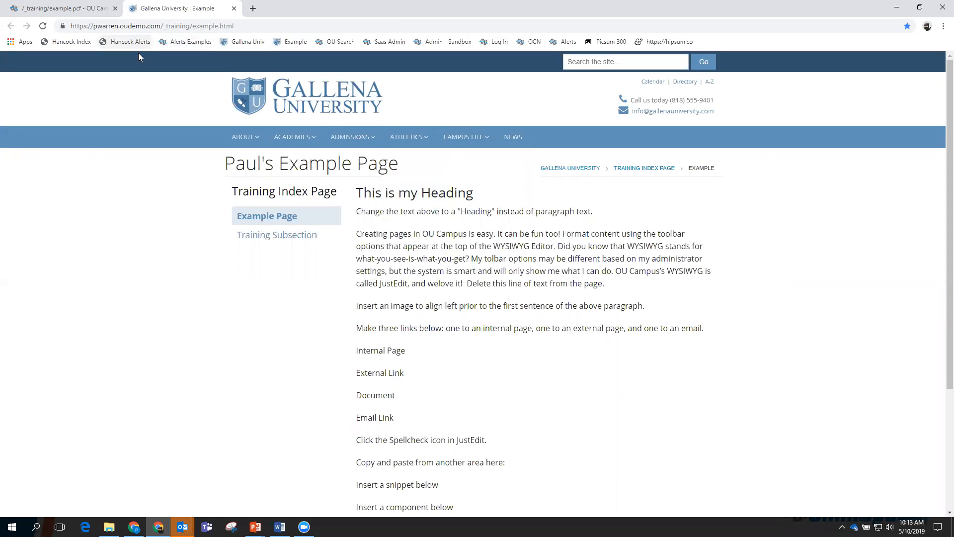
left_click(233, 8)
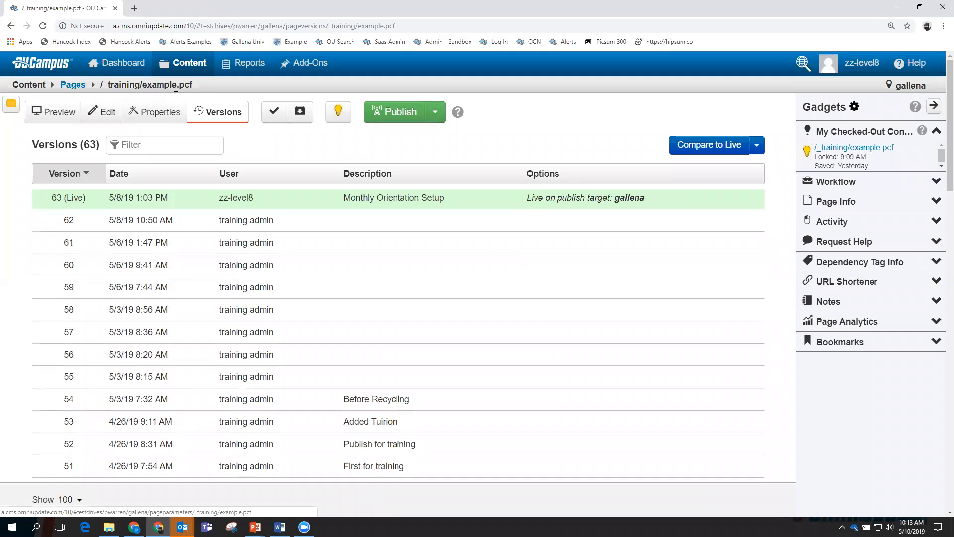
Reopen the Main Content editor and style 'This is my Heading' as a blue Heading 2.
left_click(106, 114)
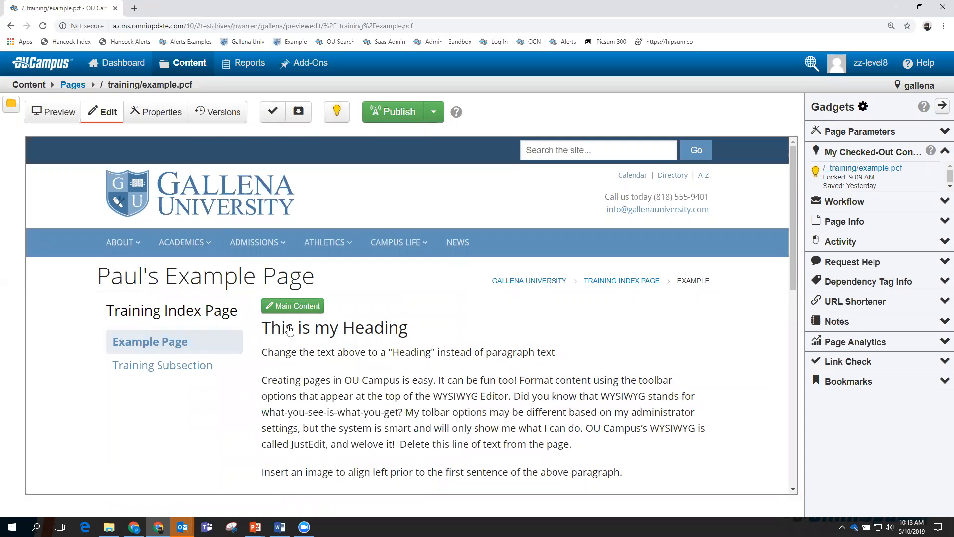
left_click(290, 305)
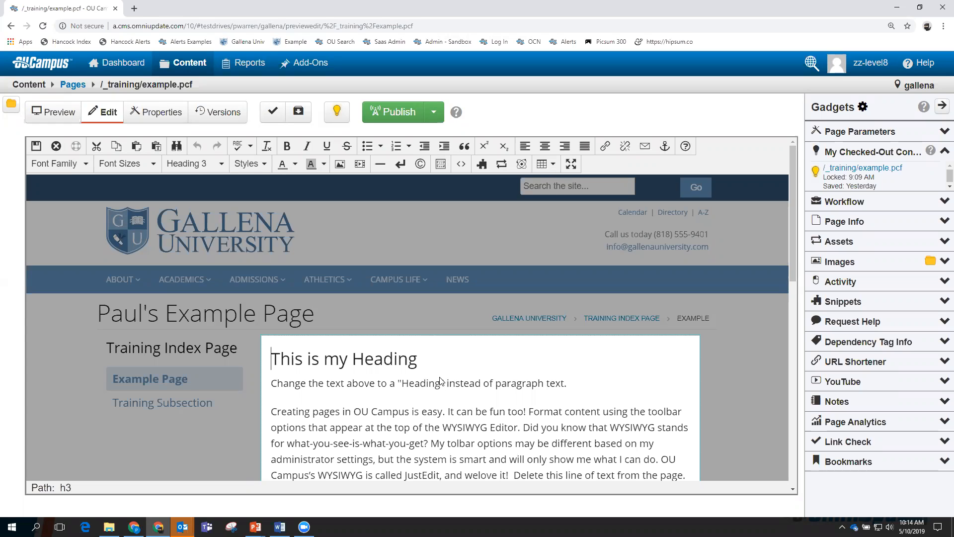
left_click(418, 364)
left_click_drag(418, 365, 272, 373)
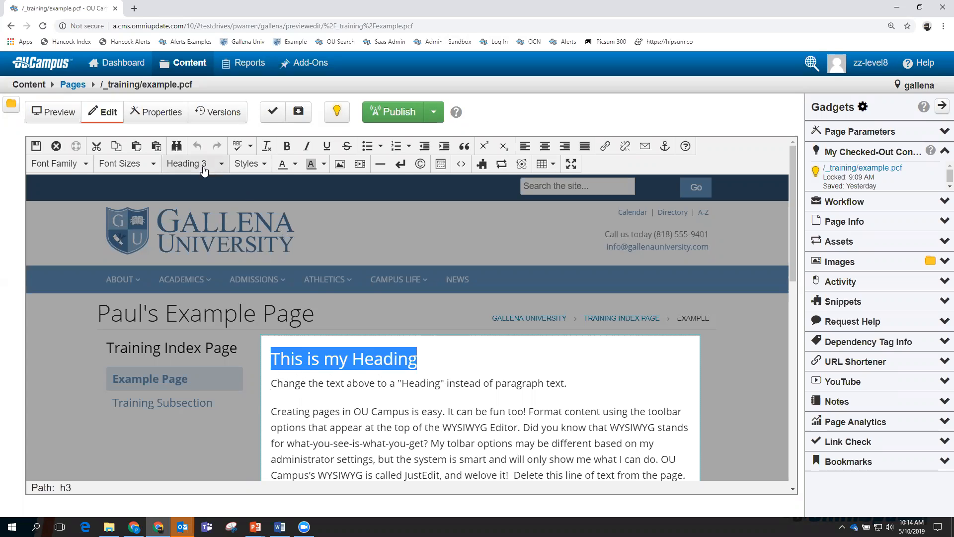
left_click(222, 165)
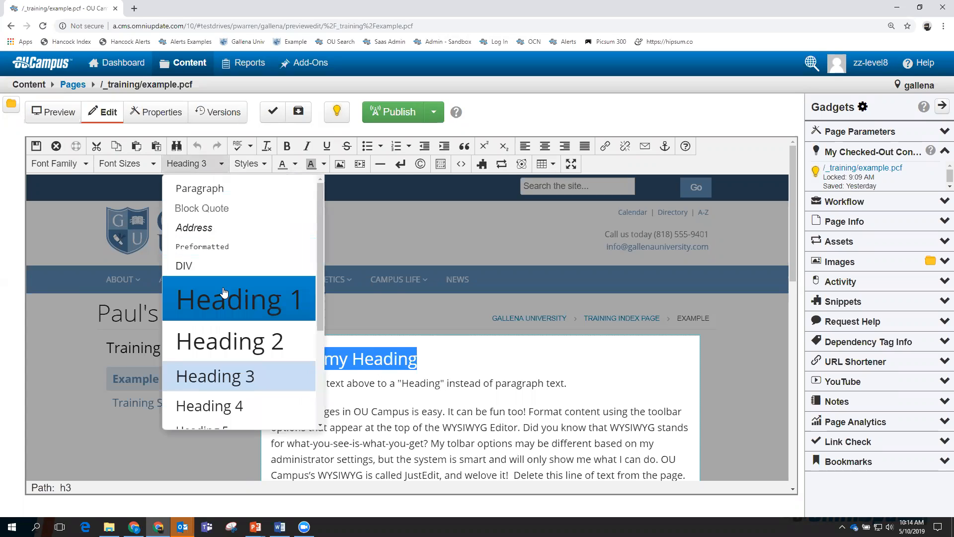
left_click(234, 342)
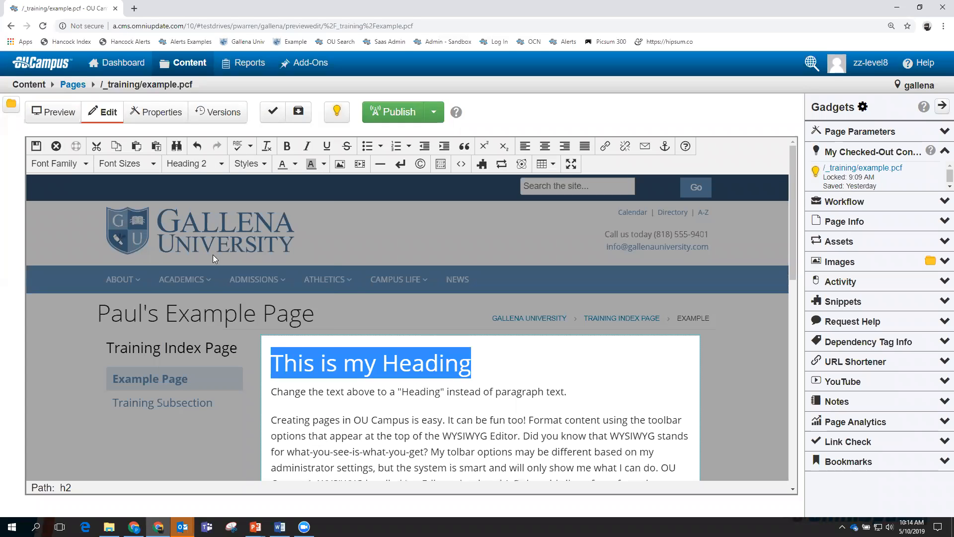
left_click(296, 166)
left_click(342, 200)
left_click(586, 369)
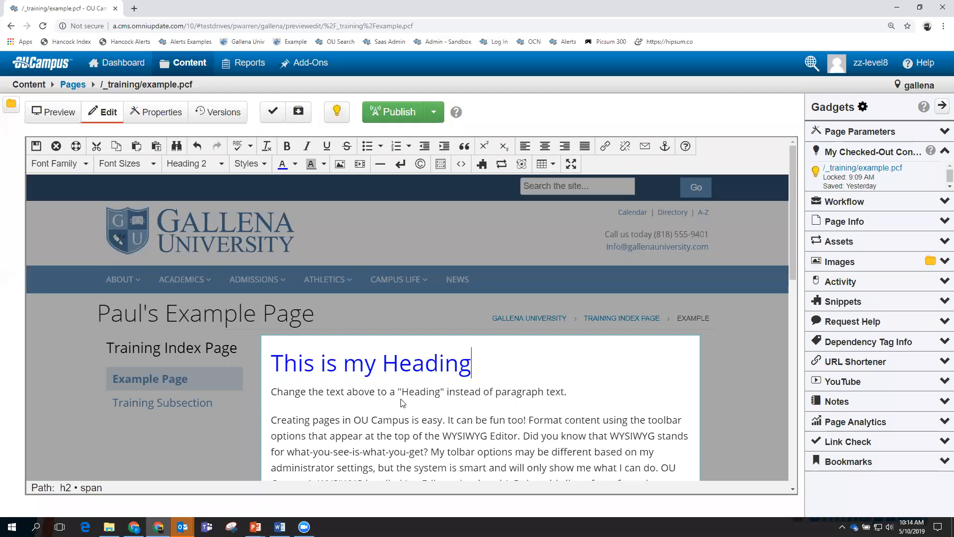
scroll(404, 400, "down", 3)
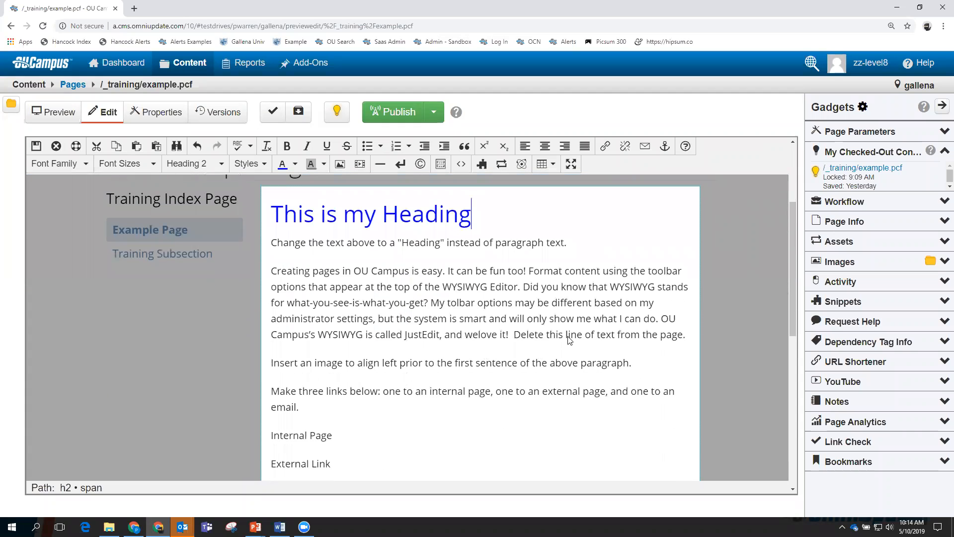
Replace the placeholder sentence with 'We love to be at Gallena'.
left_click_drag(686, 336, 513, 343)
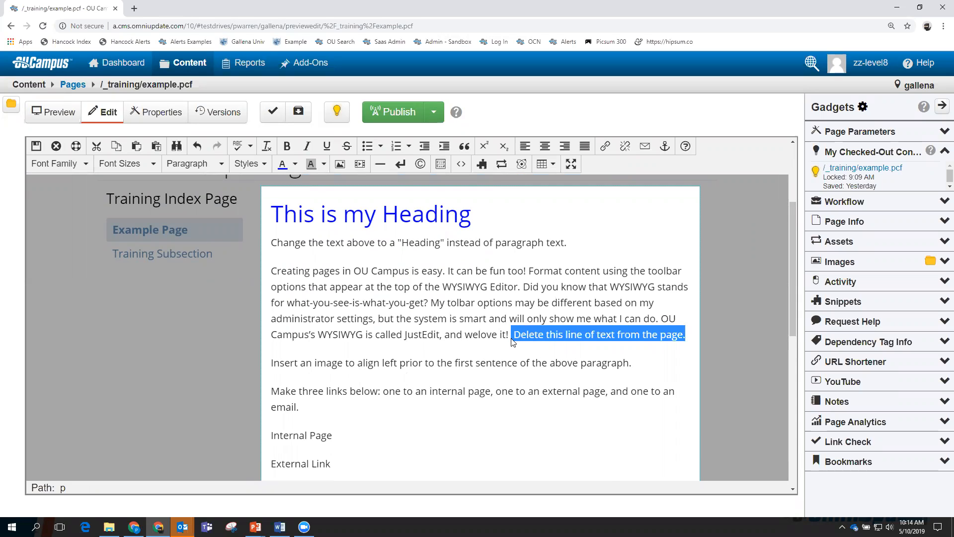
key("Delete")
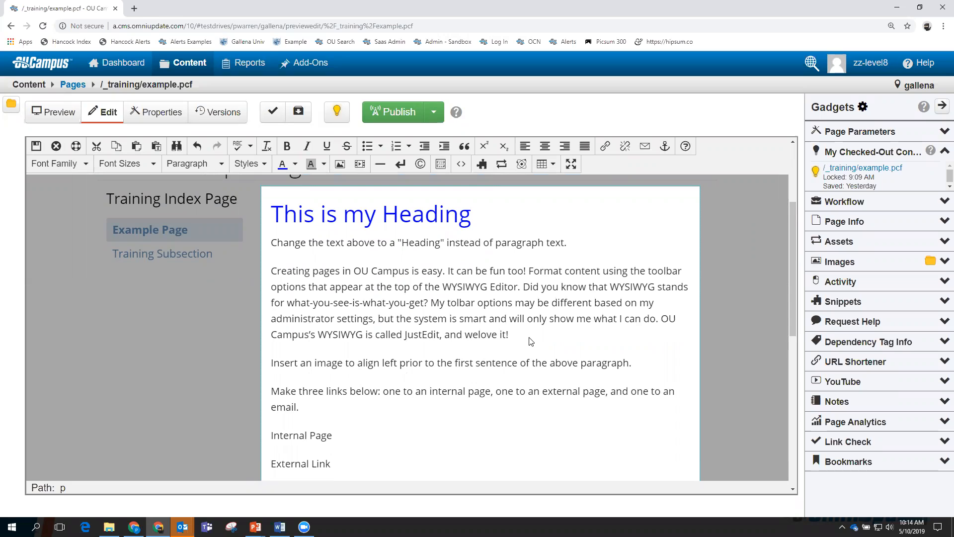
type("We love to be at Gallena")
Make 'We love to be at Gallena.' bold and italic and save the page.
left_click_drag(626, 334, 511, 341)
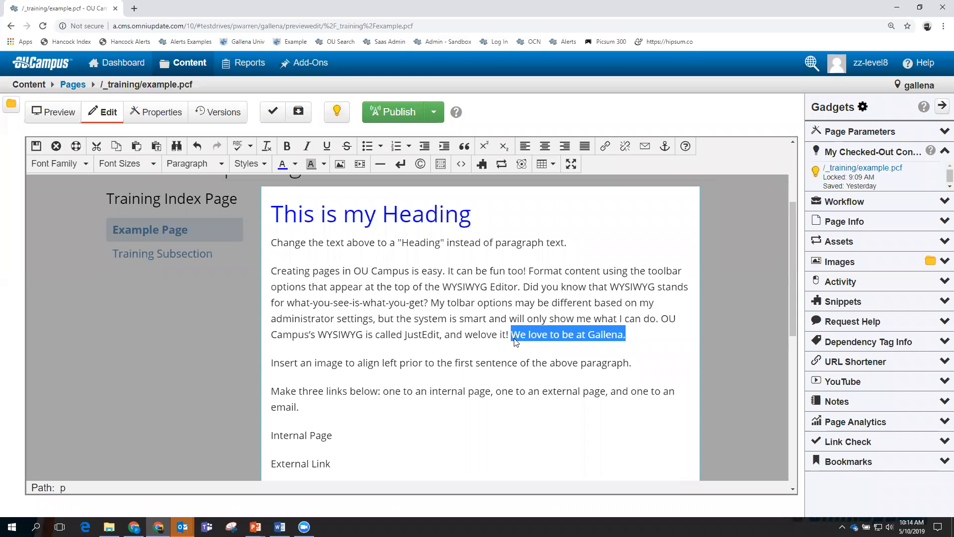
left_click(287, 146)
left_click(307, 146)
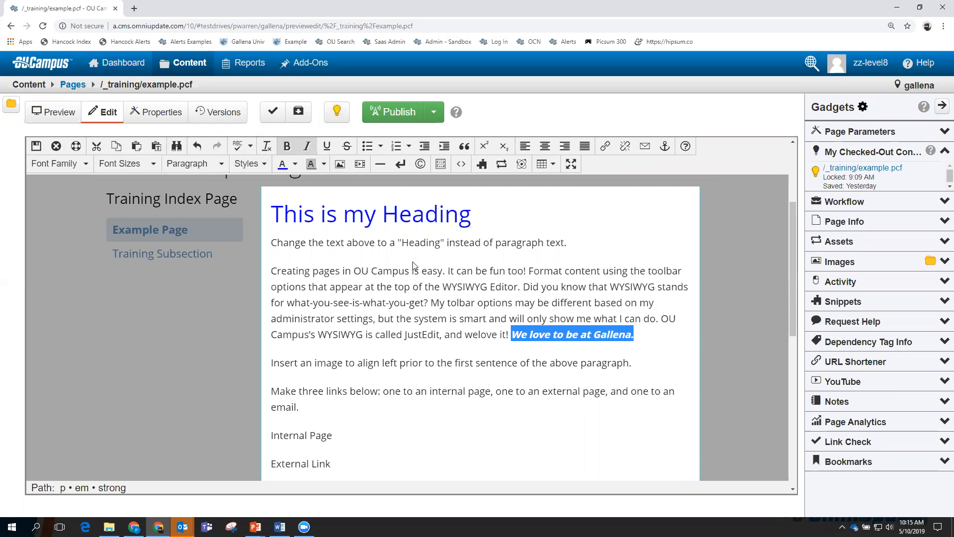
left_click(36, 146)
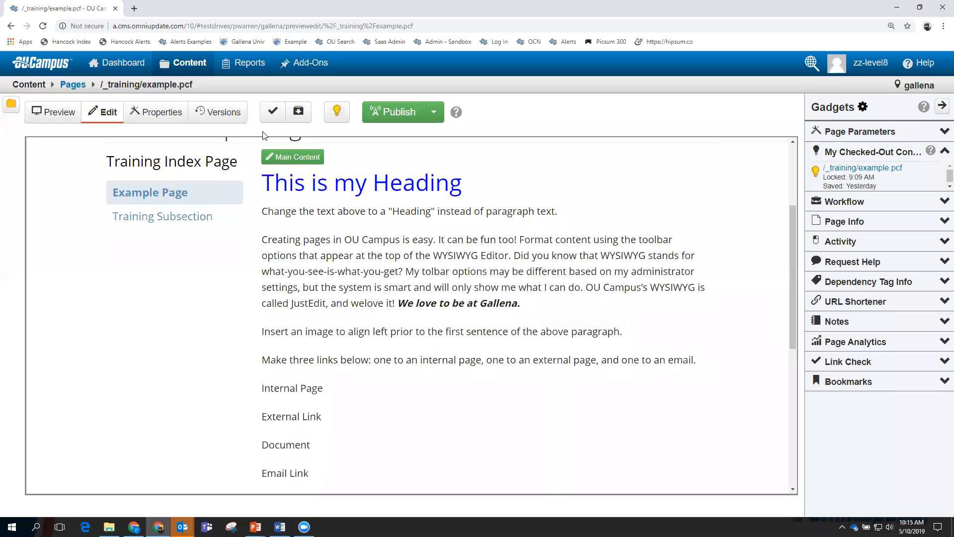
Save example.pcf as version 64 with the description 'First save for May'.
left_click(300, 111)
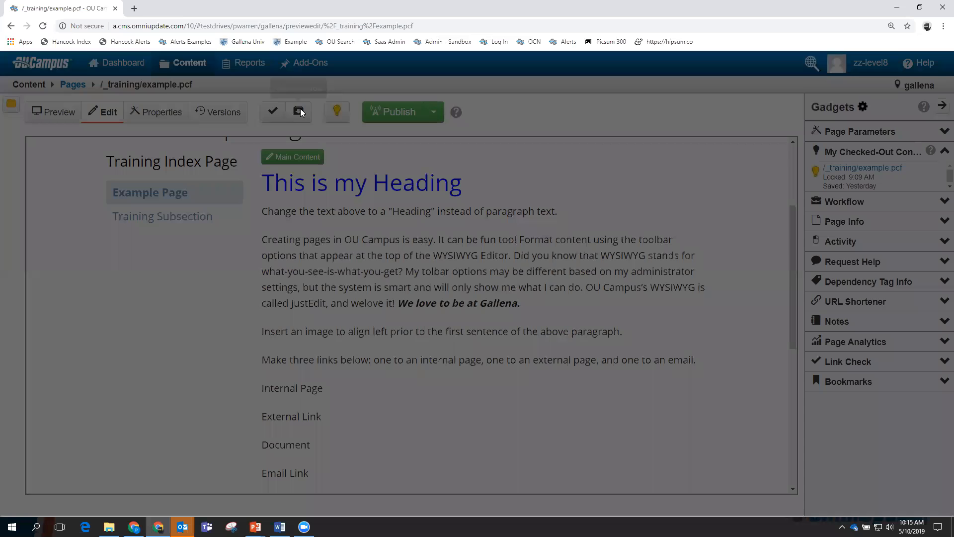
type("First s")
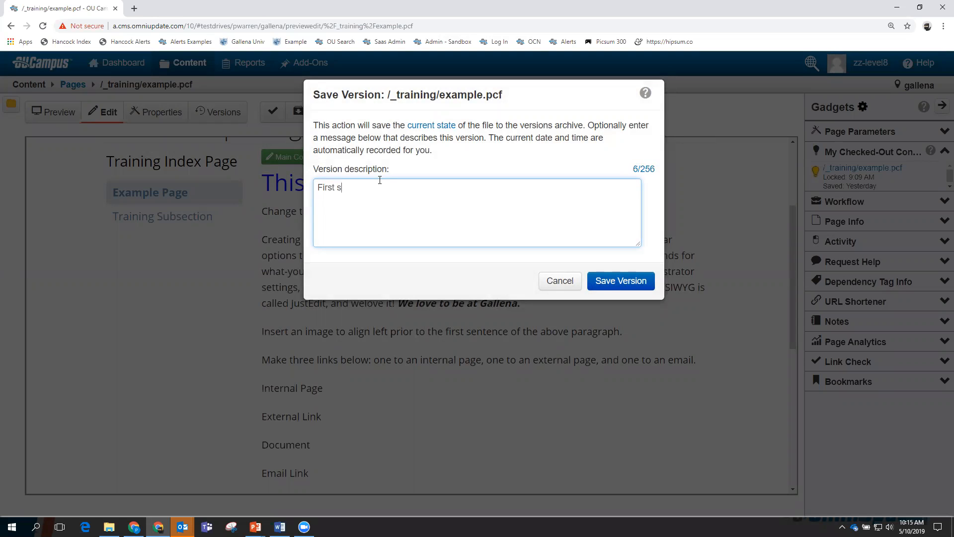
type("ave for May")
left_click(620, 281)
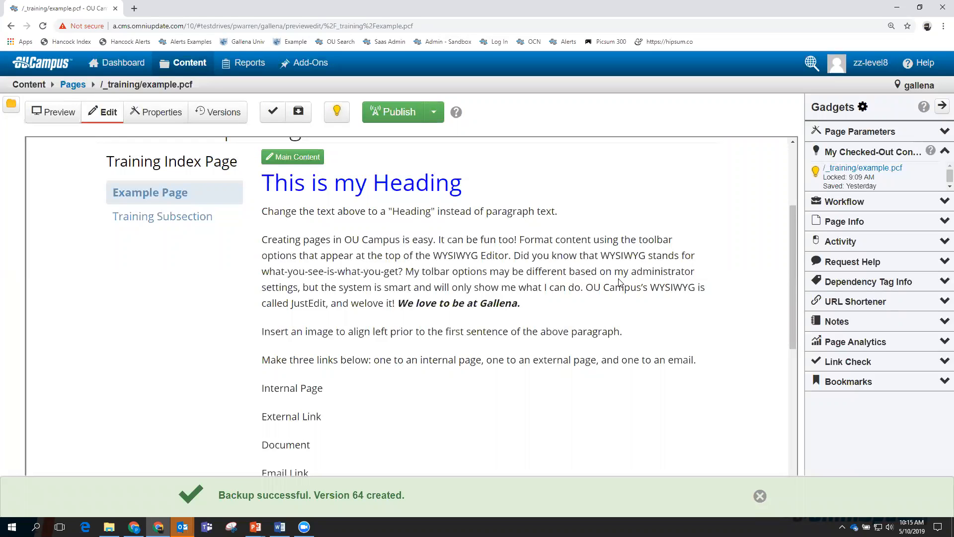
Compare the current page against version 64, review it, and return to the versions list.
left_click(226, 112)
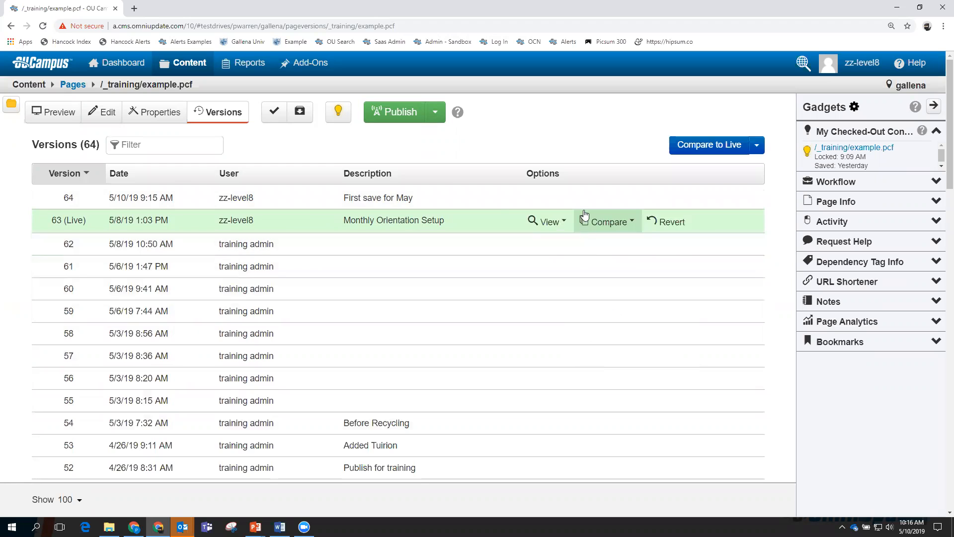
mouse_move(597, 198)
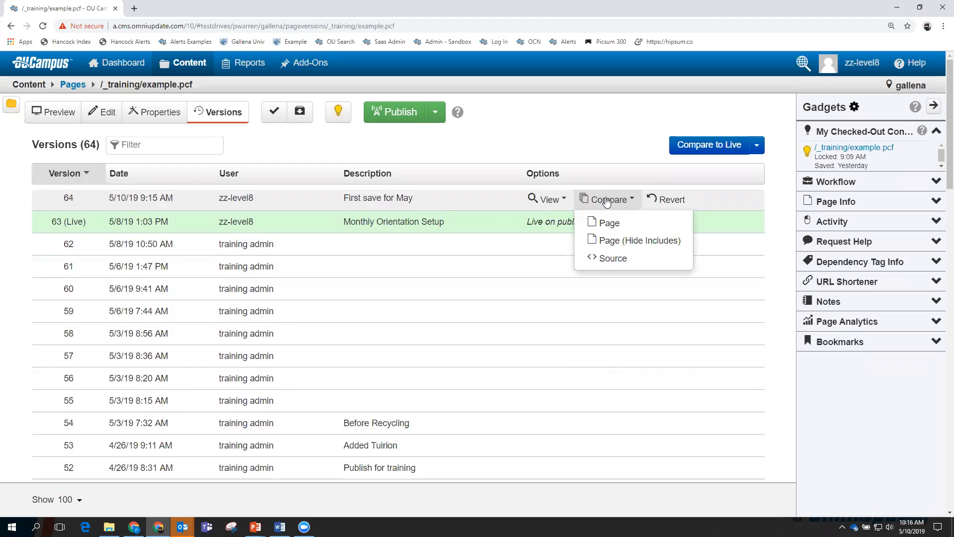
left_click(609, 224)
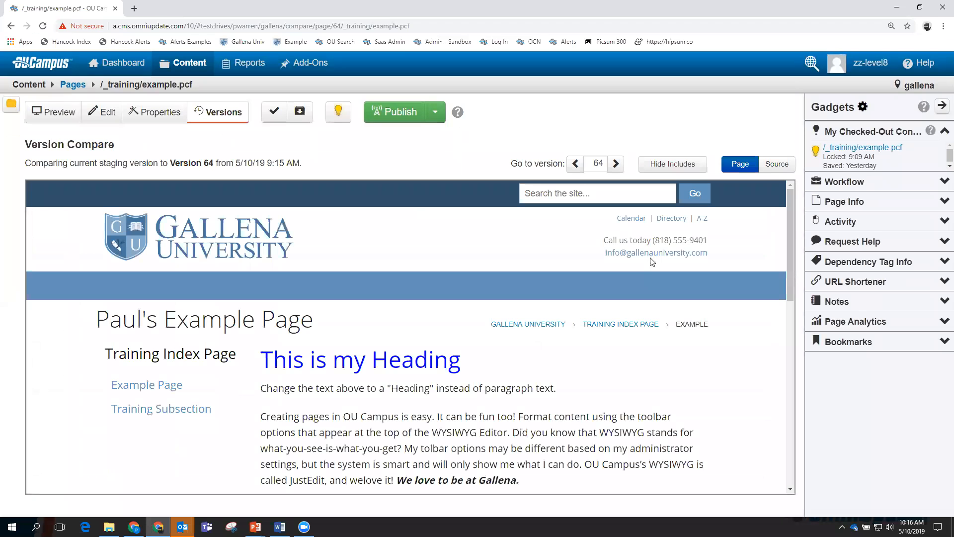
scroll(658, 318, "down", 1)
scroll(659, 318, "down", 1)
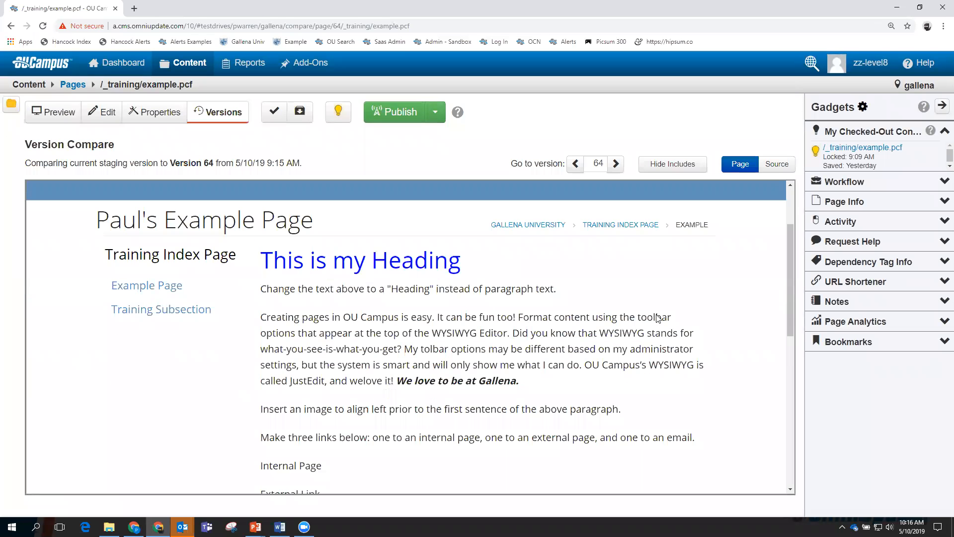
scroll(658, 319, "up", 2)
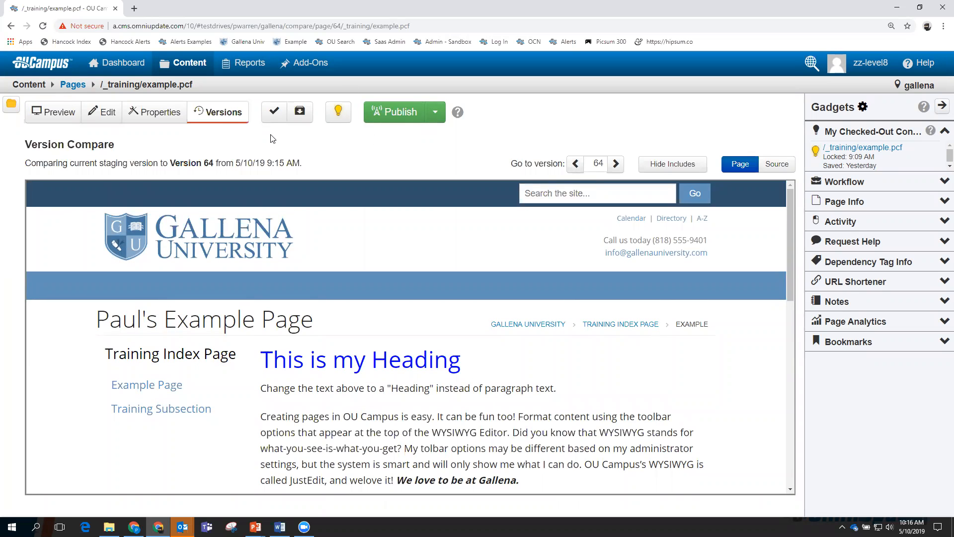
left_click(217, 113)
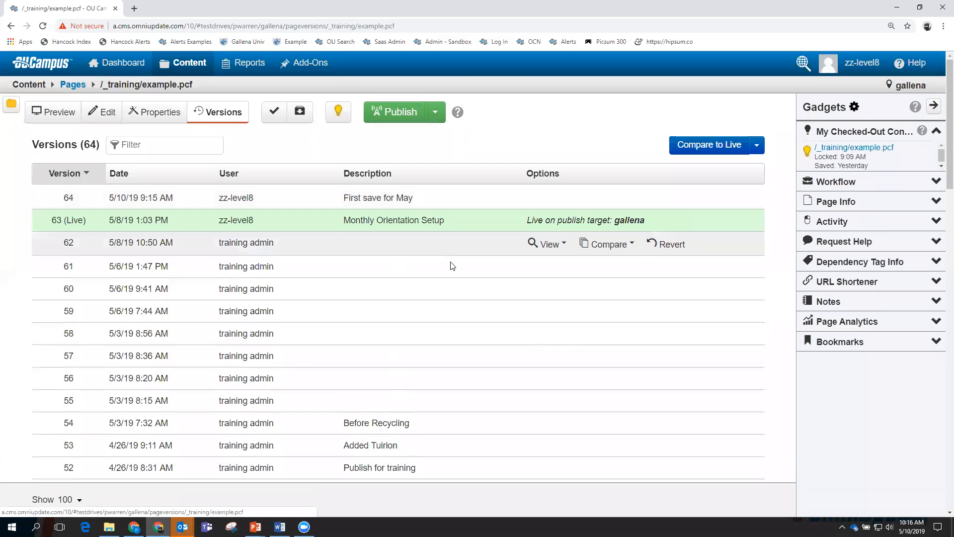
Run the version 64 page comparison a second time, then go back to the versions list.
left_click(603, 200)
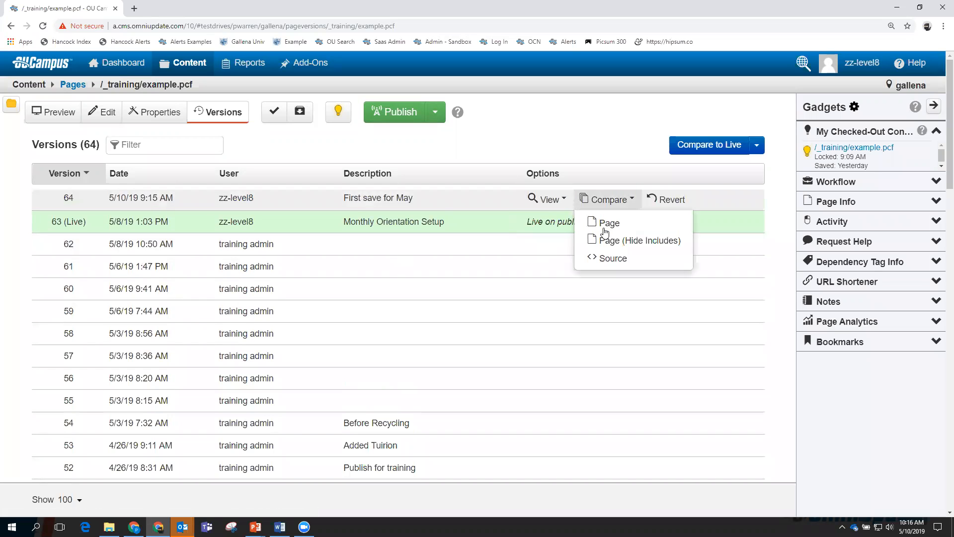
left_click(607, 227)
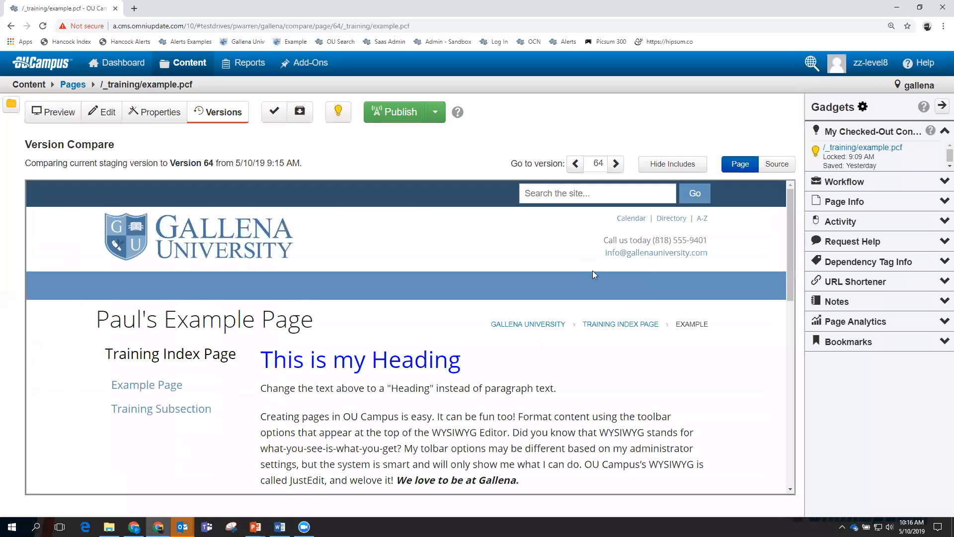
scroll(594, 275, "down", 1)
scroll(596, 271, "up", 1)
left_click(218, 113)
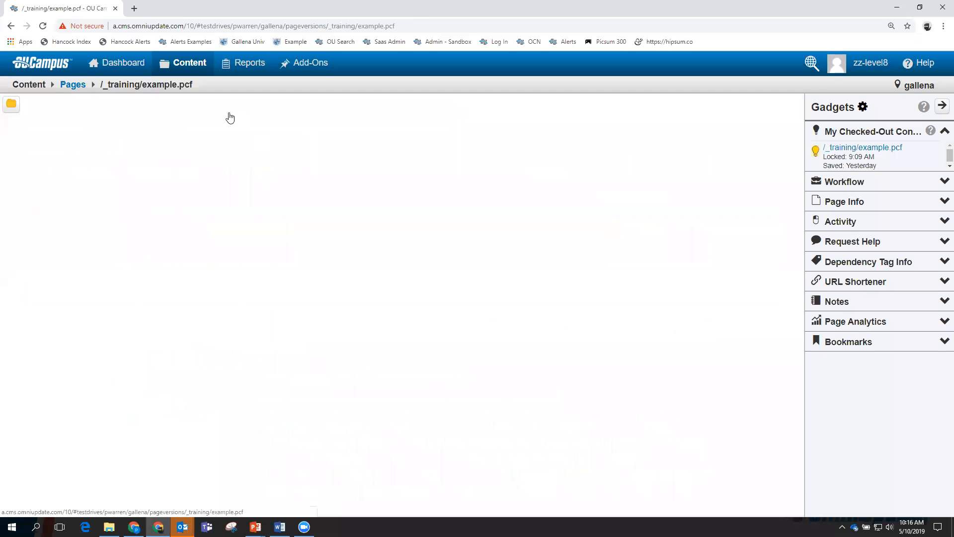
Compare staging against live version 63, showing the deleted line and added Gallena sentence.
left_click(604, 222)
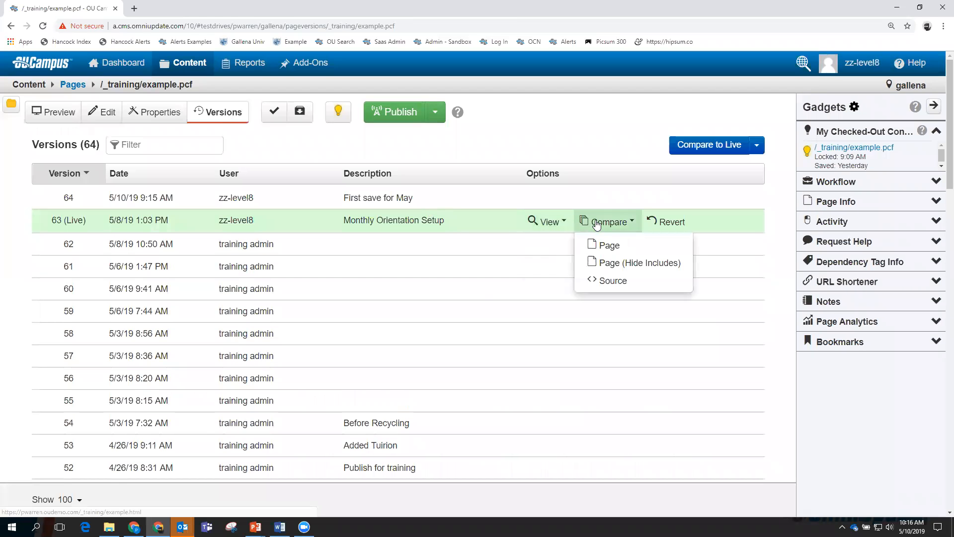
left_click(602, 246)
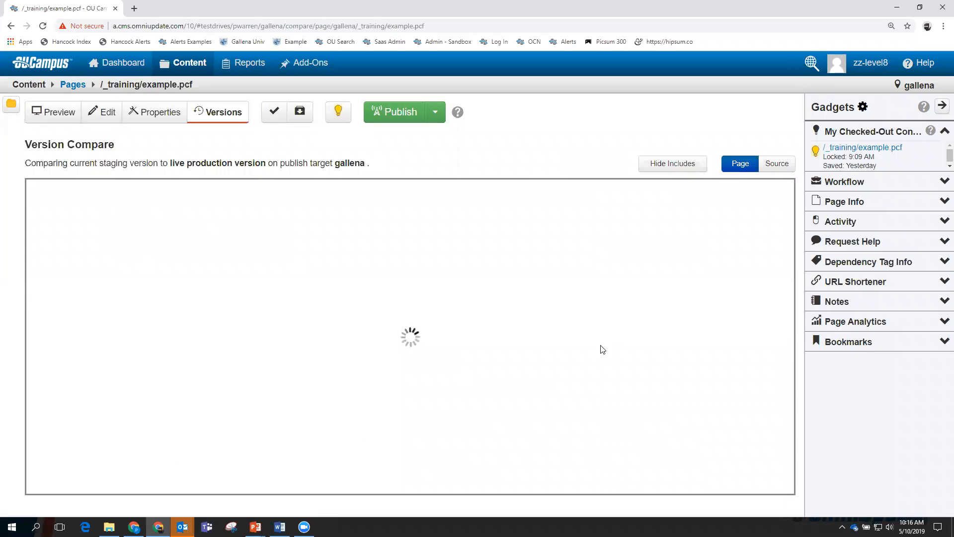
scroll(643, 349, "down", 2)
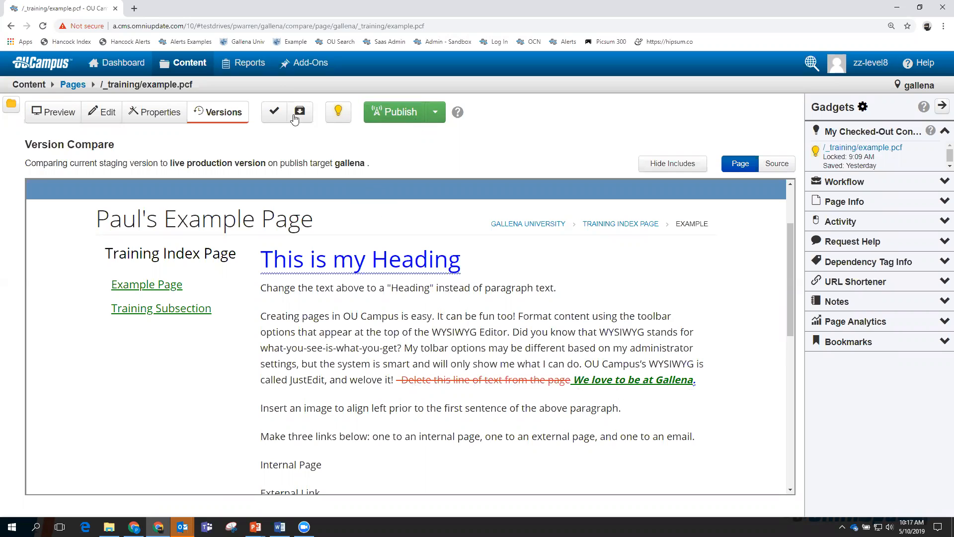
Publish example.pcf live, then check it out and reopen its history showing version 65 live.
left_click(400, 110)
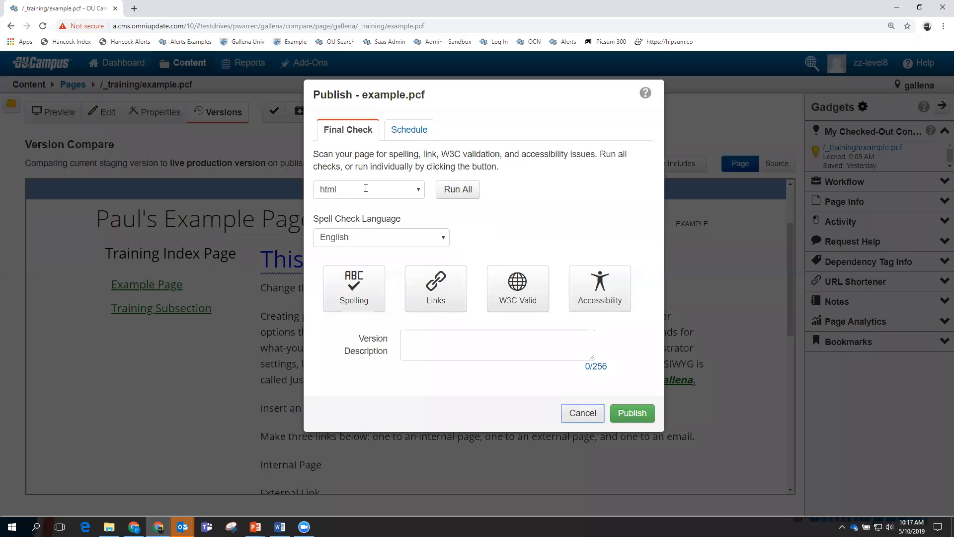
left_click(630, 412)
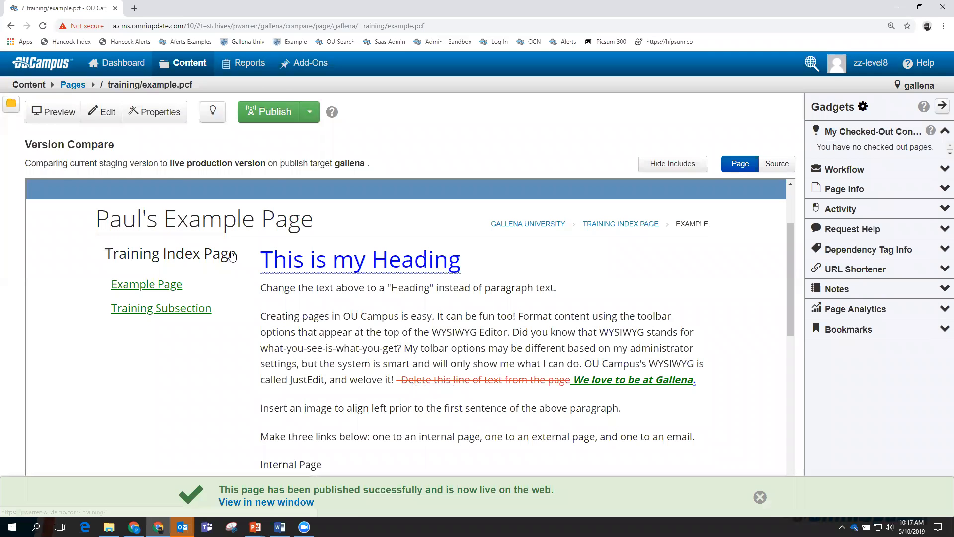
left_click(213, 111)
left_click(234, 113)
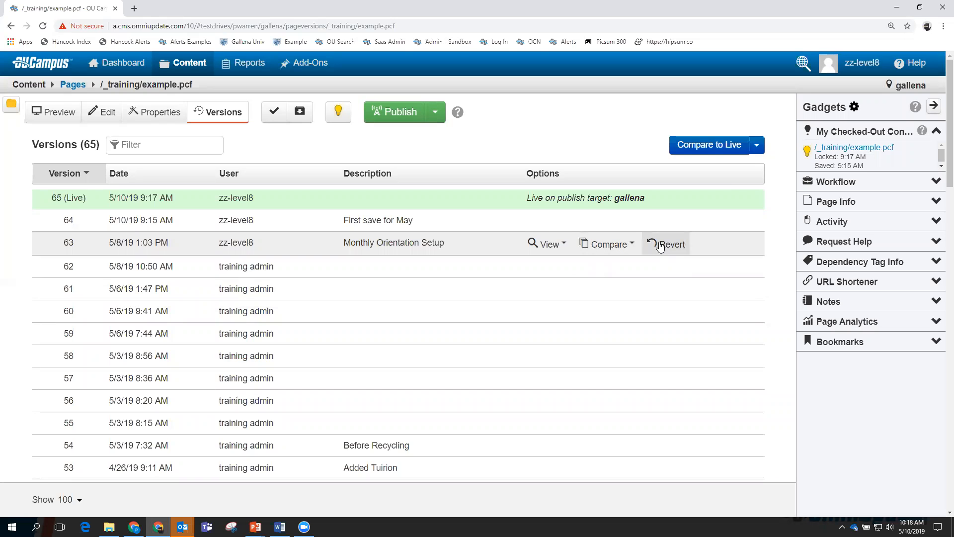
Revert example.pcf on staging to revision 63 and open it in the edit view.
left_click(661, 244)
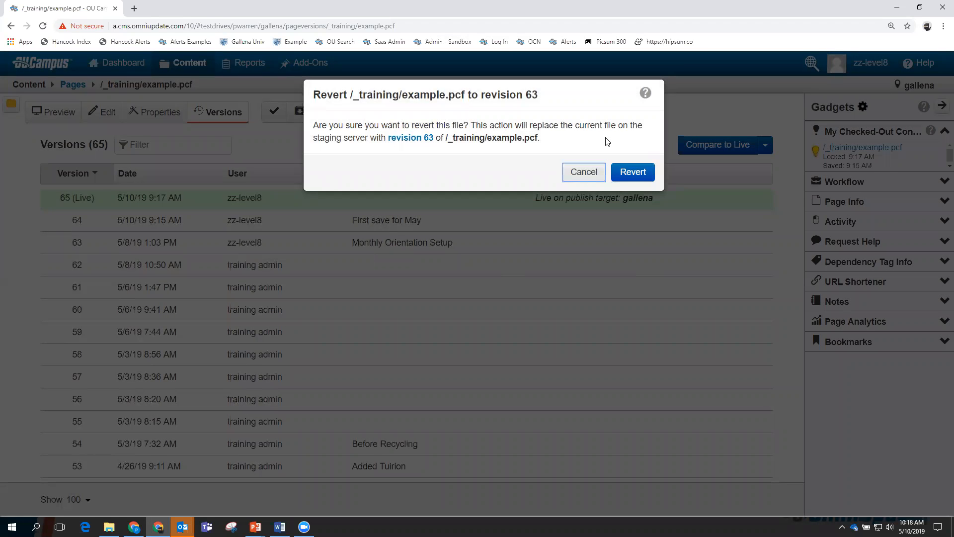
left_click(636, 173)
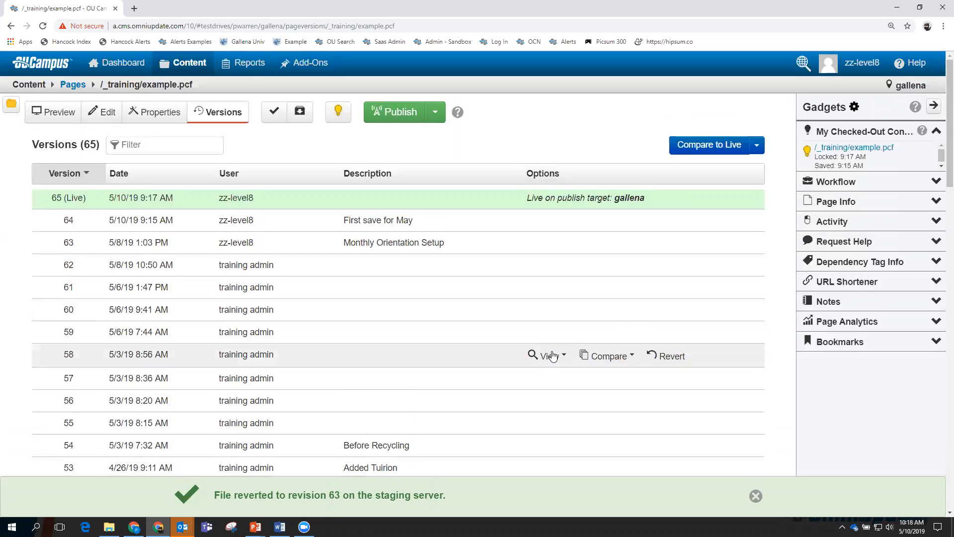
left_click(101, 113)
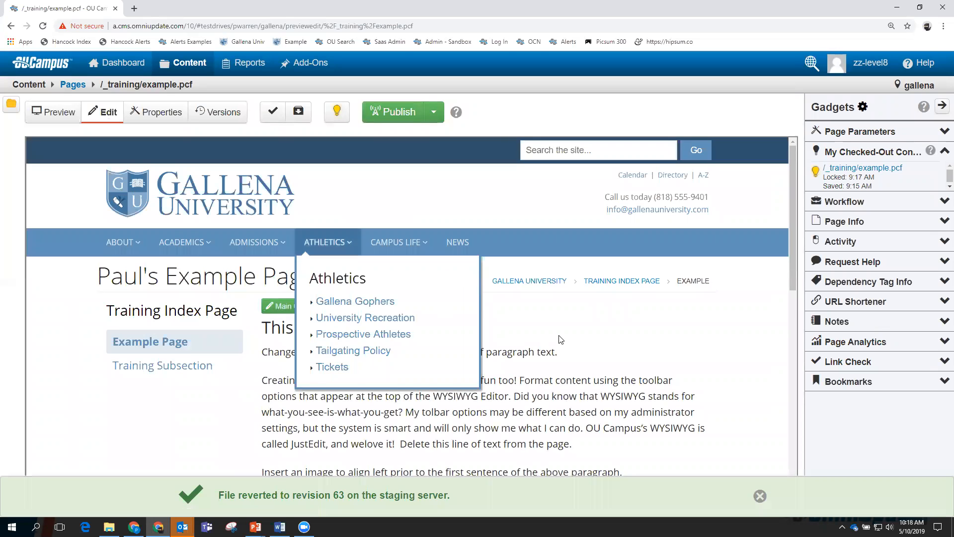
Publish the reverted page with description 'Reverted to original', then check it out and view its versions.
scroll(634, 336, "down", 2)
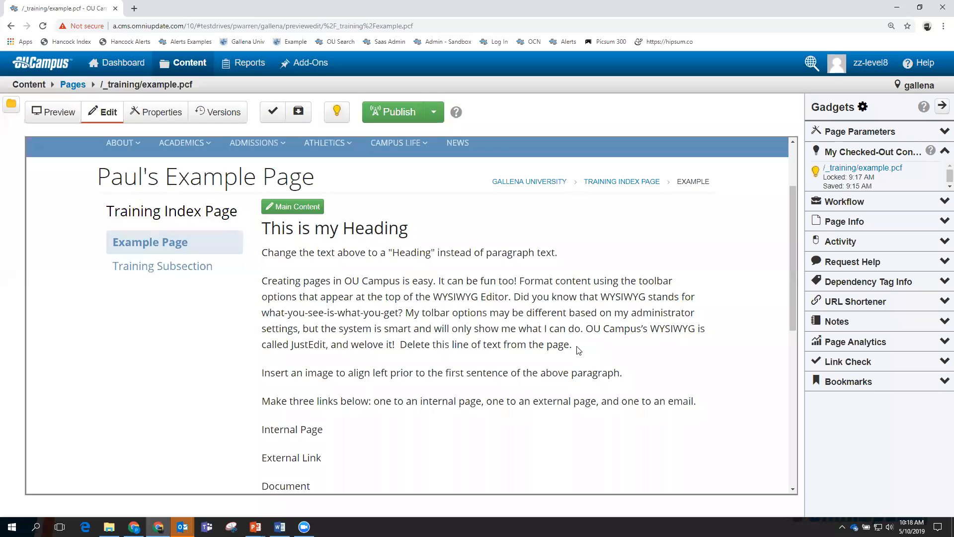
left_click(395, 112)
left_click(432, 341)
type("Reverted to original")
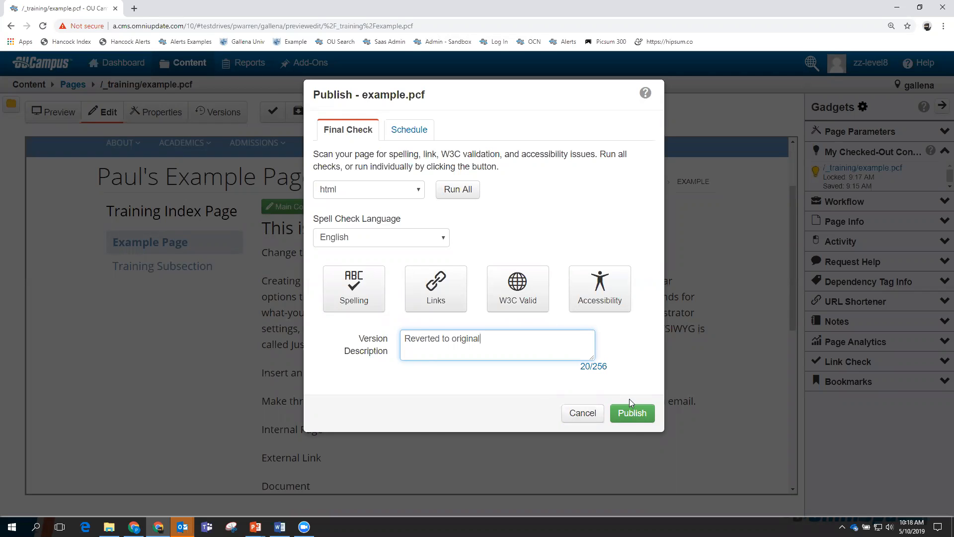
left_click(633, 413)
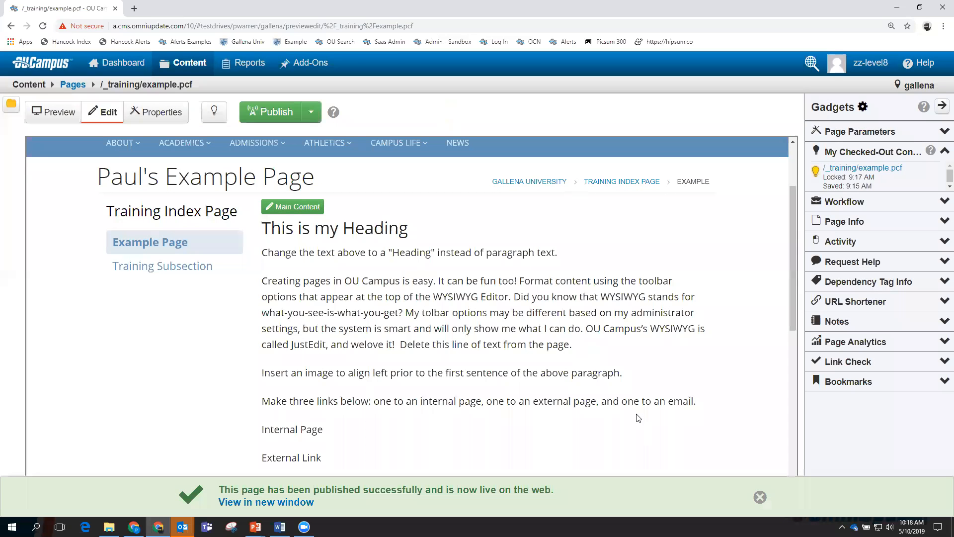
left_click(214, 111)
left_click(217, 114)
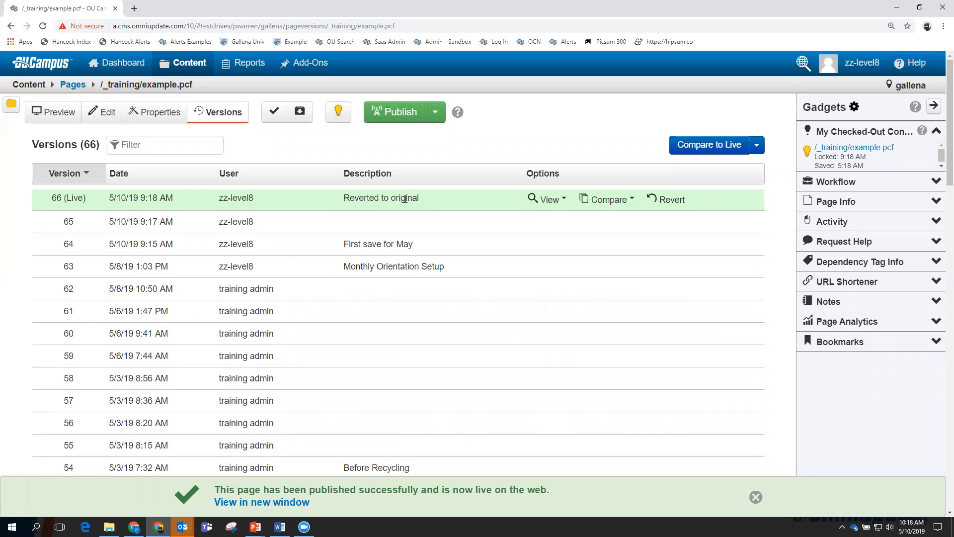
left_click(555, 200)
left_click(550, 200)
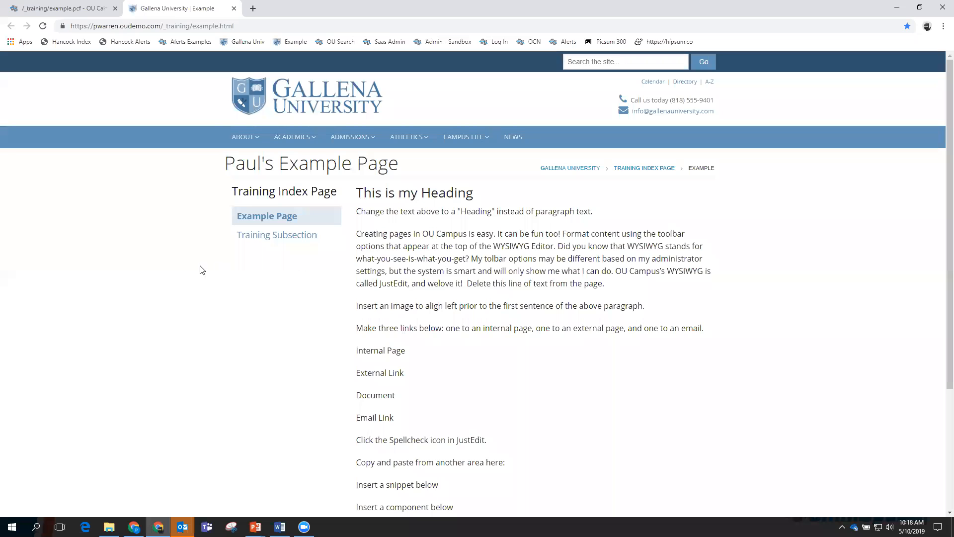
mouse_move(243, 137)
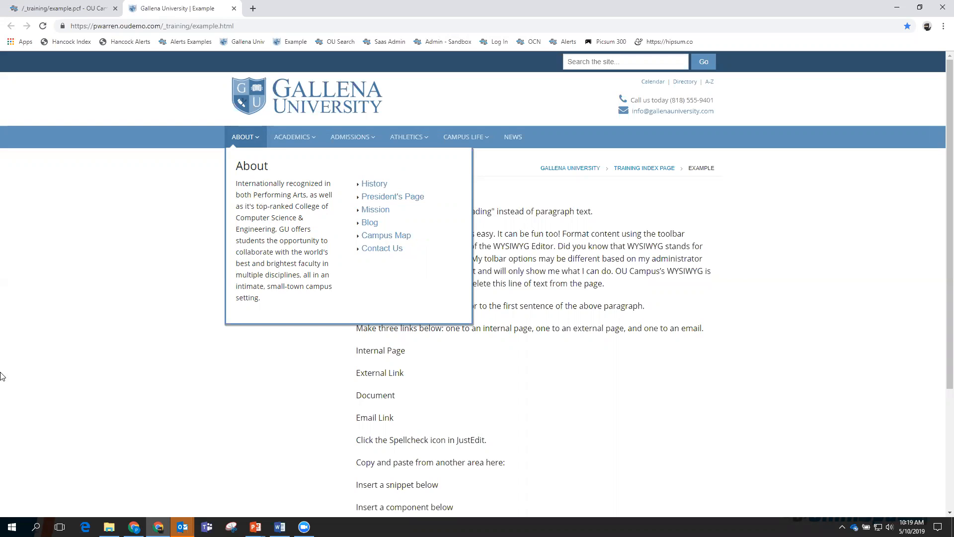
left_click(234, 9)
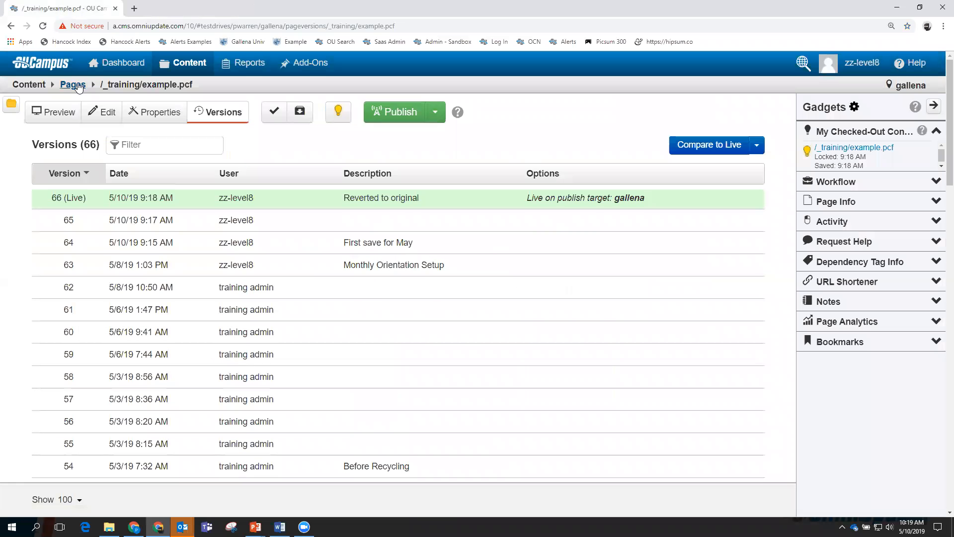
Open example.pcf's main content region and place the cursor before the 'Creating pages' paragraph.
left_click(102, 113)
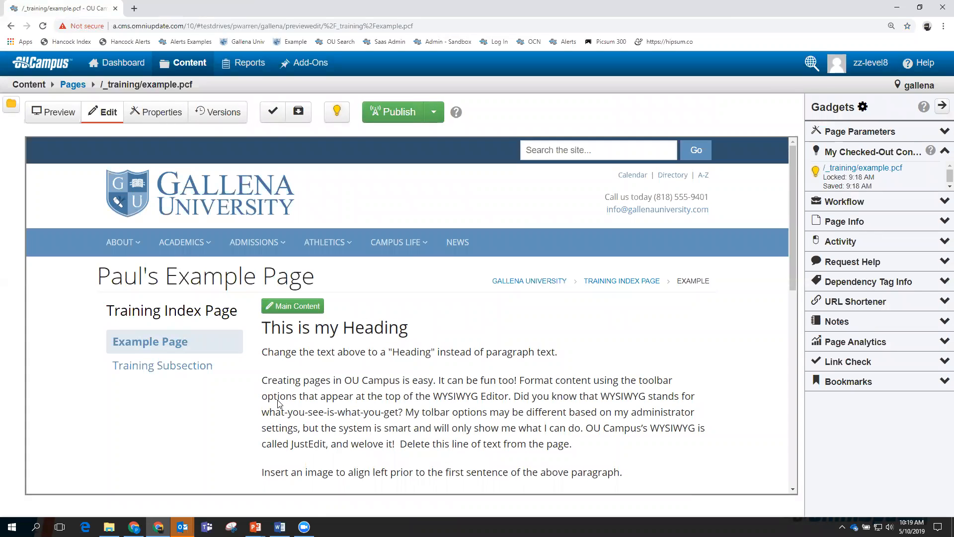
left_click(292, 306)
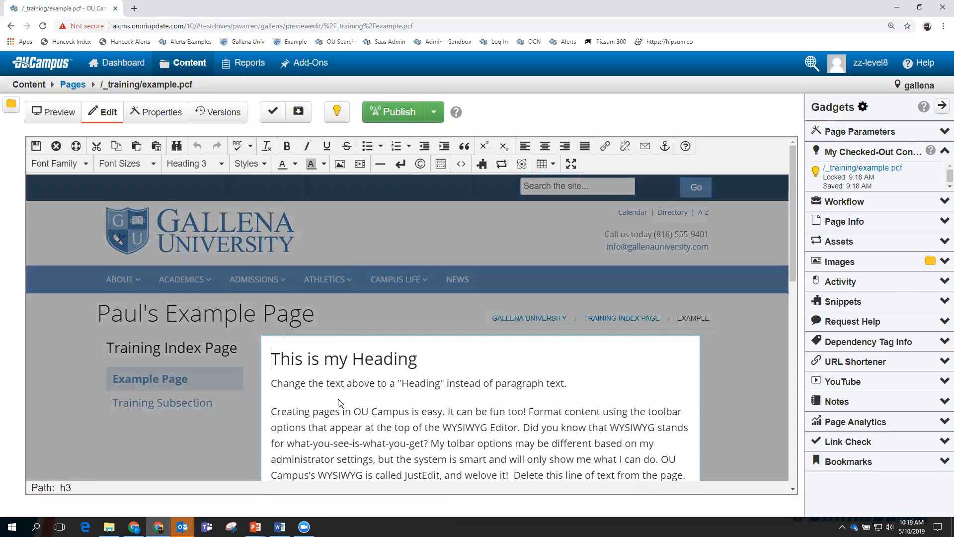
scroll(339, 402, "down", 2)
left_click(272, 313)
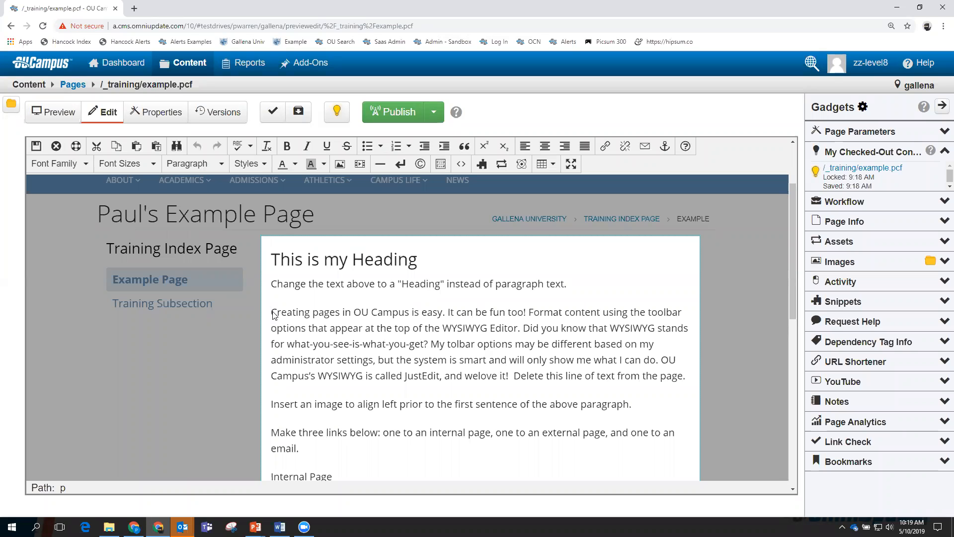
right_click(273, 314)
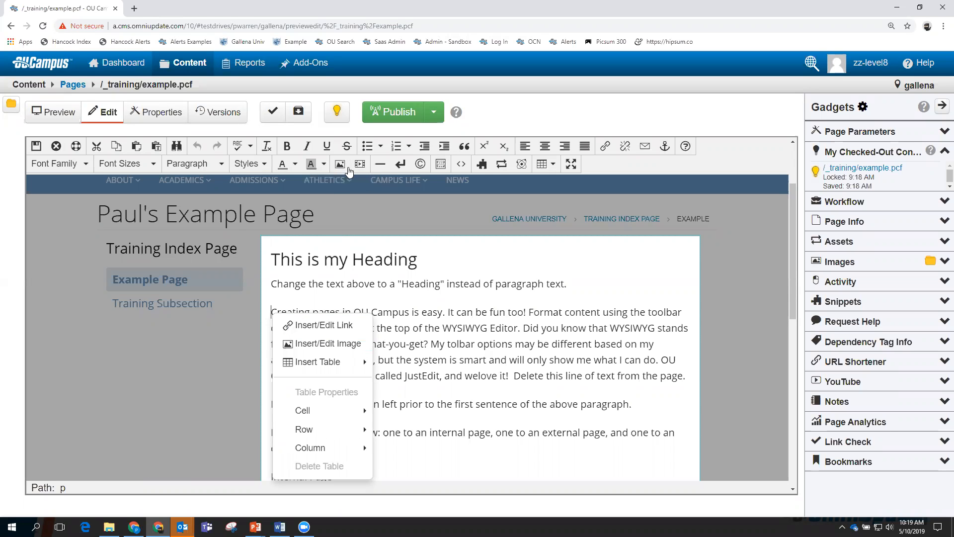
left_click(321, 281)
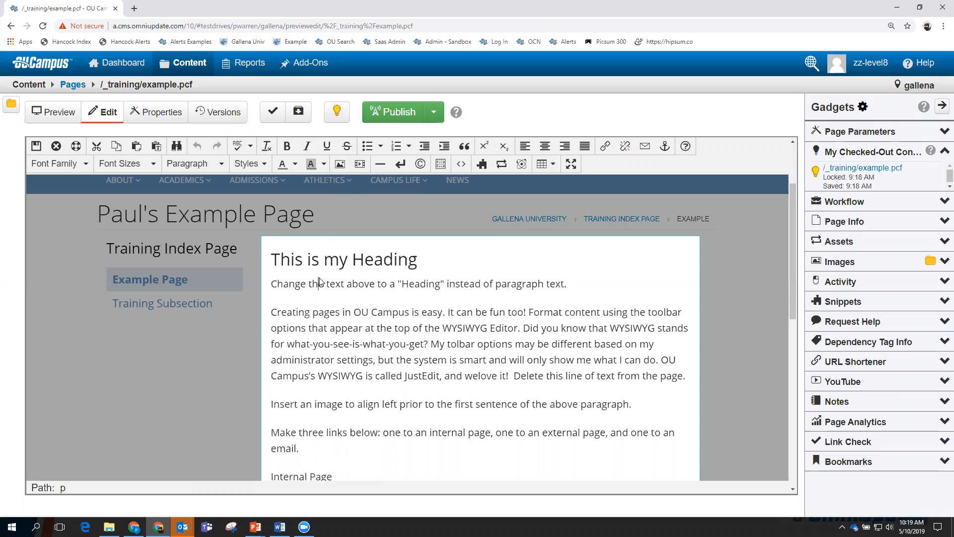
left_click(272, 315)
Start an image insert and pick /_training/images/footbridge.jpg as the image source.
left_click(340, 164)
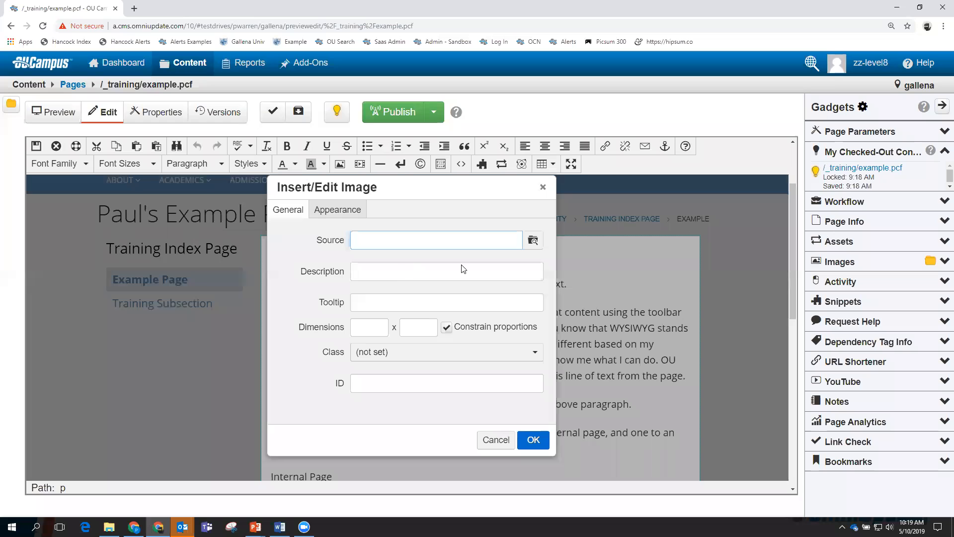
left_click(533, 241)
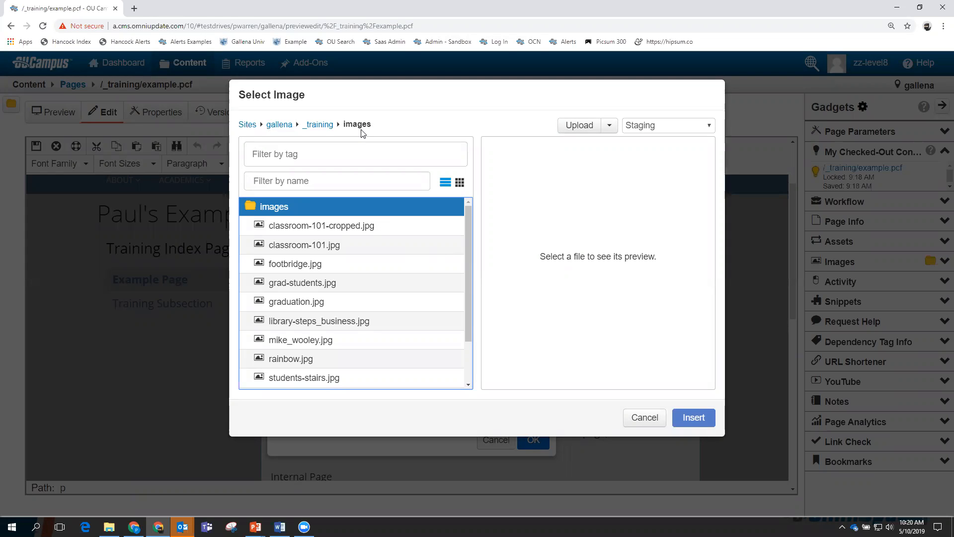
left_click(299, 264)
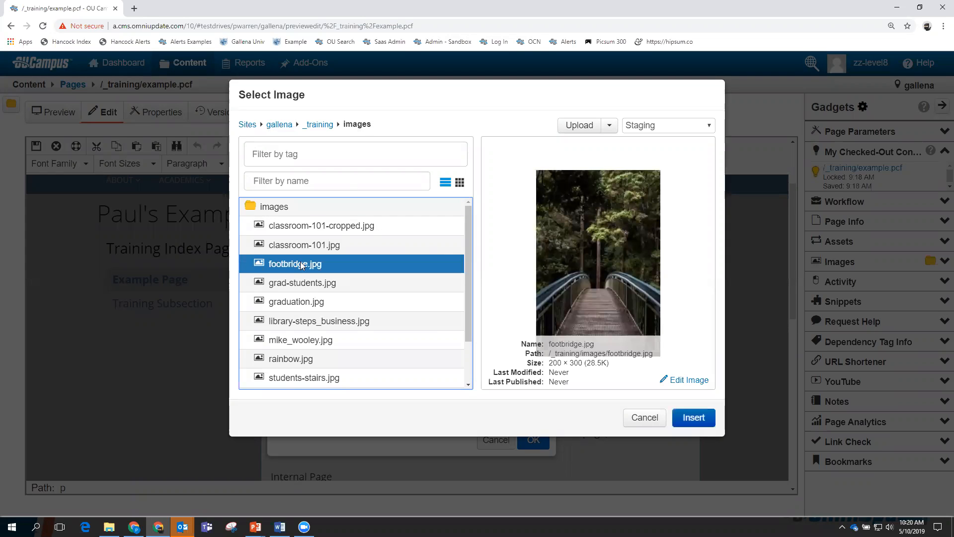
left_click(693, 417)
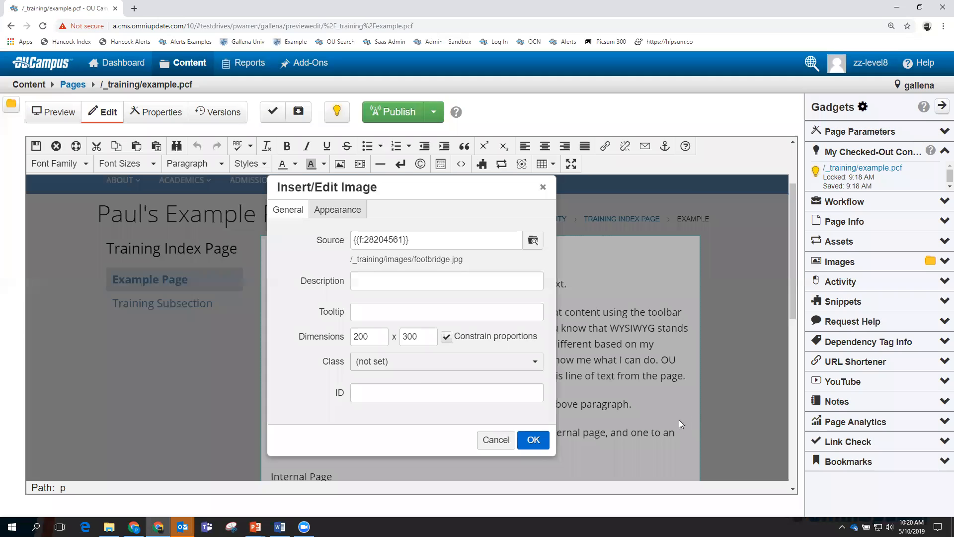
Enter 'Footbridge' as the image description and copy it into the tooltip field.
left_click(529, 438)
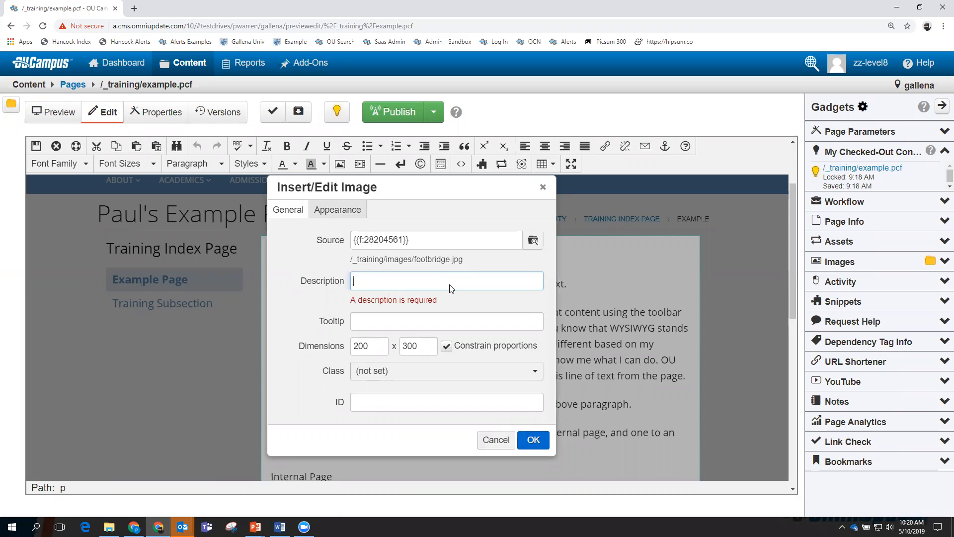
type("Footbridge")
left_click_drag(452, 288, 355, 281)
right_click(358, 280)
left_click(379, 304)
left_click(367, 329)
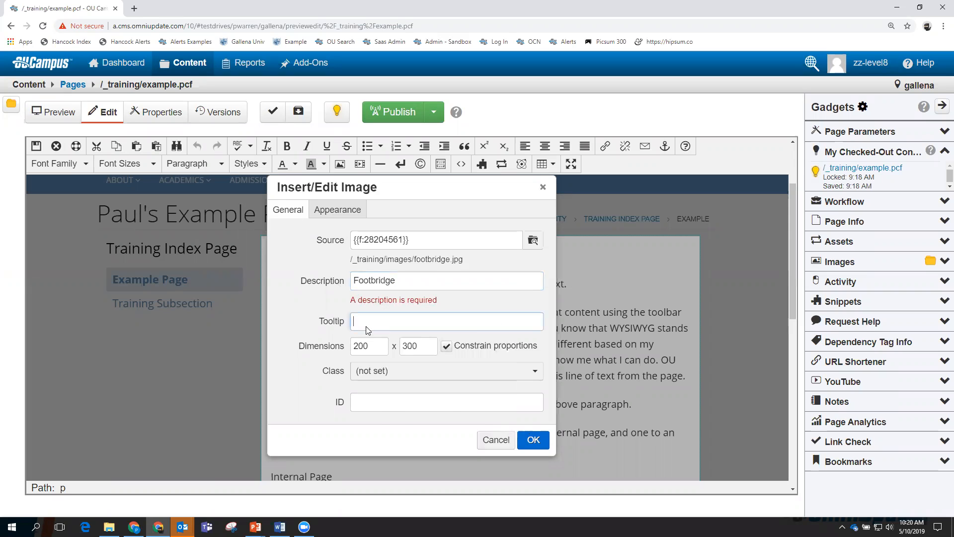
right_click(367, 328)
left_click(392, 388)
mouse_move(370, 264)
left_mouse_down()
mouse_move(459, 263)
mouse_move(370, 267)
left_mouse_up()
left_click(465, 265)
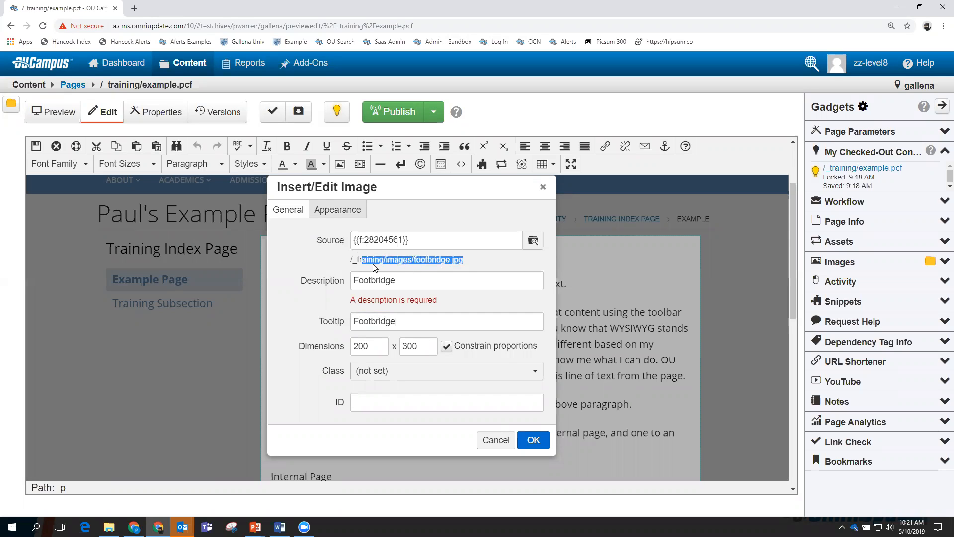
Switch the footbridge image dialog to its Appearance settings.
left_click(473, 261)
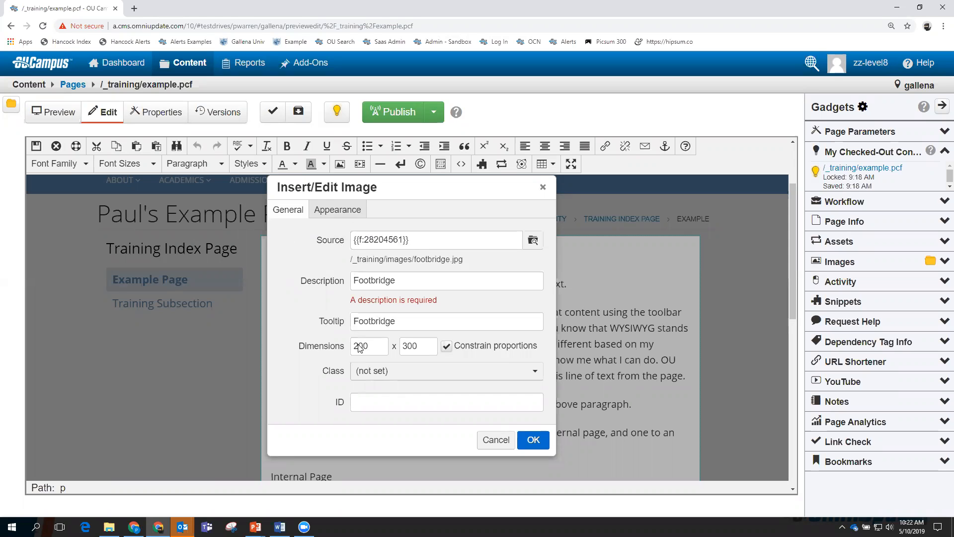
left_click(338, 211)
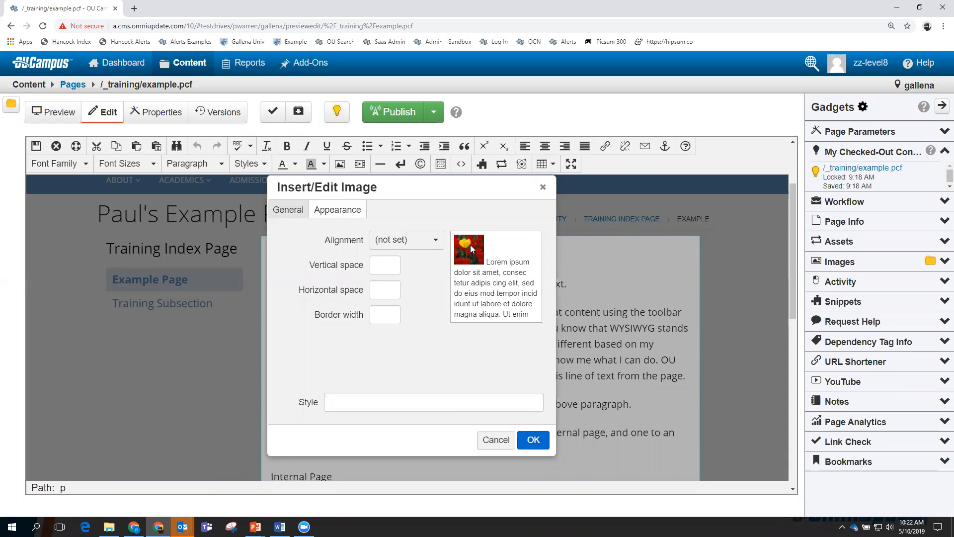
Insert the footbridge image aligned left with 10 px horizontal space, then select it.
mouse_move(493, 252)
left_mouse_down()
mouse_move(526, 253)
mouse_move(492, 254)
left_mouse_up()
left_click(437, 243)
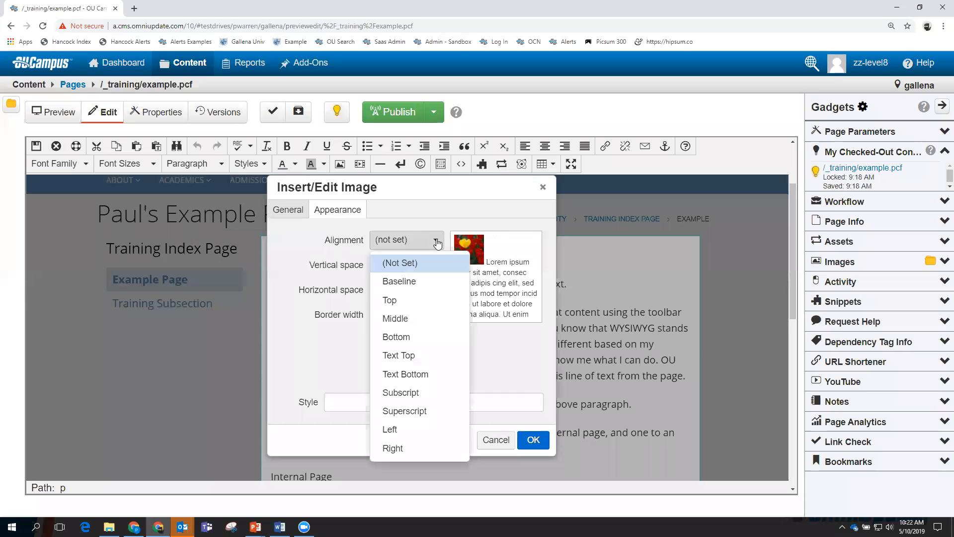
left_click(396, 430)
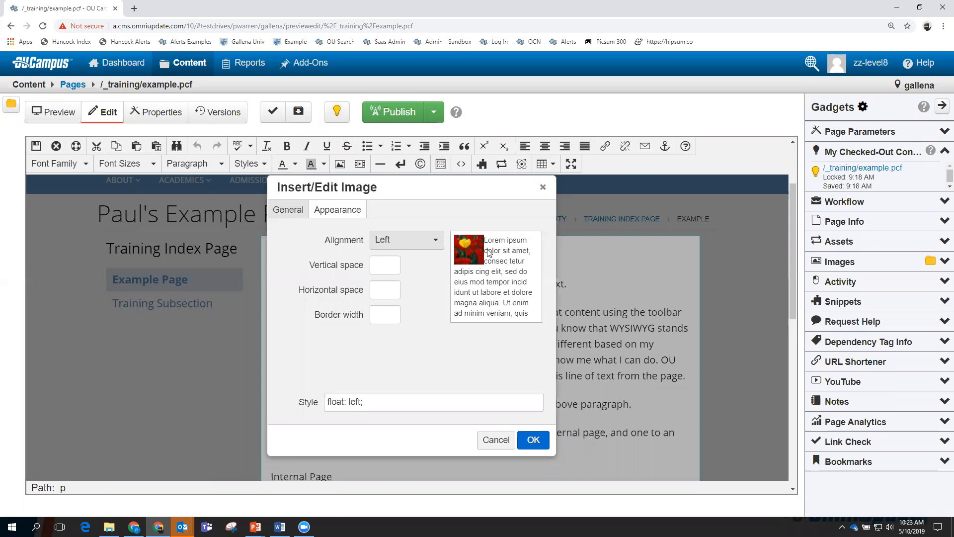
left_click(392, 293)
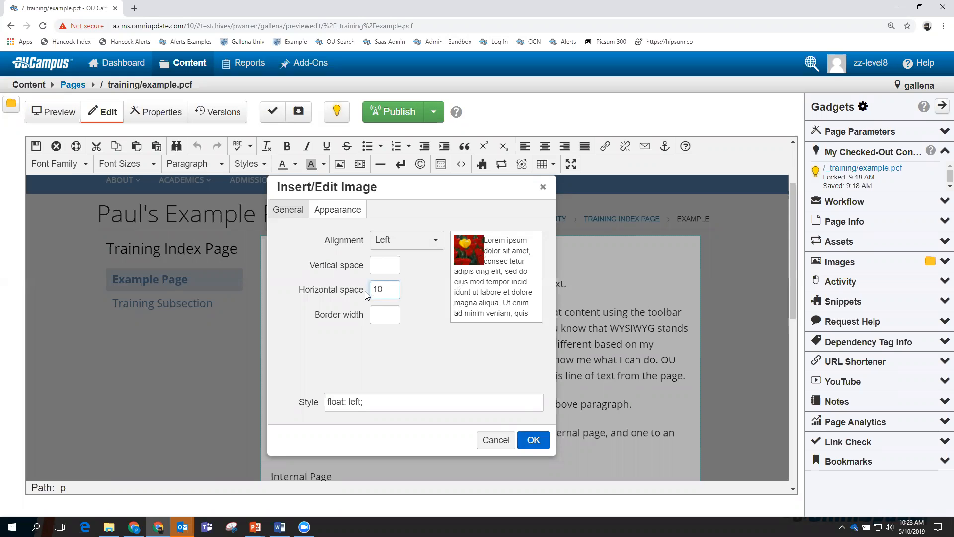
left_click(532, 441)
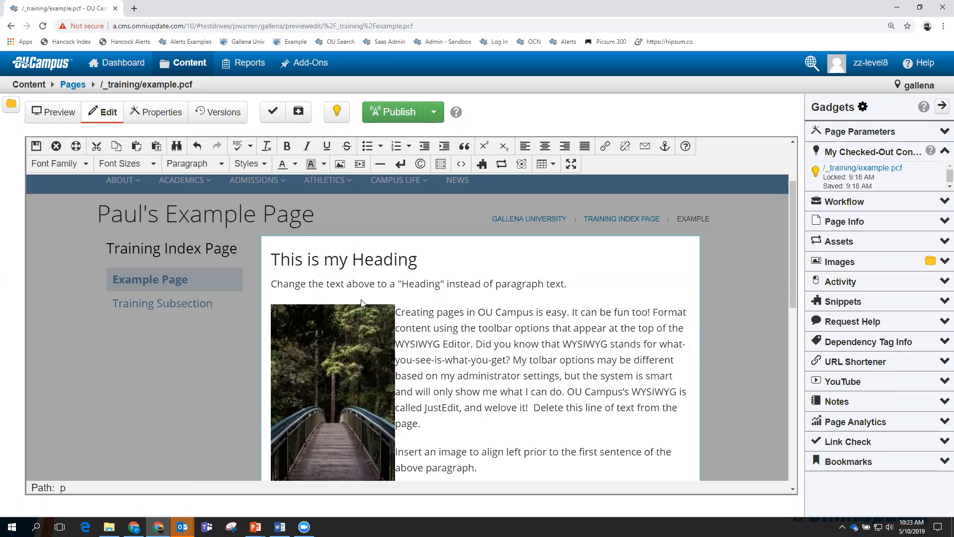
left_click(329, 348)
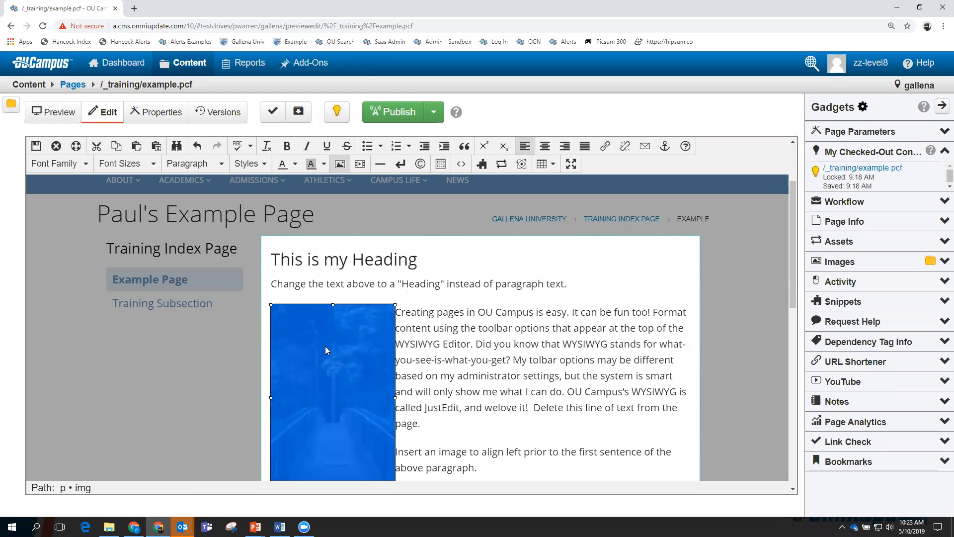
Restyle the footbridge image to float left with only margin-right: 10px, removing margin-left.
right_click(325, 346)
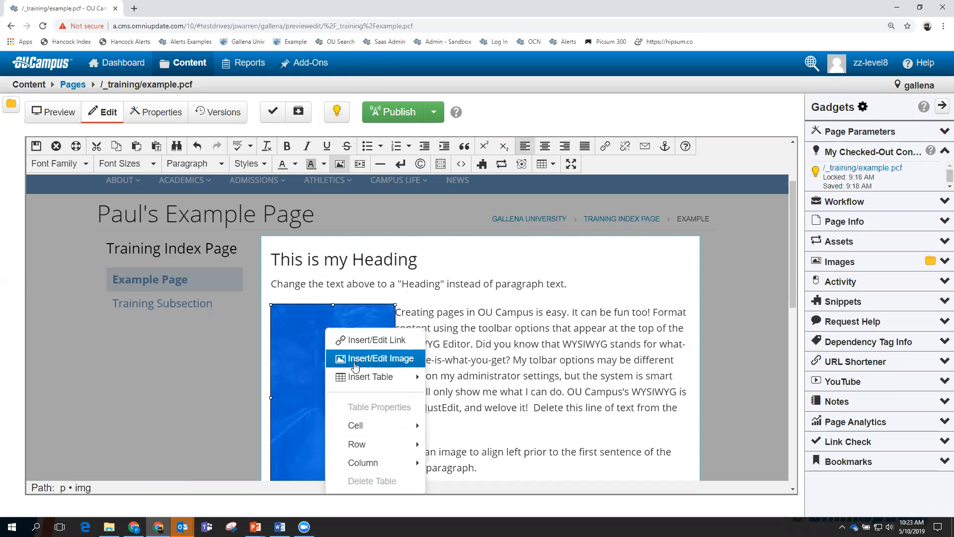
left_click(377, 359)
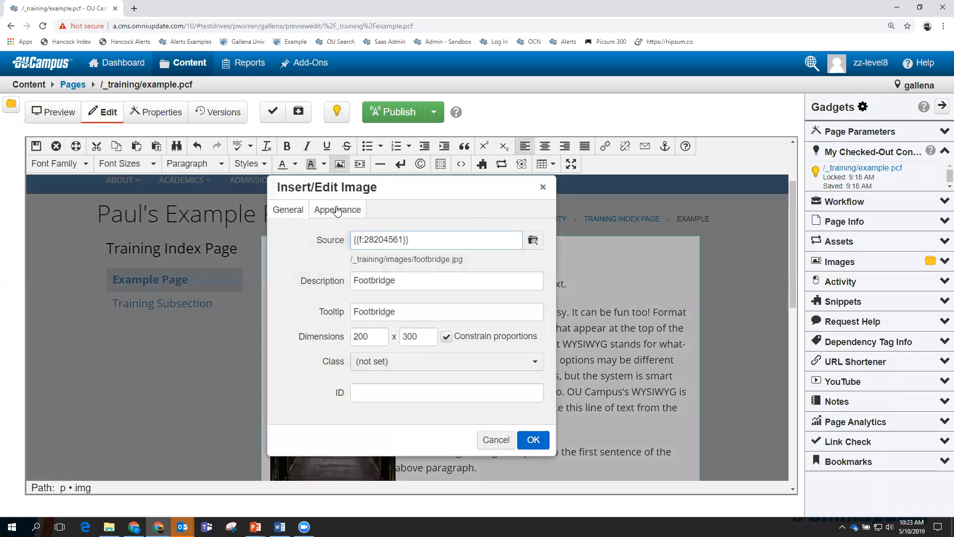
left_click(337, 211)
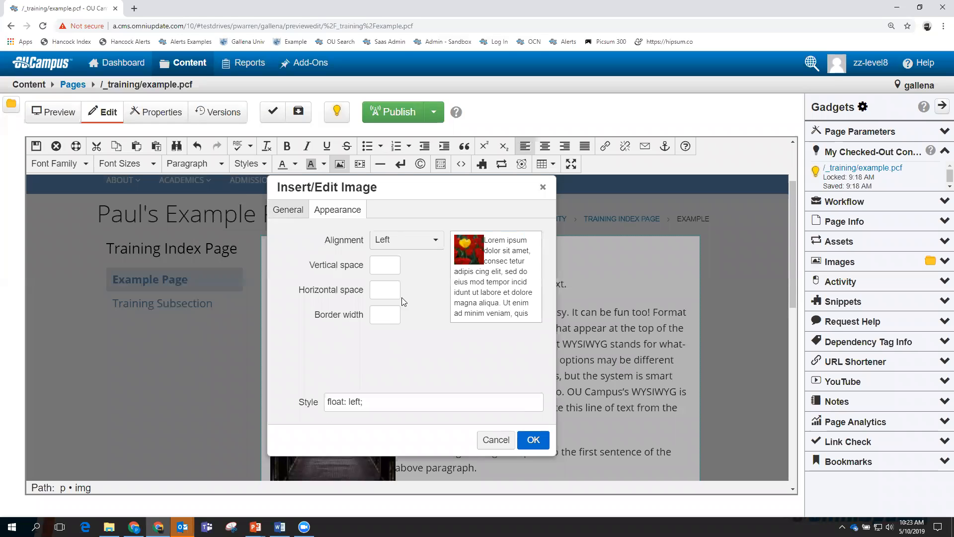
left_click(384, 290)
left_click(423, 283)
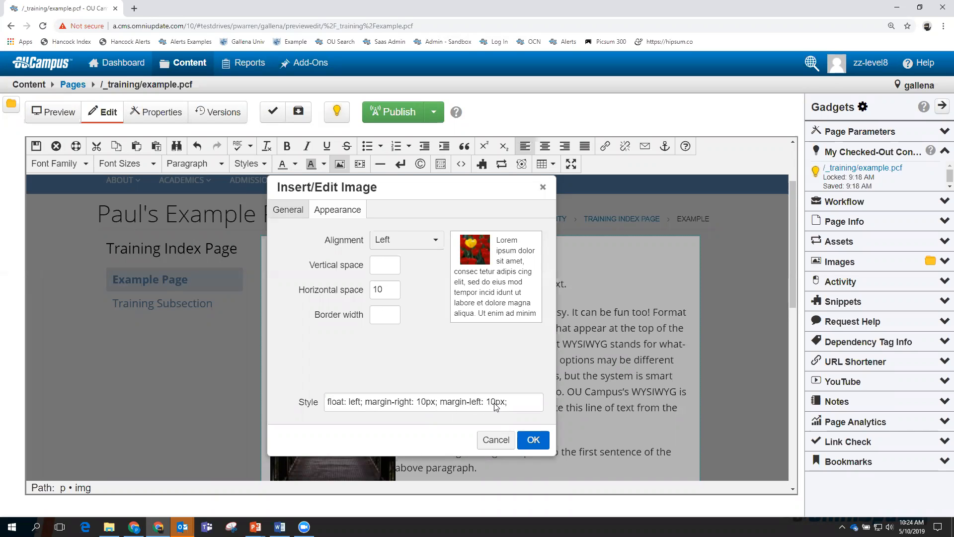
left_click_drag(508, 403, 443, 411)
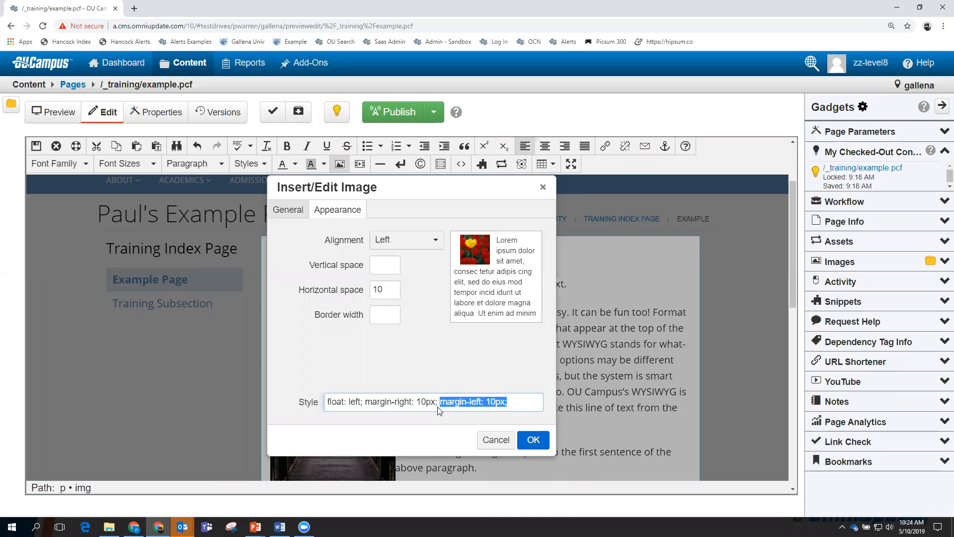
key("BackSpace")
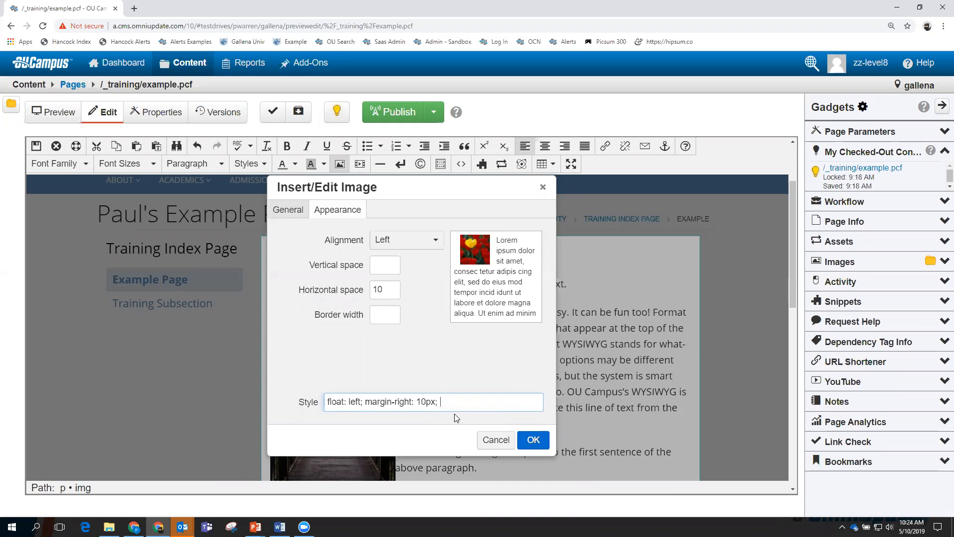
left_click(412, 348)
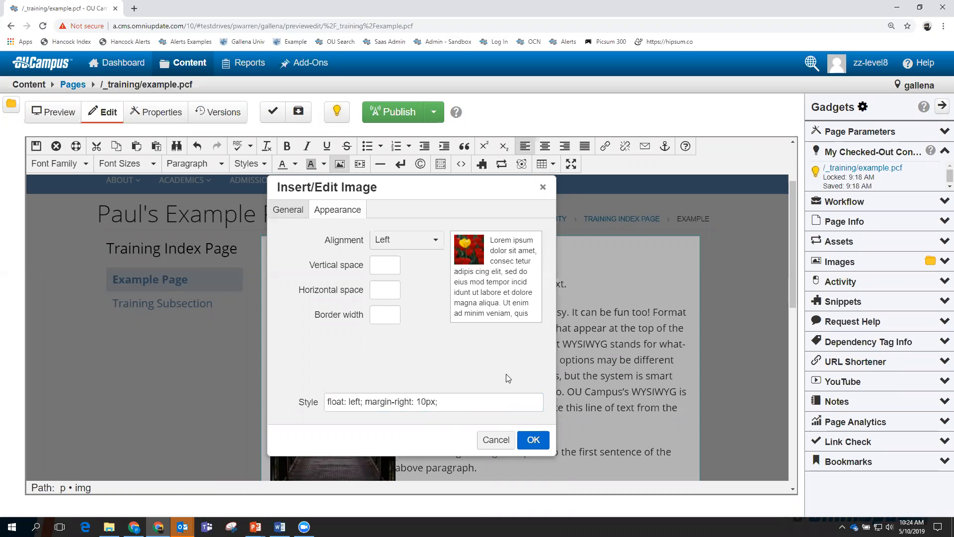
left_click(531, 439)
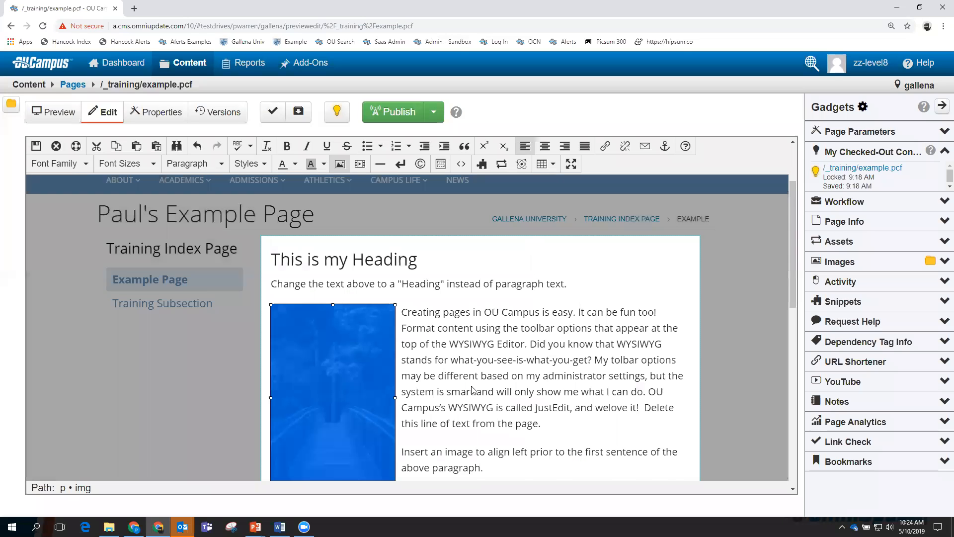
Reopen the footbridge image's Insert/Edit Image settings and cancel without changing anything.
scroll(476, 385, "down", 2)
scroll(475, 386, "up", 1)
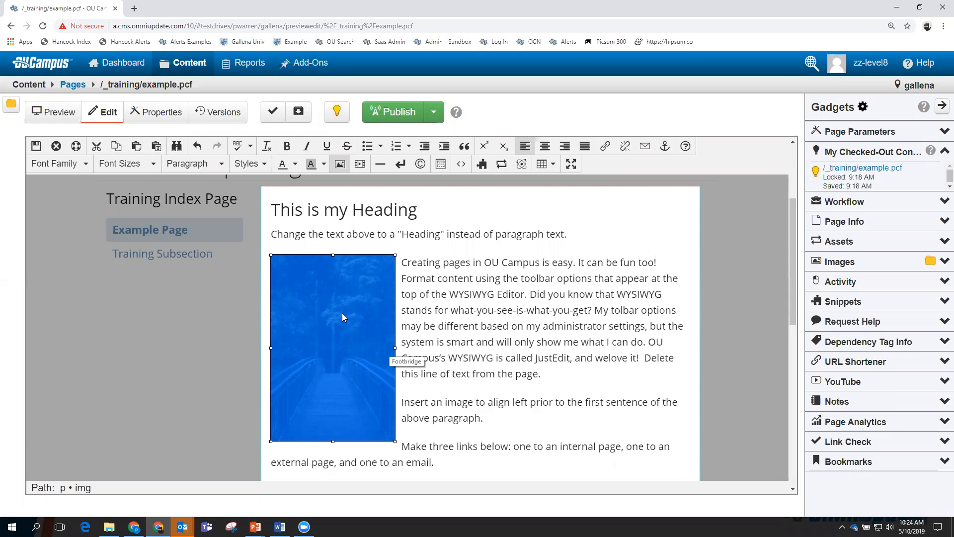
right_click(343, 300)
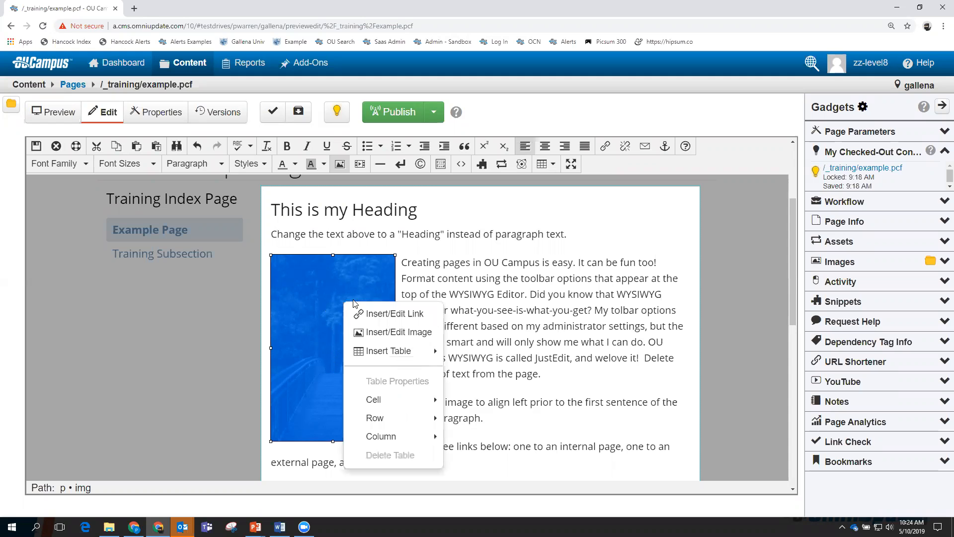
left_click(390, 333)
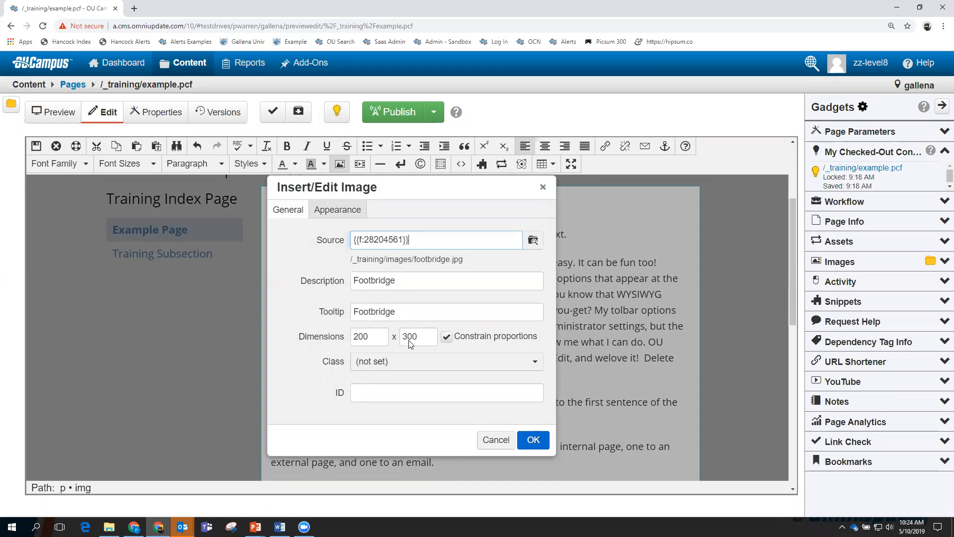
left_click(508, 439)
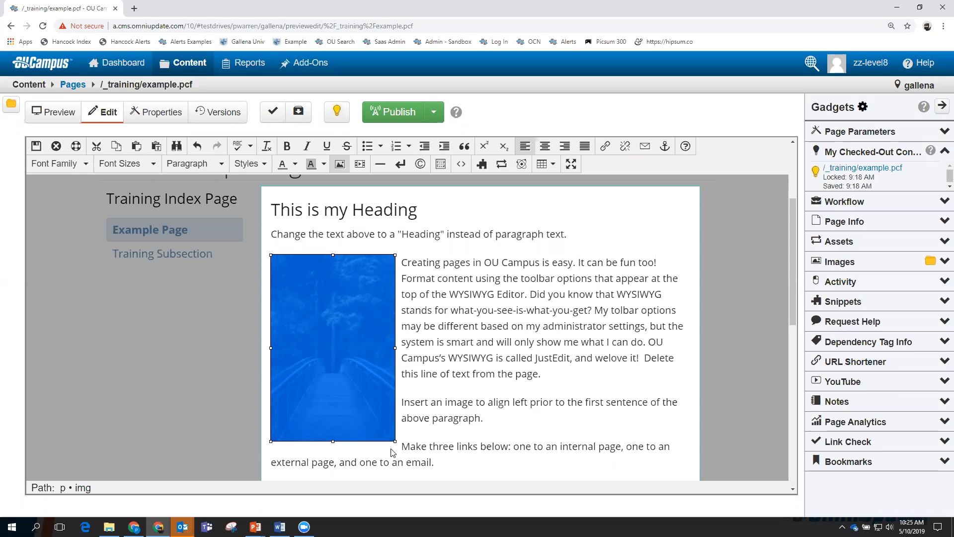
Shrink the footbridge image from its bottom-right corner so more paragraph text wraps beside it.
left_click_drag(395, 447, 354, 405)
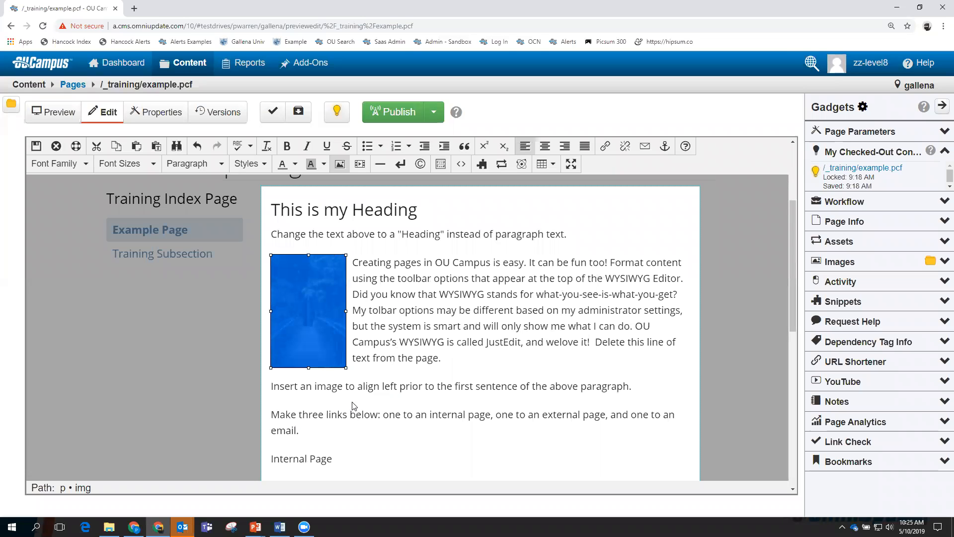
left_click_drag(348, 367, 343, 363)
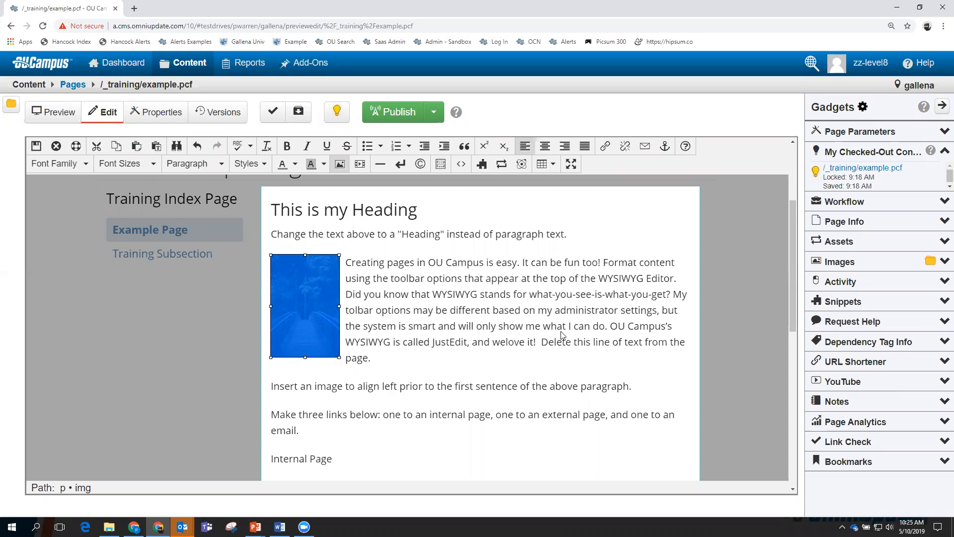
scroll(541, 343, "down", 1)
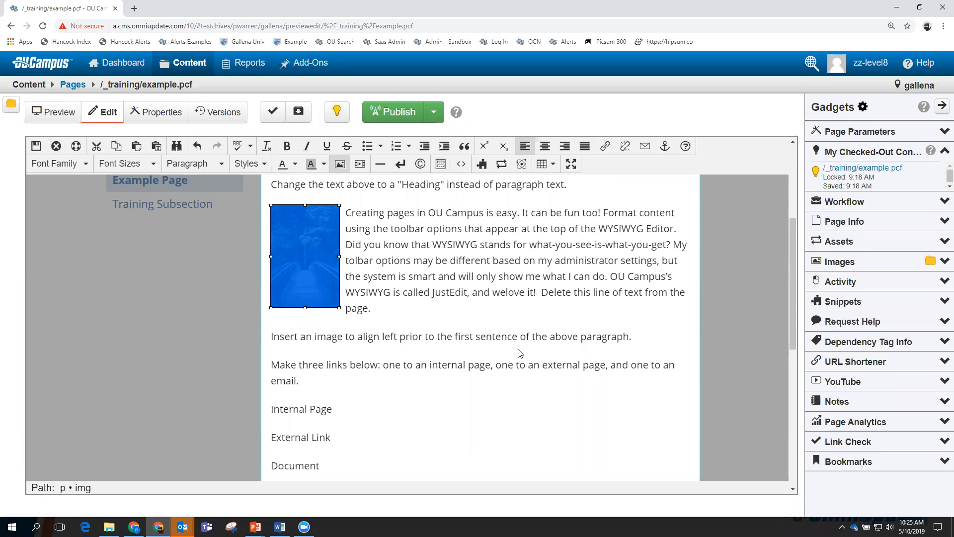
Deselect the image, select the 'Internal Page' line, and bring up its context menu.
left_click(458, 332)
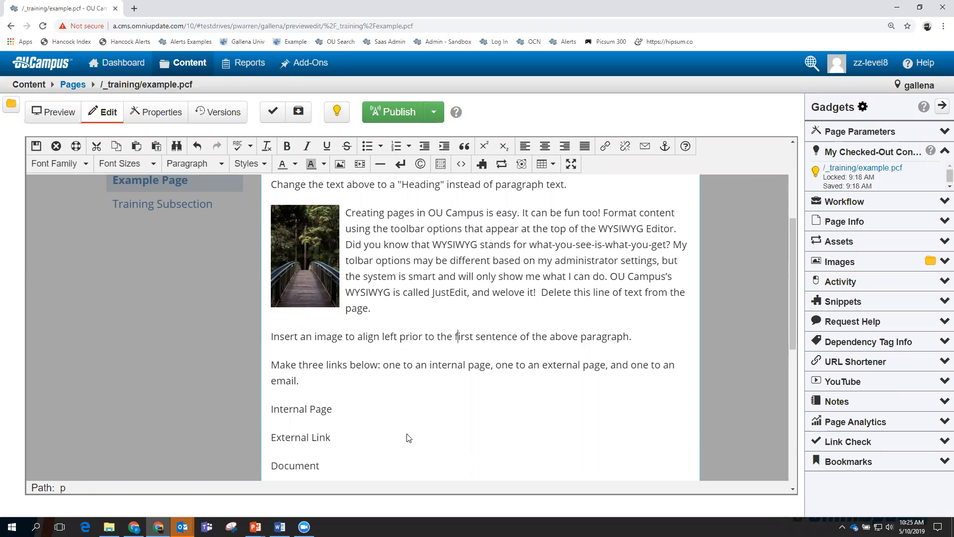
scroll(442, 426, "down", 2)
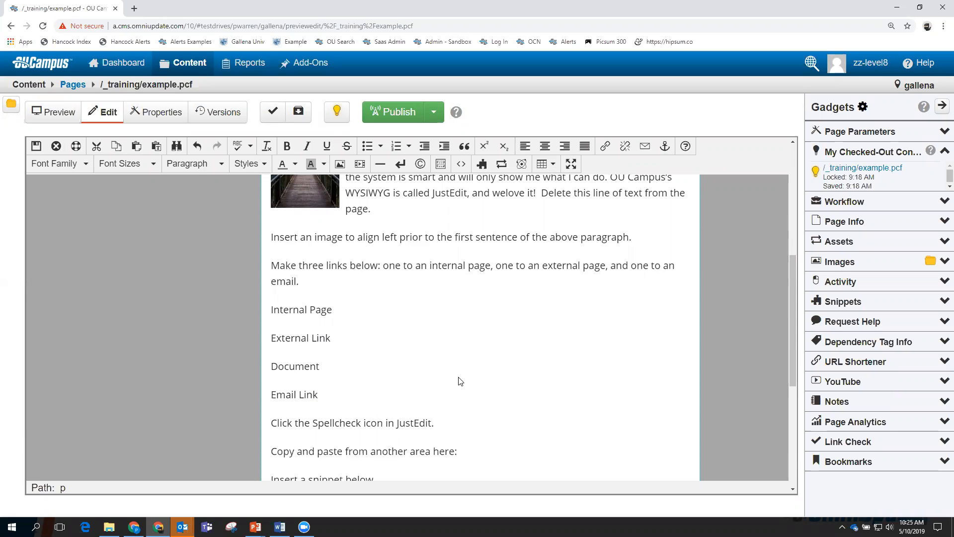
scroll(216, 465, "up", 2)
left_click_drag(331, 411, 275, 415)
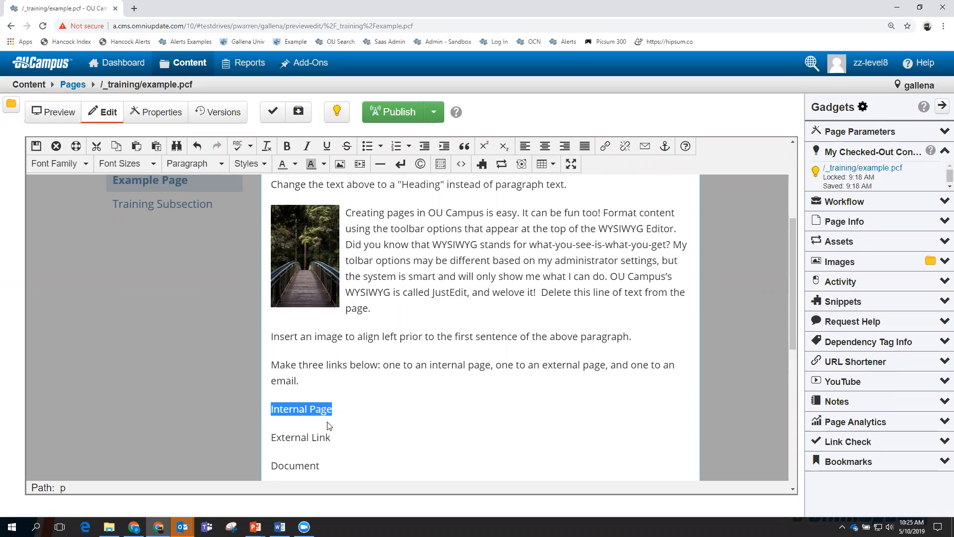
right_click(305, 410)
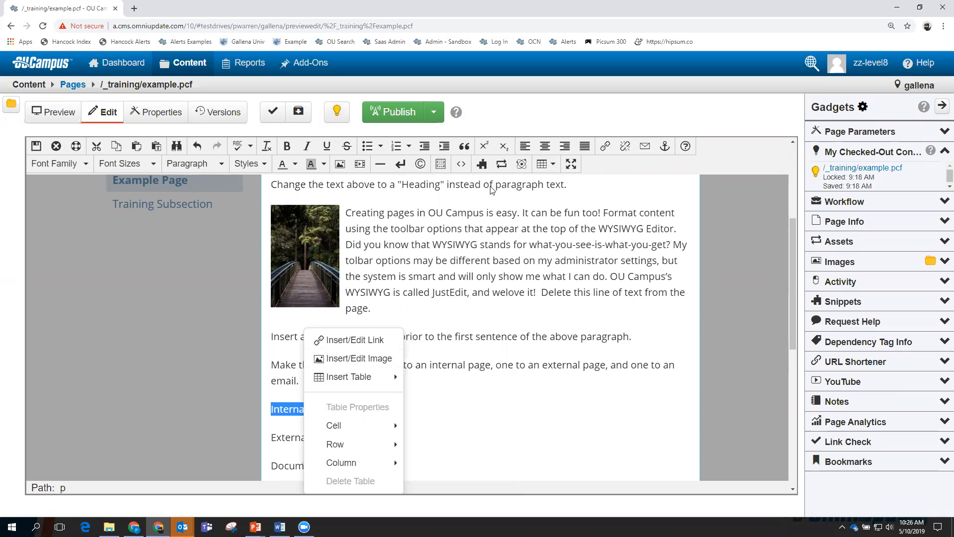
Link 'Internal Page' to gophers.pcf in the athletics folder via Insert/Edit Link's URL browser.
left_click(604, 147)
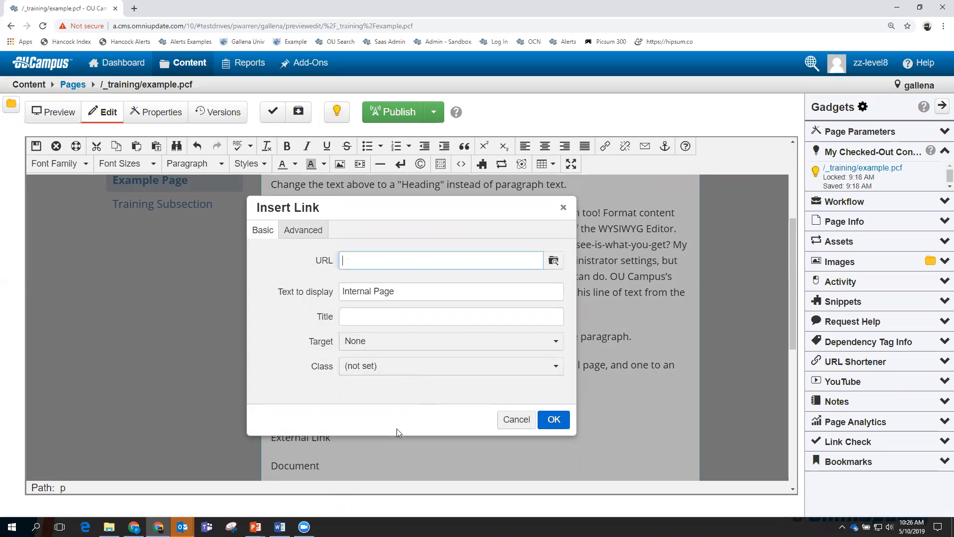
left_click(554, 262)
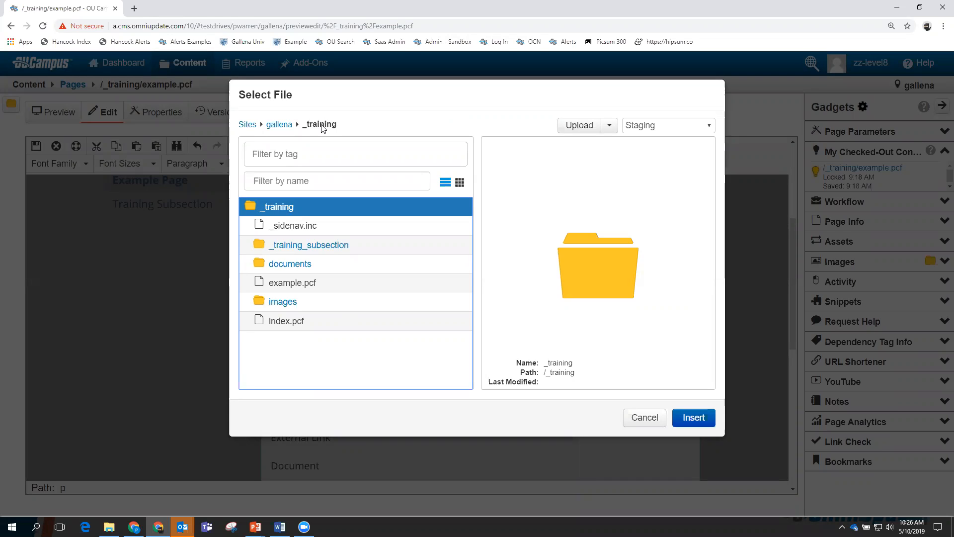
left_click(282, 126)
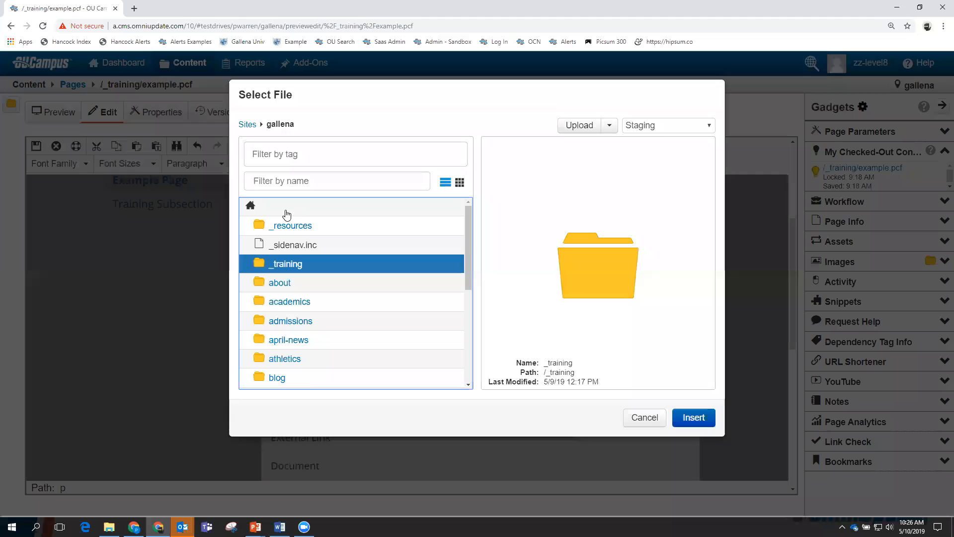
left_click(277, 358)
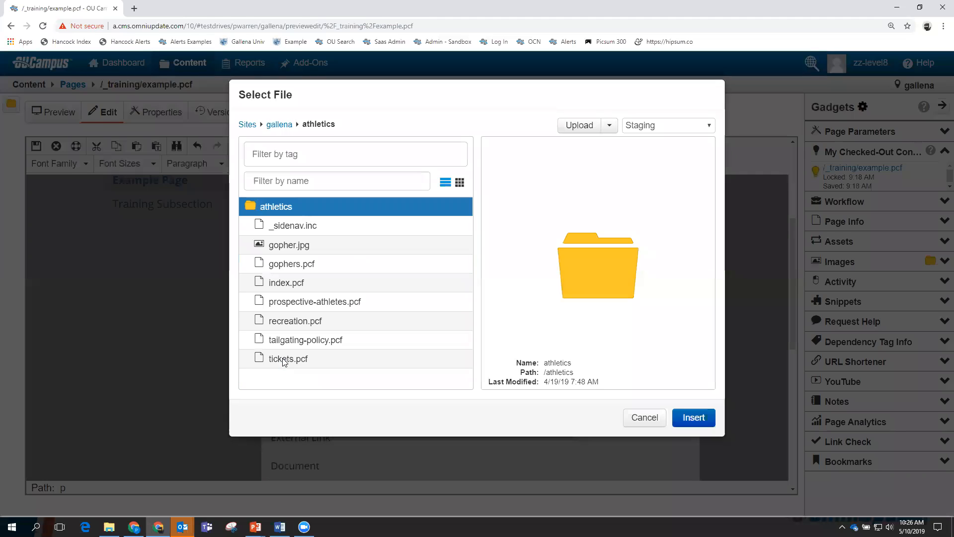
left_click(293, 266)
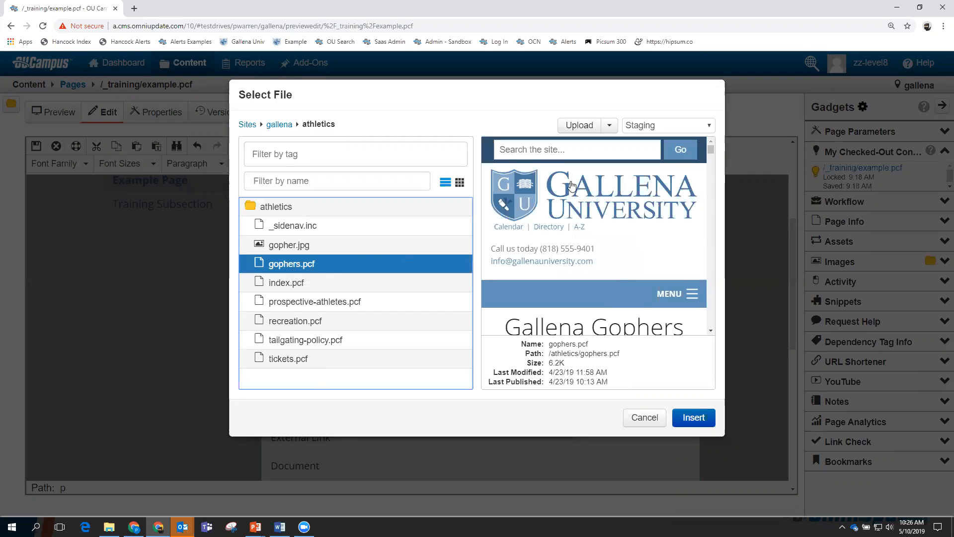
left_click(688, 419)
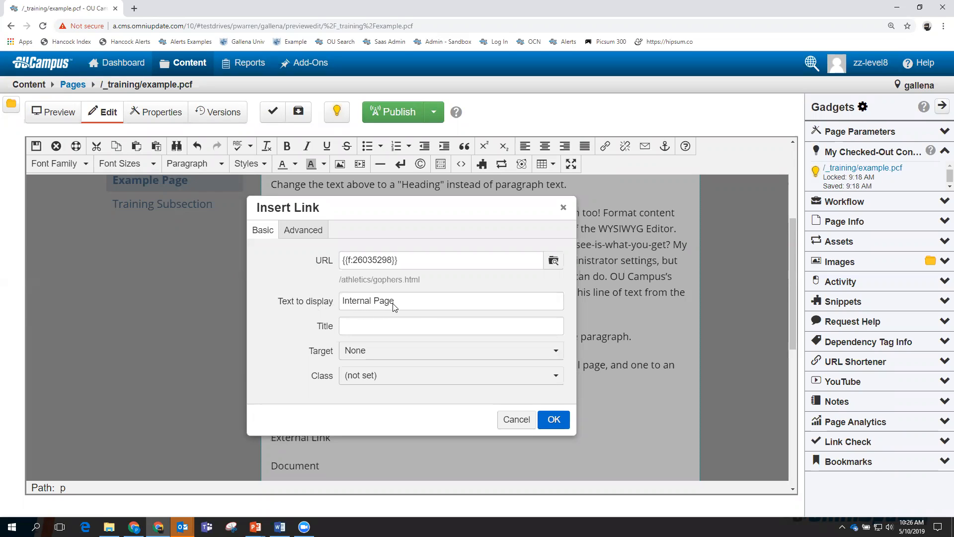
Set the link's display text and title to 'Gophers Page', correcting the title's typo.
left_click_drag(396, 307, 343, 308)
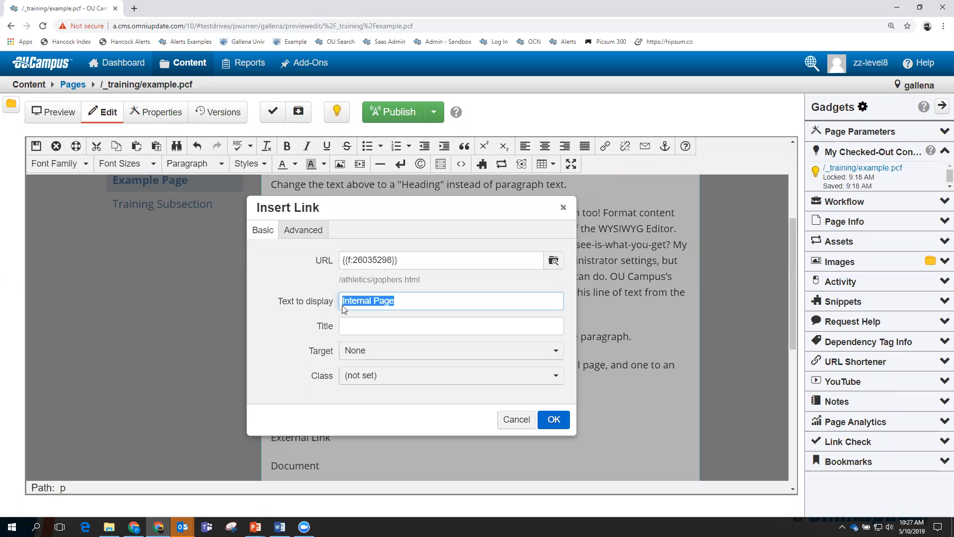
type("Gophers Page")
left_click(365, 328)
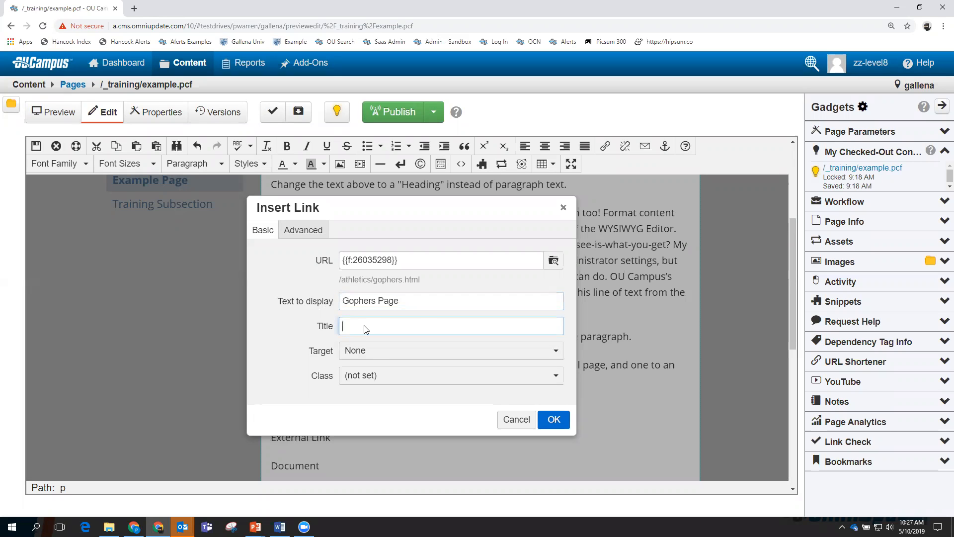
type("Gophers PAge")
left_click(390, 327)
key("BackSpace")
type("a")
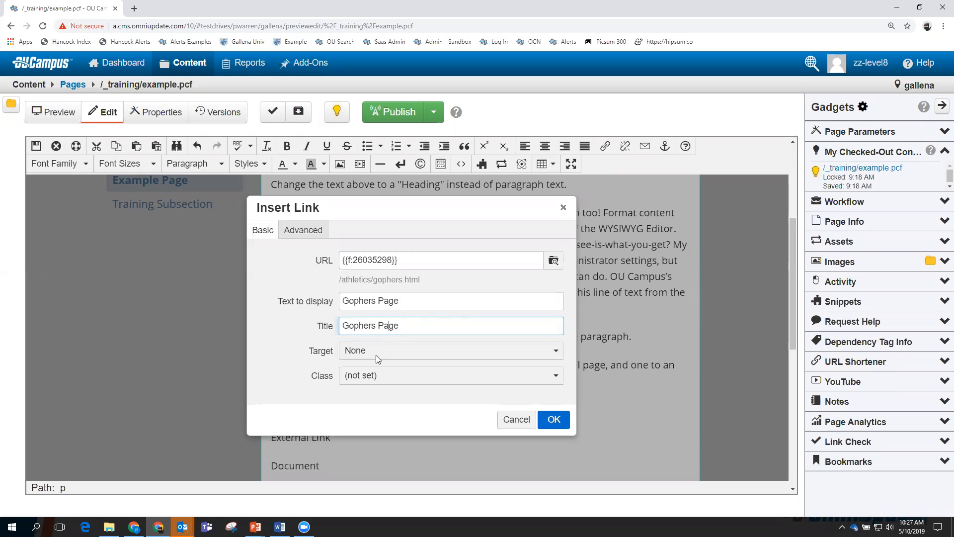
left_click(556, 351)
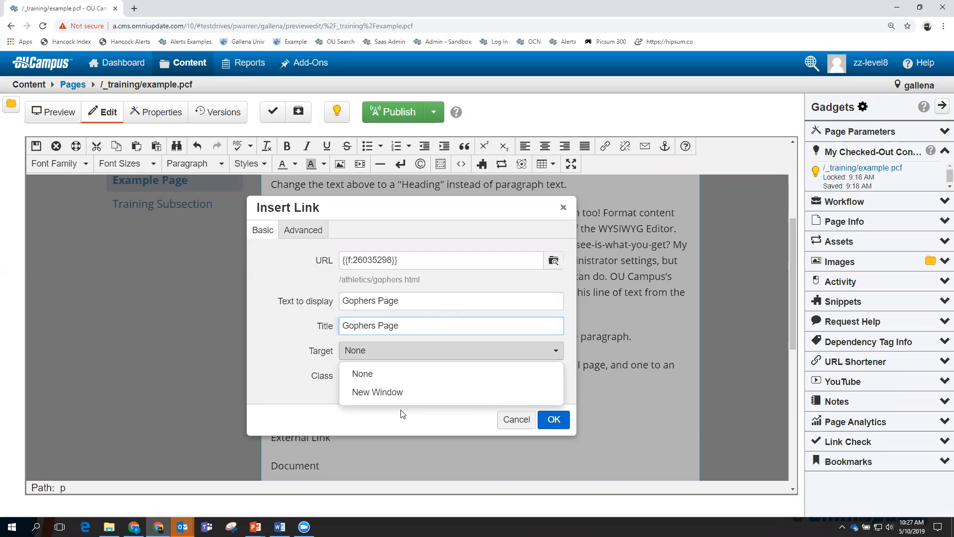
Leave the link Target at None (same window) and insert the Gophers Page link with OK.
left_click(364, 373)
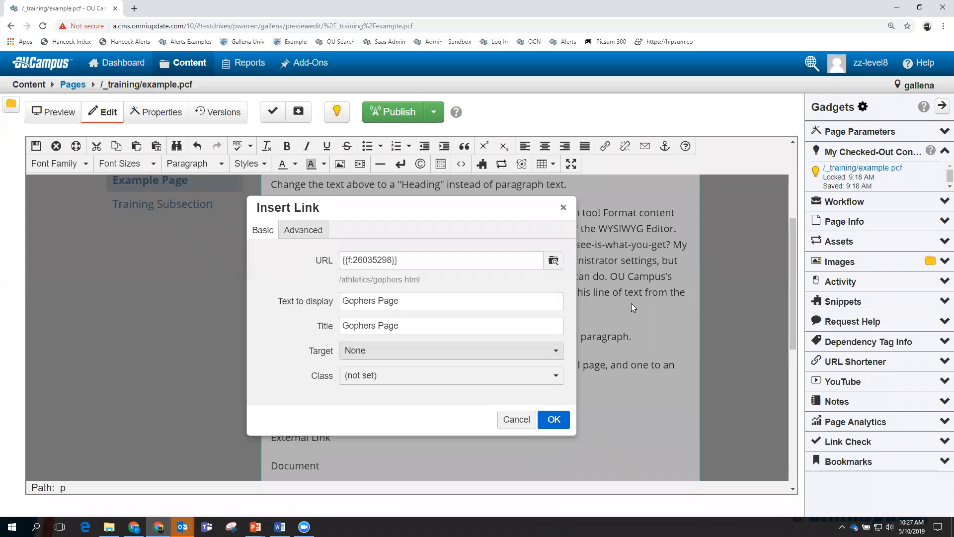
left_click(553, 352)
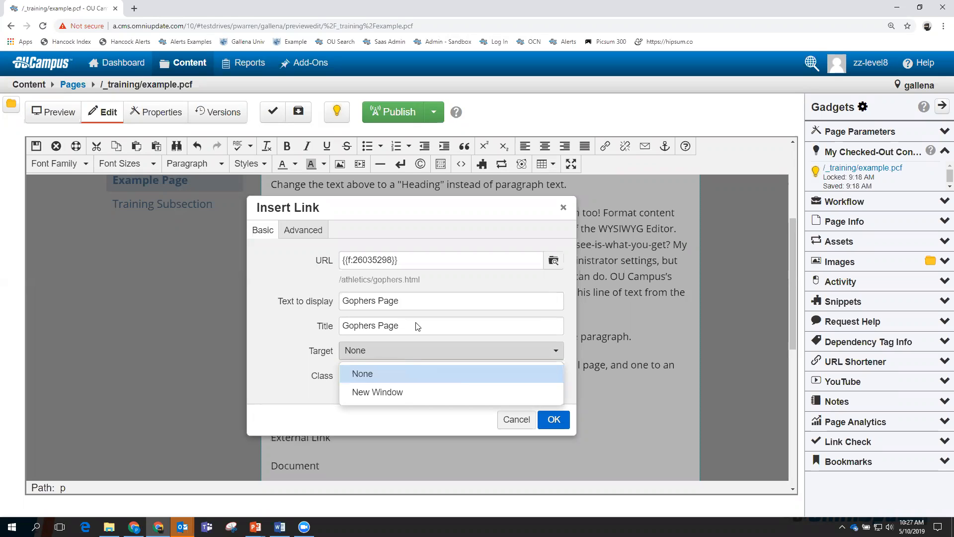
left_click(375, 379)
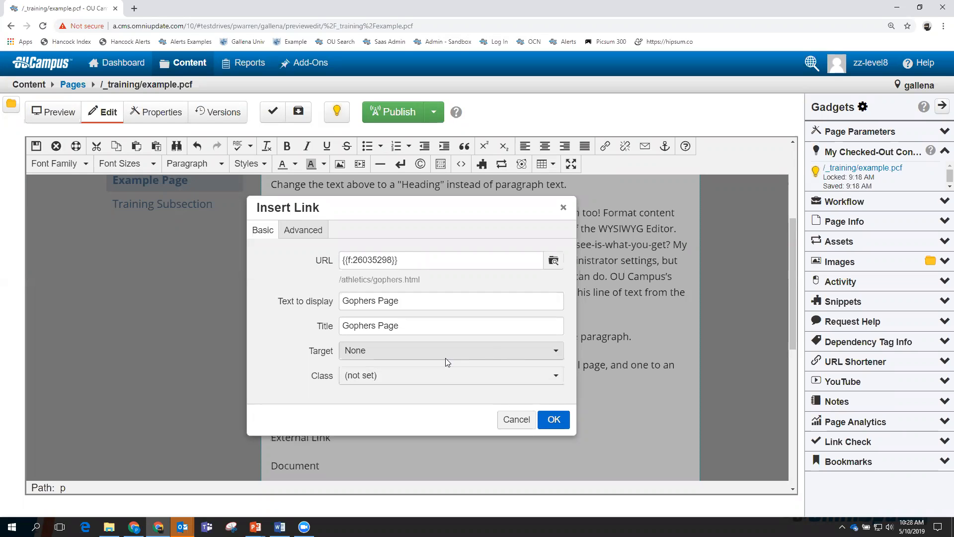
left_click(554, 420)
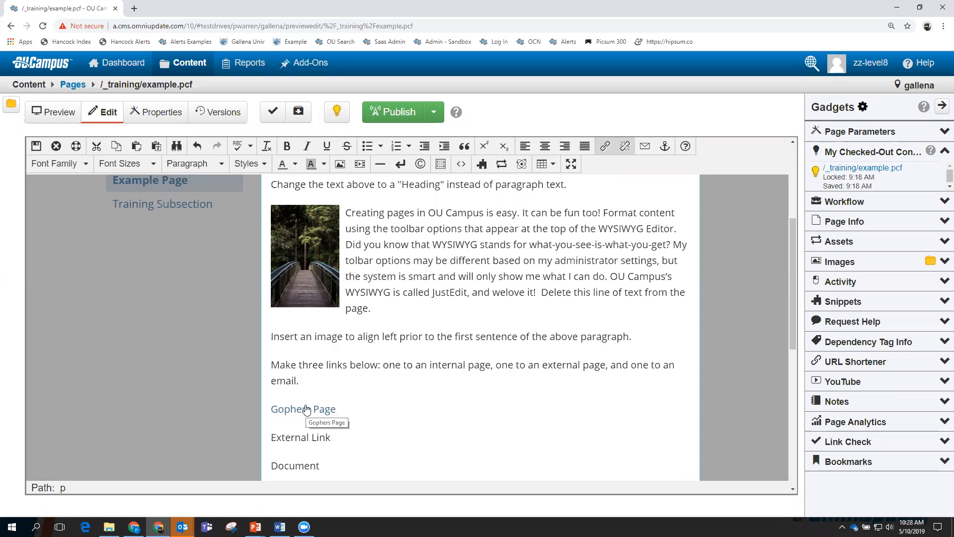
Save and exit the editor, then follow the Gophers Page link to the Gallena Gophers page.
left_click(305, 411)
left_click(36, 146)
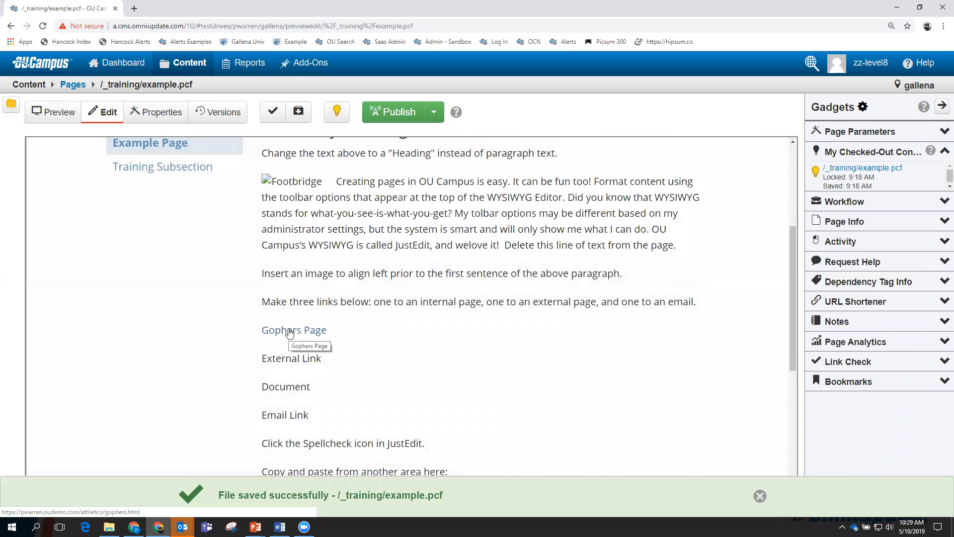
left_click(290, 331)
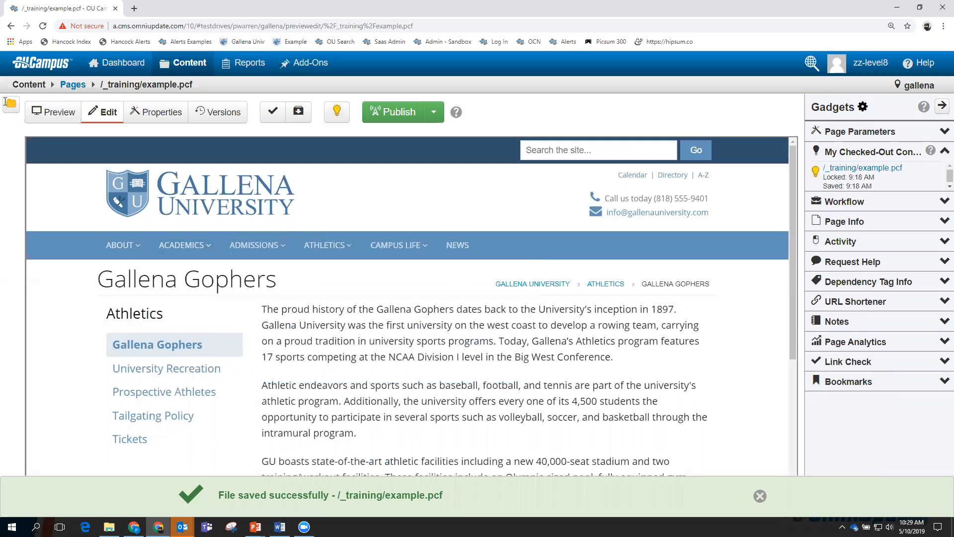
Go back to example.pcf, switch to Edit, open Main Content, and select 'External Link'.
left_click(10, 26)
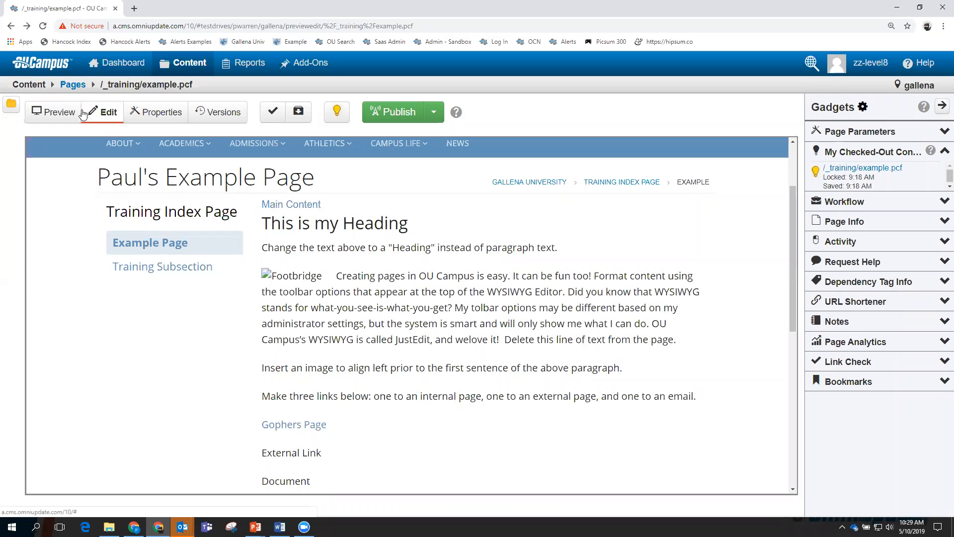
left_click(60, 112)
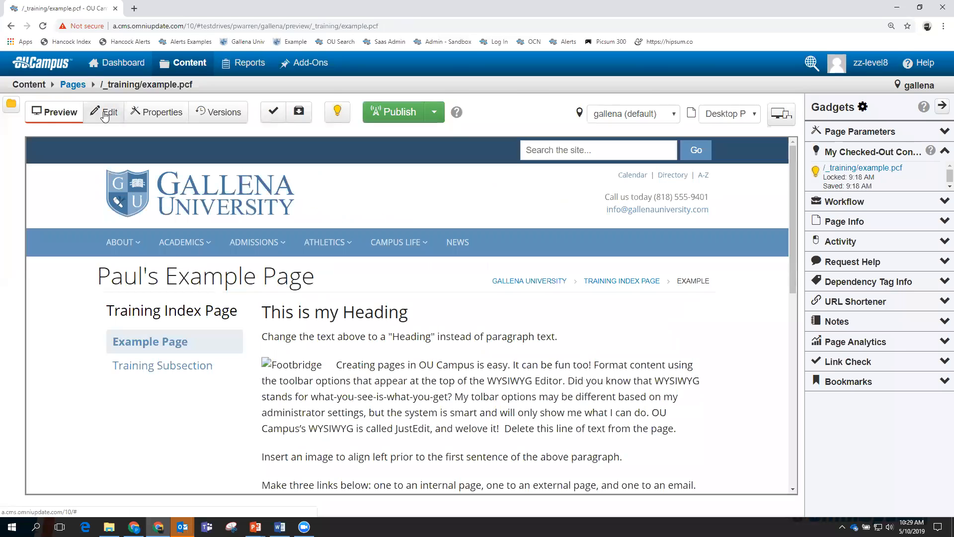
left_click(105, 113)
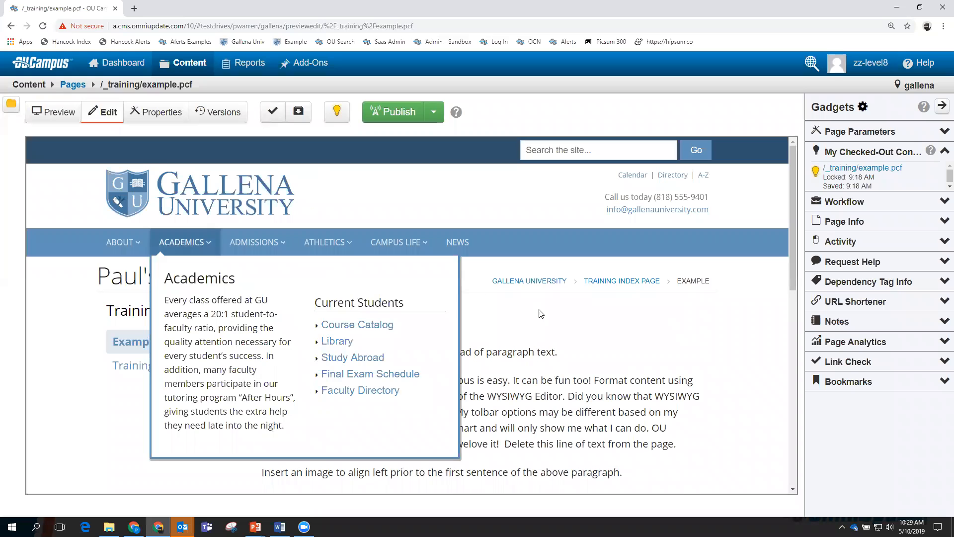
left_click(295, 306)
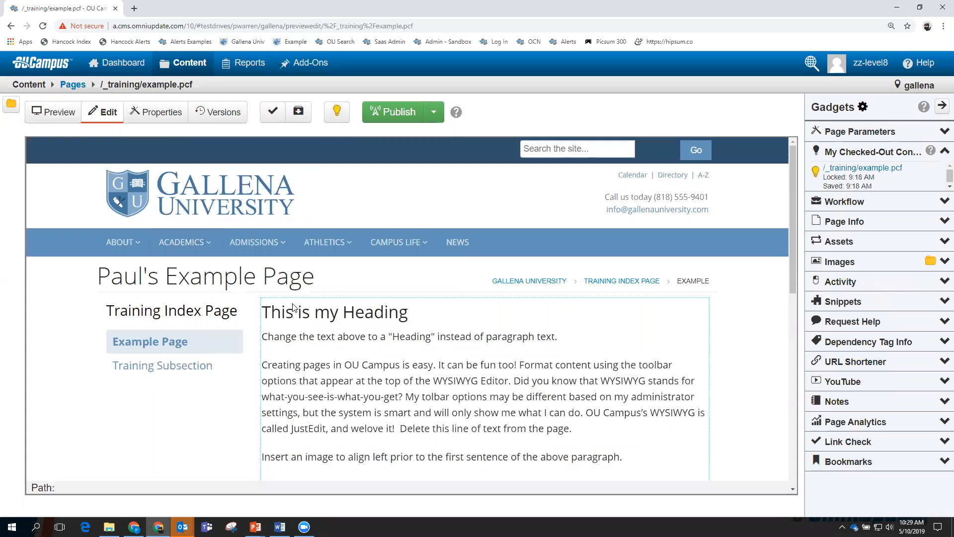
scroll(397, 344, "down", 8)
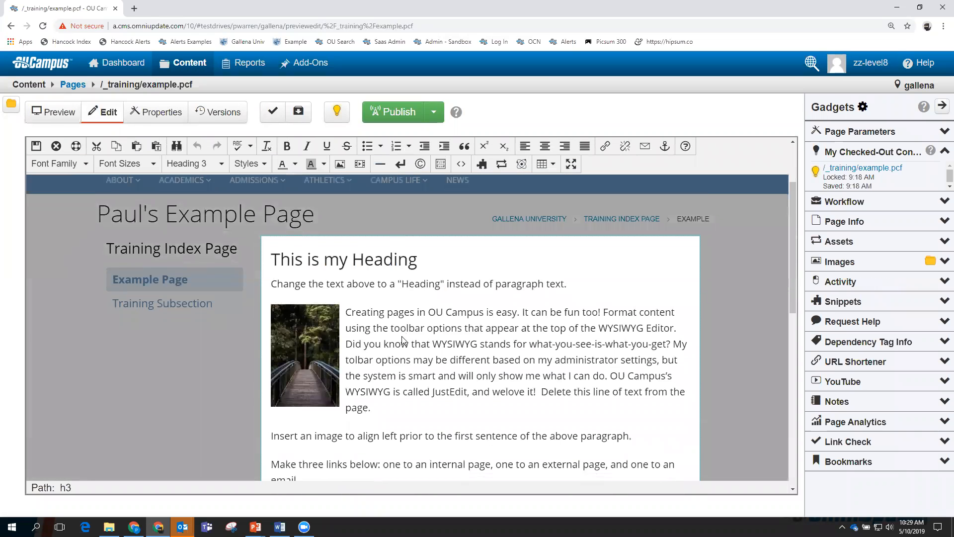
left_click_drag(332, 289, 271, 288)
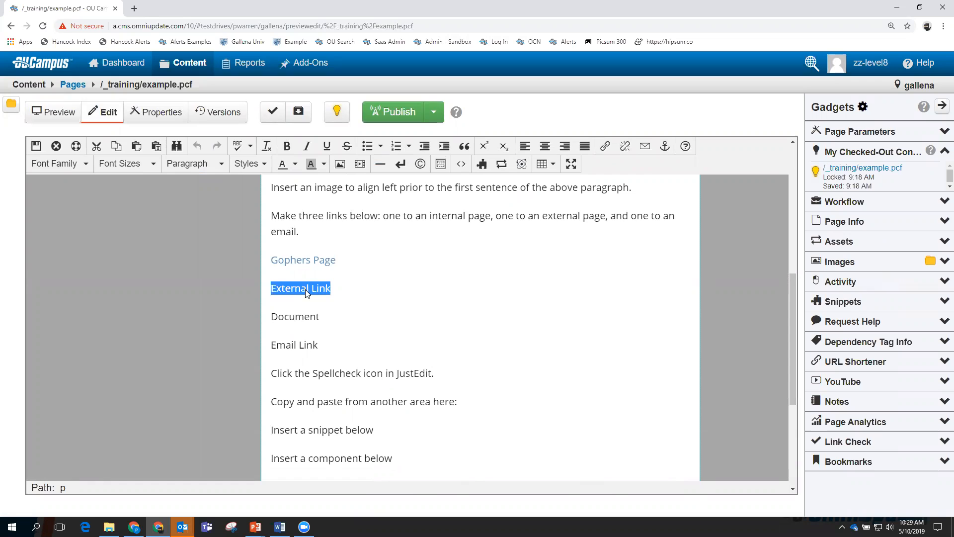
Enter fafsa.gov as the link URL and 'FASFA' as its display text.
left_click(605, 146)
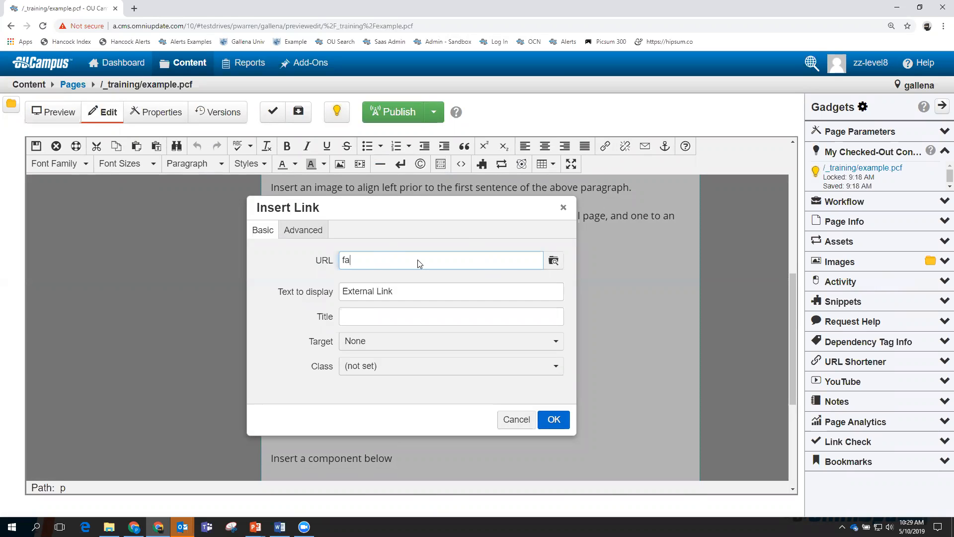
type(".gov")
left_click(394, 294)
left_click_drag(394, 293, 322, 291)
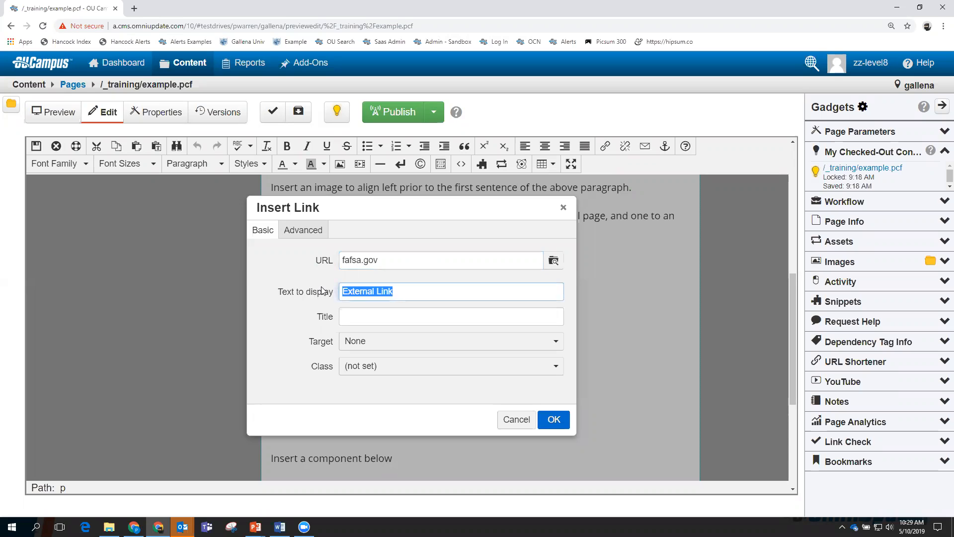
type("FASAFA")
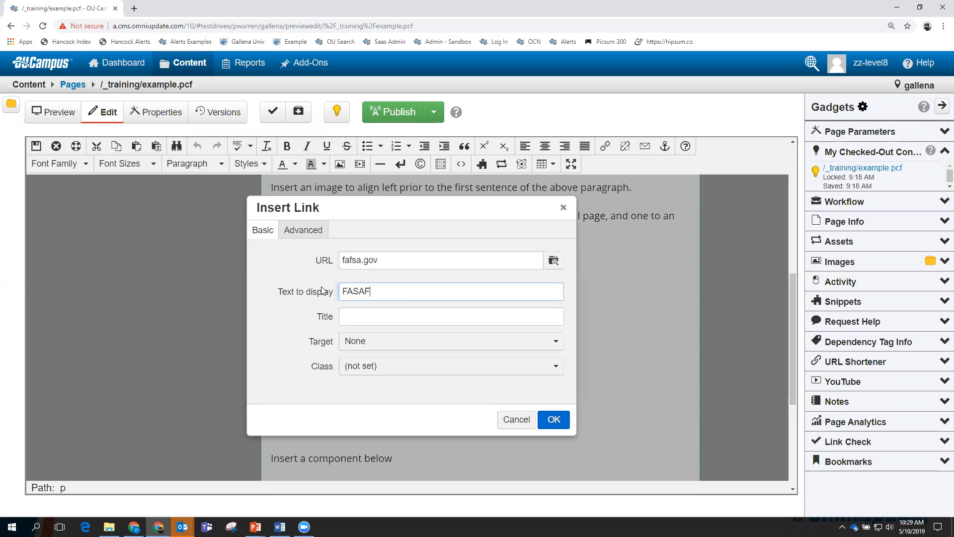
left_click(364, 293)
key("BackSpace")
left_click(367, 318)
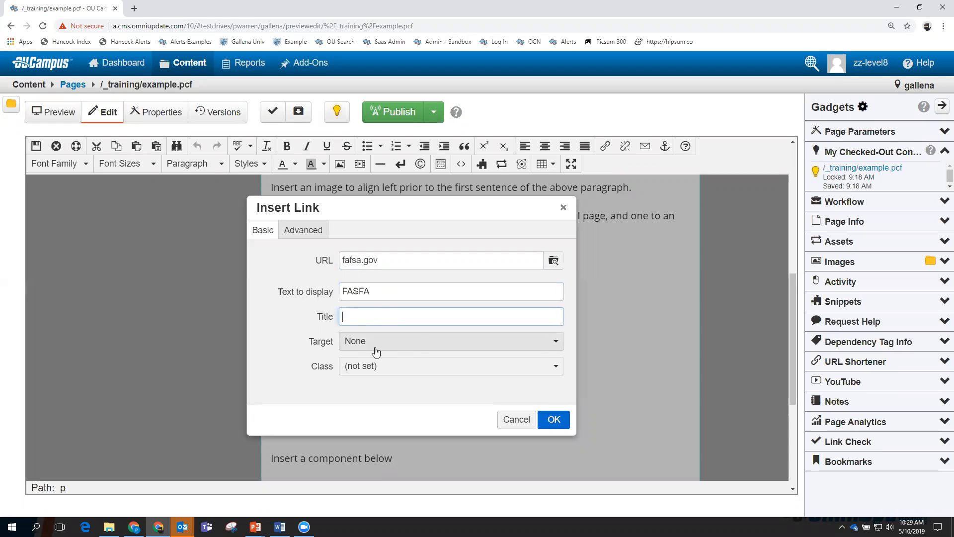
Set the FASFA link's Target to New Window and confirm with OK.
left_click(556, 343)
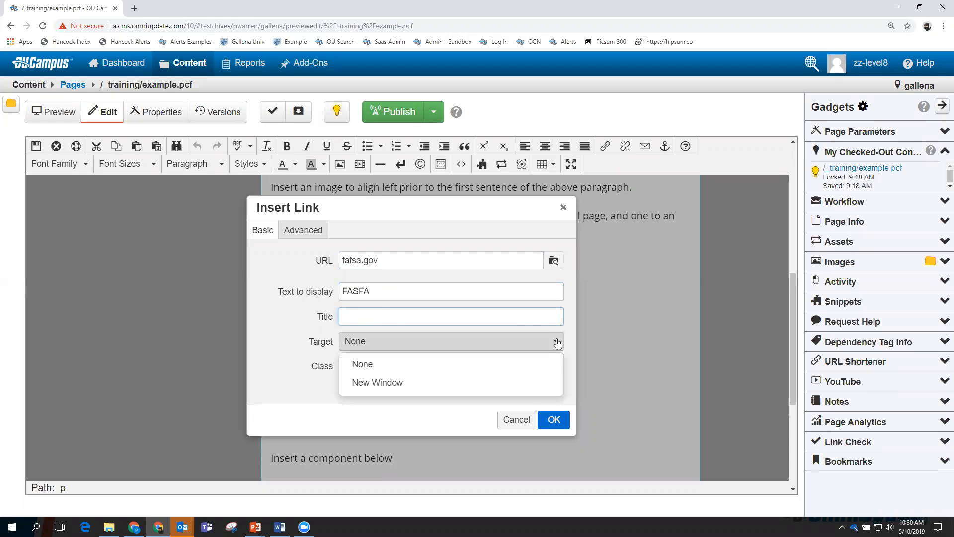
left_click(372, 383)
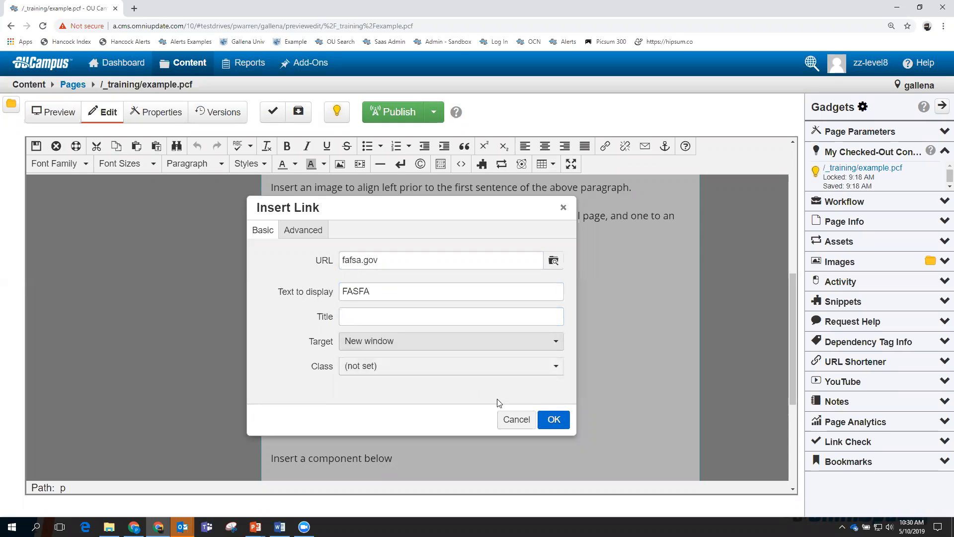
left_click(555, 419)
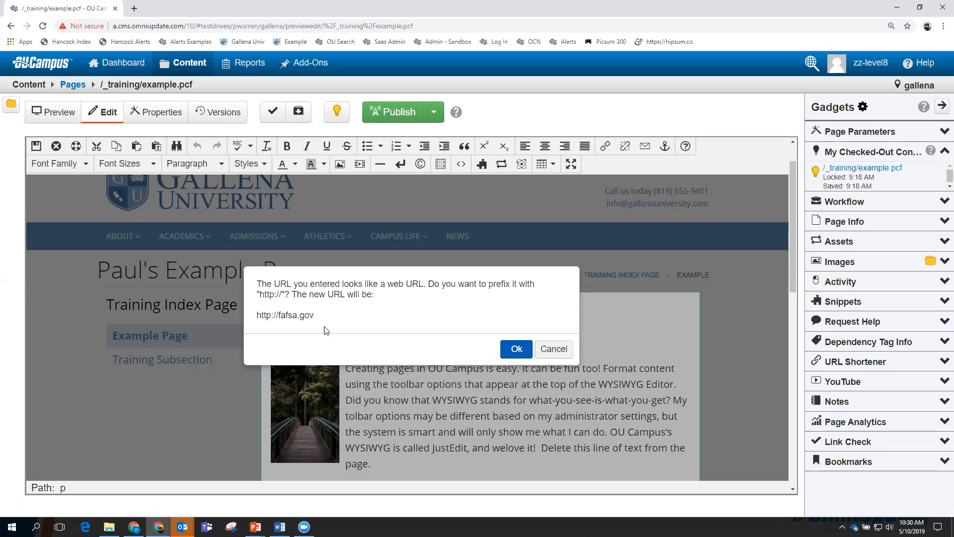
left_click(517, 350)
scroll(468, 358, "down", 2)
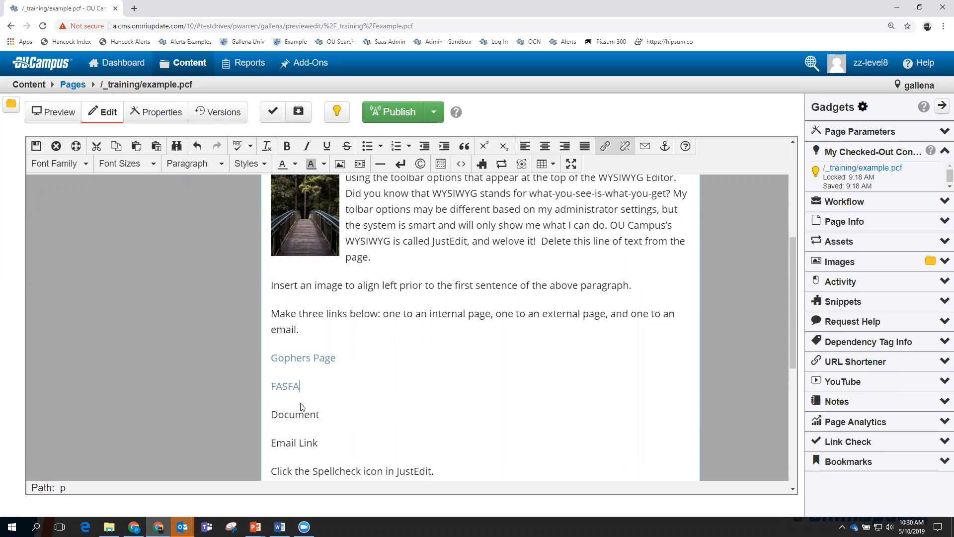
Select the word Document and set its link target to documents/sample-document.pdf.
left_click_drag(321, 416, 273, 418)
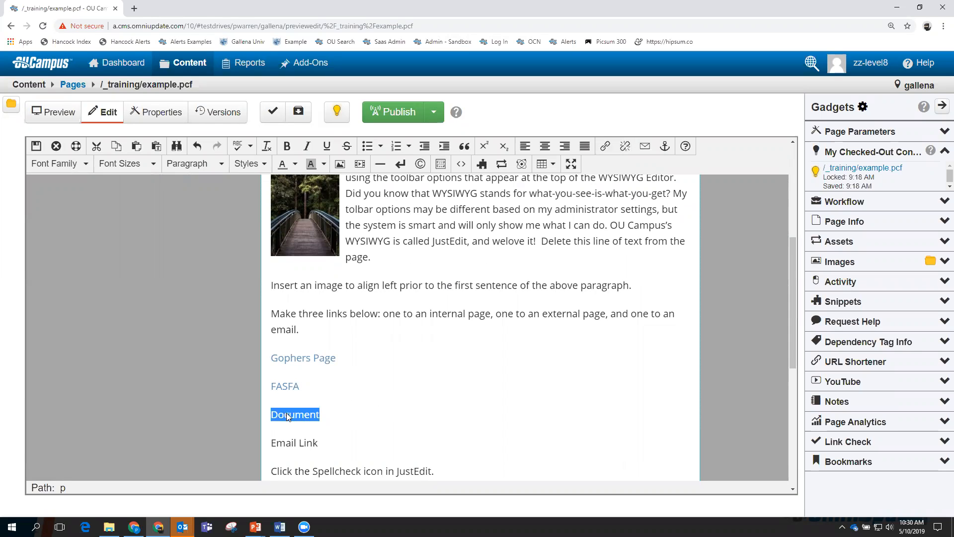
left_click(604, 147)
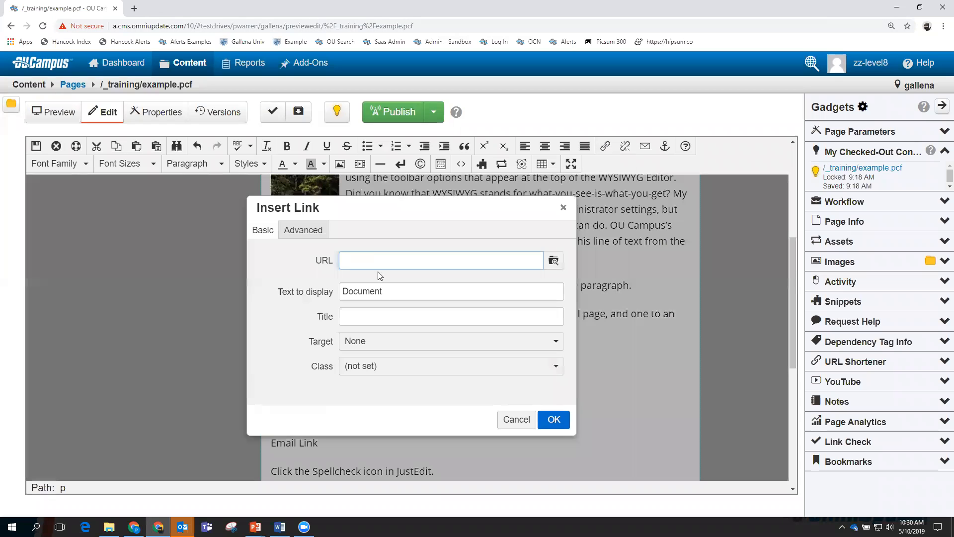
left_click(553, 261)
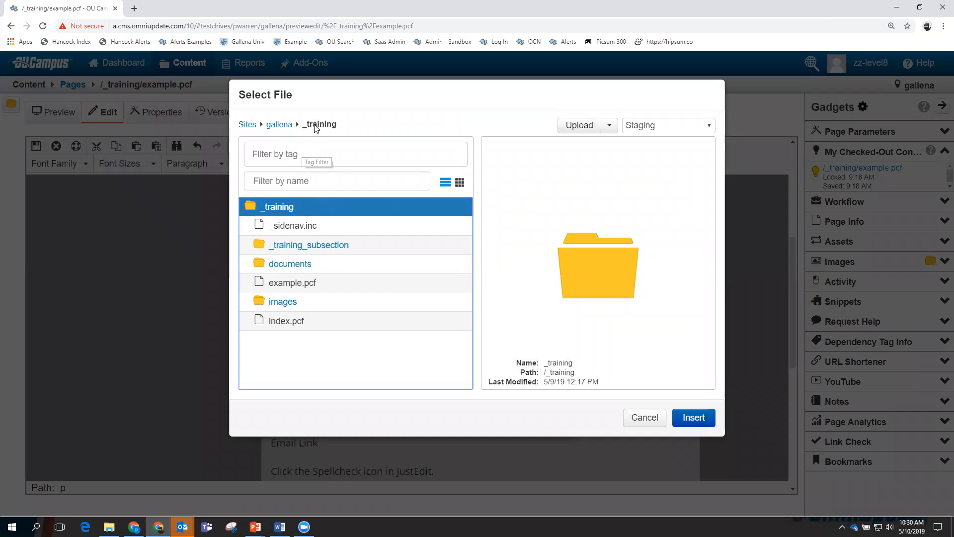
left_click(288, 264)
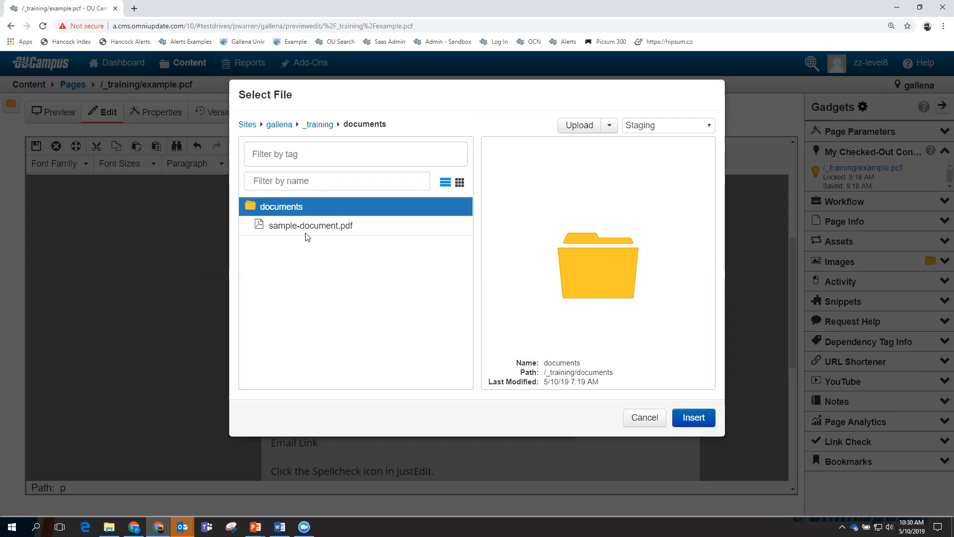
left_click(309, 227)
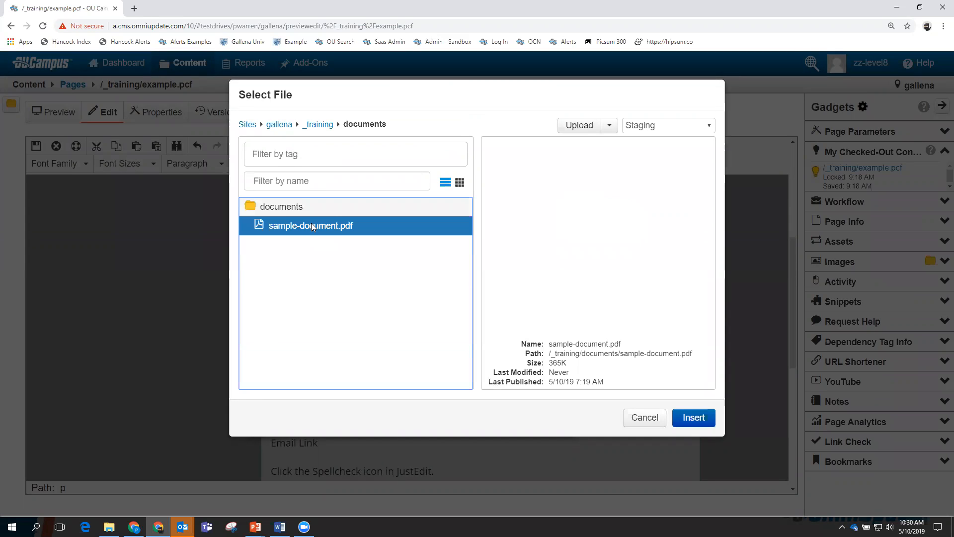
left_click(693, 417)
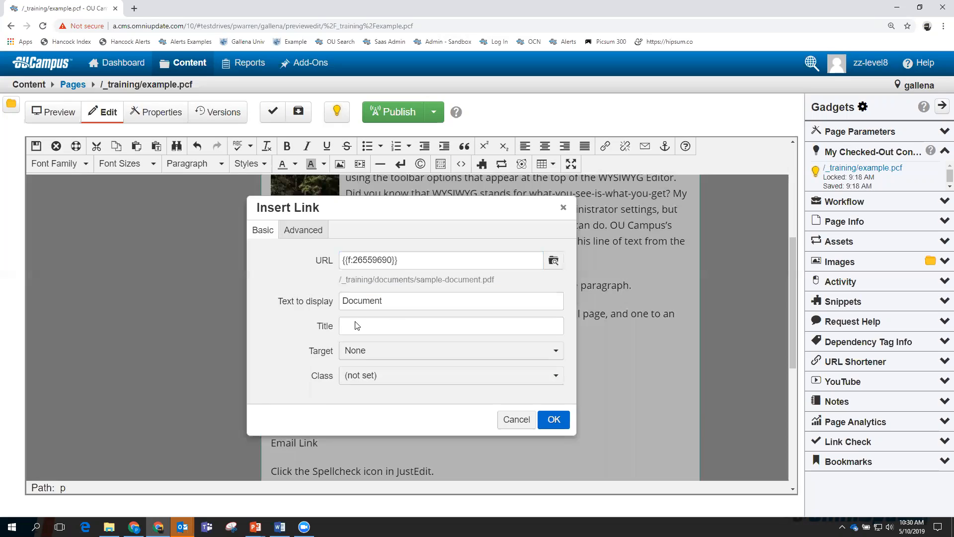
Title the Document link 'New Document', set it to open in a New Window, and confirm.
left_click(358, 330)
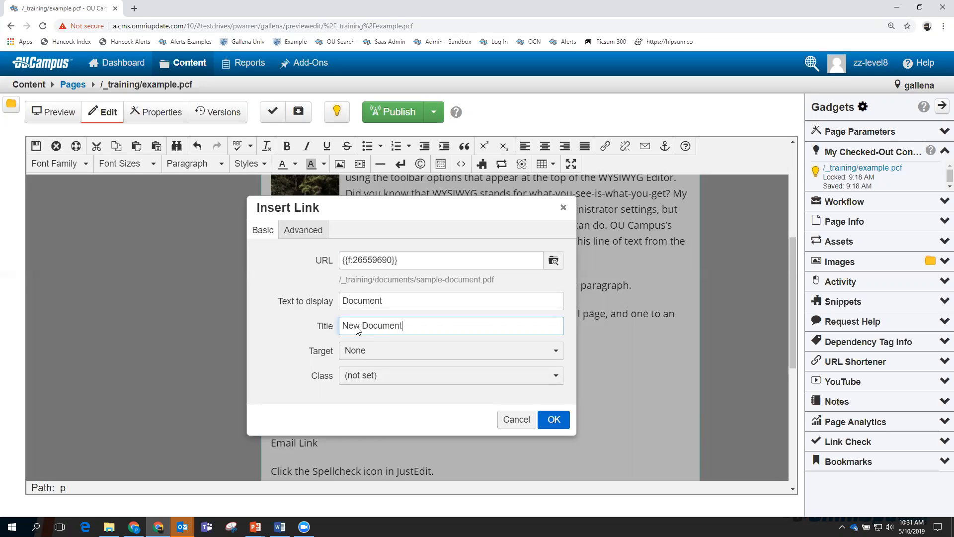
left_click(557, 353)
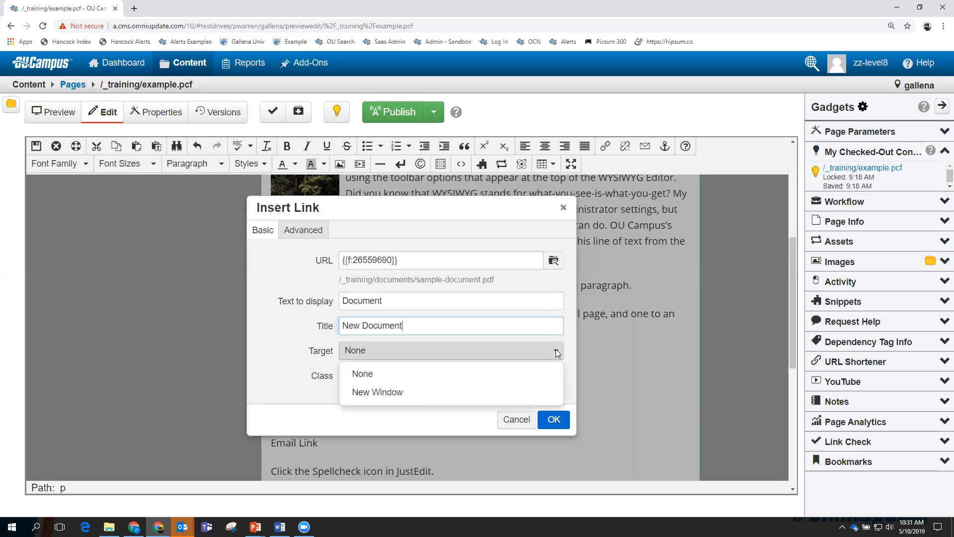
left_click(420, 392)
left_click(553, 419)
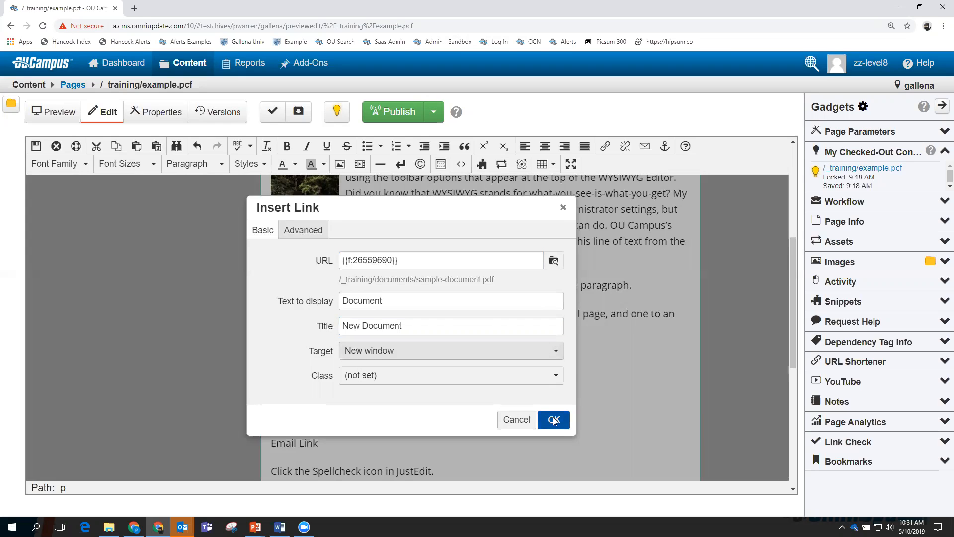
scroll(494, 397, "down", 3)
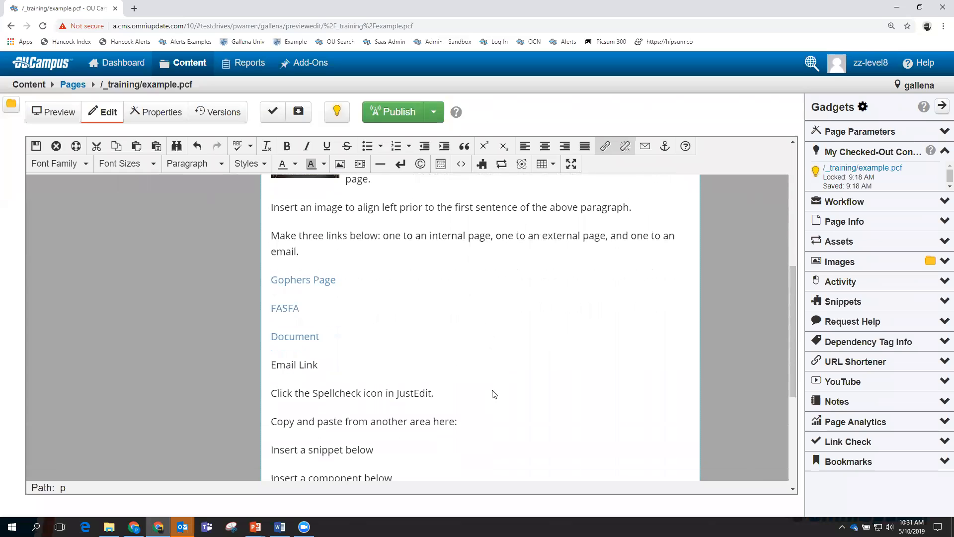
Save and exit the page, then test the FASFA and Document links and close their tabs.
scroll(497, 334, "up", 10)
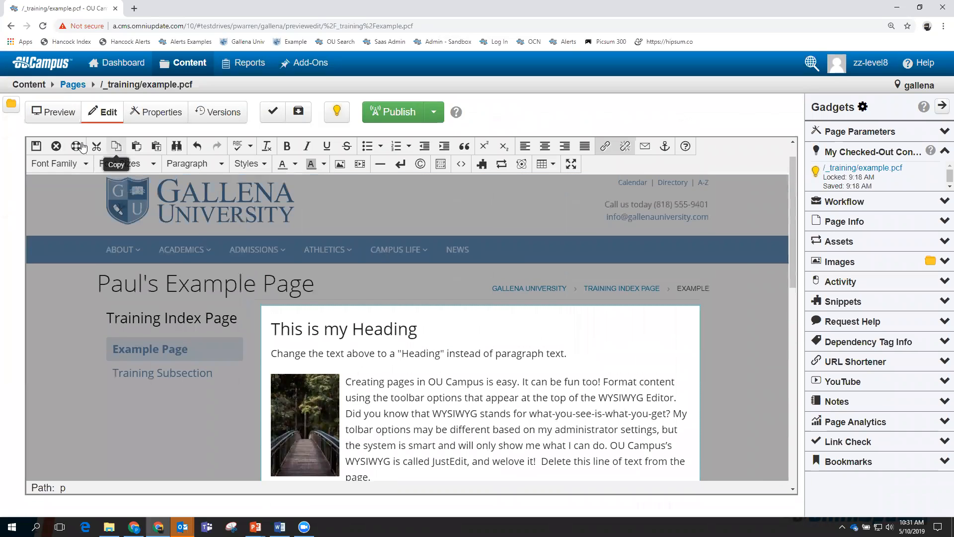
left_click(35, 146)
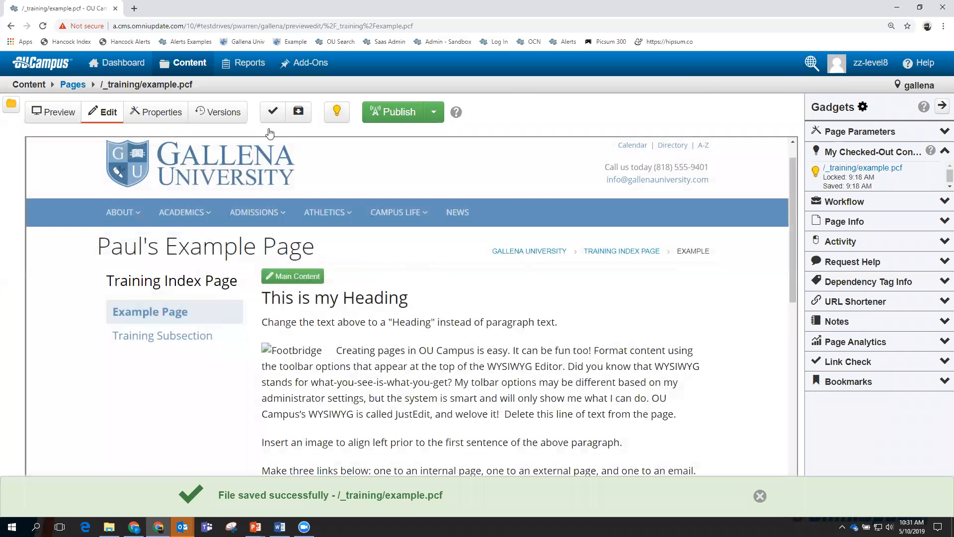
scroll(378, 338, "down", 5)
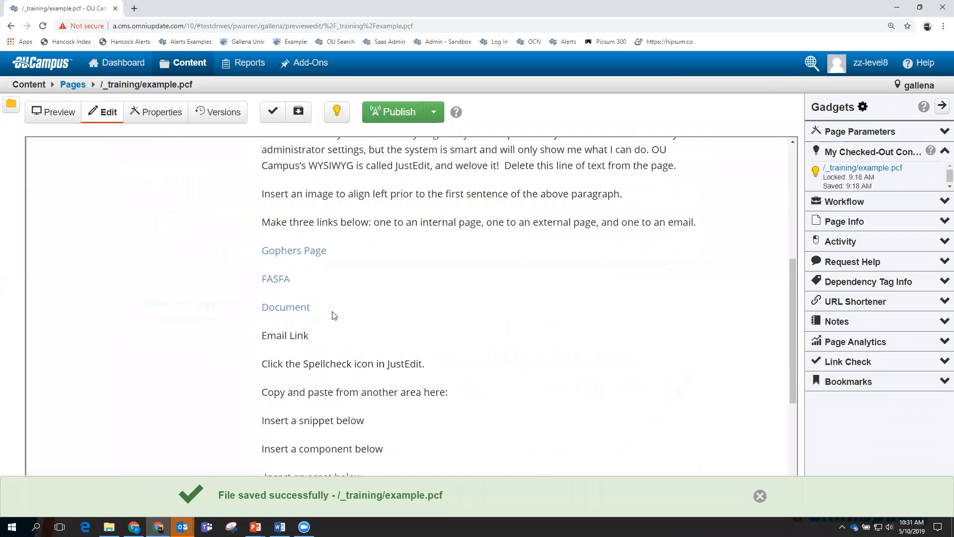
left_click(276, 280)
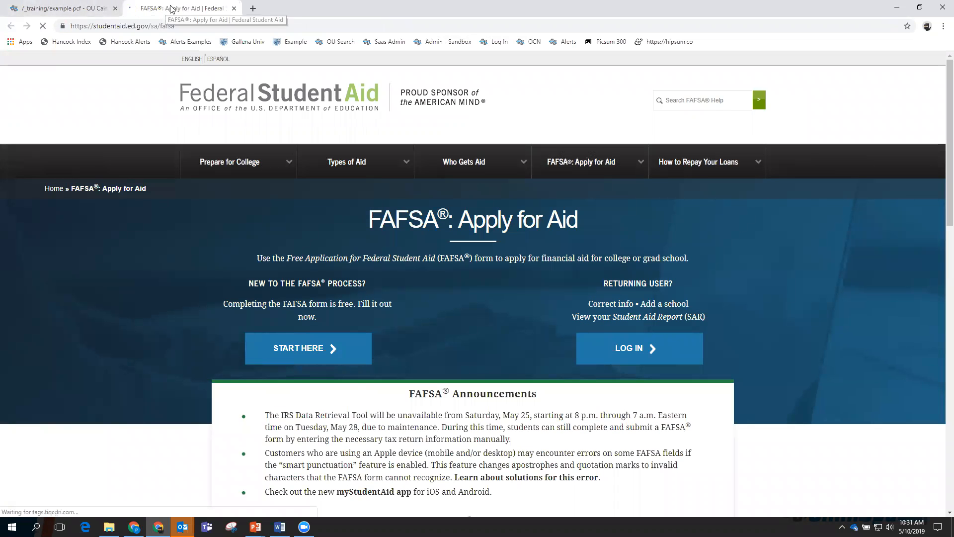
left_click(234, 8)
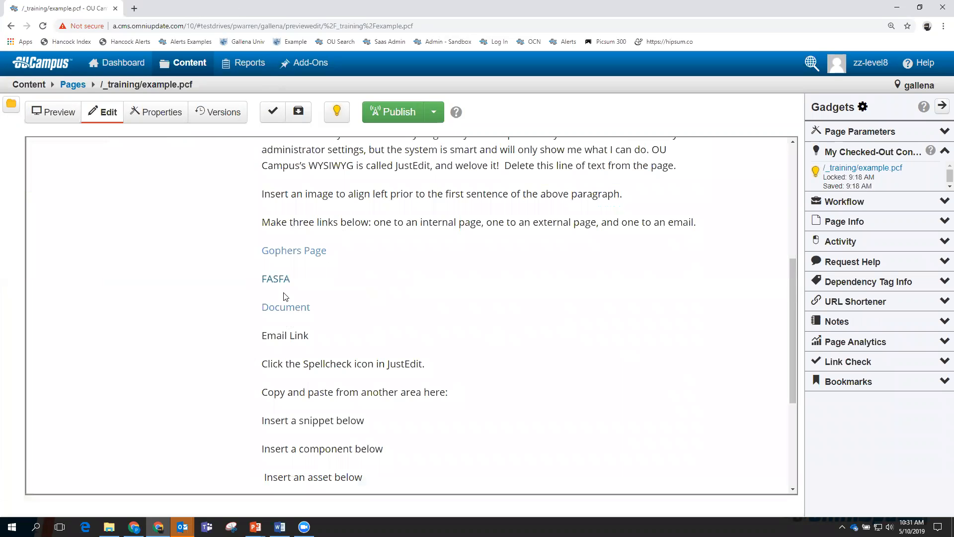
left_click(284, 307)
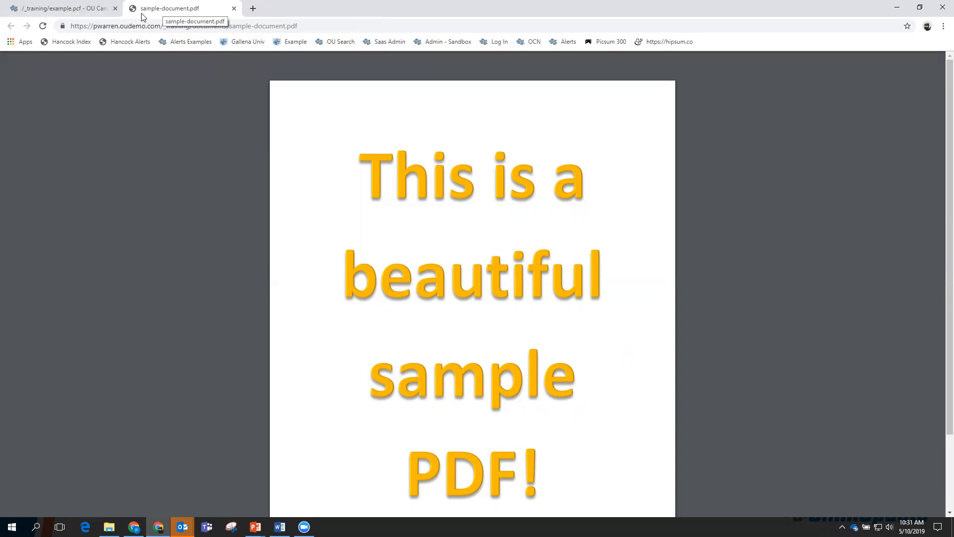
left_click(234, 9)
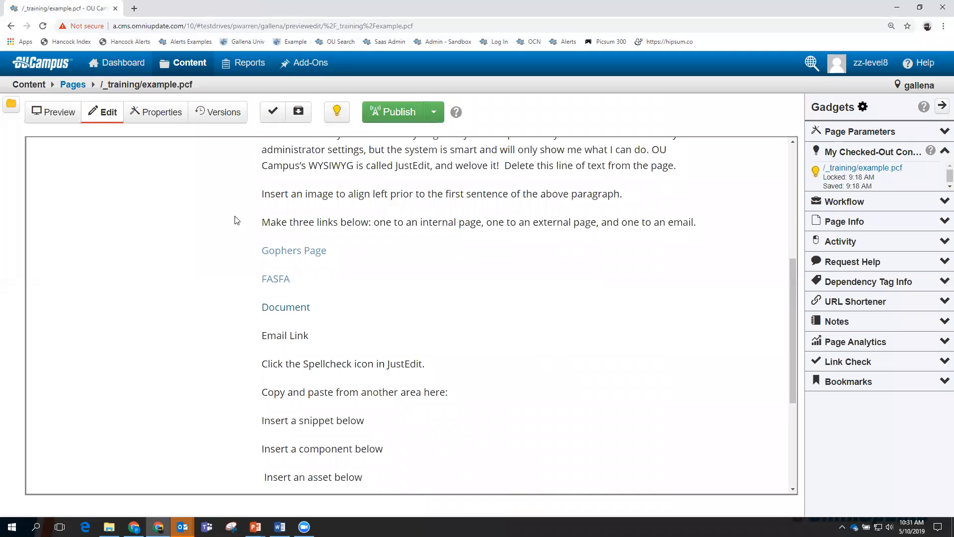
Preview the rendered page, then return to its edit view.
left_click(79, 117)
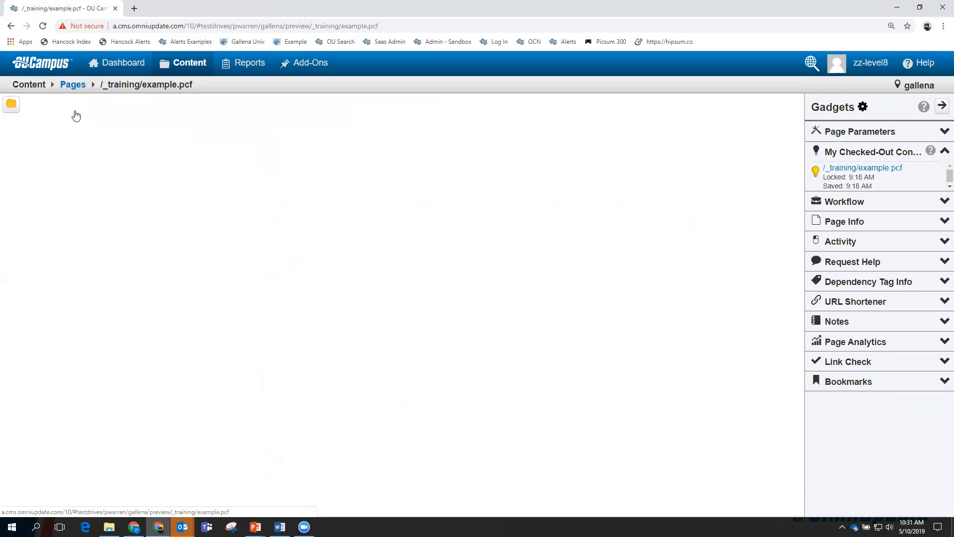
left_click(112, 115)
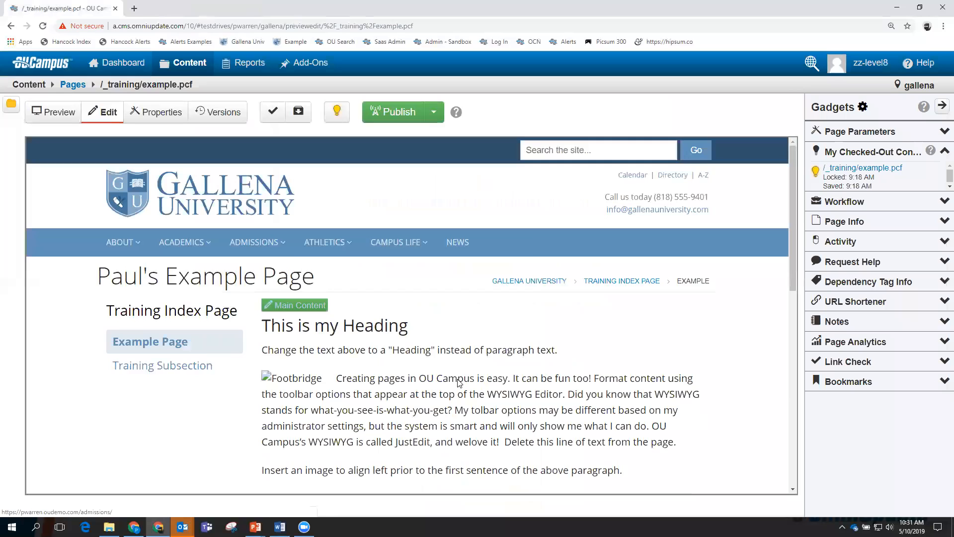
scroll(381, 400, "down", 2)
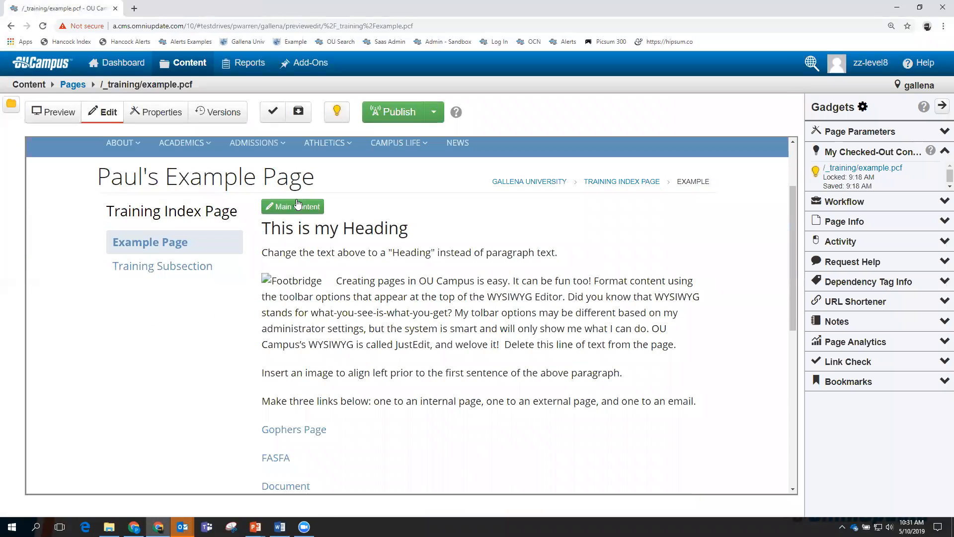
Open the Main Content editor and select the words Email Link.
left_click(295, 208)
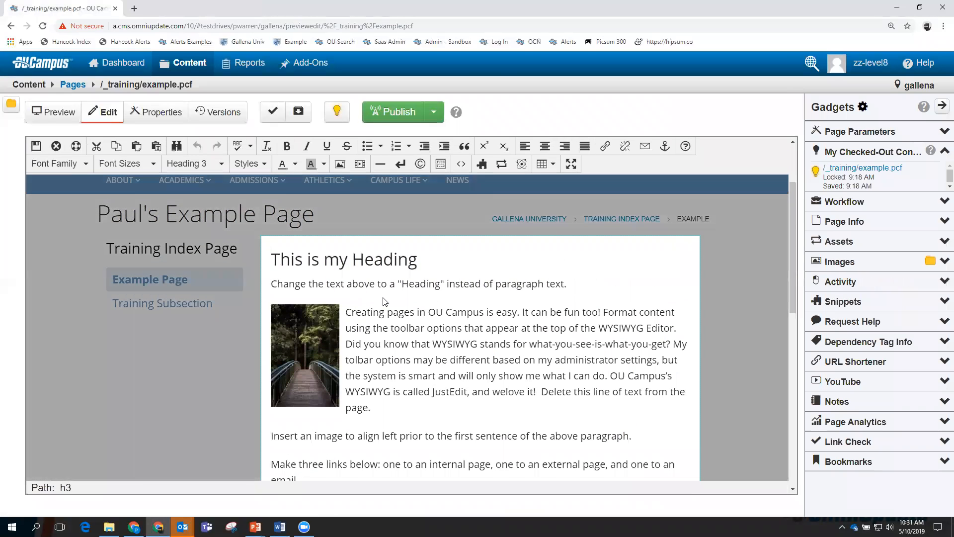
scroll(435, 325, "down", 4)
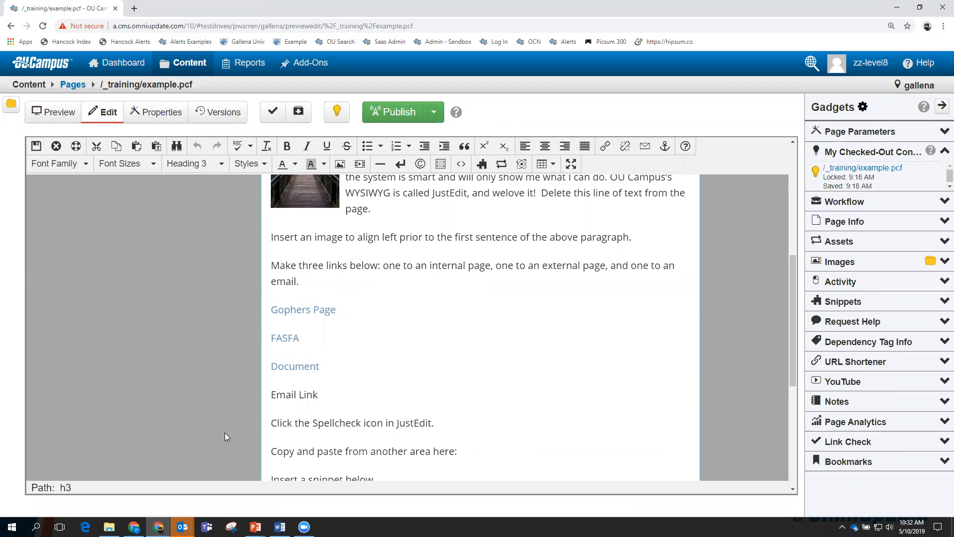
left_click_drag(319, 400, 272, 401)
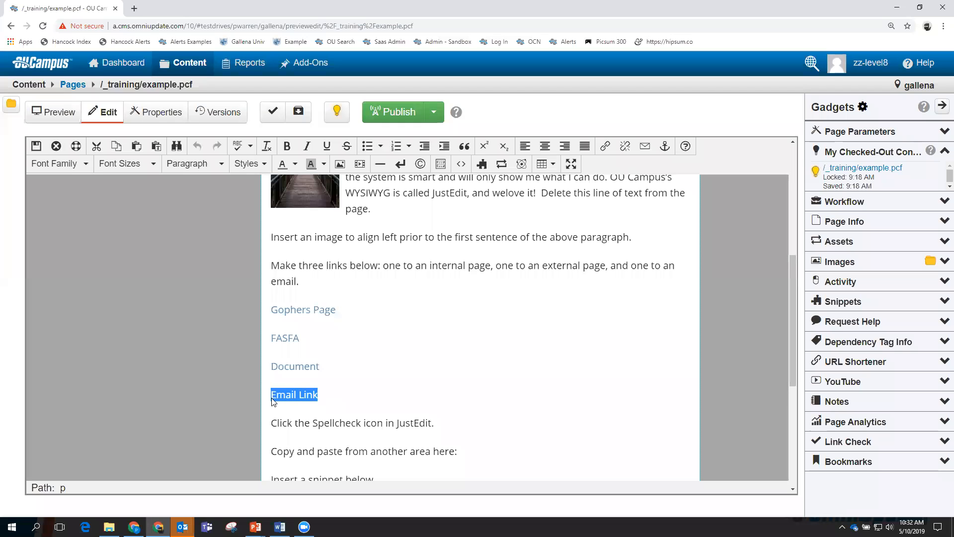
right_click(281, 395)
mouse_move(319, 380)
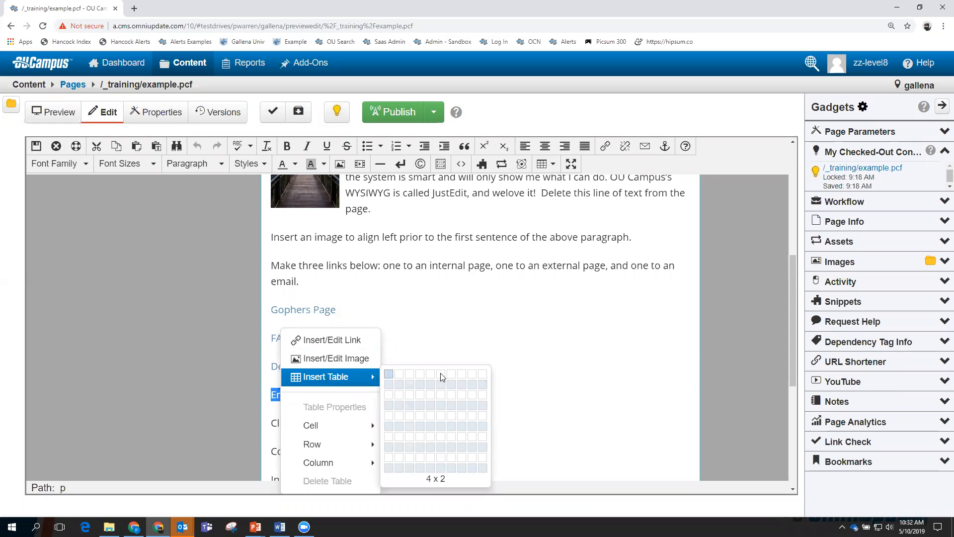
mouse_move(358, 425)
left_click(508, 397)
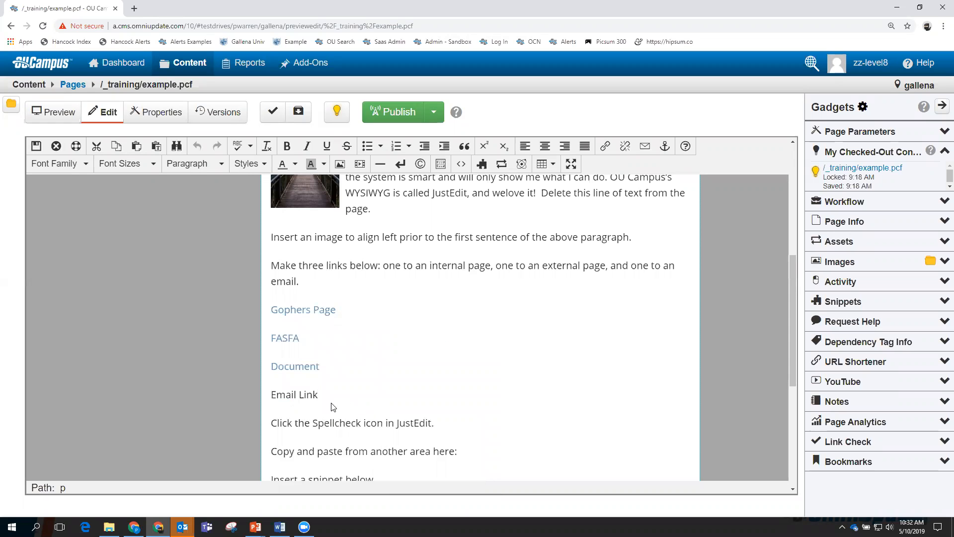
left_click_drag(318, 398, 271, 397)
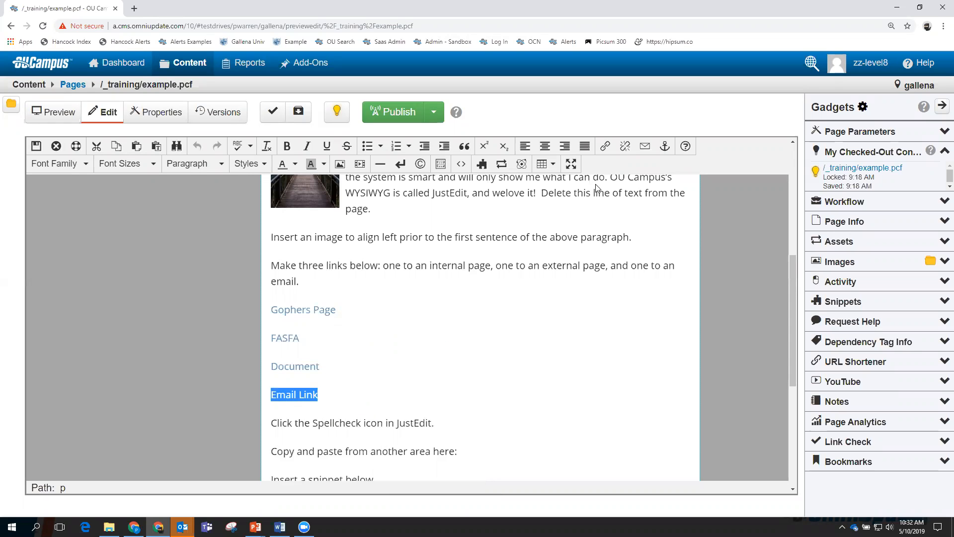
Add a mailto link with the contact's e-mail address and subject 'Test eMail'.
left_click(645, 146)
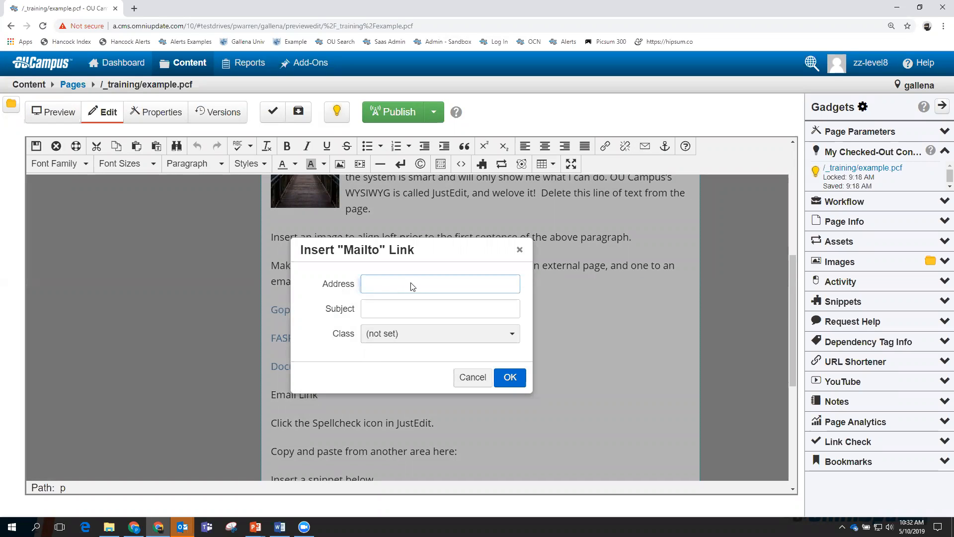
left_click(395, 310)
type("TEst eMail")
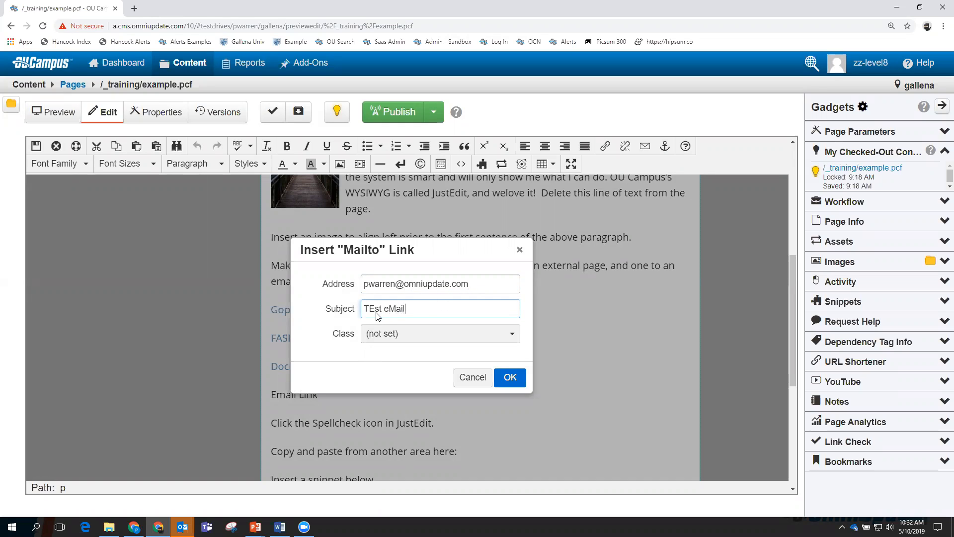
left_click(373, 312)
key("BackSpace")
type("e")
left_click(509, 378)
scroll(513, 381, "down", 6)
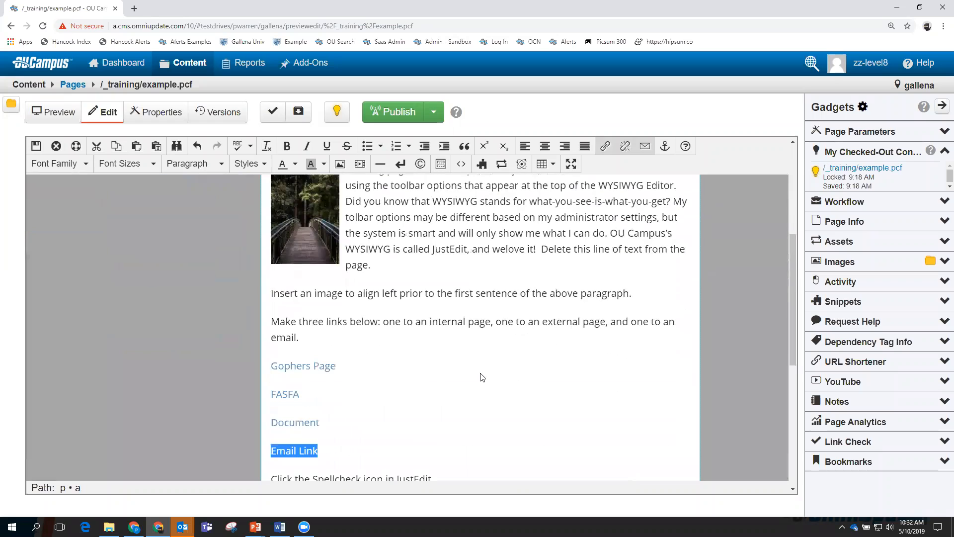
left_click(387, 362)
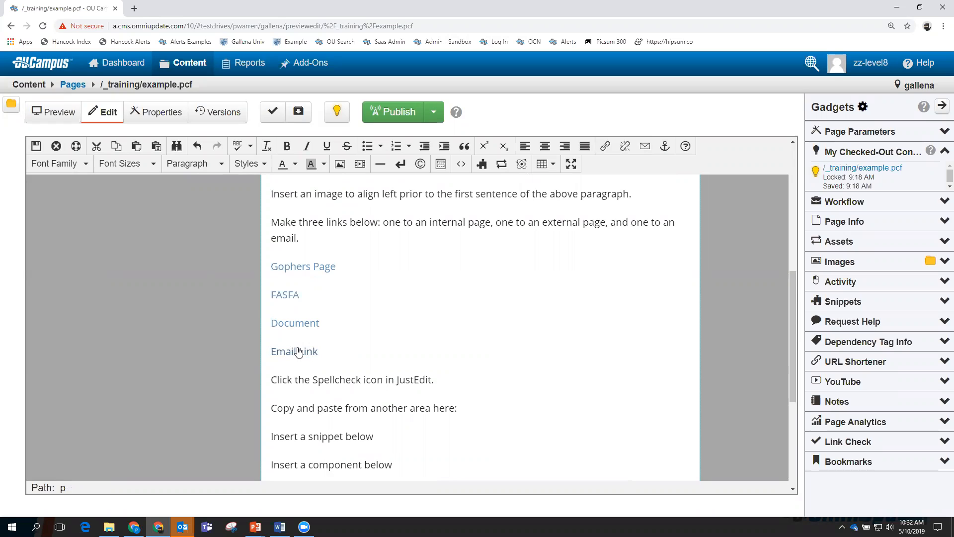
Set the Email Link's title to 'Mail to' followed by the contact's name.
left_click_drag(317, 353, 274, 352)
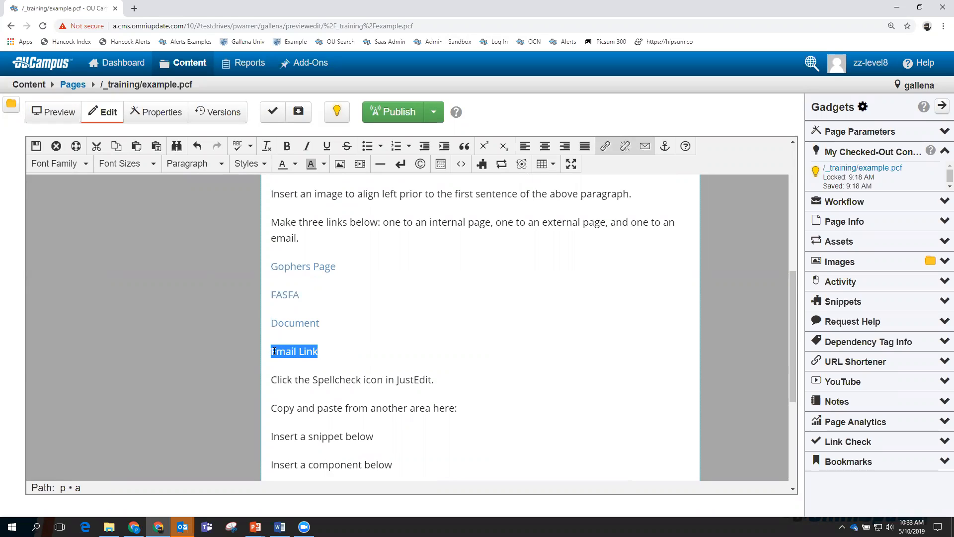
right_click(289, 353)
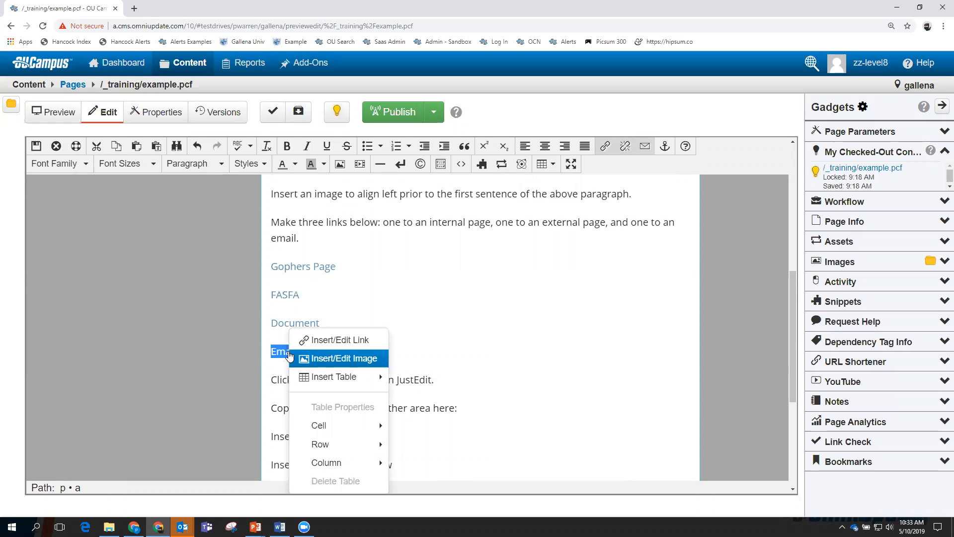
left_click(344, 342)
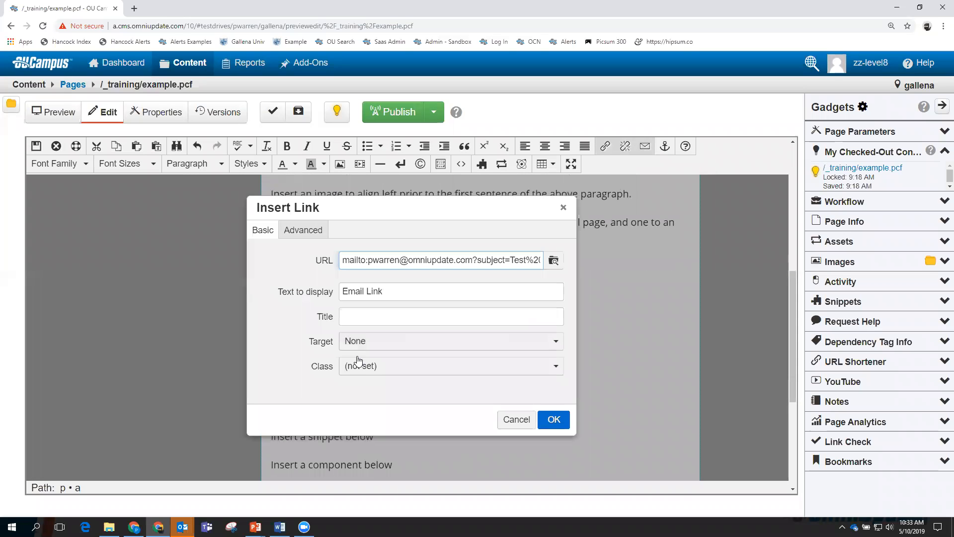
left_click(364, 319)
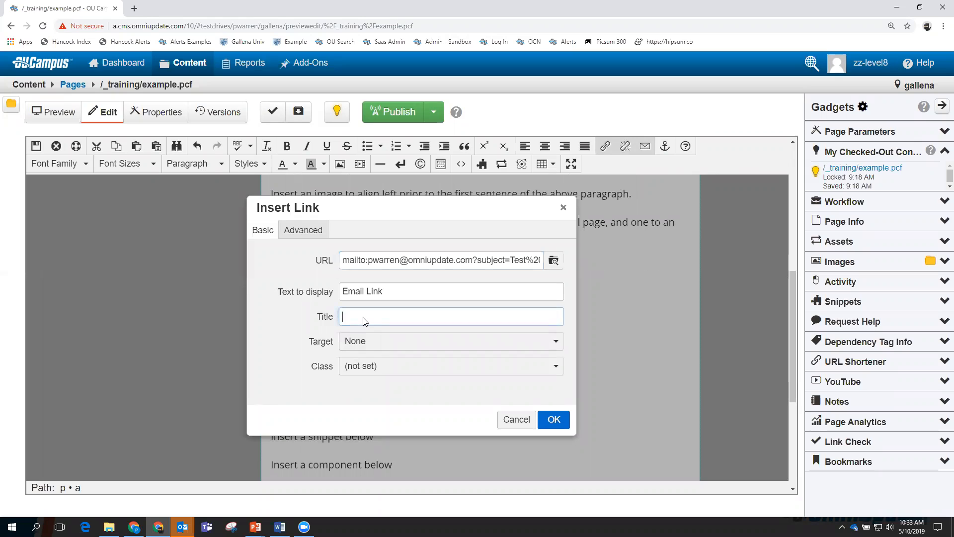
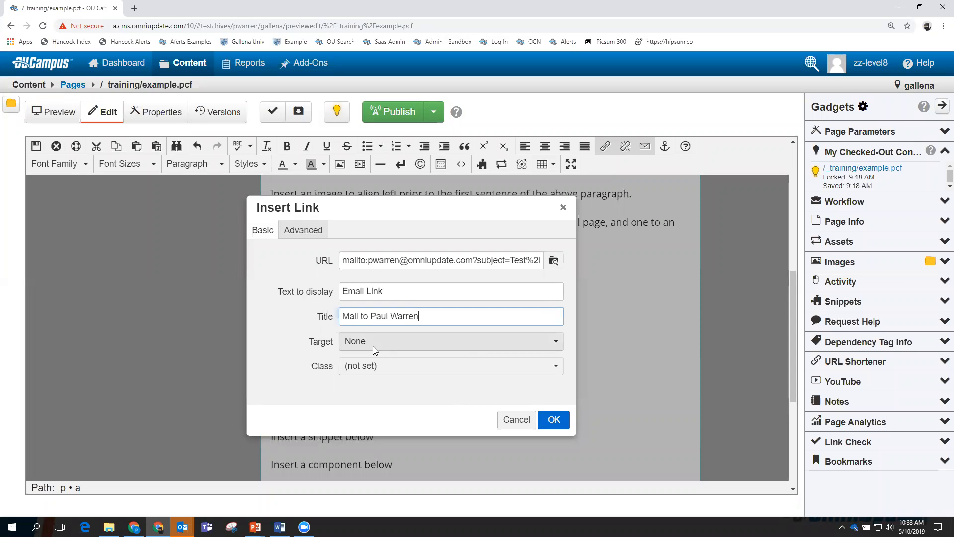
left_click(554, 419)
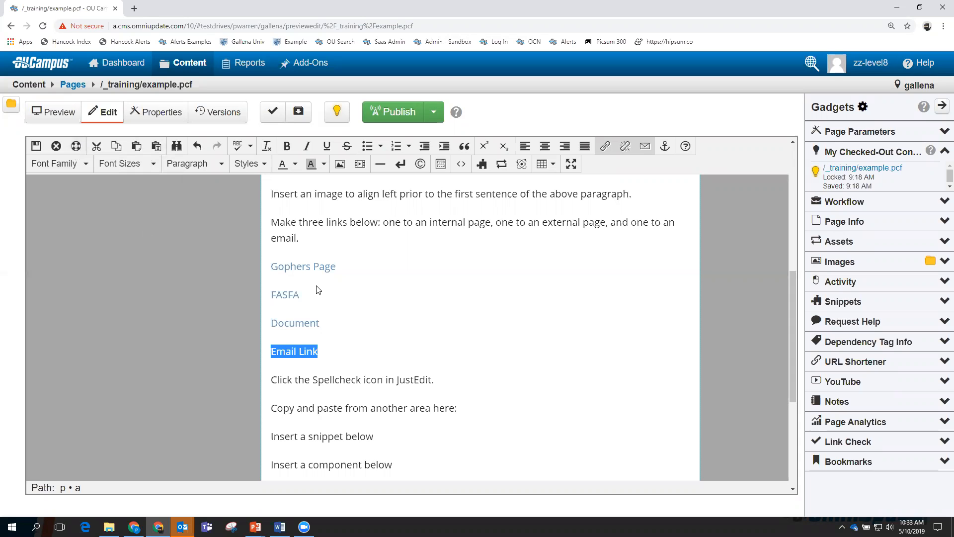
scroll(365, 298, "up", 4)
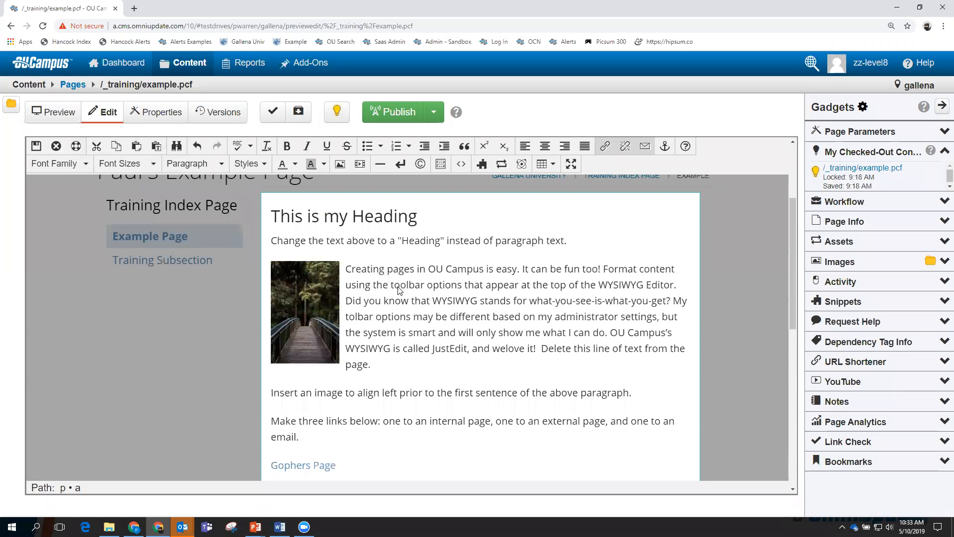
Enable spellcheck, add test text 'sadjkl asjdfkl' after 'page.', and toggle spellcheck off and on.
left_click(239, 146)
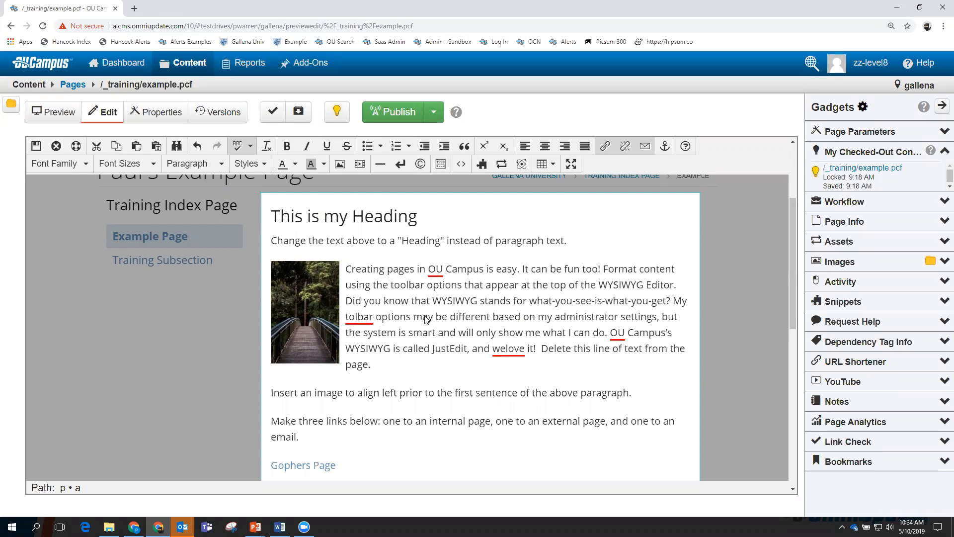
left_click(395, 373)
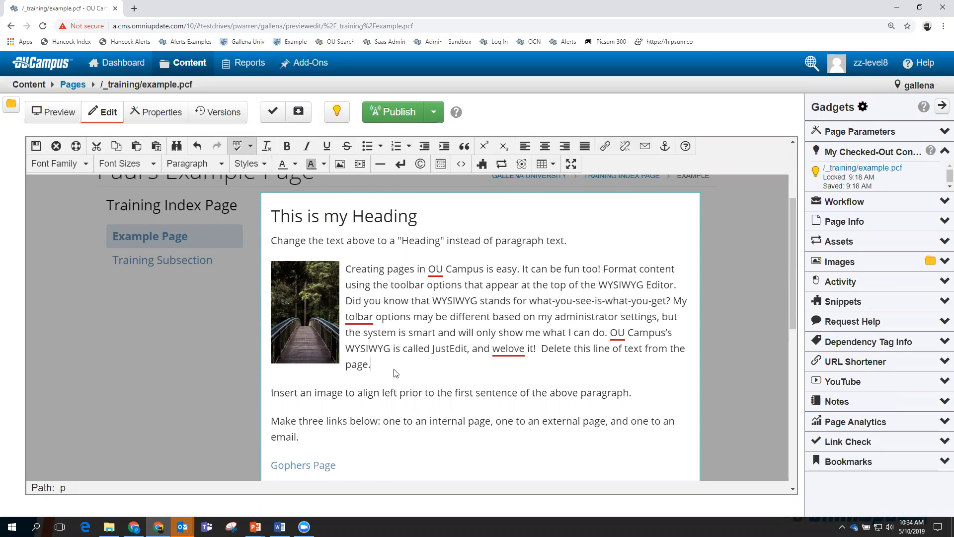
type("sadjkl asjdfkl")
left_click(238, 145)
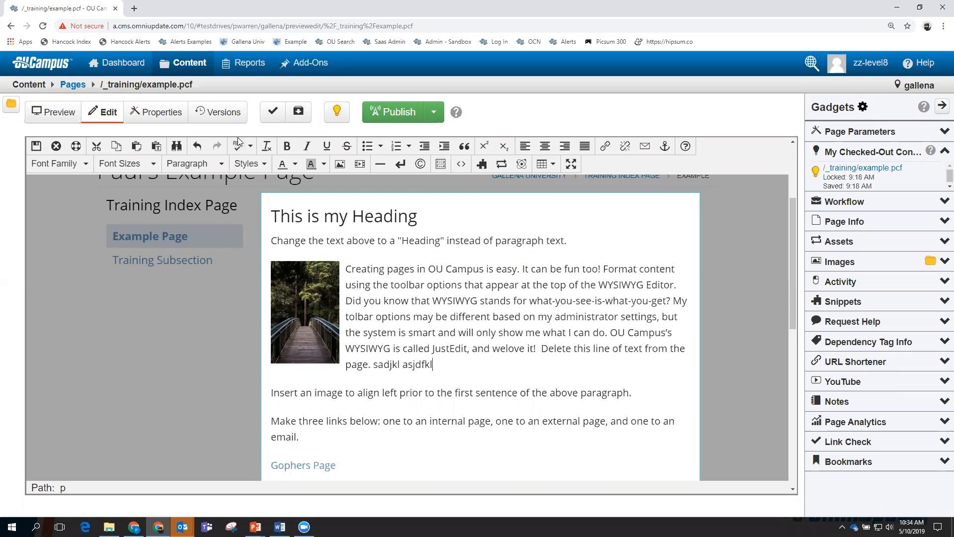
left_click(237, 144)
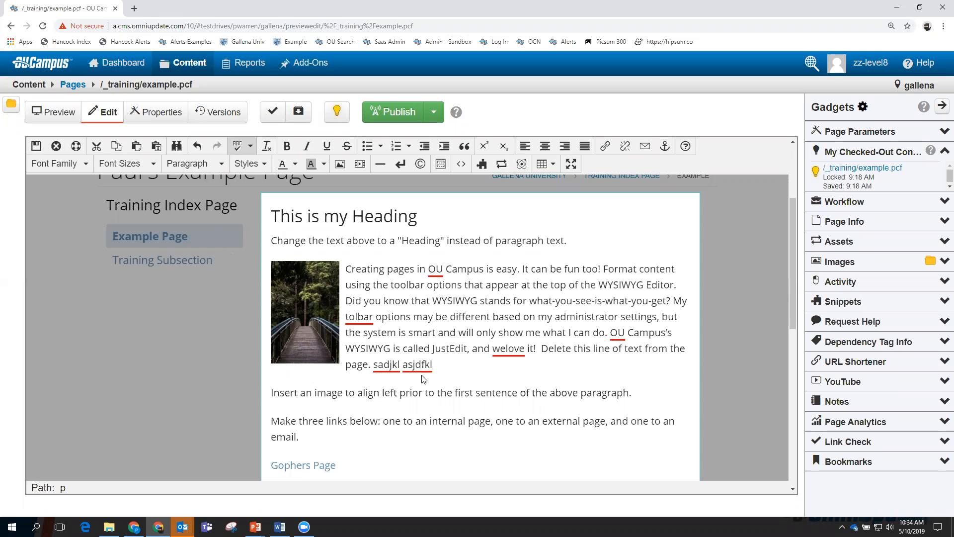
Replace 'tolbar' with 'toolbar' and review the spelling suggestions for 'welove'.
right_click(356, 321)
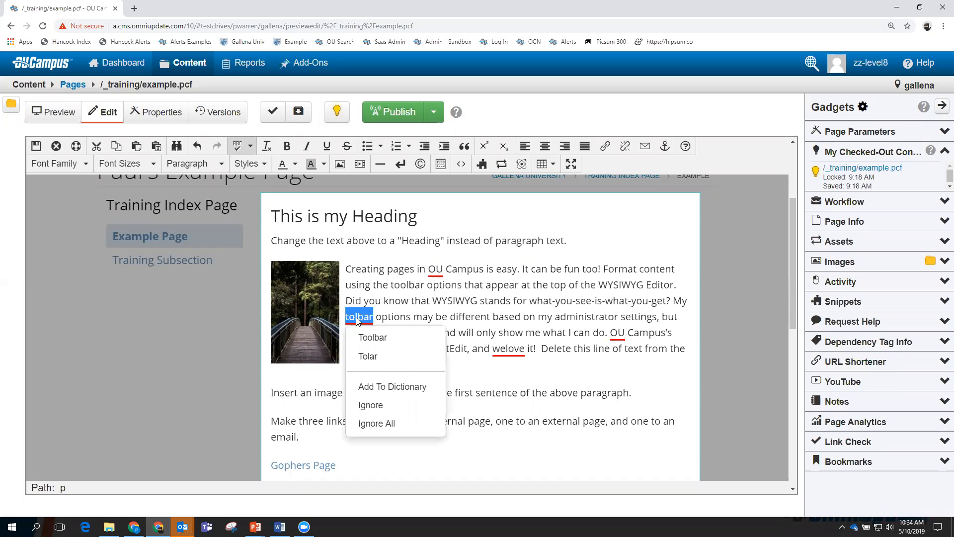
left_click(374, 338)
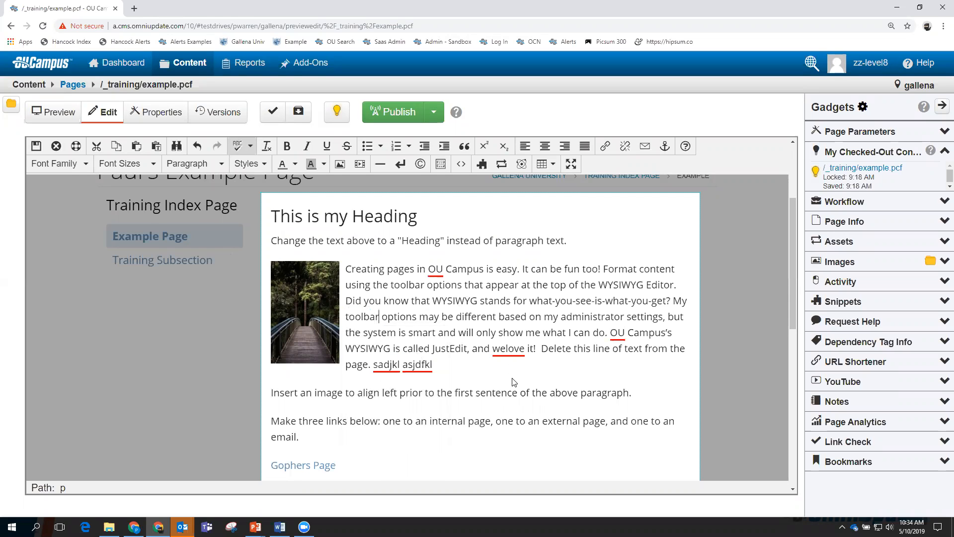
left_click(511, 350)
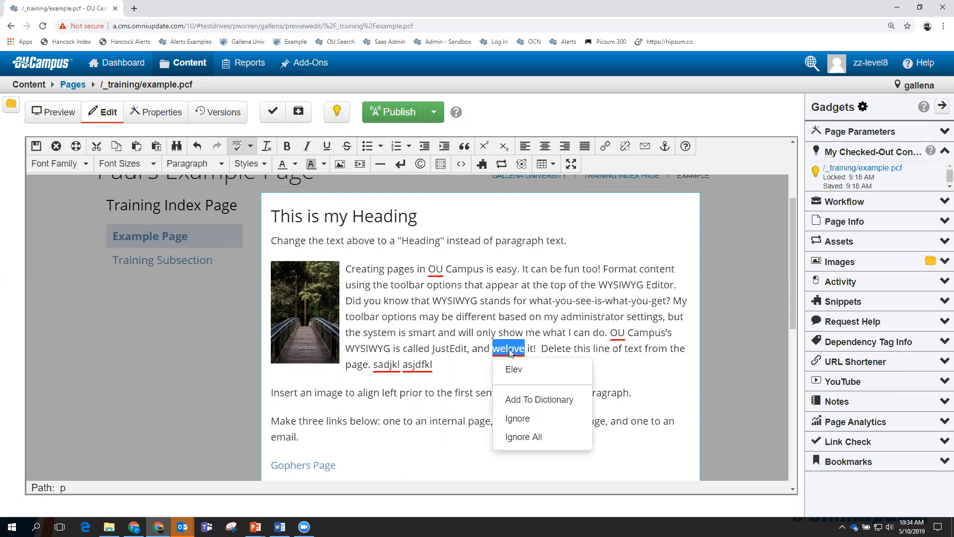
left_click(525, 354)
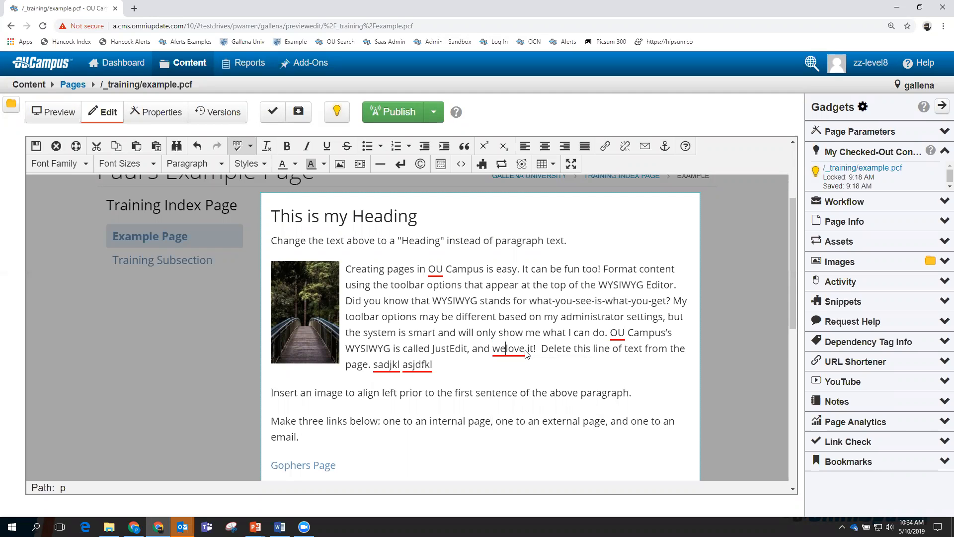
Add the test word 'mindflness' and review spelling suggestions for the flagged test words.
left_click(529, 368)
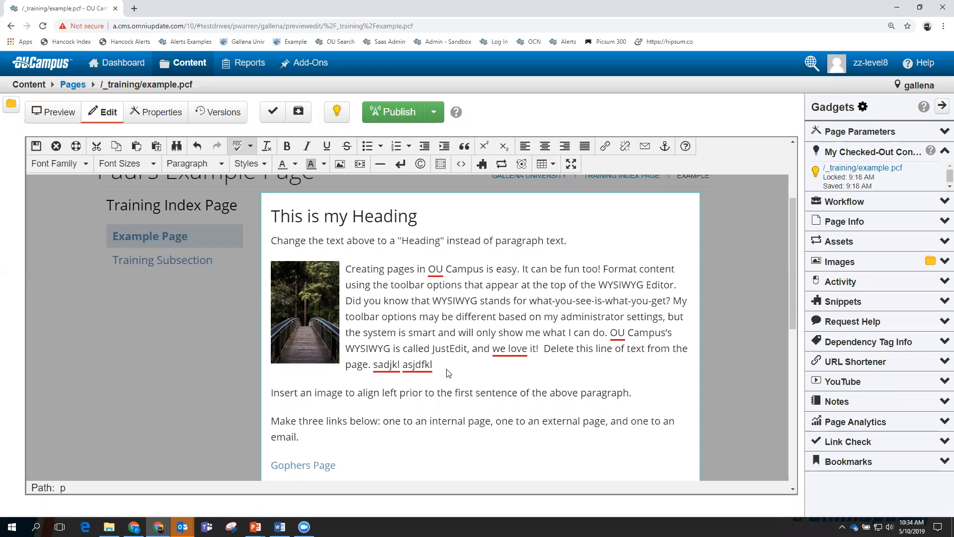
type("mindflness")
right_click(464, 364)
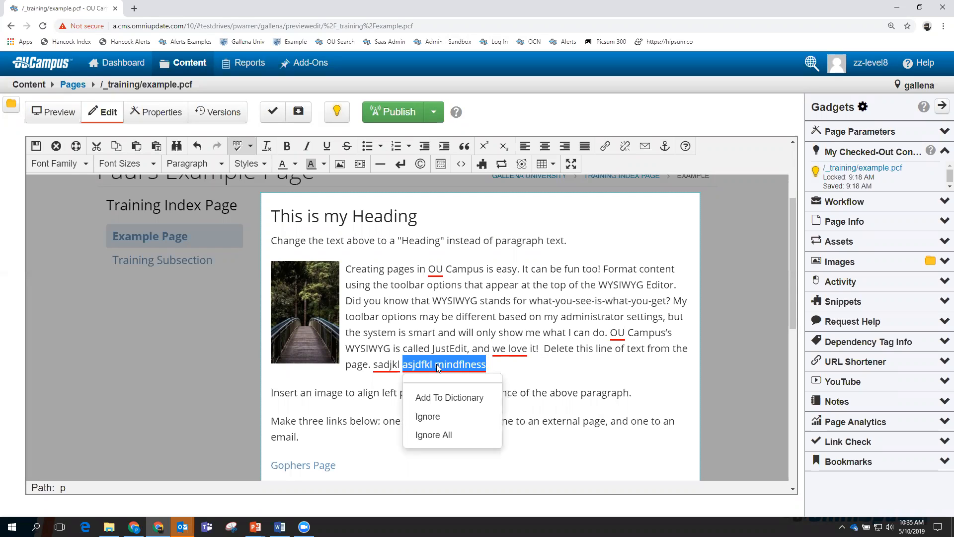
left_click(497, 369)
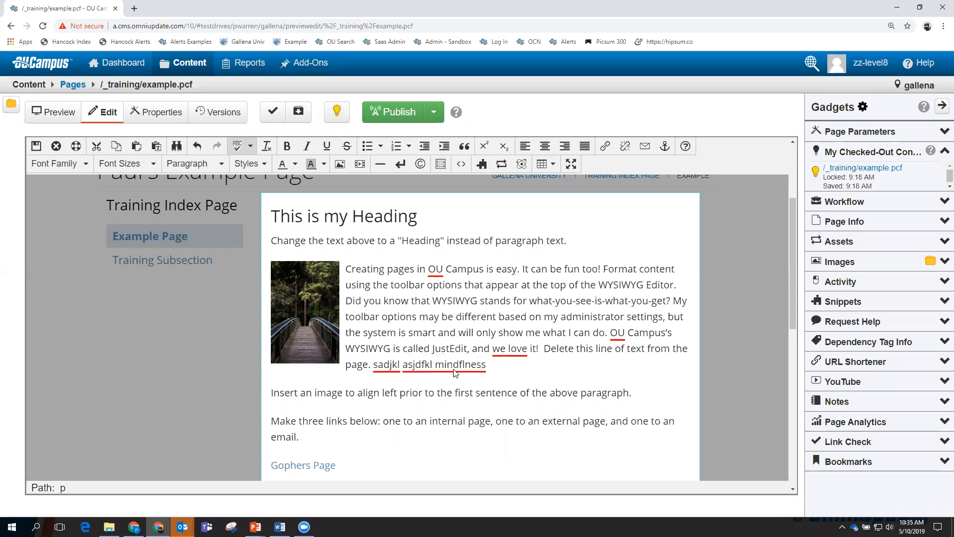
left_click(237, 145)
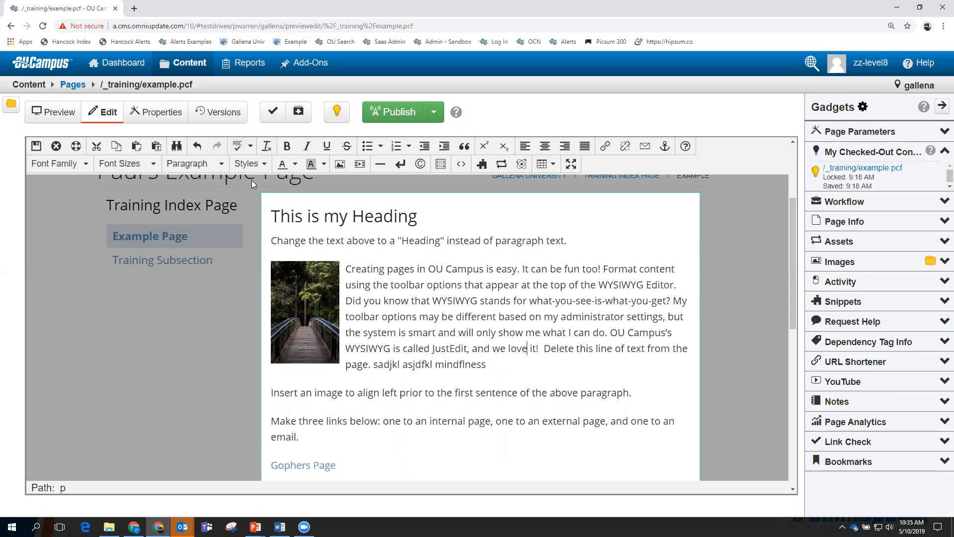
left_click(436, 366)
left_click(237, 146)
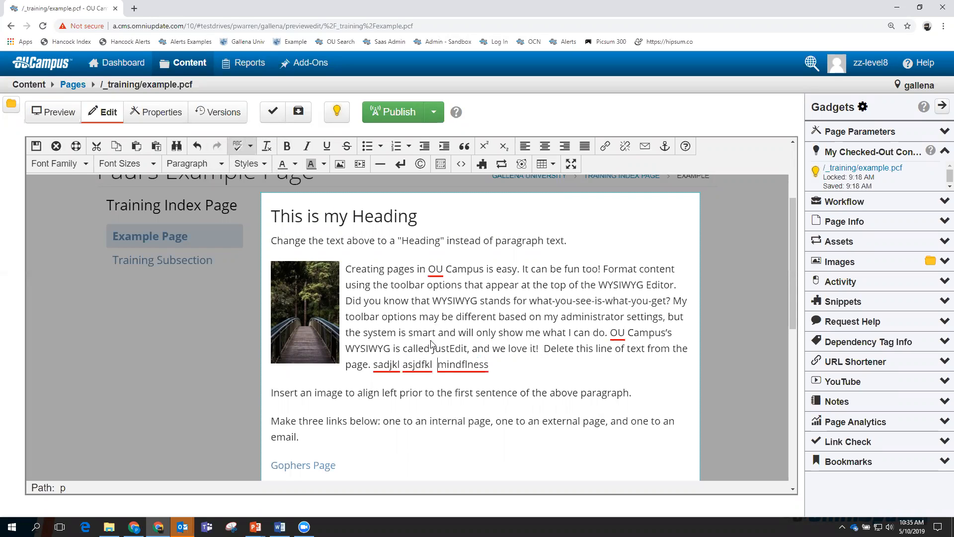
right_click(456, 367)
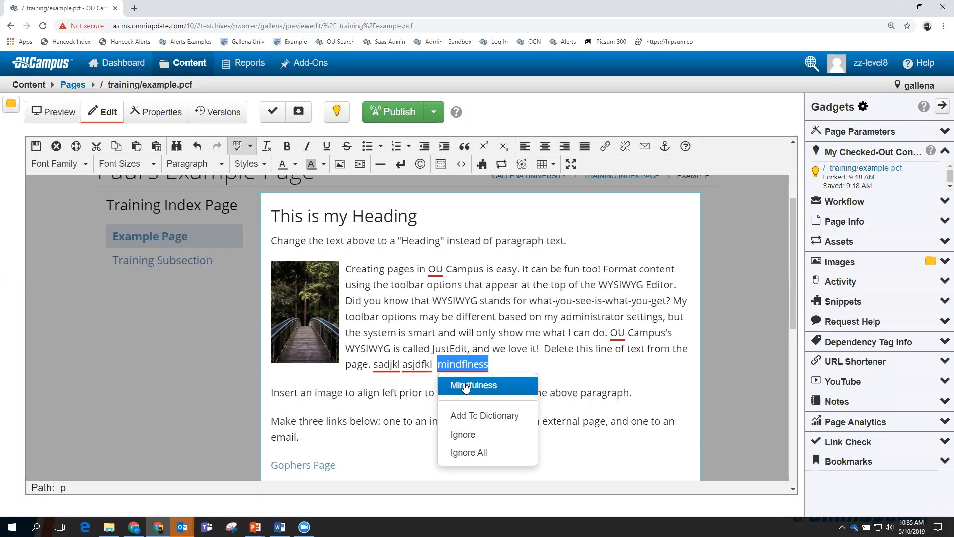
left_click(532, 369)
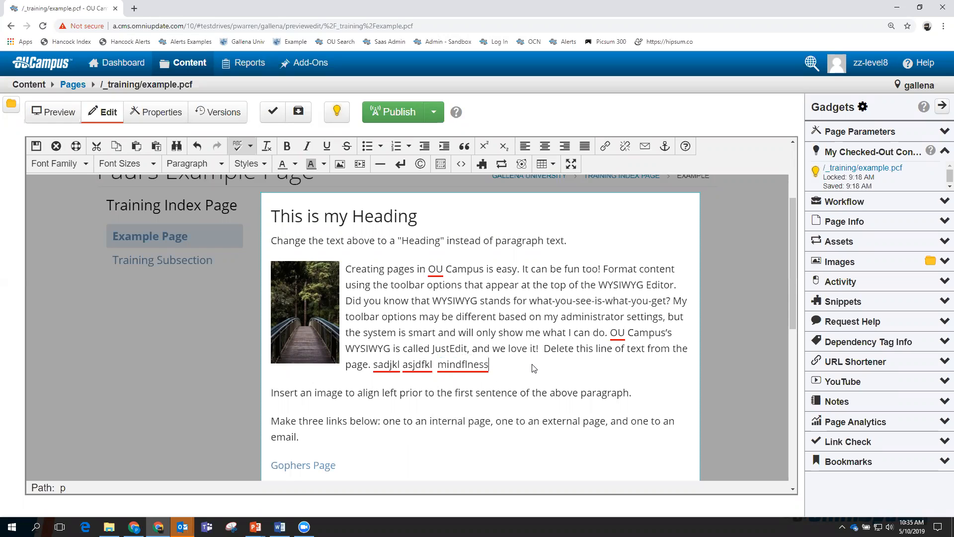
right_click(416, 366)
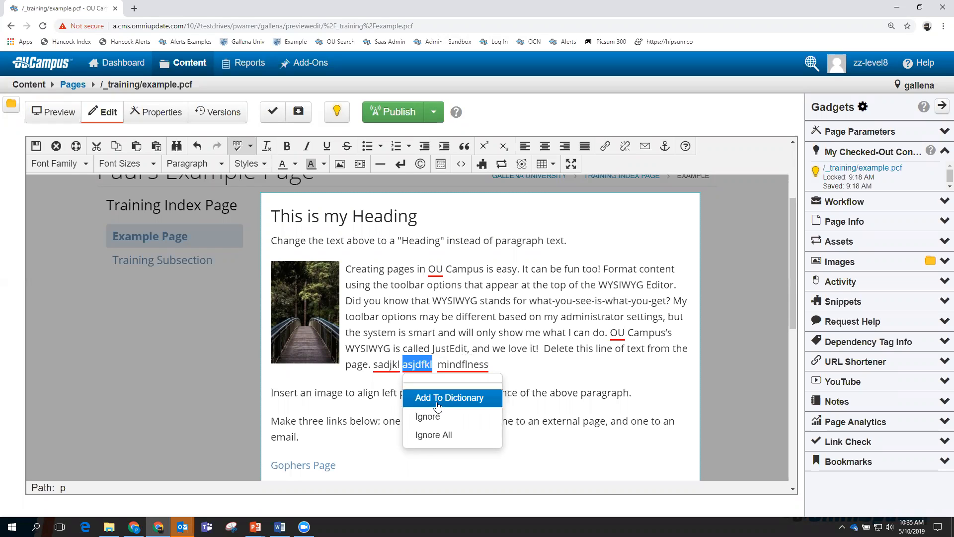
left_click(525, 374)
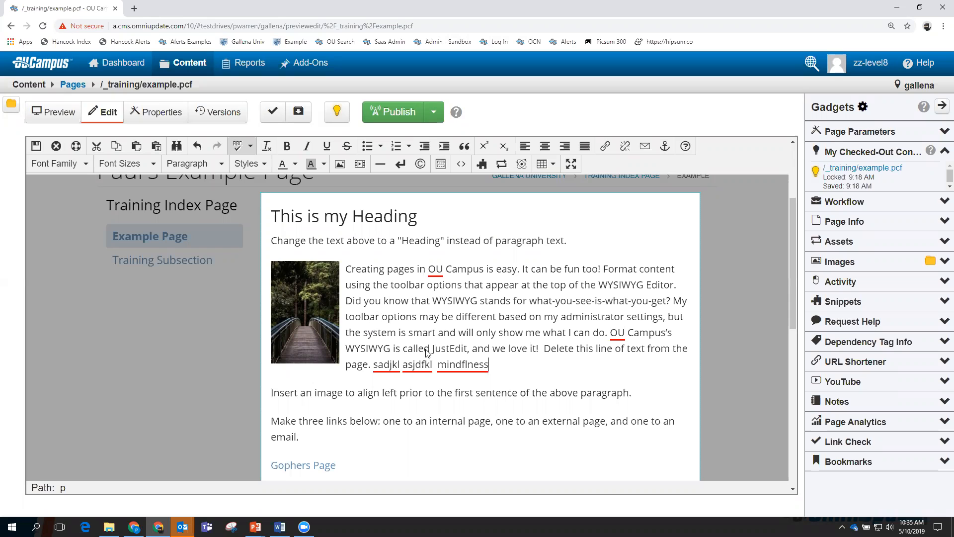
Delete the test words after 'page.' and select the word JustEdit.
left_click_drag(503, 367, 374, 373)
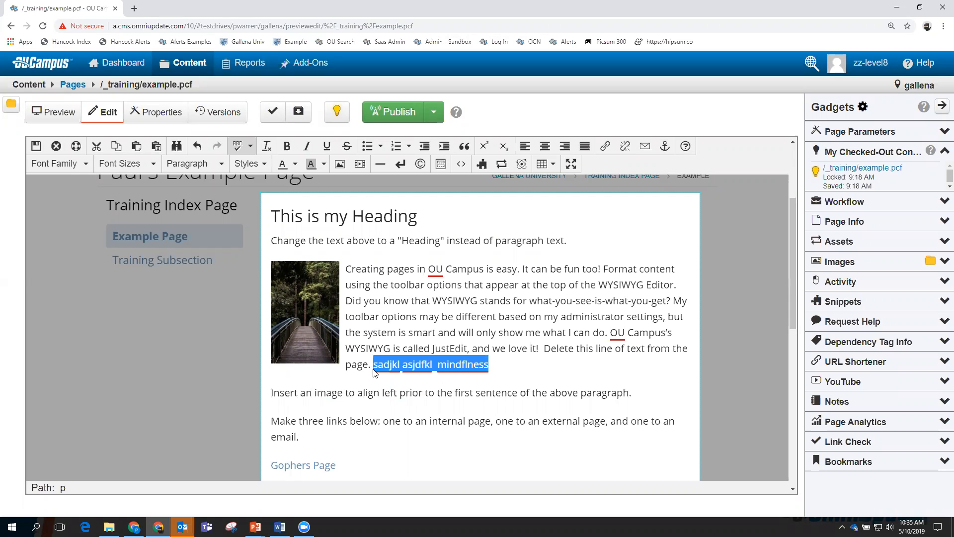
key("BackSpace")
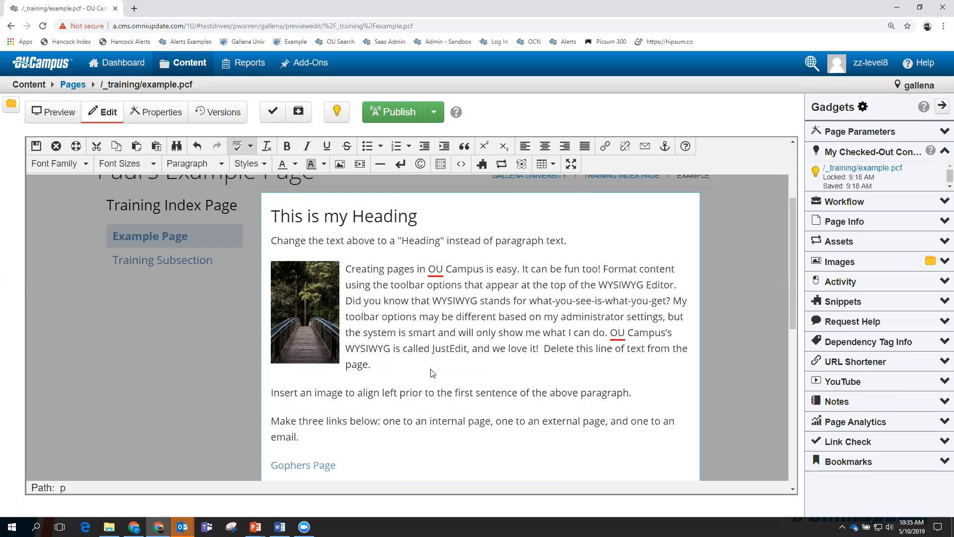
left_click(468, 352)
left_click_drag(442, 357, 433, 357)
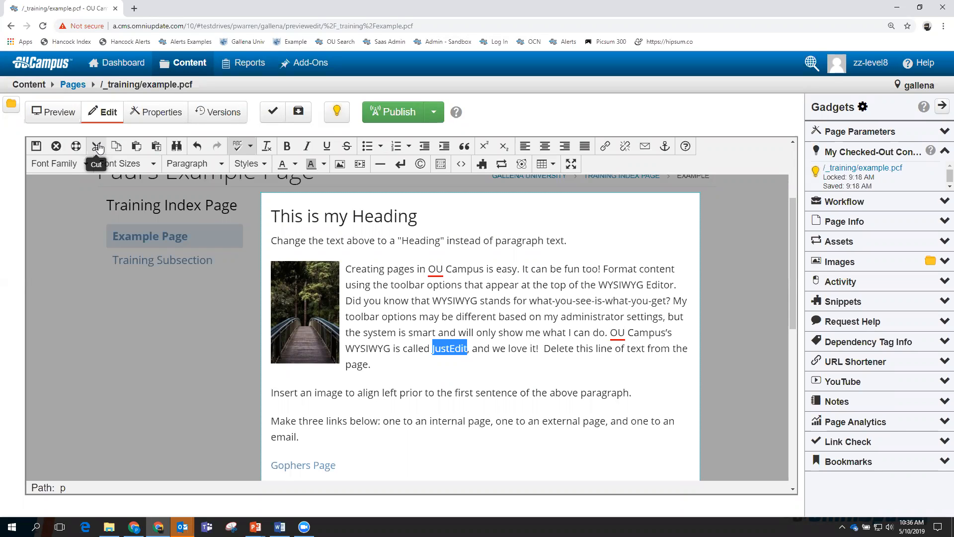
Copy the word WYSIWYG and paste it at the end of the first paragraph.
left_click(379, 369)
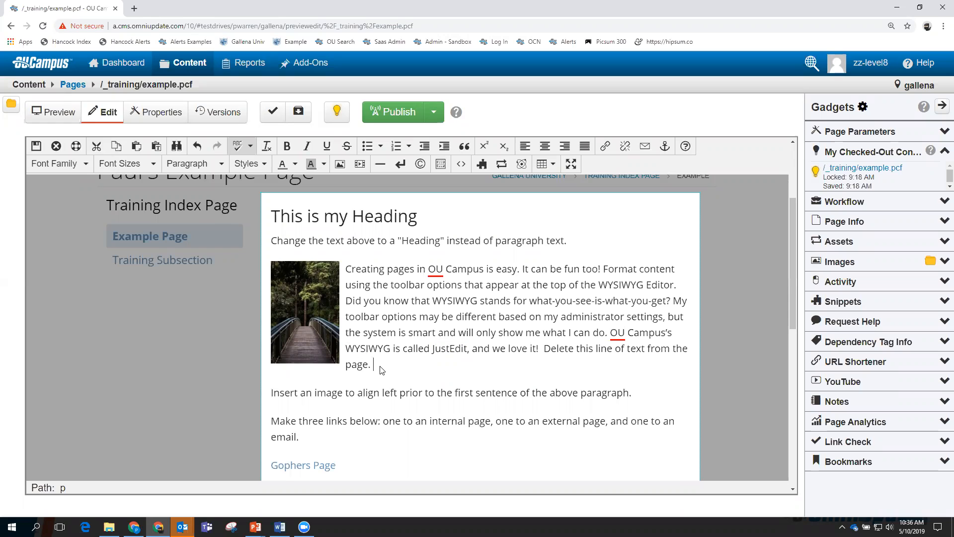
left_click(116, 148)
left_click_drag(392, 350, 346, 350)
left_click(382, 366)
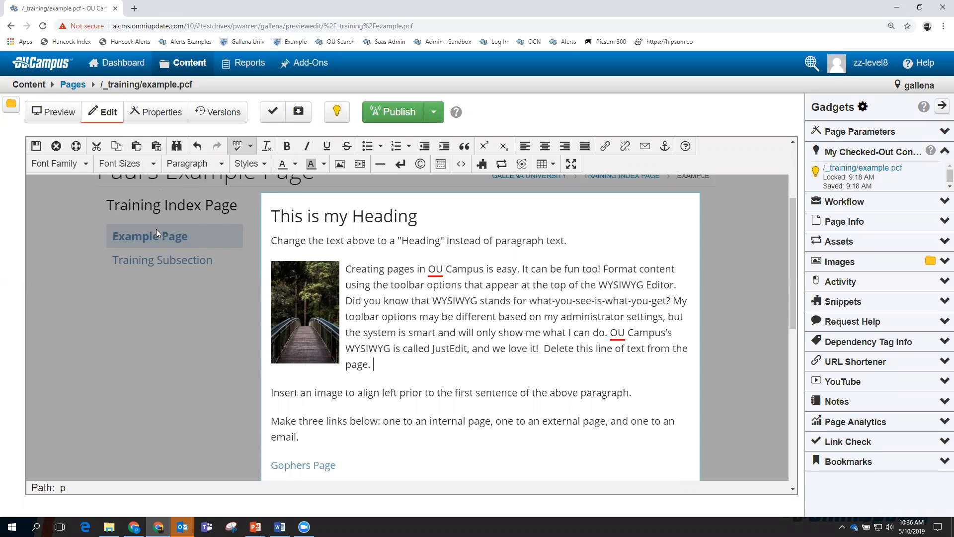
left_click(132, 145)
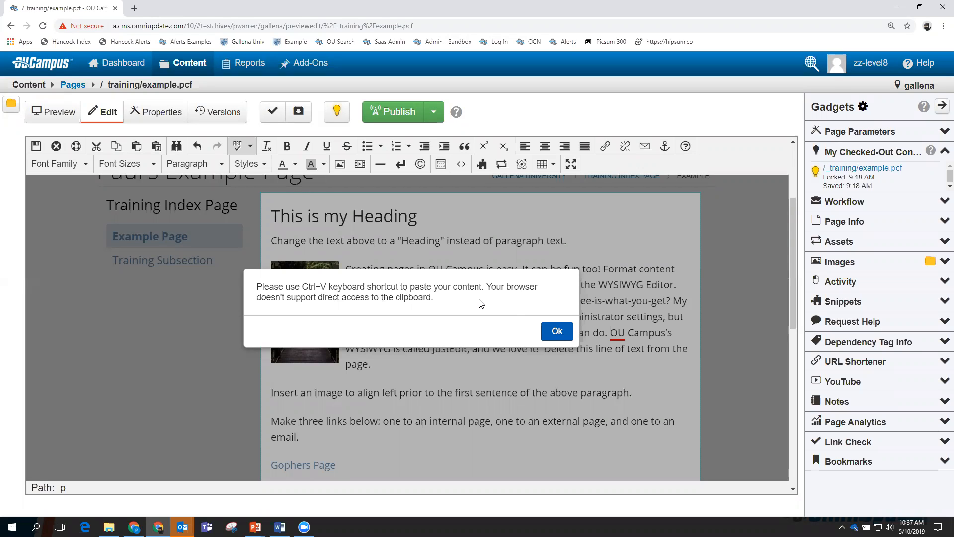
left_click(557, 332)
key("ctrl+v")
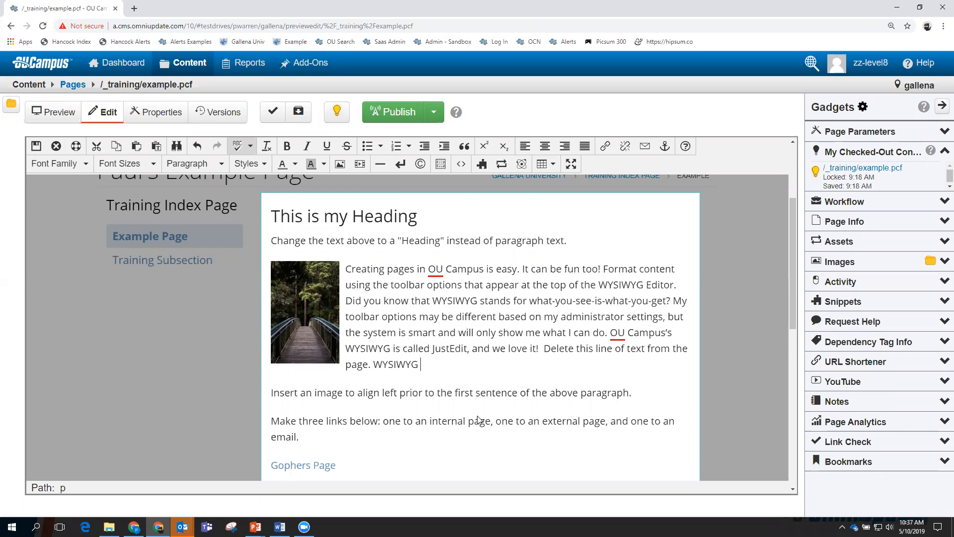
left_click(502, 168)
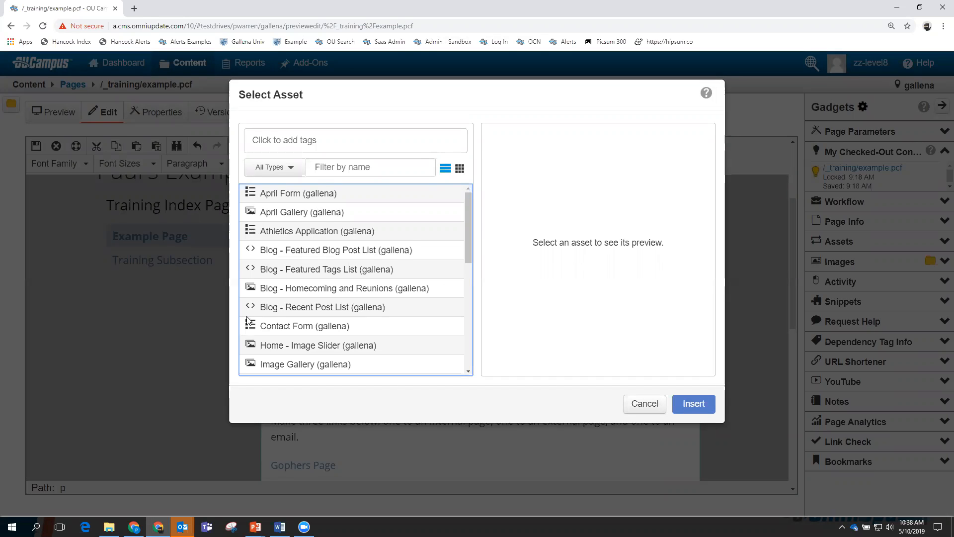
left_click(292, 169)
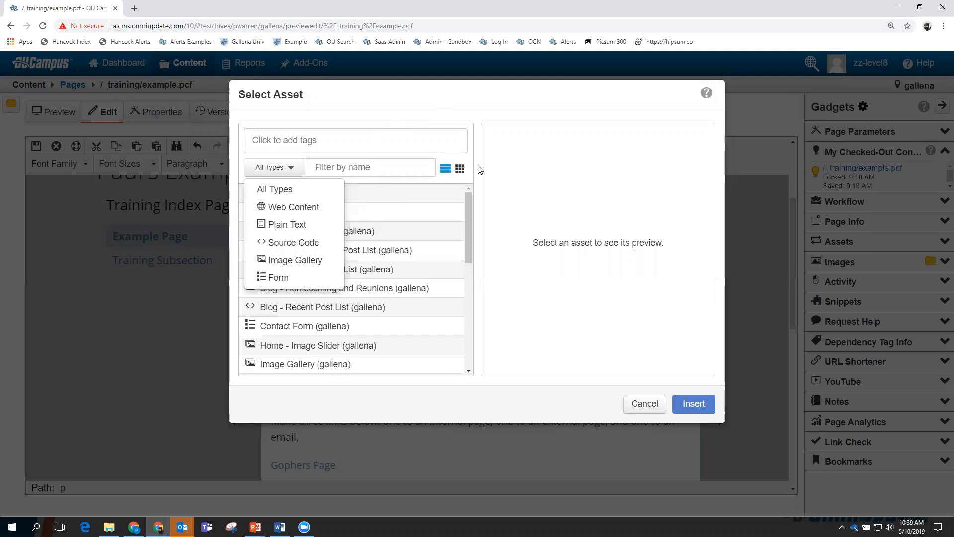
left_click(478, 226)
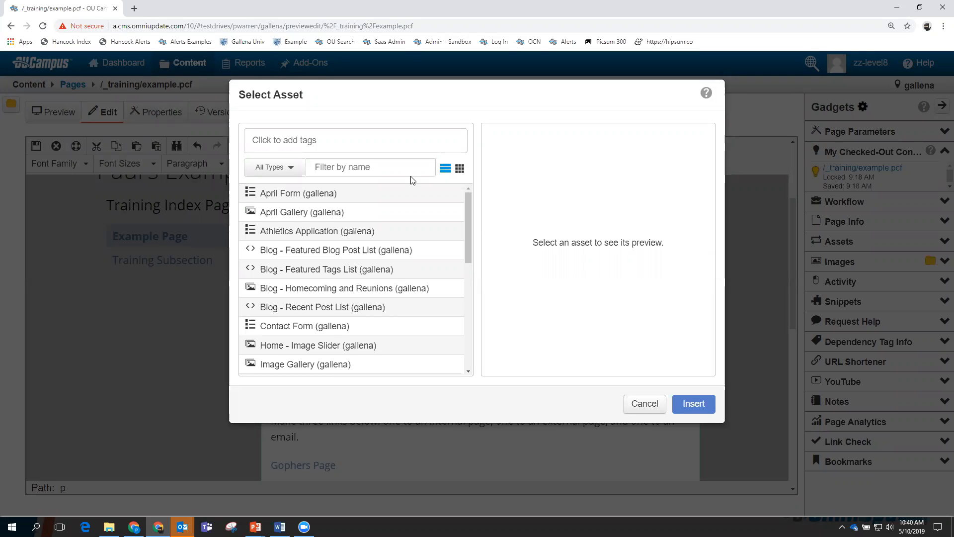
left_click(644, 404)
Insert the Source Code 'Twitter Feed Asset' on a new line below 'Insert an asset below'.
scroll(705, 308, "down", 1)
scroll(705, 308, "down", 8)
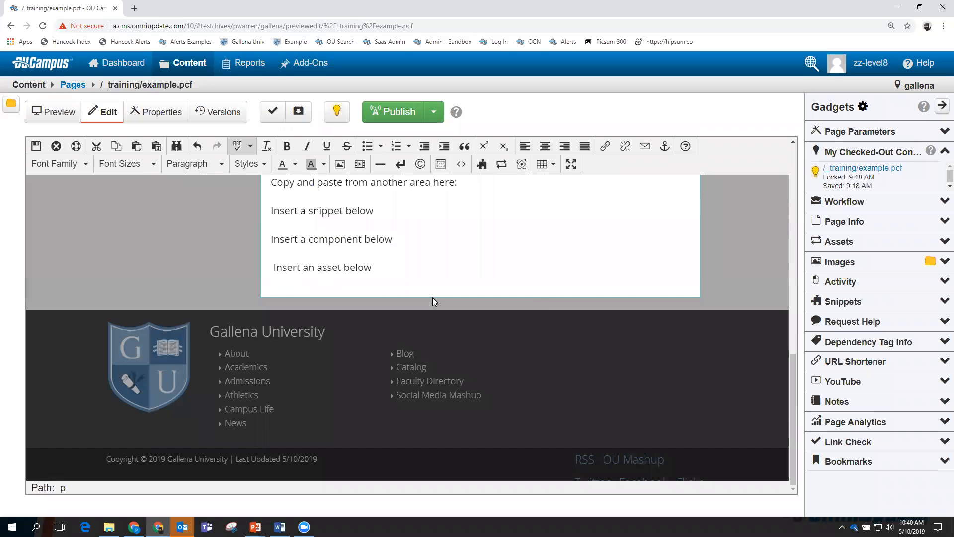
left_click(385, 269)
key("Return")
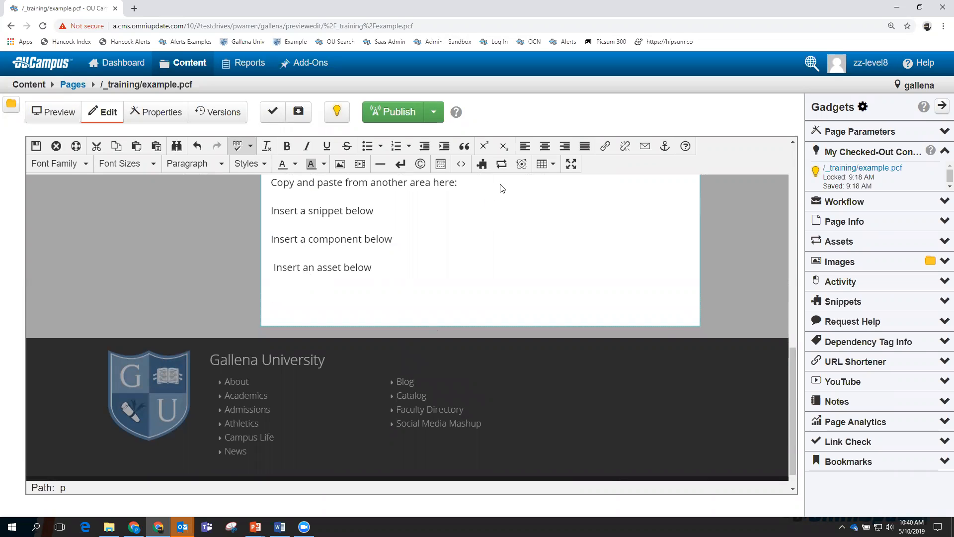
left_click(502, 165)
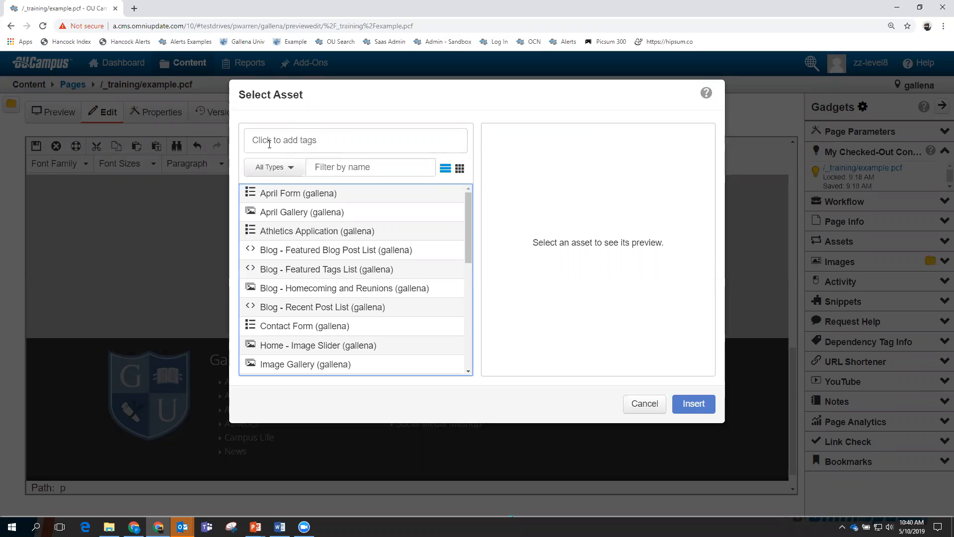
left_click(290, 175)
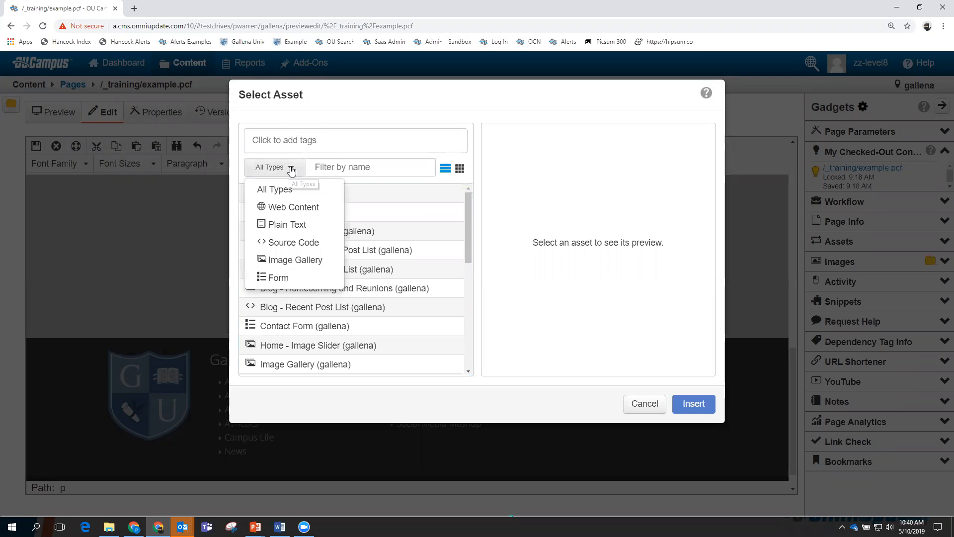
left_click(295, 242)
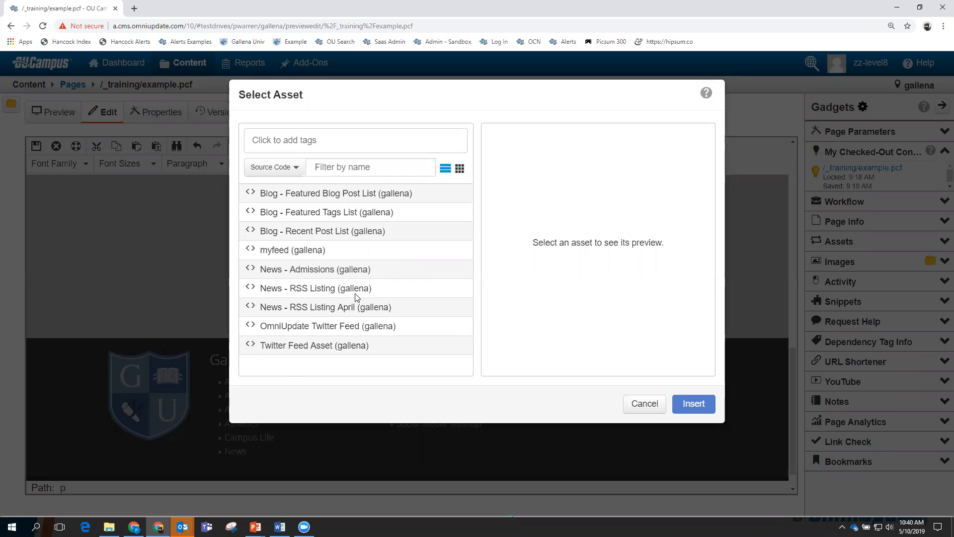
left_click(322, 346)
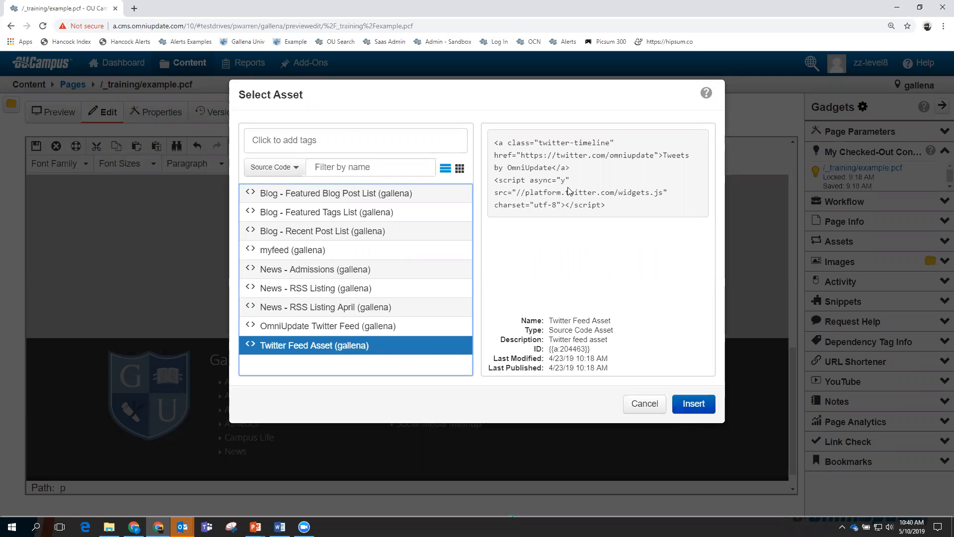
left_click(694, 404)
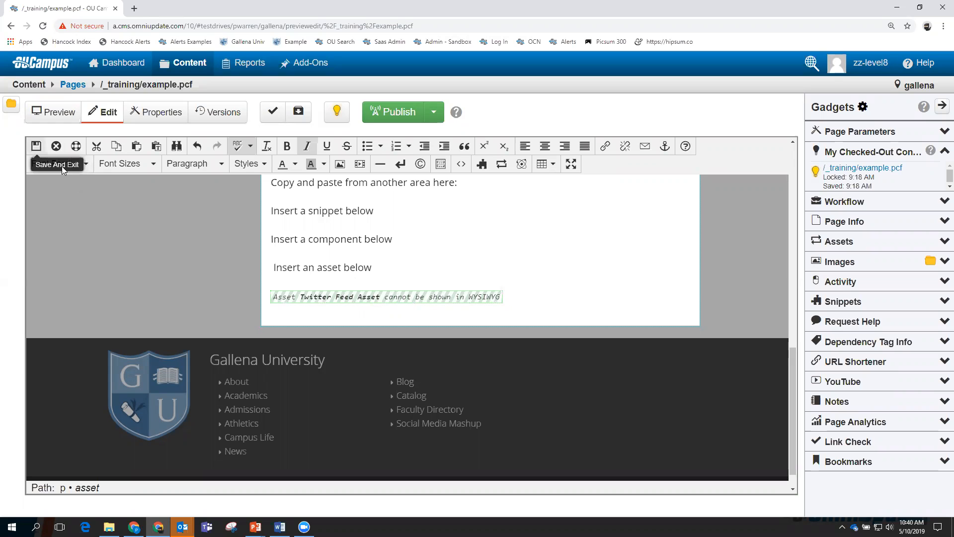
Save and exit the editor, then scroll the preview to check the live Tweets feed.
left_click(35, 146)
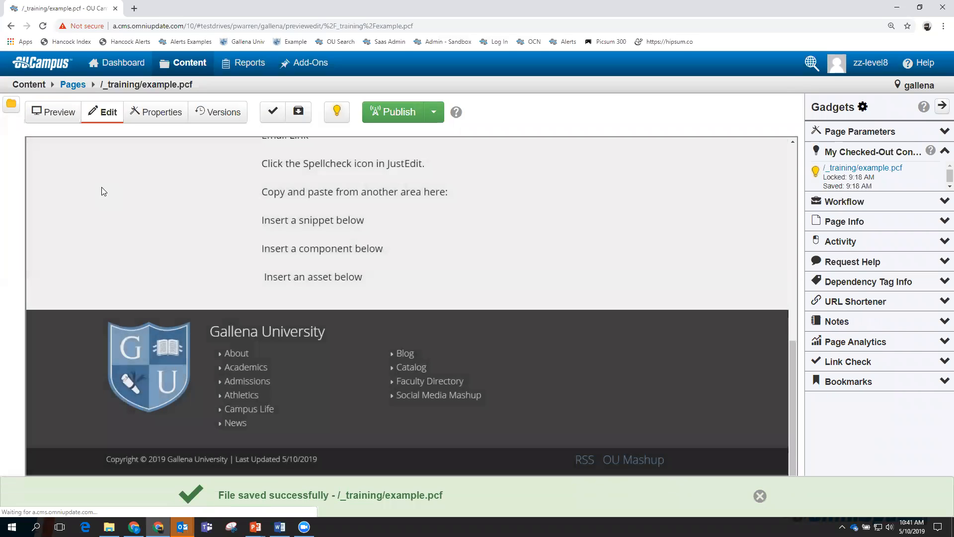
scroll(539, 258, "down", 2)
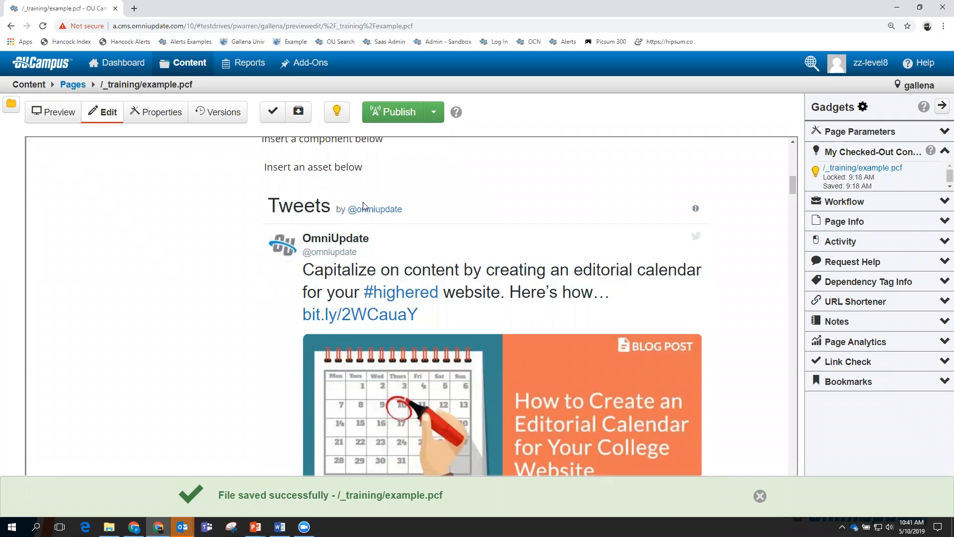
scroll(366, 205, "down", 2)
scroll(368, 204, "down", 15)
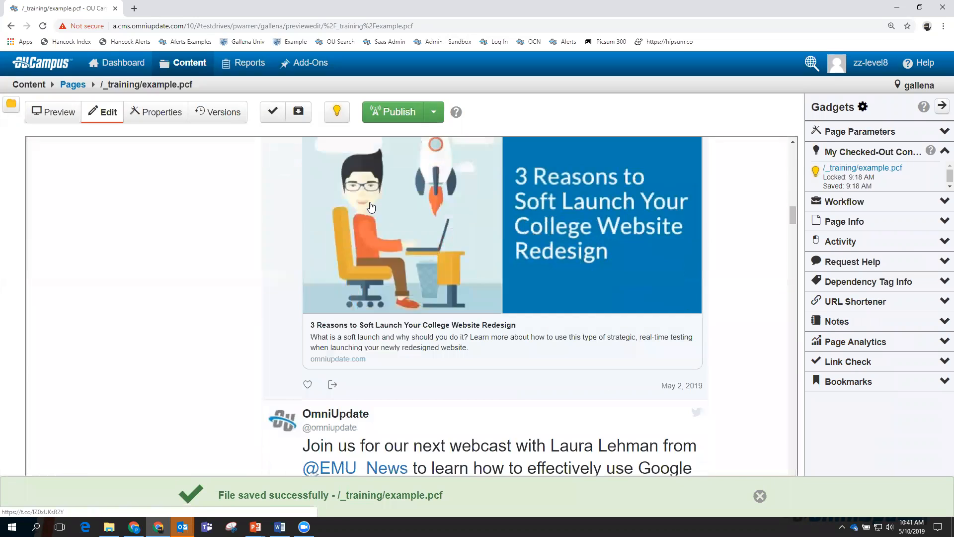
scroll(371, 206, "down", 8)
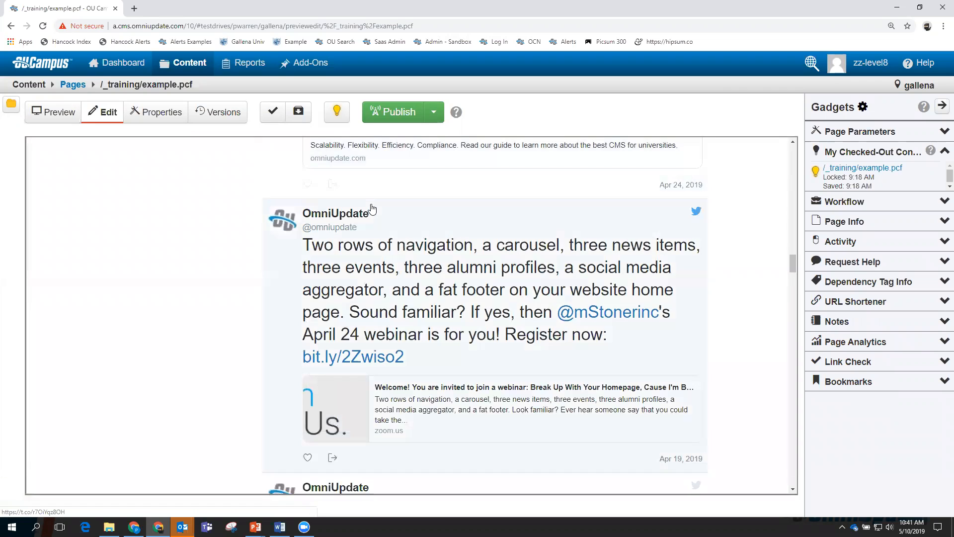
scroll(372, 207, "up", 7)
scroll(374, 208, "up", 15)
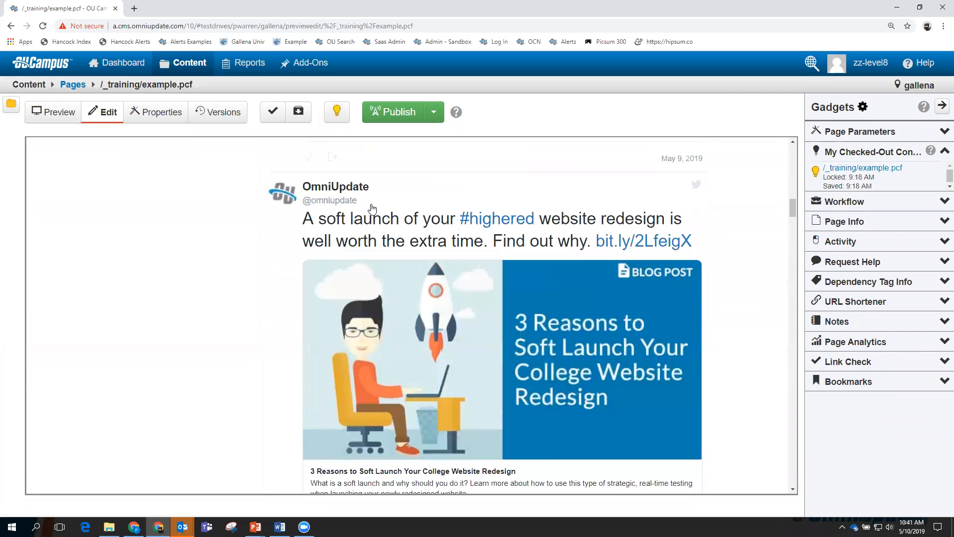
scroll(381, 209, "up", 6)
scroll(412, 288, "down", 5)
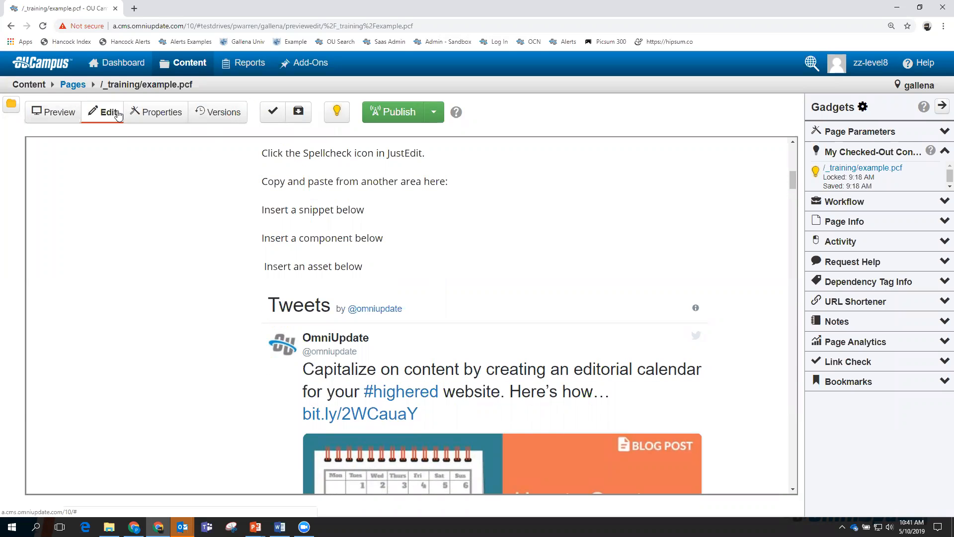
scroll(154, 304, "up", 8)
scroll(154, 307, "up", 3)
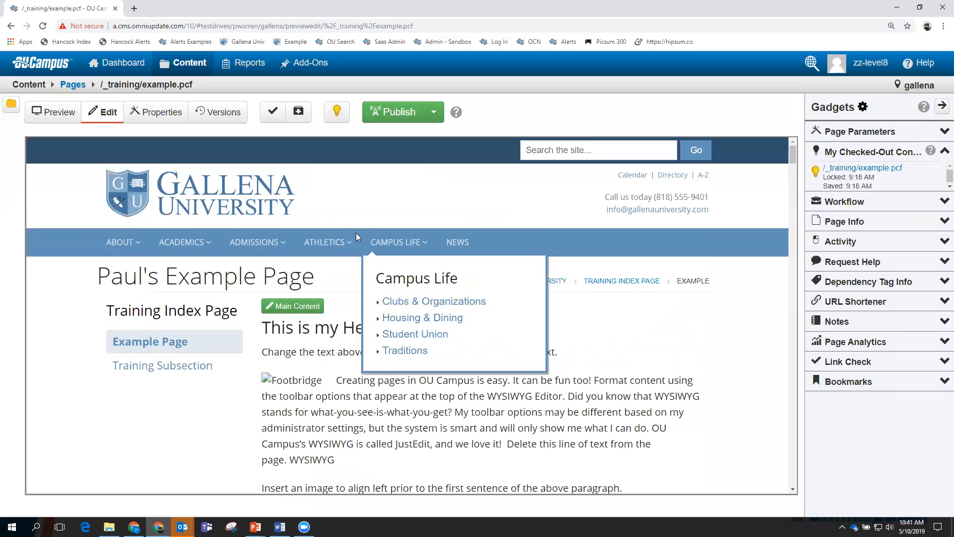
Reopen Main Content and delete the Twitter Feed asset below 'Insert an asset below'.
left_click(282, 305)
scroll(338, 313, "down", 10)
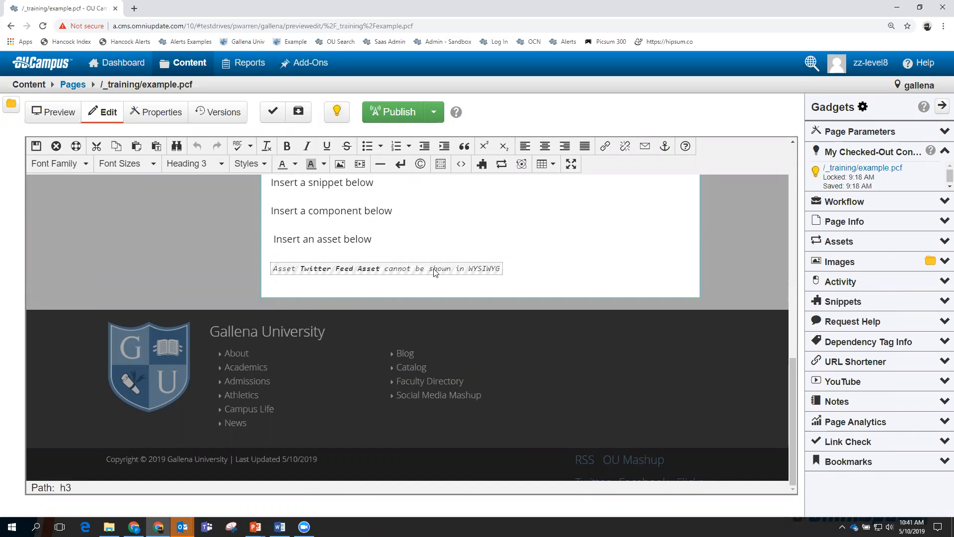
left_click(403, 271)
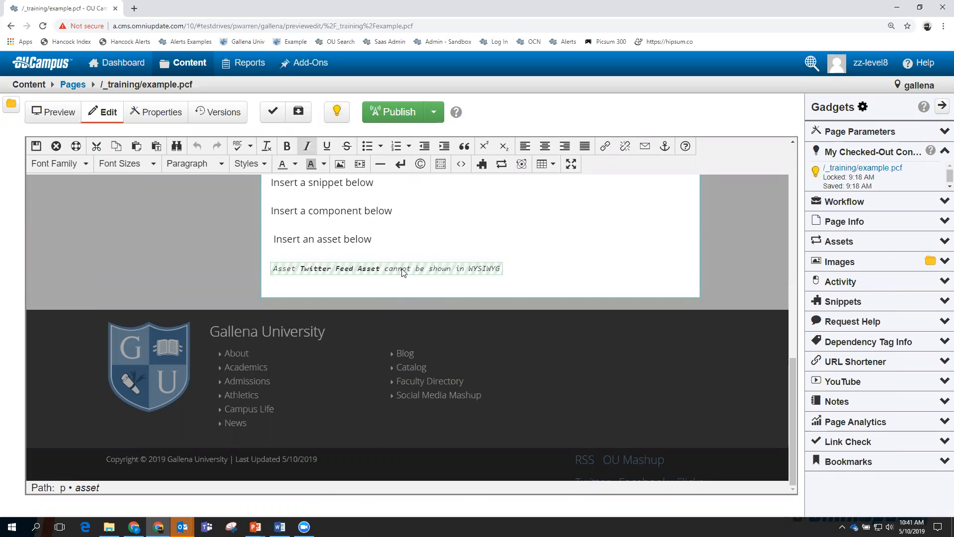
key("Delete")
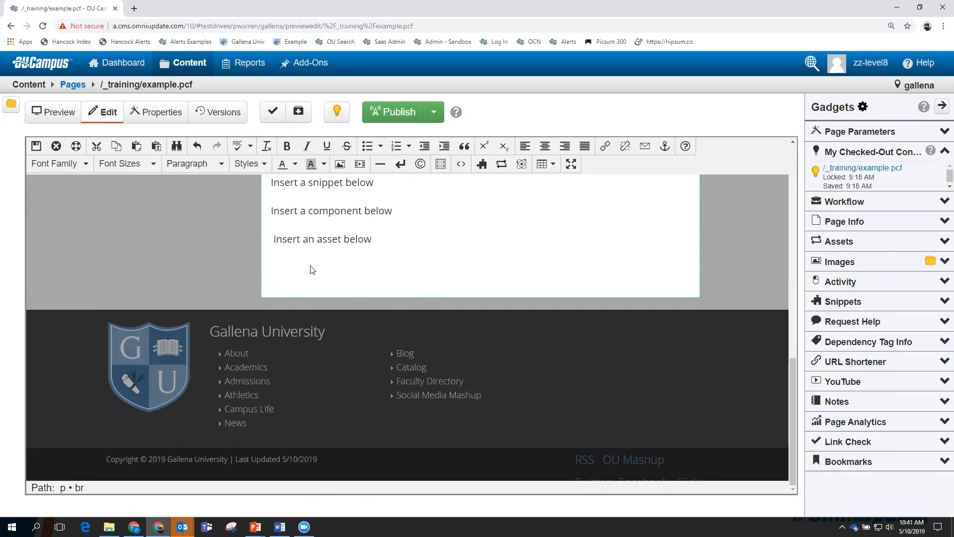
scroll(431, 237, "up", 3)
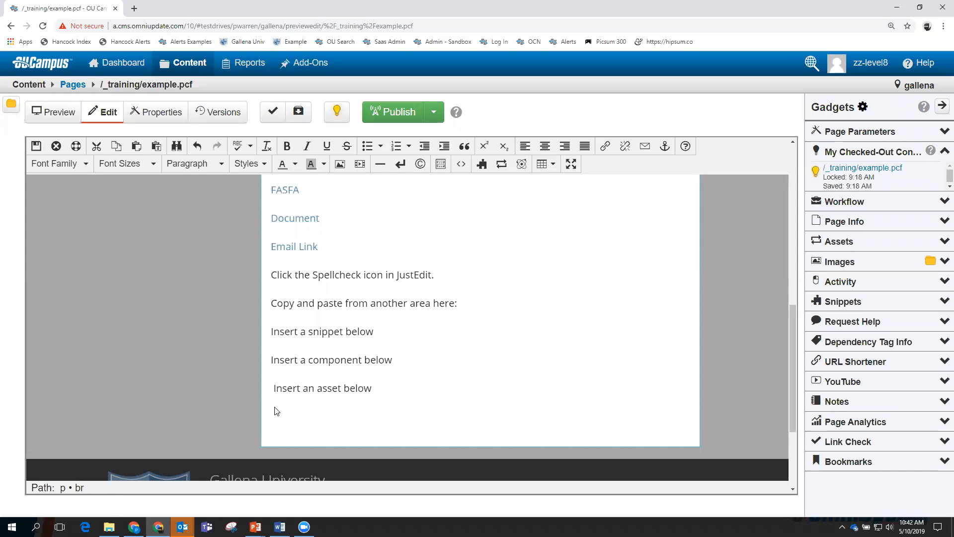
Insert the Accordion snippet, with three heading/content rows, on a new line below 'Insert a snippet below'.
left_click(380, 333)
key("Return")
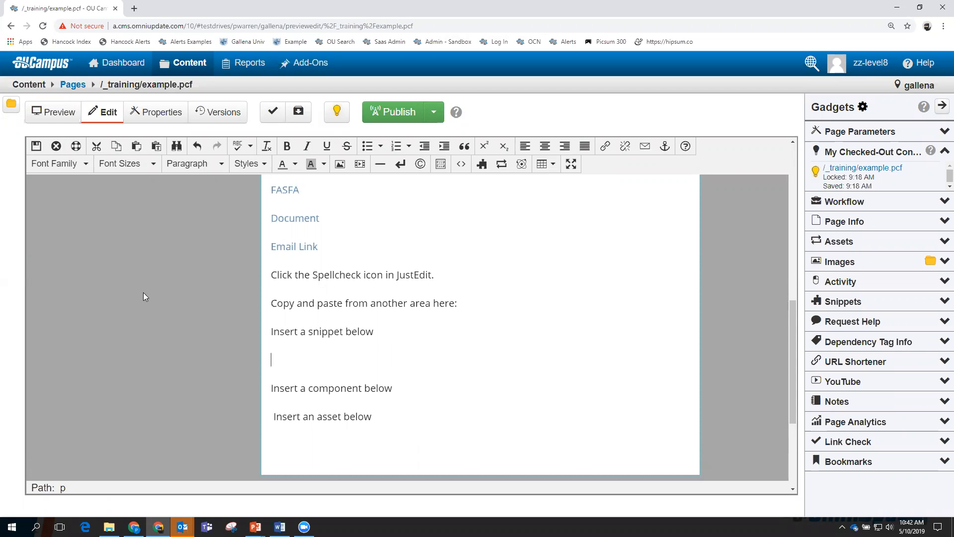
left_click(482, 166)
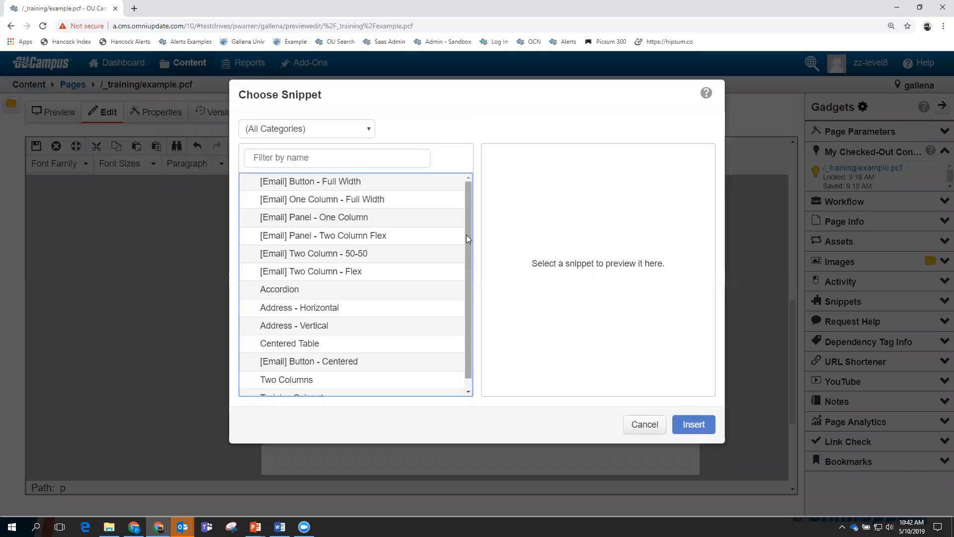
left_click_drag(466, 234, 467, 252)
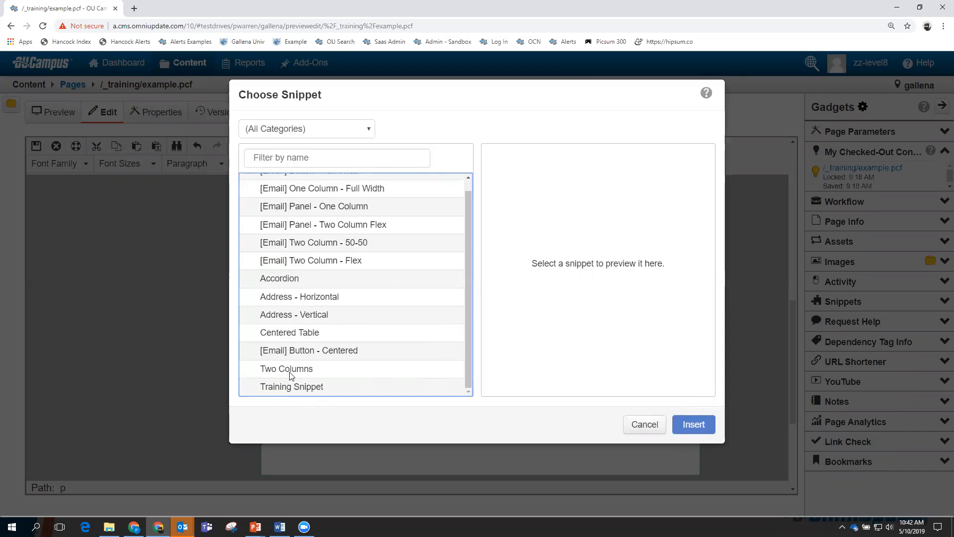
left_click(275, 280)
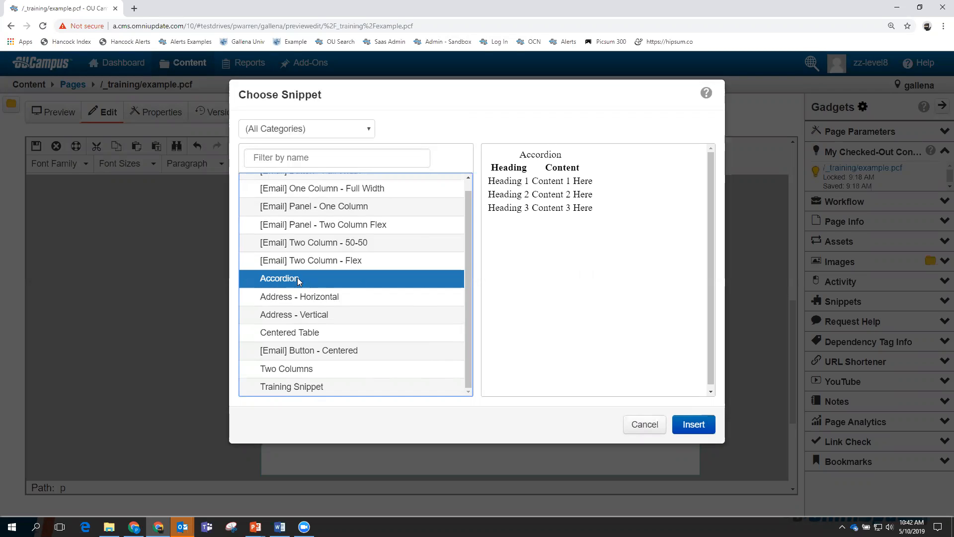
left_click(697, 425)
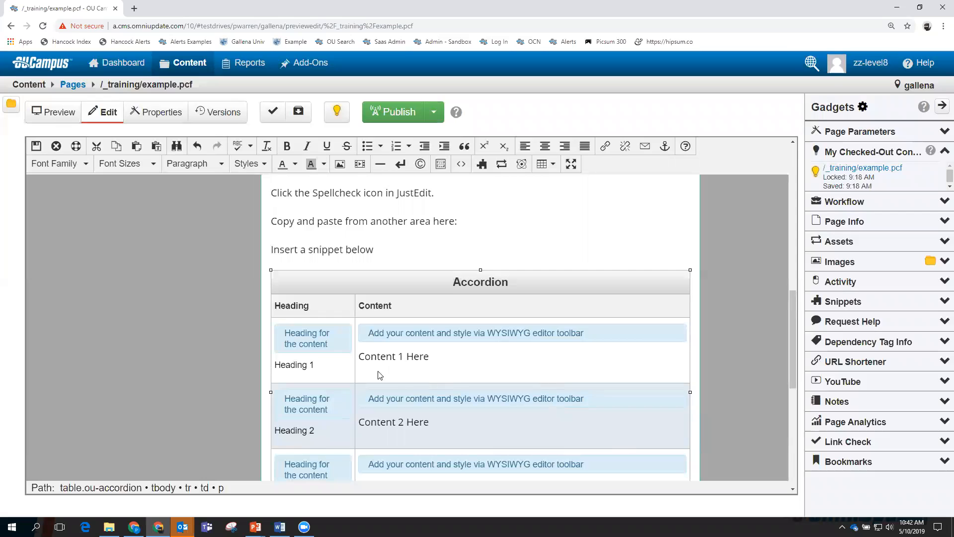
scroll(442, 347, "down", 2)
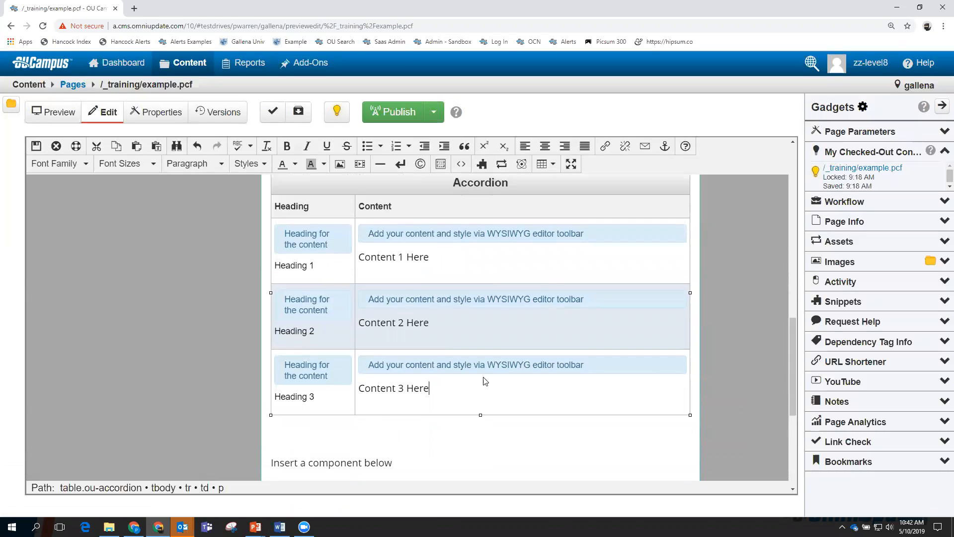
scroll(485, 381, "up", 2)
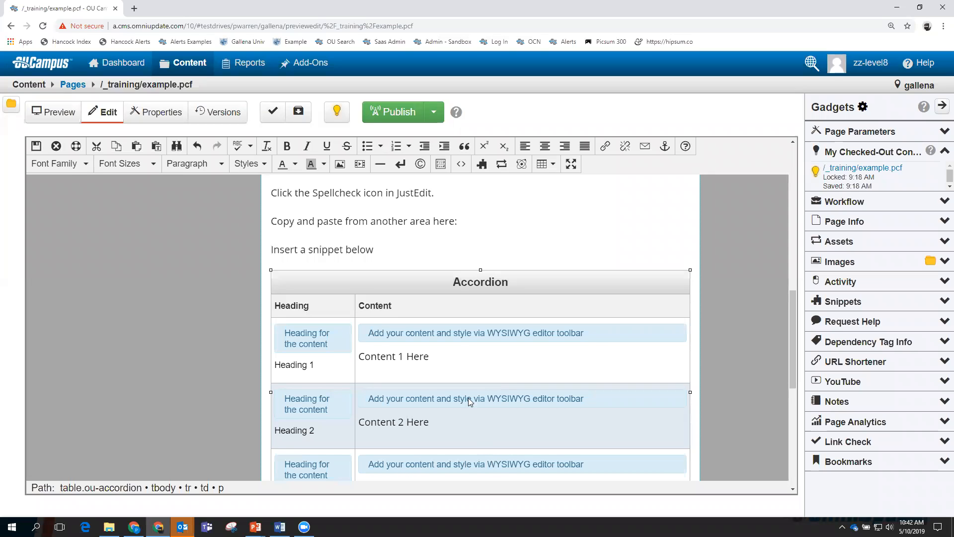
scroll(468, 397, "down", 1)
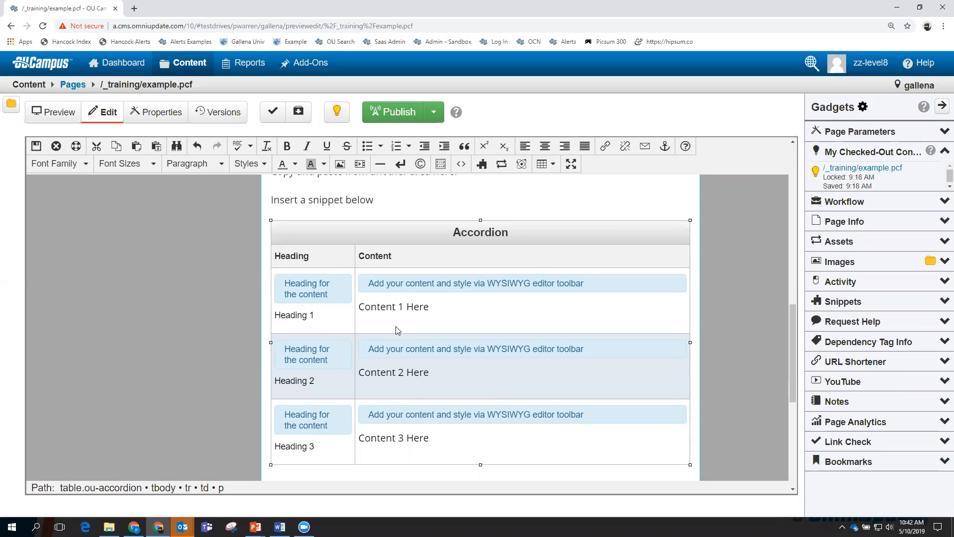
Try editing the first accordion row, then undo the stray edits to restore 'Heading 1'.
left_click_drag(321, 321, 276, 318)
type("Paul's Heading")
left_click_drag(445, 306, 364, 305)
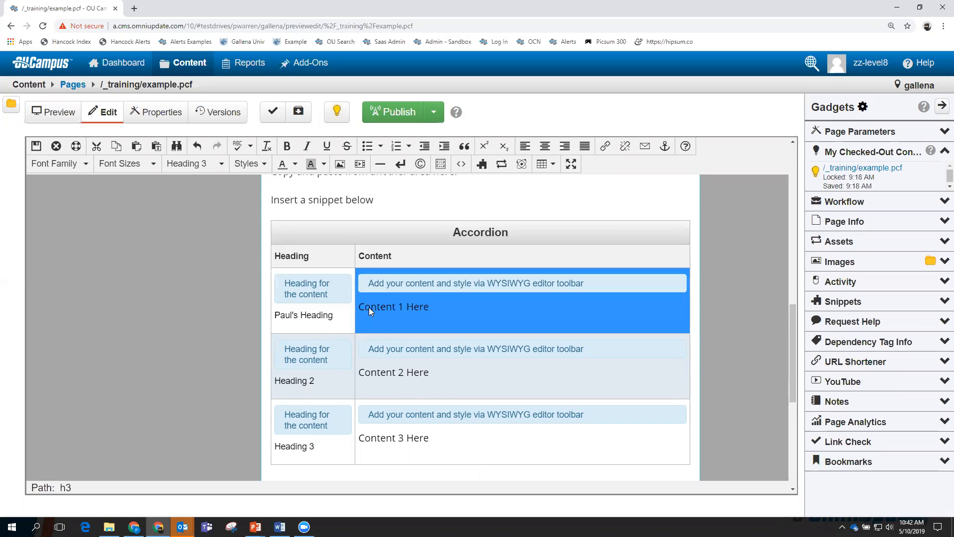
left_click_drag(430, 308, 369, 315)
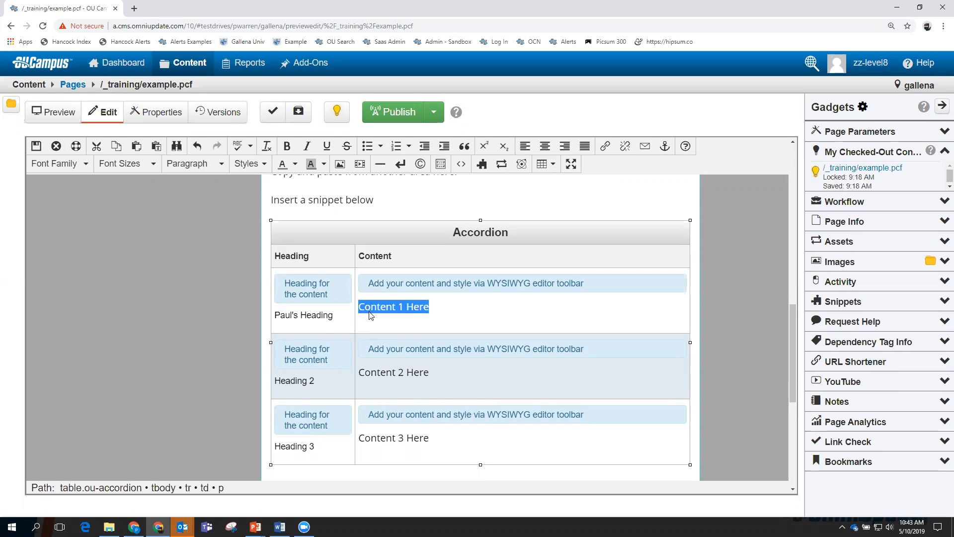
type("Paul")
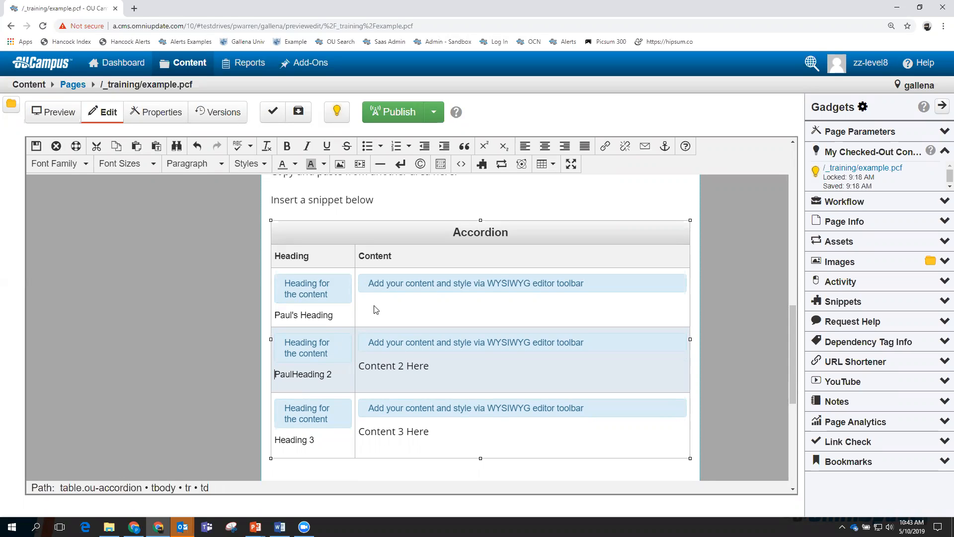
left_click(341, 319)
key("ctrl+z")
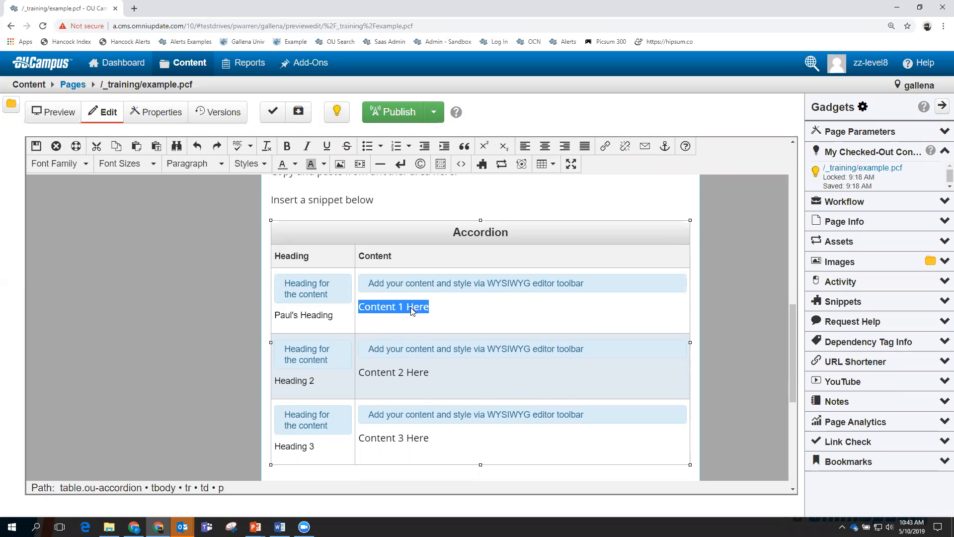
key("ctrl+y")
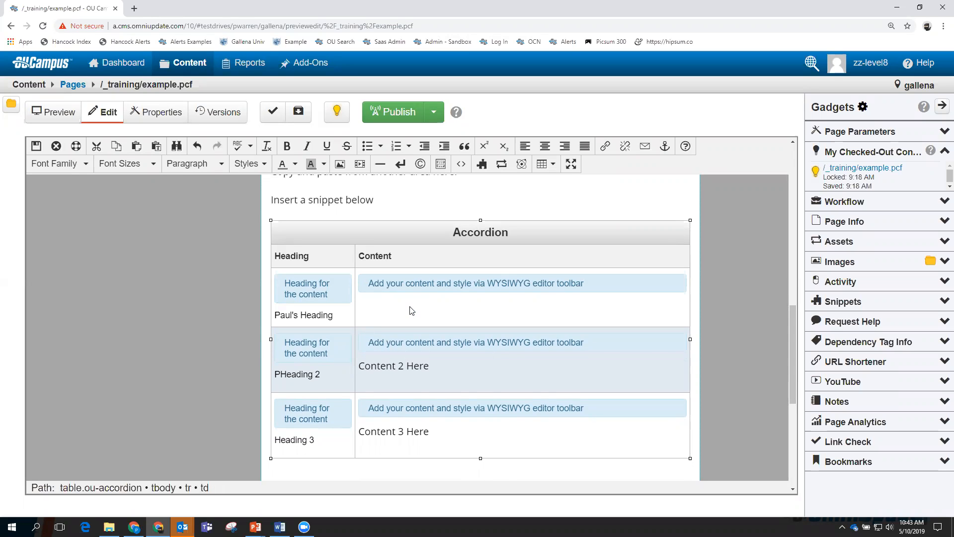
key("ctrl+z")
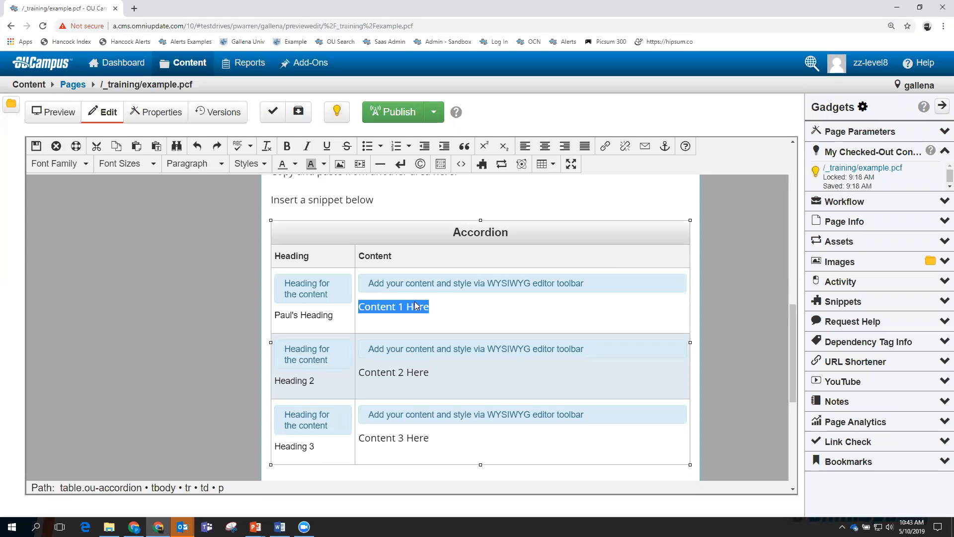
key("ctrl+z")
Replace the 'Content 1 Here' placeholder with personalised content text.
left_click(417, 307)
left_click(428, 307)
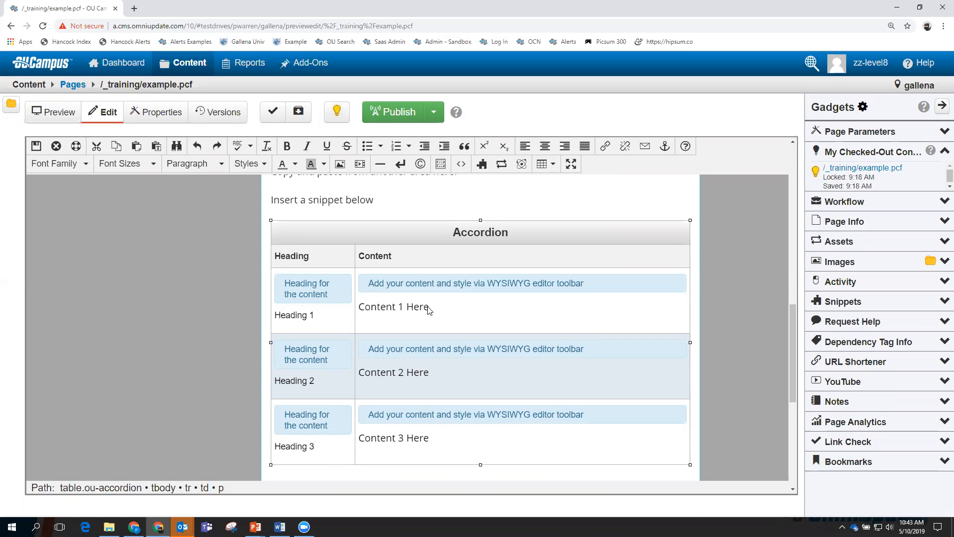
key("BackSpace")
key("BackSpace")
key("BackSpace")
key("BackSpace")
key("BackSpace")
key("BackSpace")
key("BackSpace")
key("BackSpace")
key("BackSpace")
key("BackSpace")
key("BackSpace")
key("BackSpace")
key("BackSpace")
type("Paul's Content")
Format the first row's content text as 18pt orange Comic Sans MS.
left_click_drag(425, 308, 361, 311)
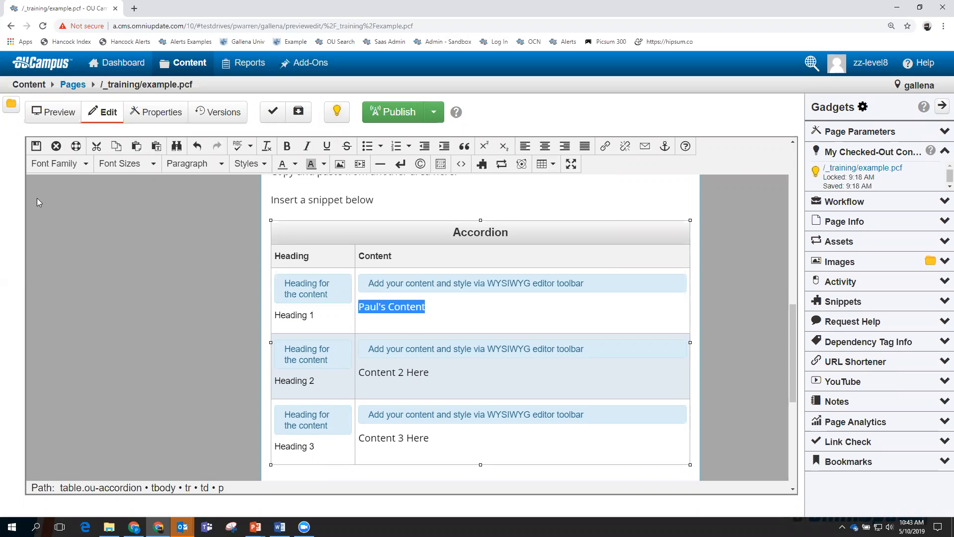
left_click(146, 165)
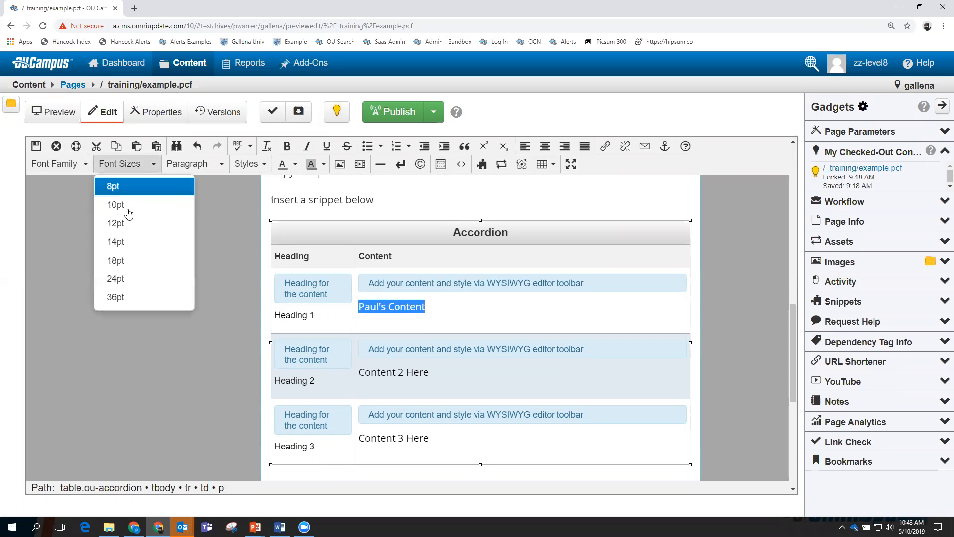
left_click(123, 259)
left_click(86, 165)
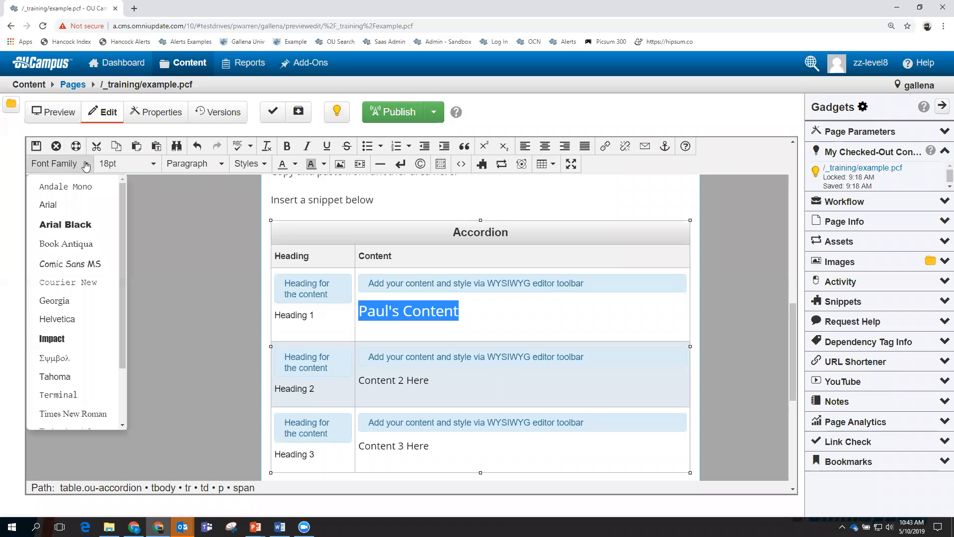
left_click(88, 265)
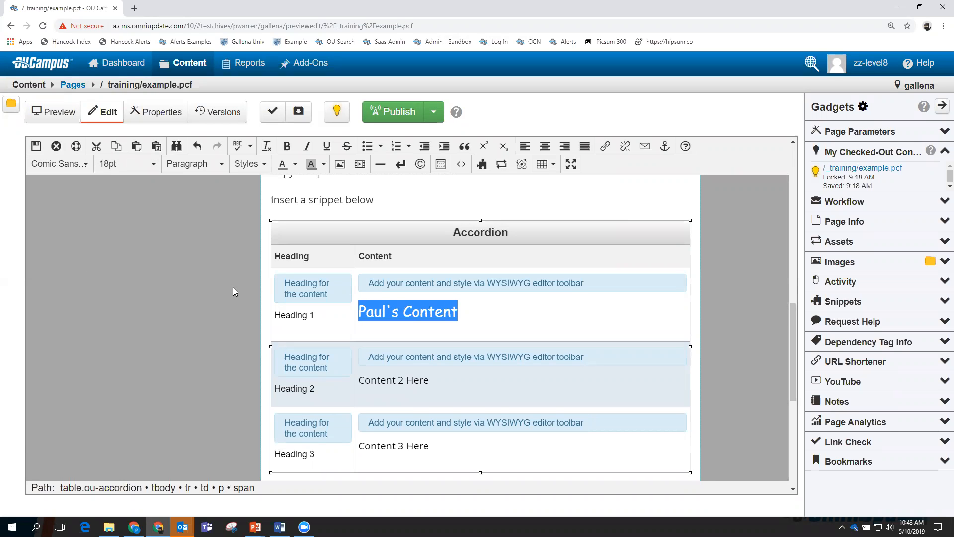
left_click(295, 166)
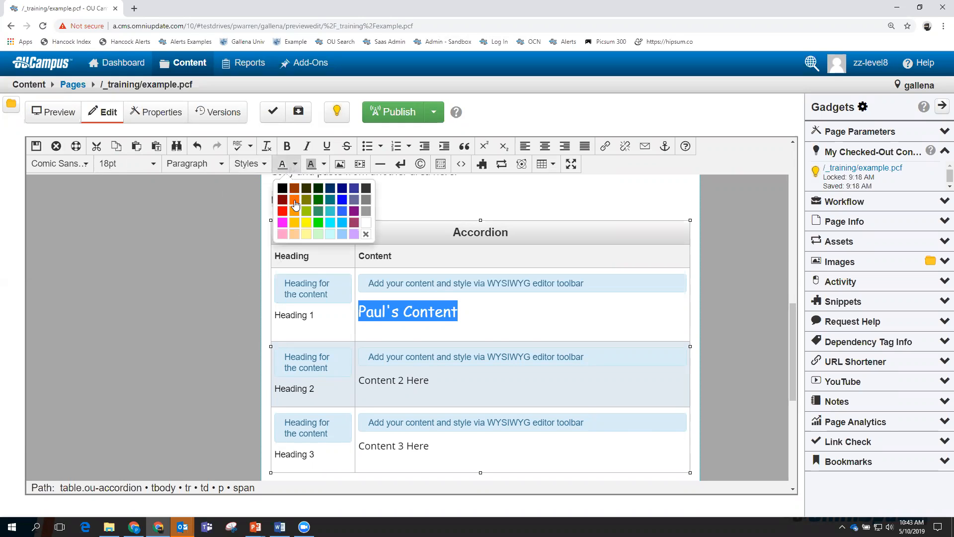
left_click(294, 200)
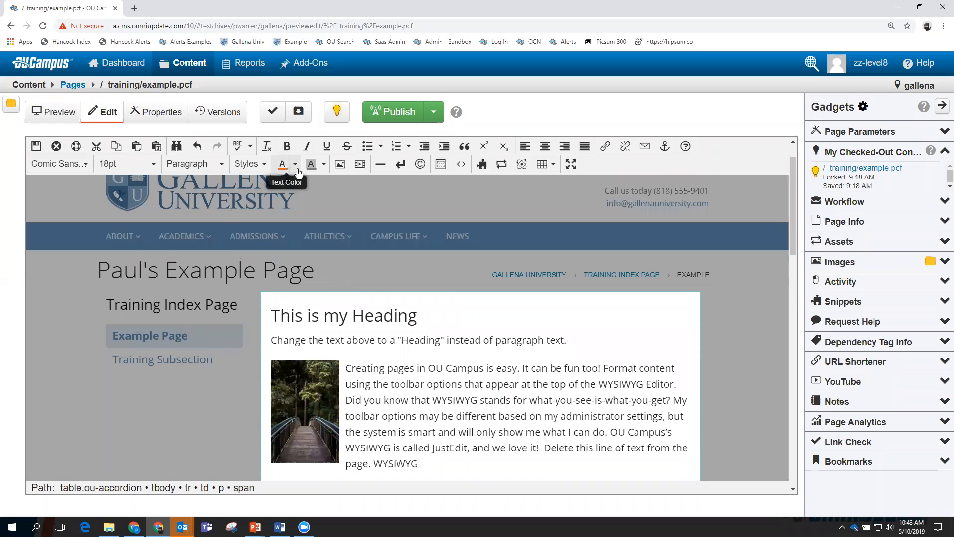
scroll(400, 400, "down", 5)
scroll(398, 396, "down", 4)
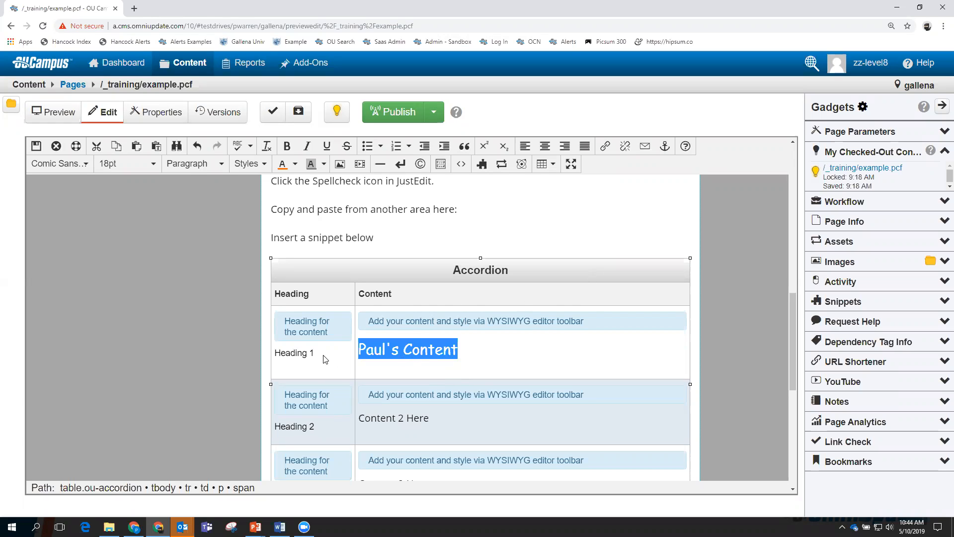
Replace 'Heading 1' with personalised heading text and save and exit.
left_click_drag(316, 356, 276, 353)
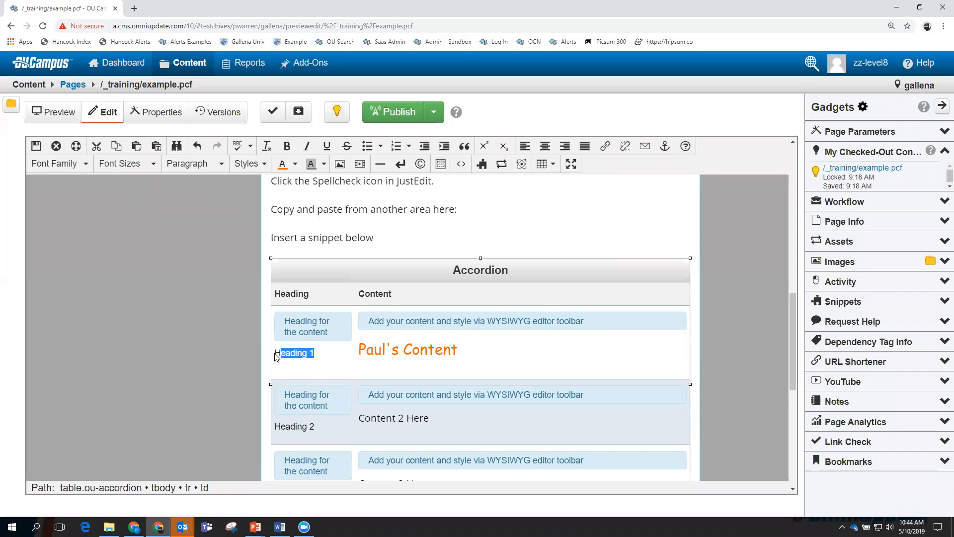
type("PAul")
type("'s ")
type("ul")
type("'s Heading")
left_click(37, 146)
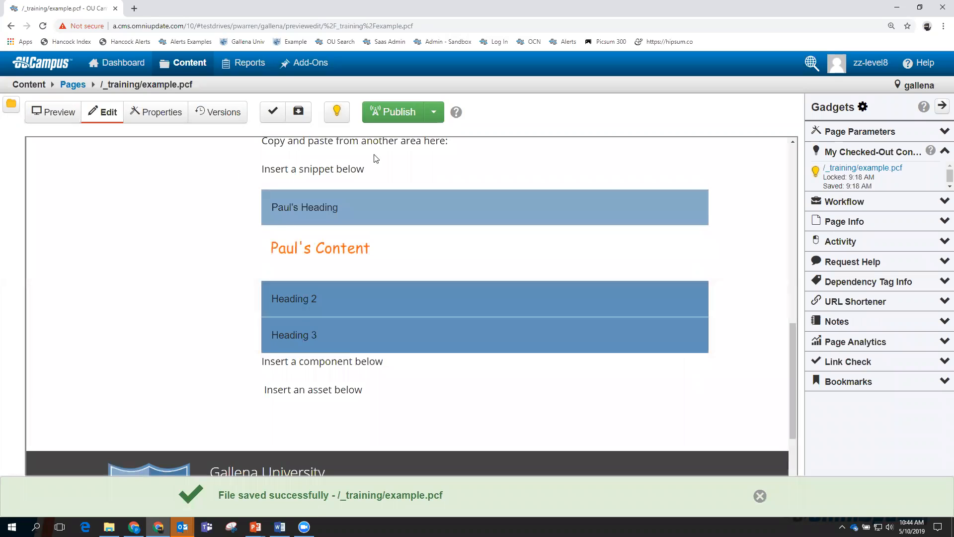
Expand and collapse each accordion section in the preview, ending with the first one open.
scroll(373, 213, "up", 1)
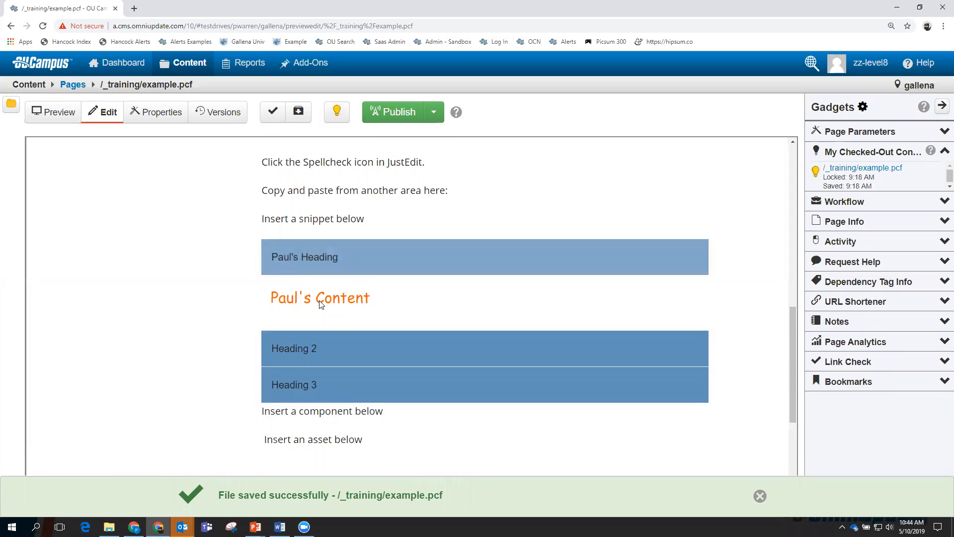
left_click(316, 261)
left_click(305, 295)
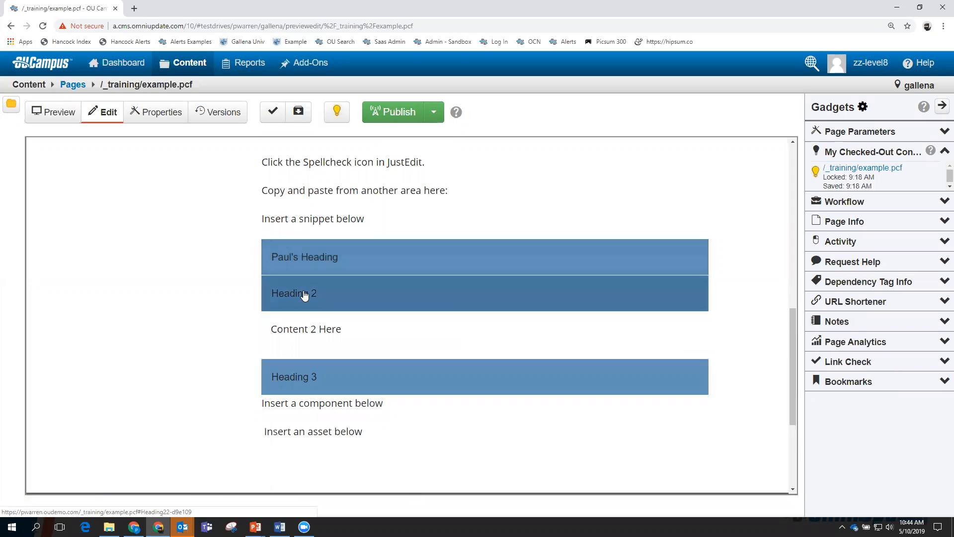
left_click(304, 295)
left_click(302, 328)
left_click(301, 329)
left_click(304, 296)
left_click(316, 255)
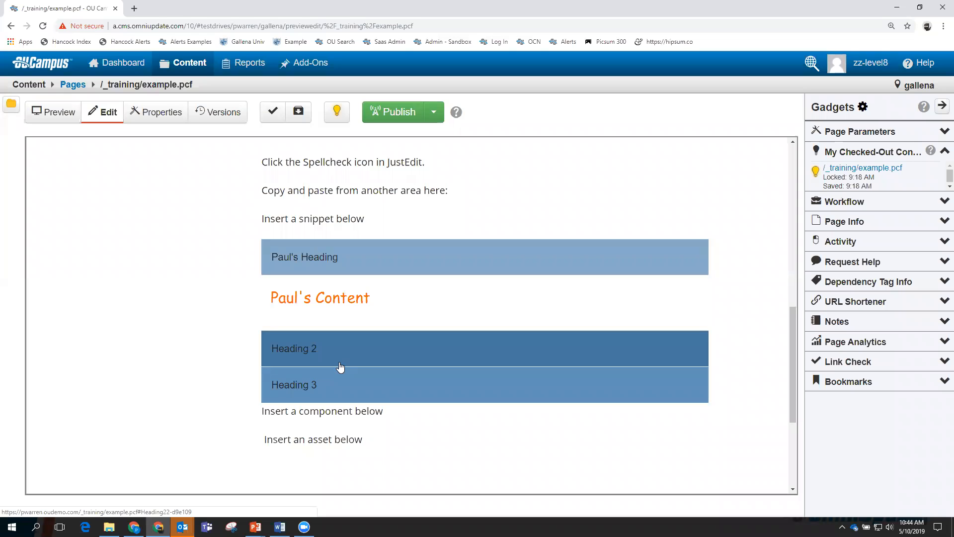
Return to the top of the page and reopen the Main Content region for editing.
scroll(375, 322, "up", 3)
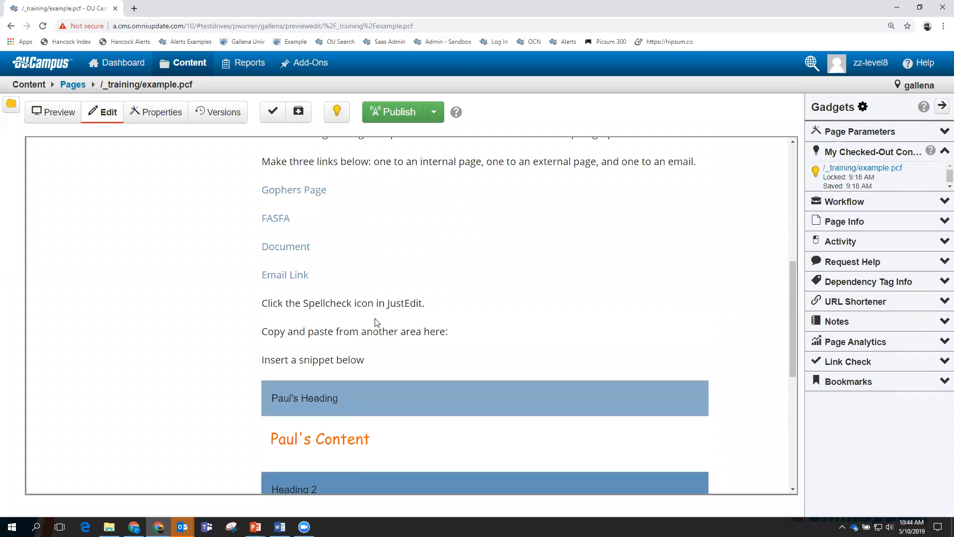
scroll(425, 368, "up", 3)
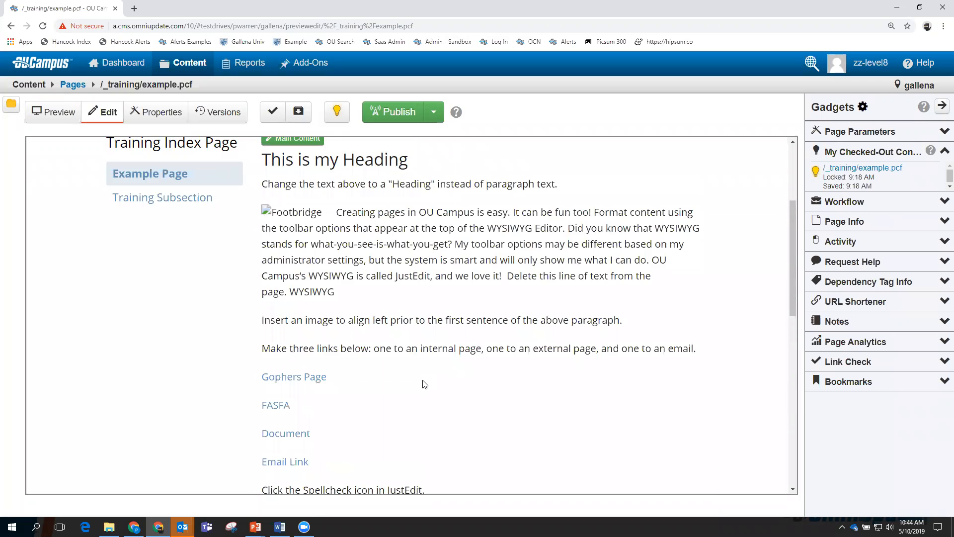
scroll(425, 385, "up", 3)
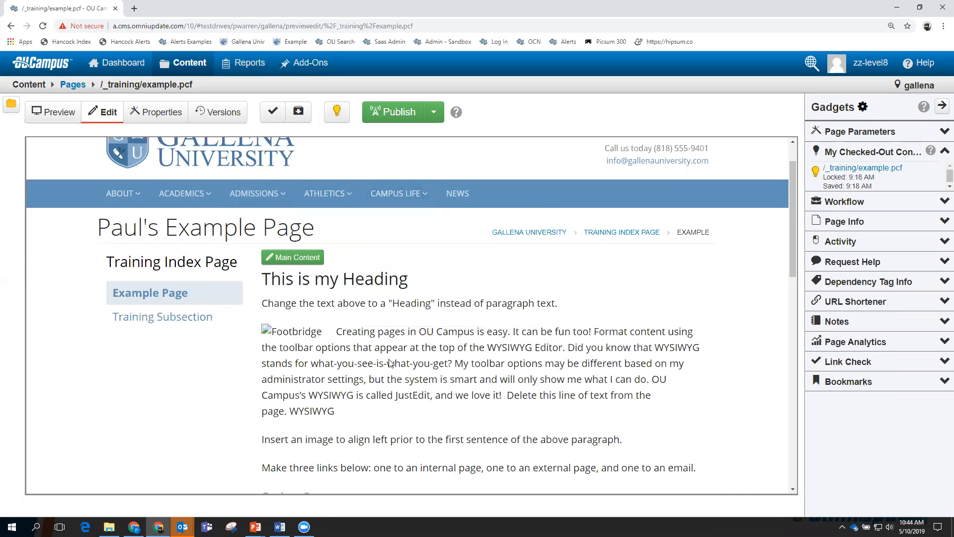
scroll(359, 345, "up", 1)
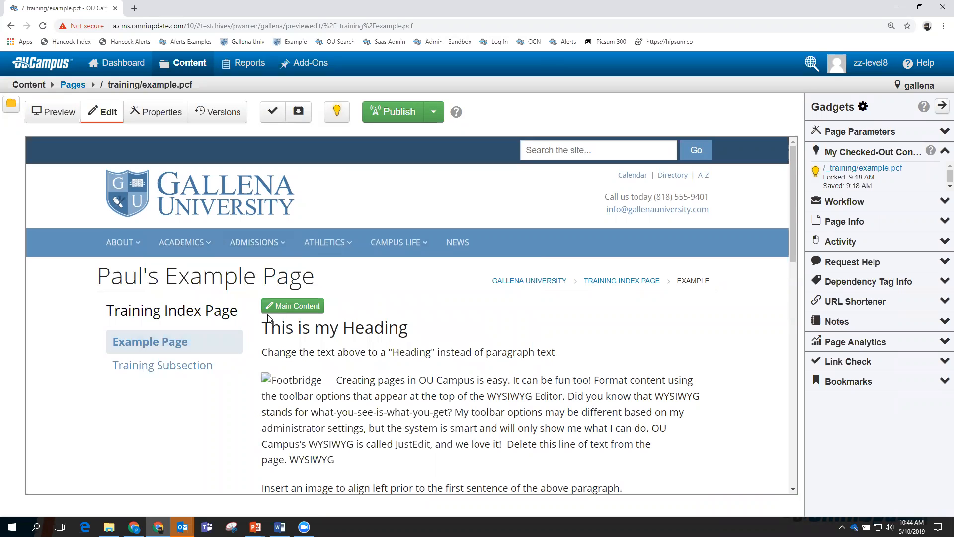
left_click(286, 306)
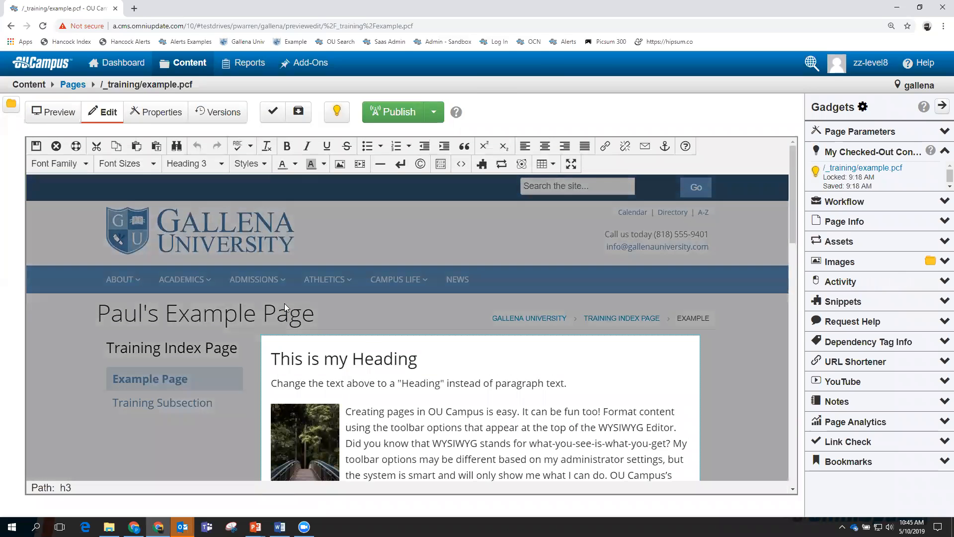
Add an empty paragraph after 'Insert a component below', above the asset line.
scroll(368, 358, "down", 1)
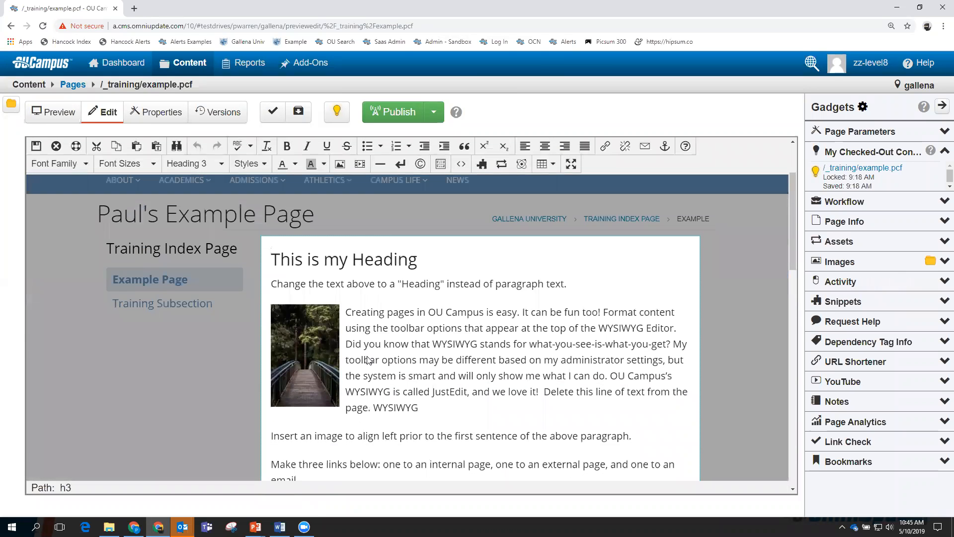
scroll(368, 358, "up", 1)
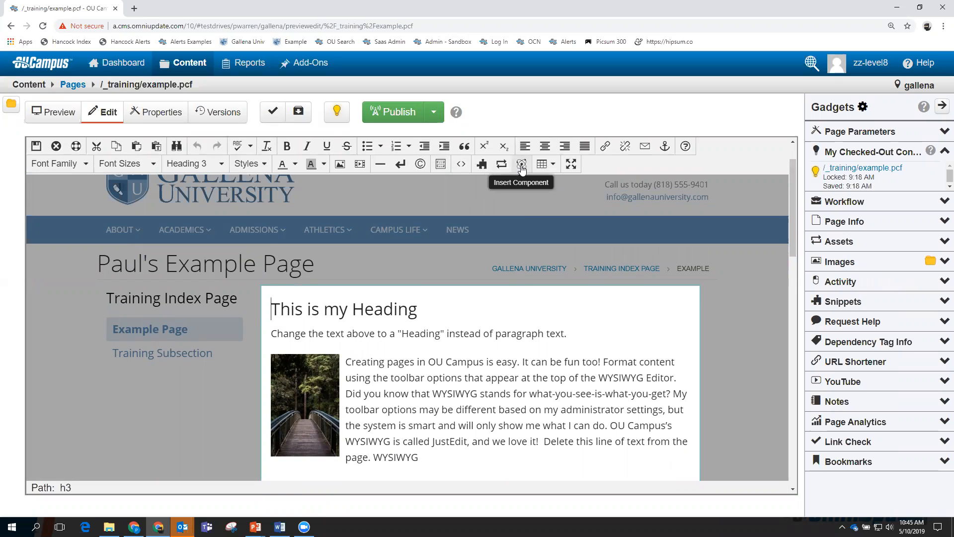
scroll(297, 348, "down", 8)
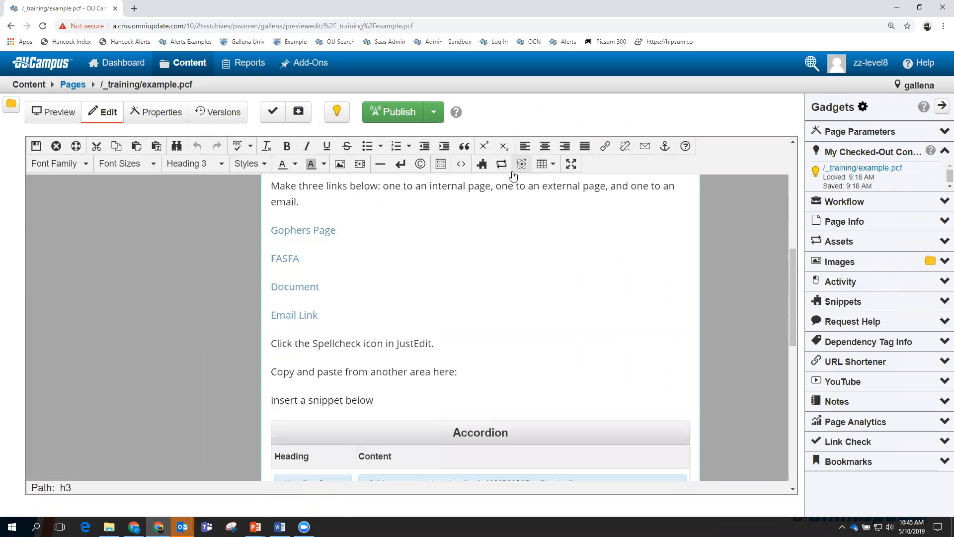
scroll(341, 343, "down", 6)
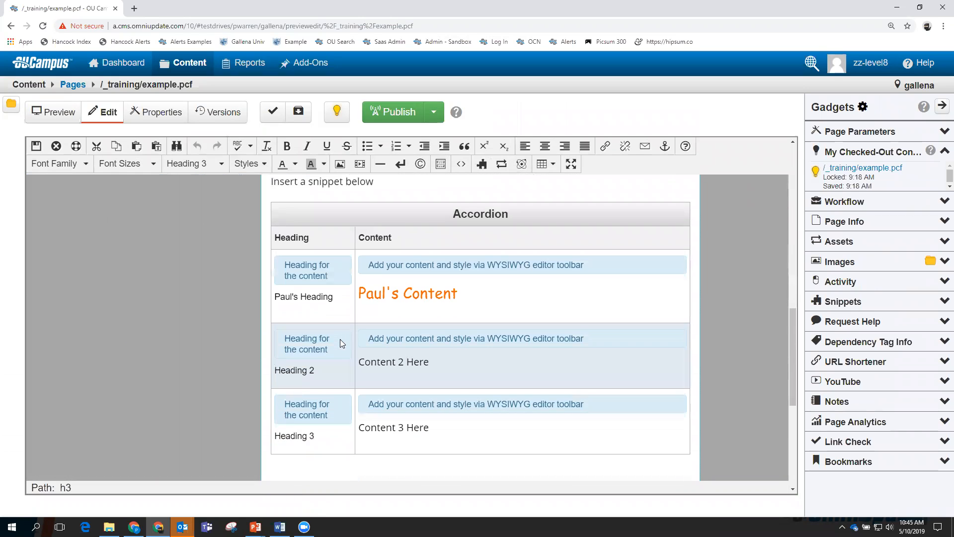
scroll(340, 343, "down", 2)
left_click(284, 327)
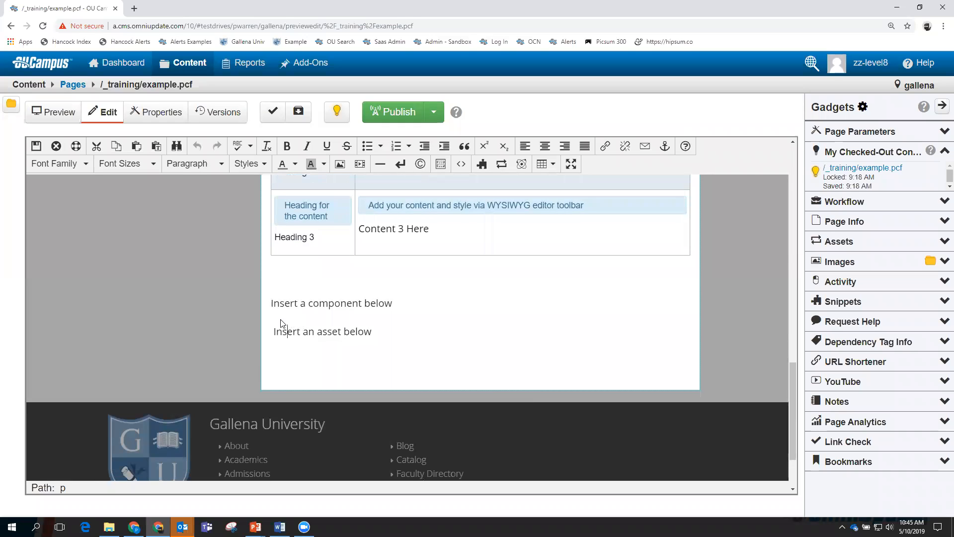
left_click(406, 308)
key("Return")
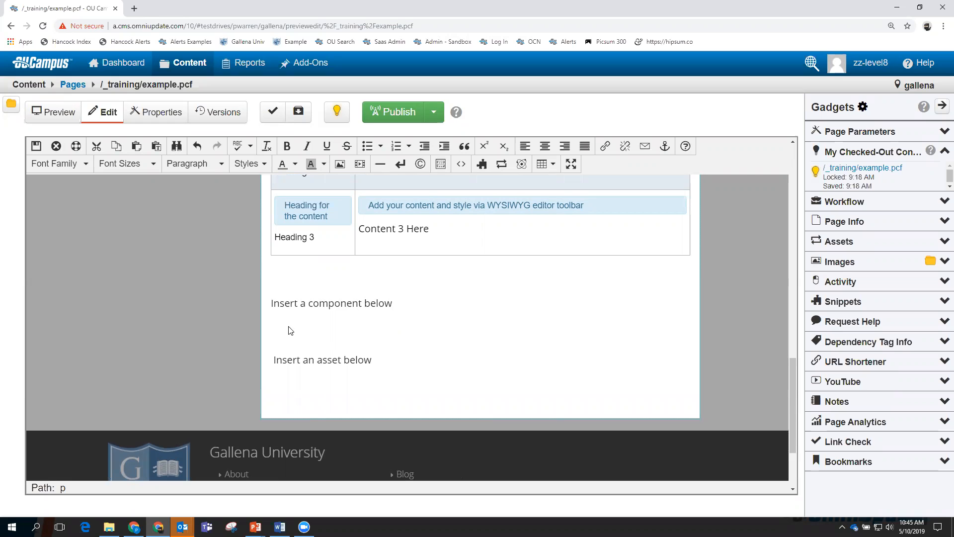
Pick Student Spotlight from the component list and insert it, opening its empty form.
left_click(523, 164)
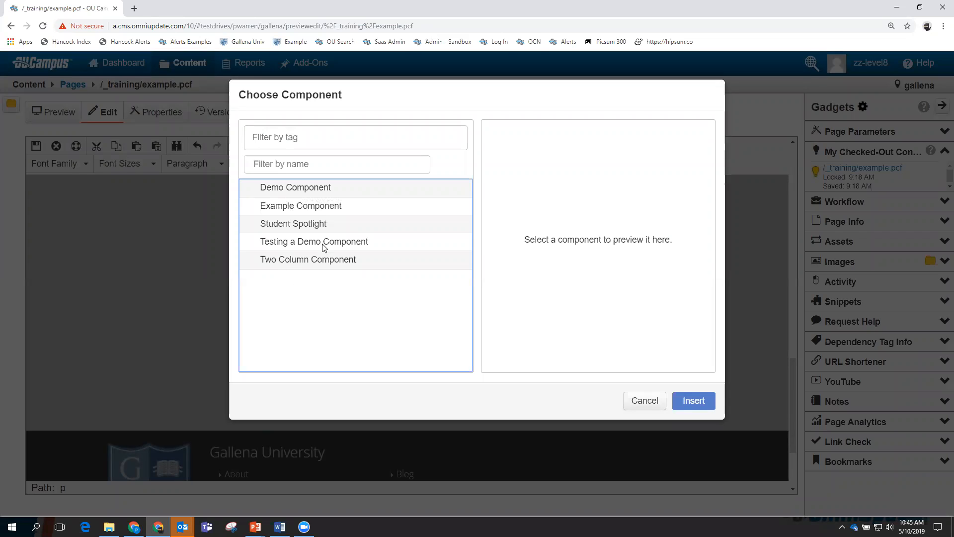
left_click(306, 225)
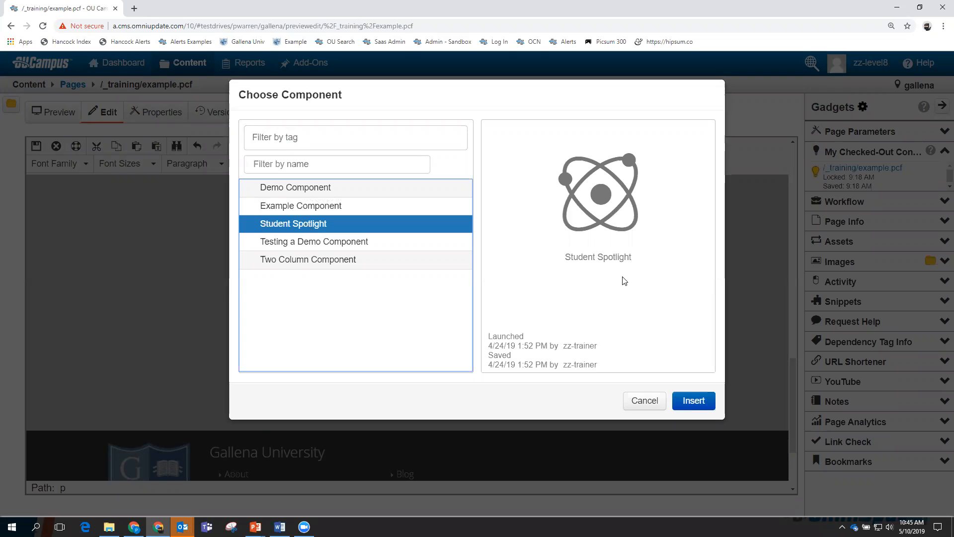
left_click(690, 398)
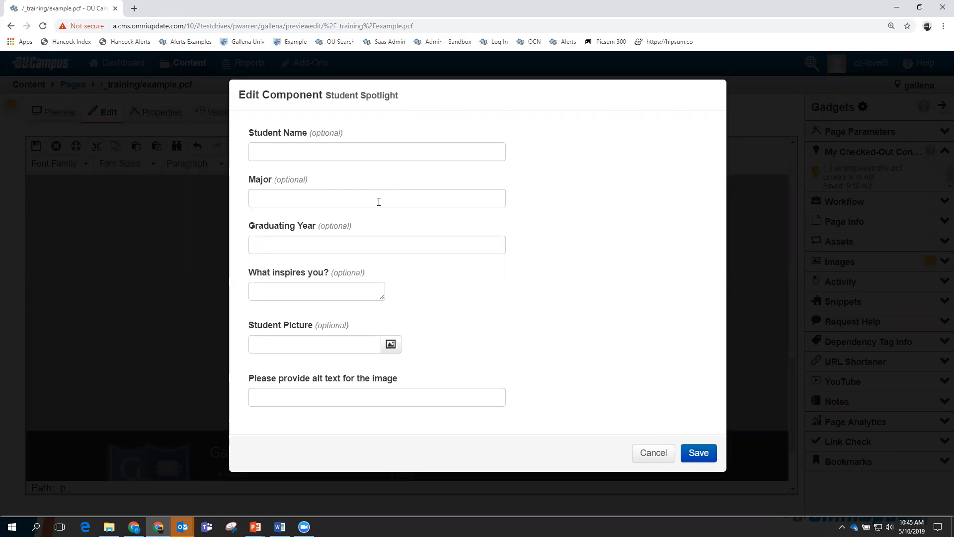
Enter the student's name and set the major to Chemistry via the spelling suggestion.
left_click(301, 150)
type("Mike")
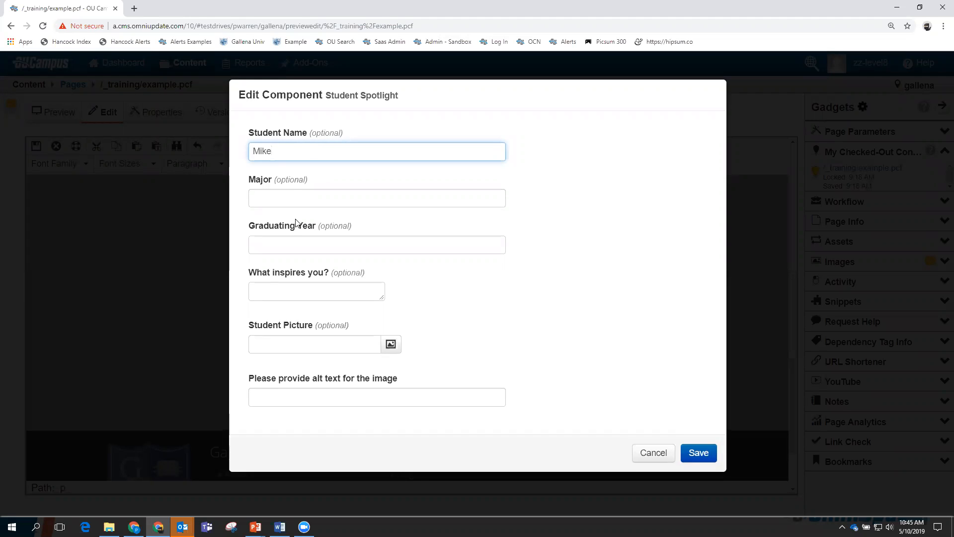
type("Chene")
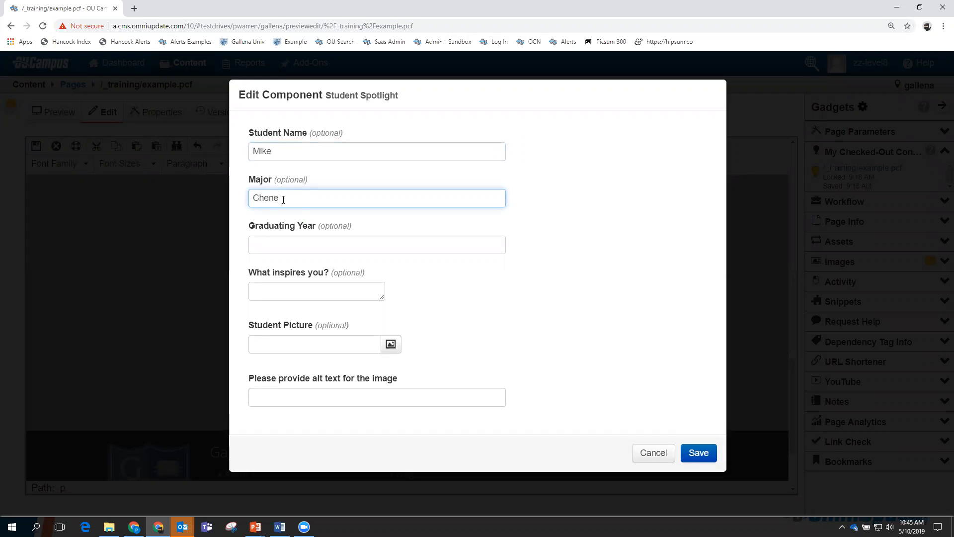
key("BackSpace")
key("BackSpace")
type("Dhemestry")
left_click_drag(306, 198, 248, 199)
type("Che")
left_click(335, 249)
right_click(278, 198)
left_click(294, 209)
Enter graduating year 2020 and 'Knowledge' as what inspires the student.
left_click(280, 240)
type("2020")
left_click(299, 291)
type("Knowledge")
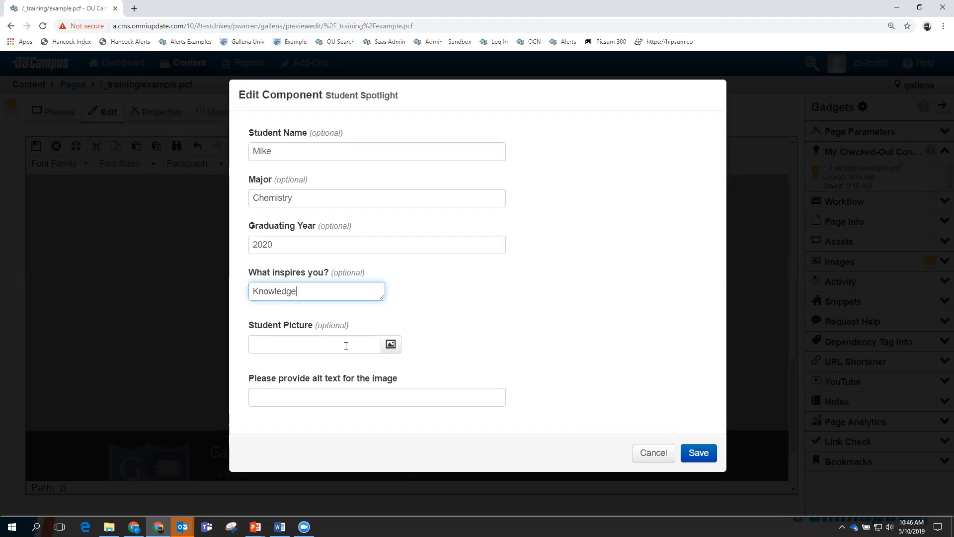
Set the Student Picture to the student's photo from the _training/images folder.
left_click(392, 346)
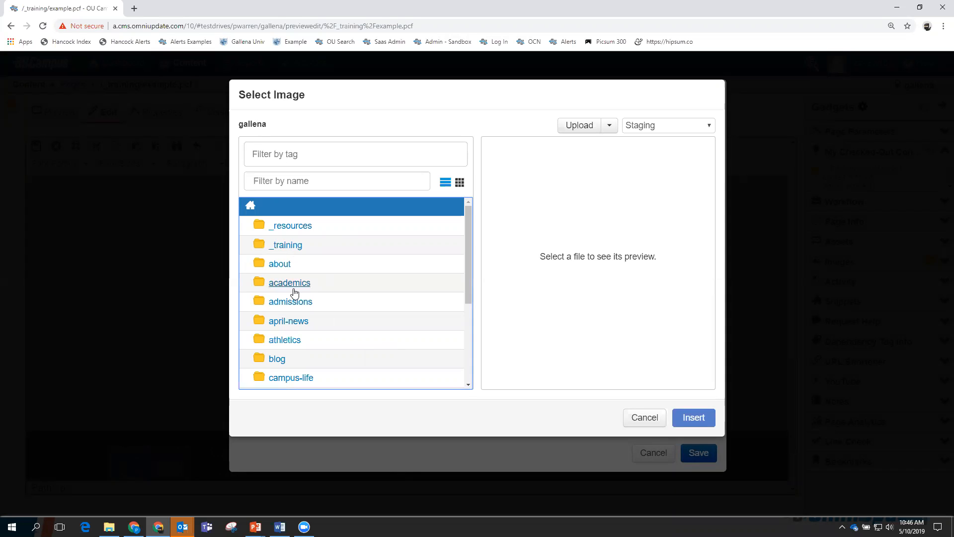
left_click(289, 227)
left_click(284, 248)
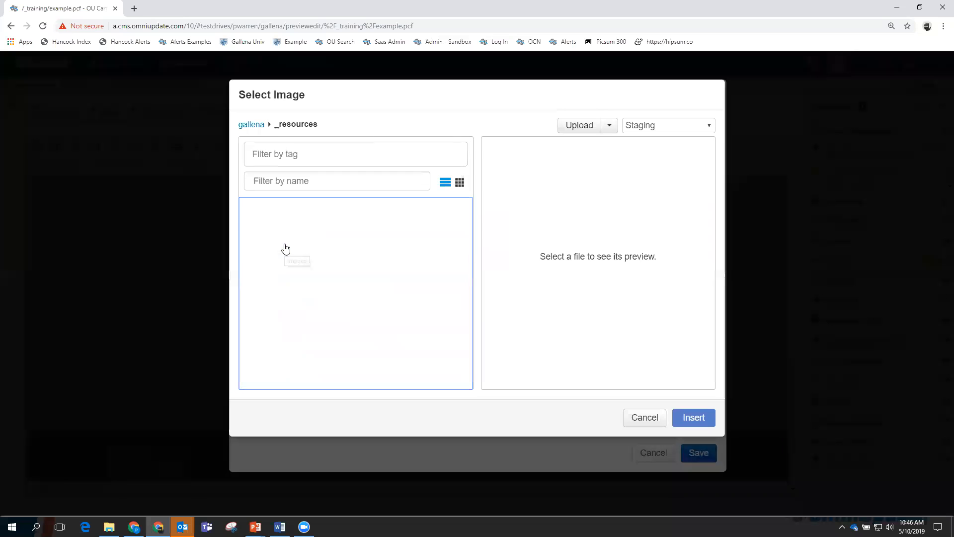
scroll(320, 283, "down", 1)
scroll(319, 287, "up", 2)
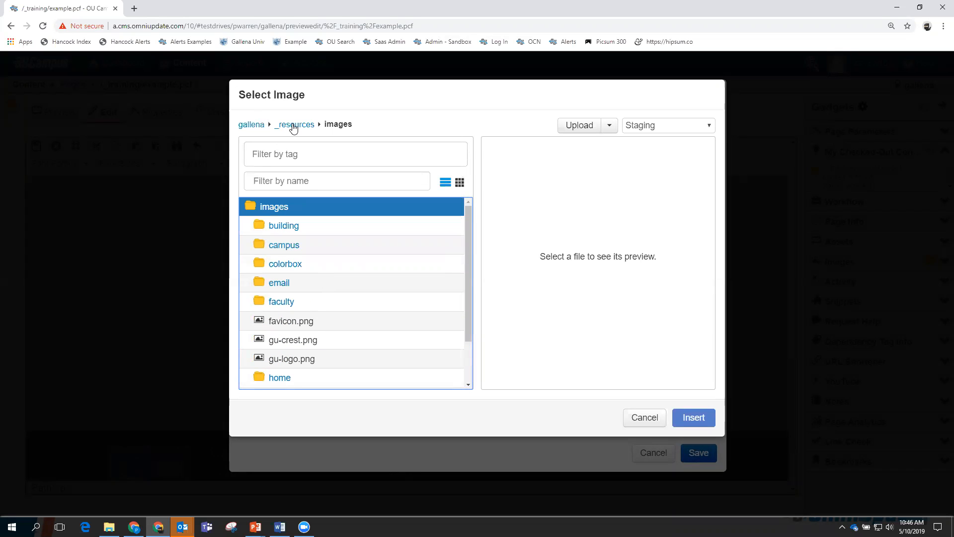
left_click(249, 127)
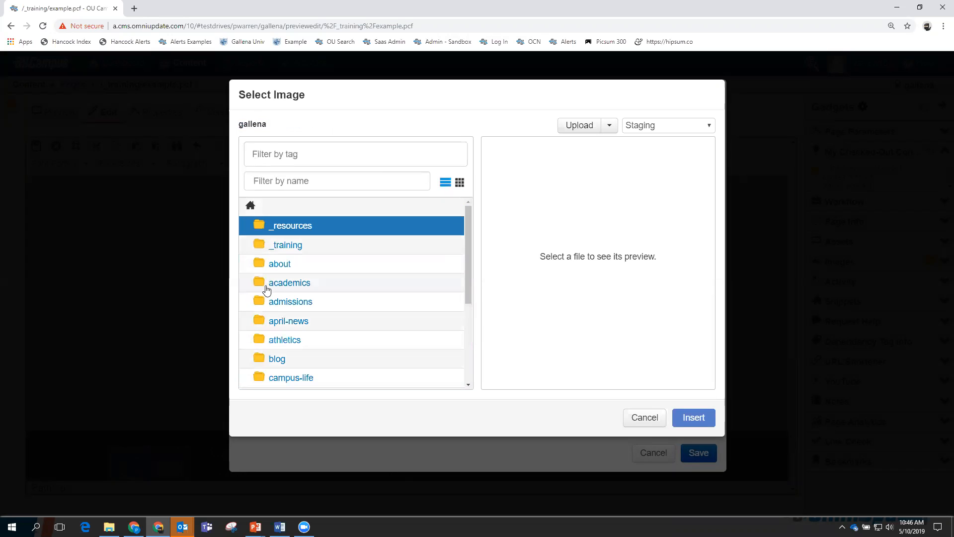
left_click(290, 246)
left_click(283, 265)
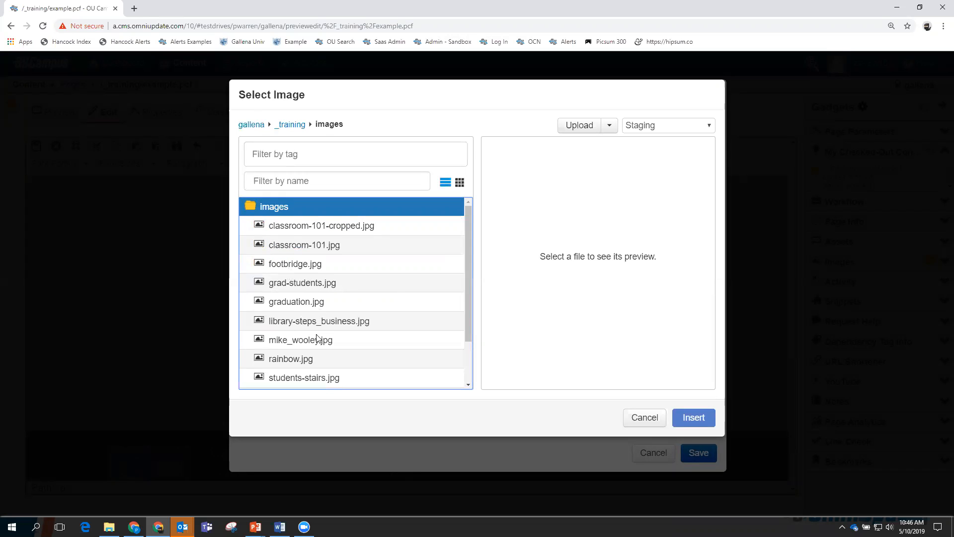
left_click(297, 339)
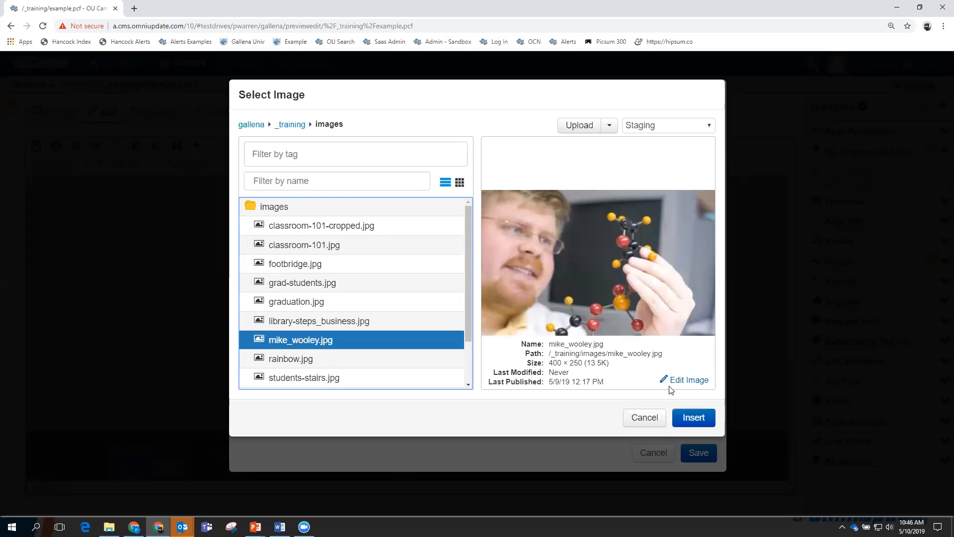
left_click(694, 418)
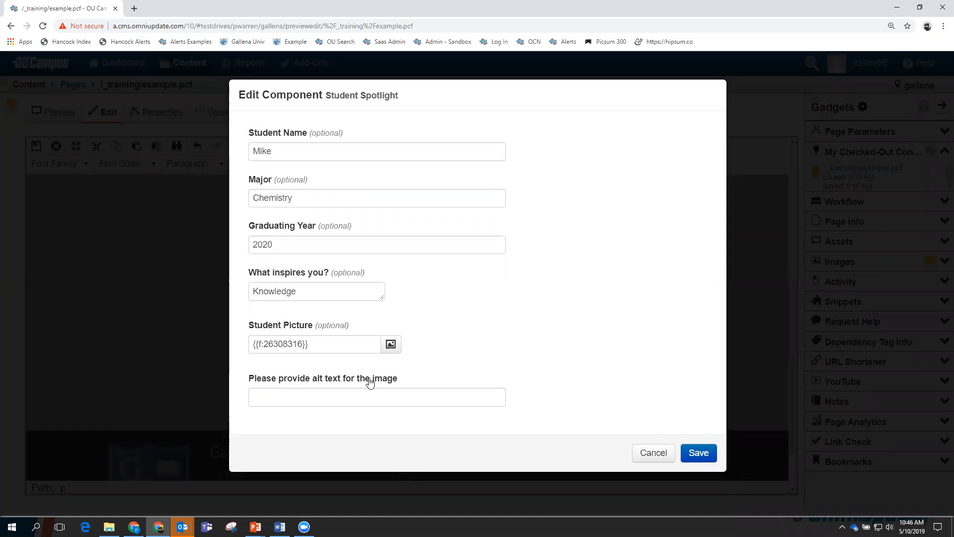
Enter alt text for the student photo, save the Student Spotlight, and select it in the page.
left_click(290, 396)
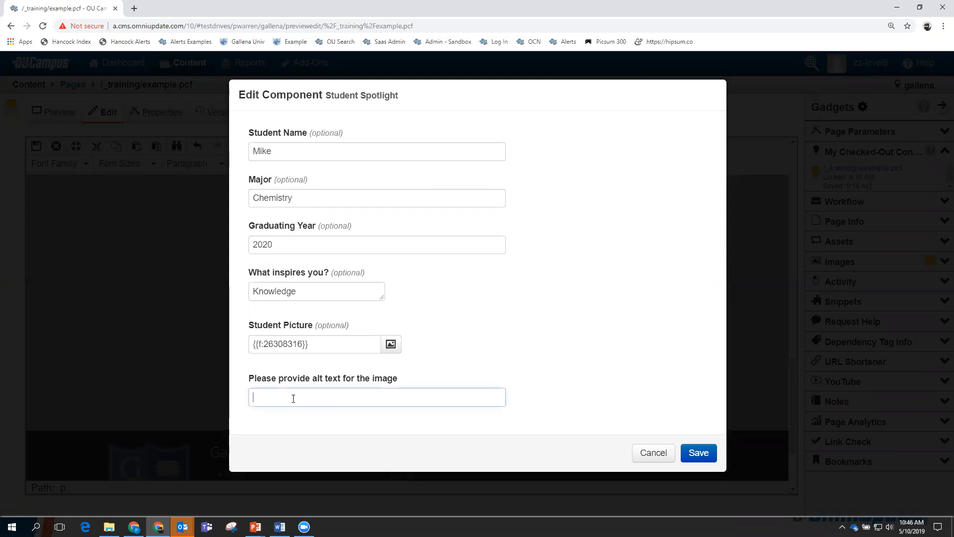
type("Mike Picture")
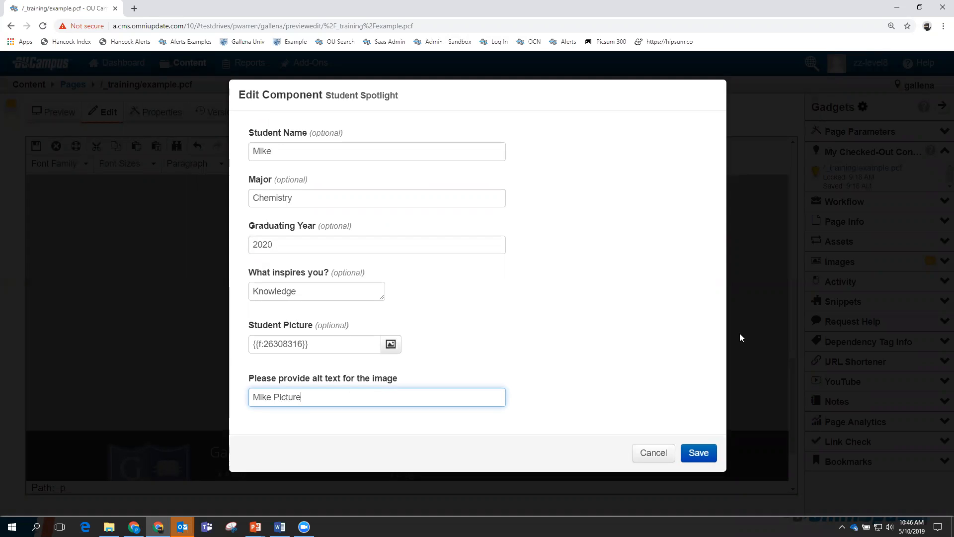
left_click(698, 453)
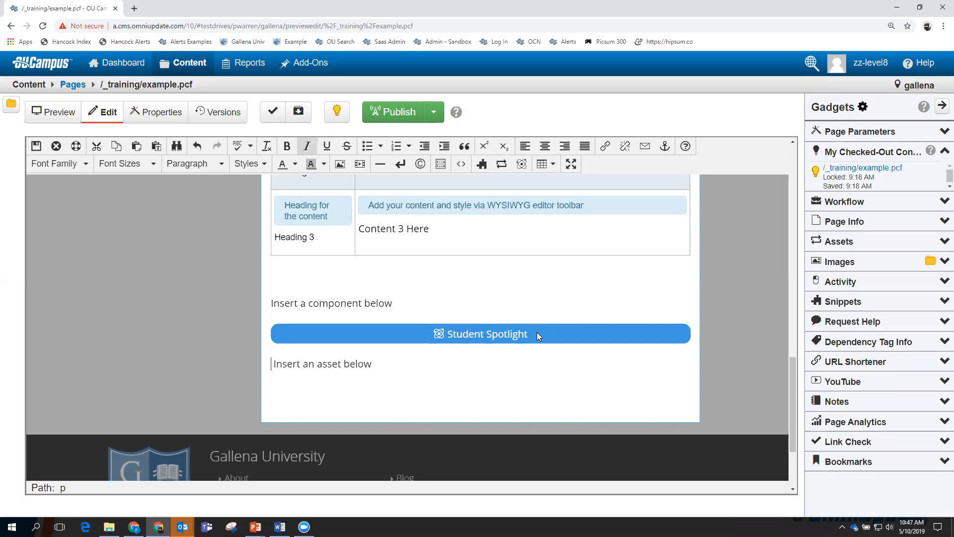
left_click(477, 331)
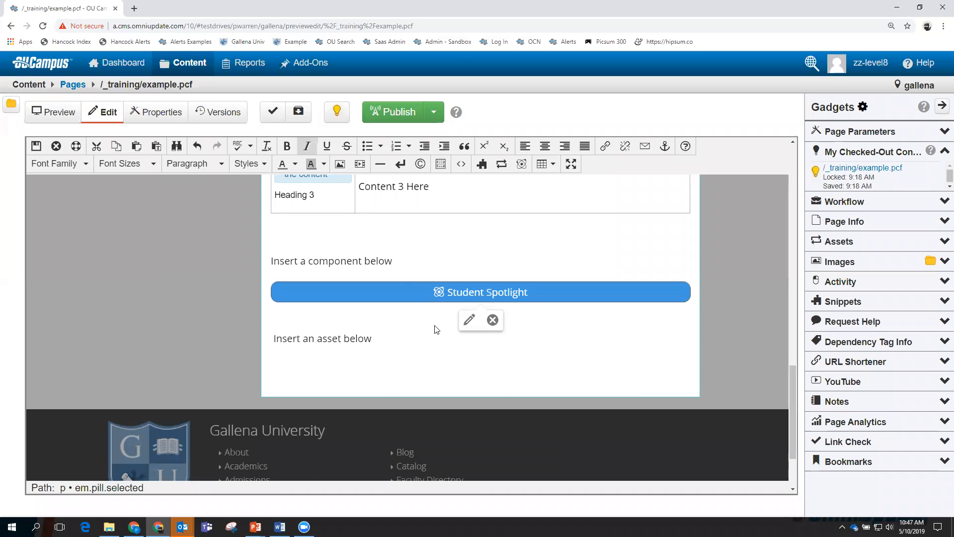
Save and exit the page so the Spotlight shows the photo, Chemistry, 2020 and Knowledge.
left_click(36, 146)
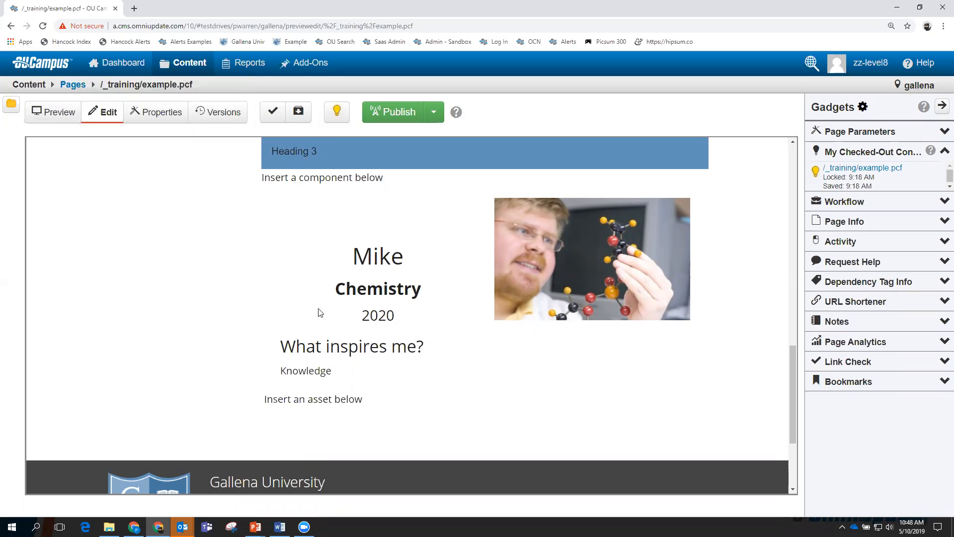
Run the spelling and link checks on example.pcf, then run all page checks.
left_click(273, 112)
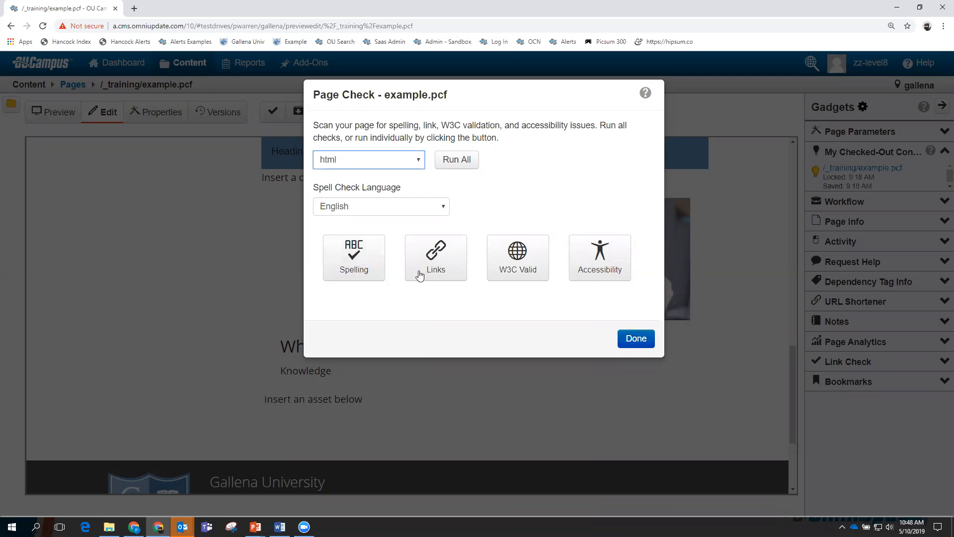
left_click(361, 263)
left_click(440, 262)
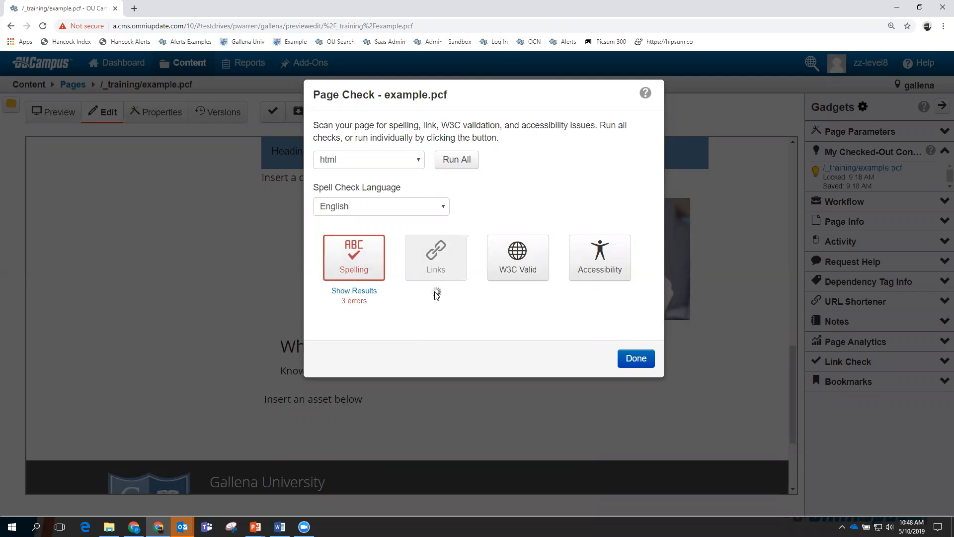
left_click(456, 160)
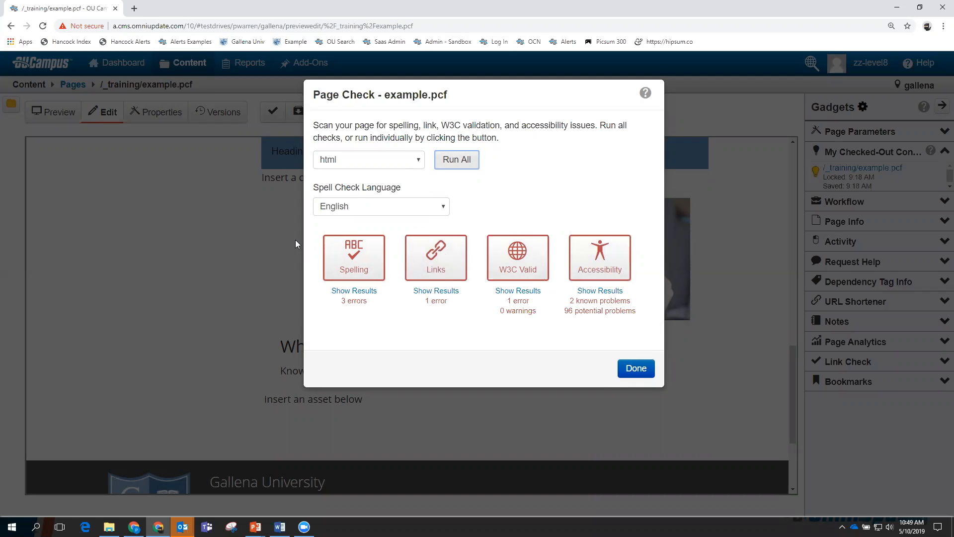
left_click(446, 208)
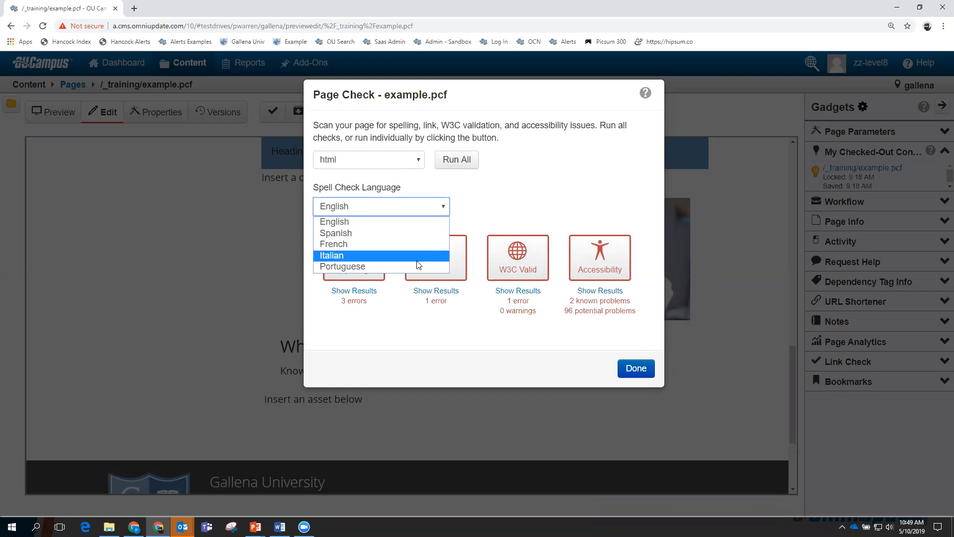
left_click(422, 221)
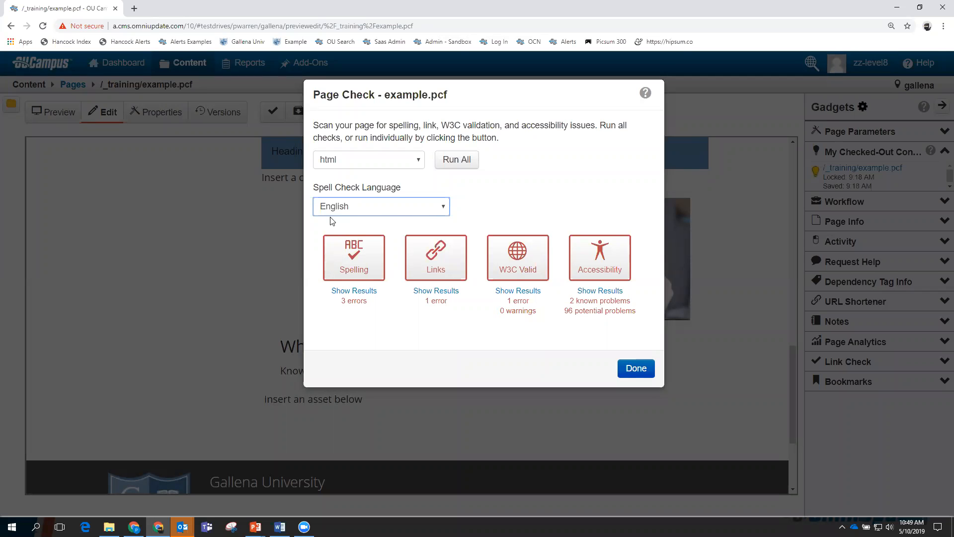
left_click(354, 291)
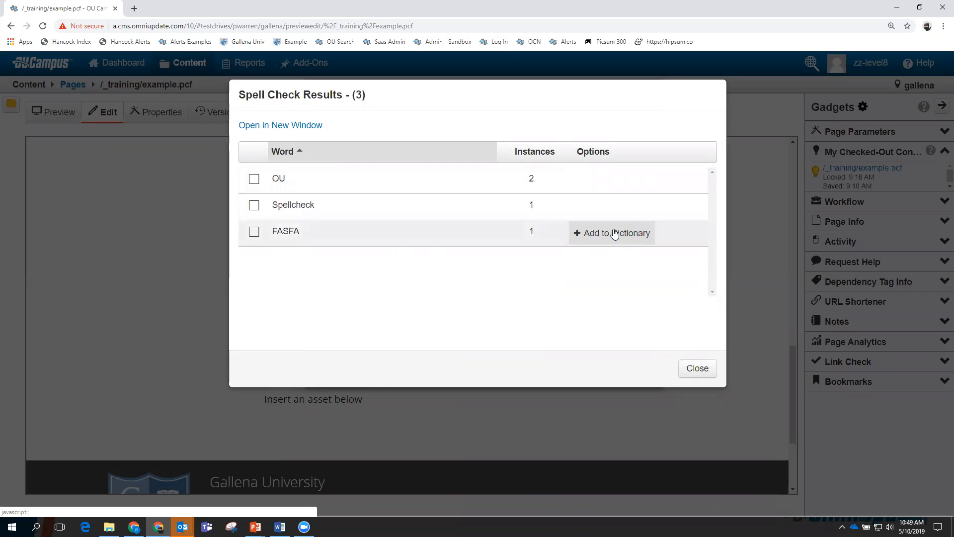
left_click(698, 369)
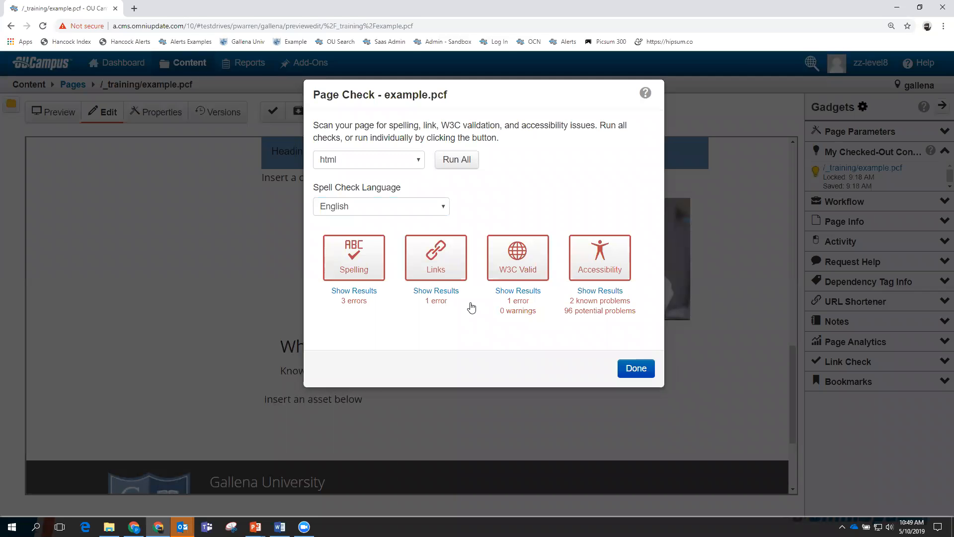
left_click(439, 293)
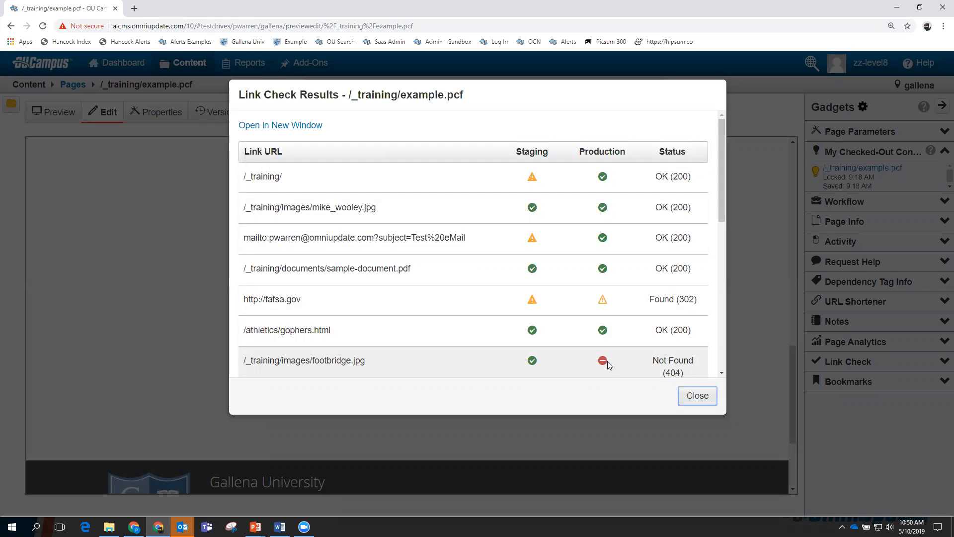
left_click(695, 396)
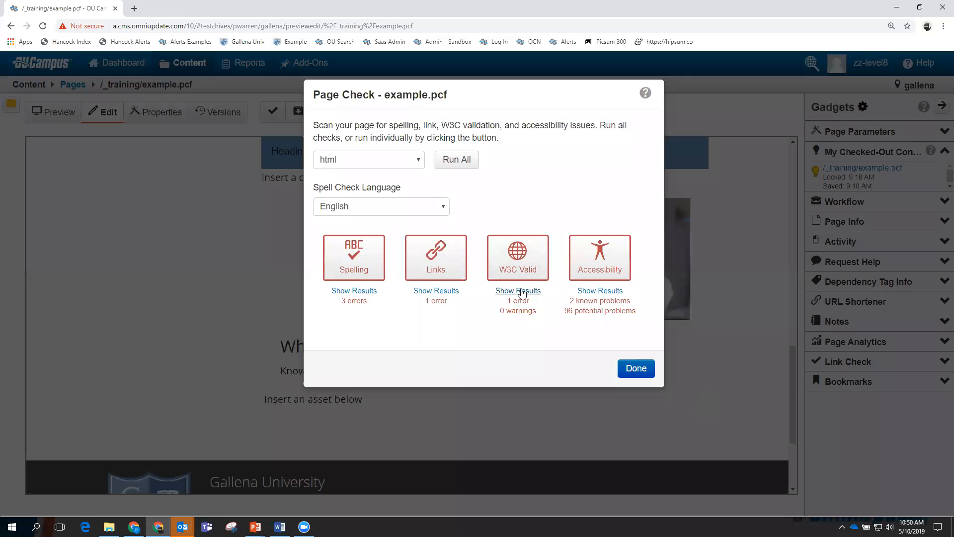
left_click(518, 257)
left_click(516, 291)
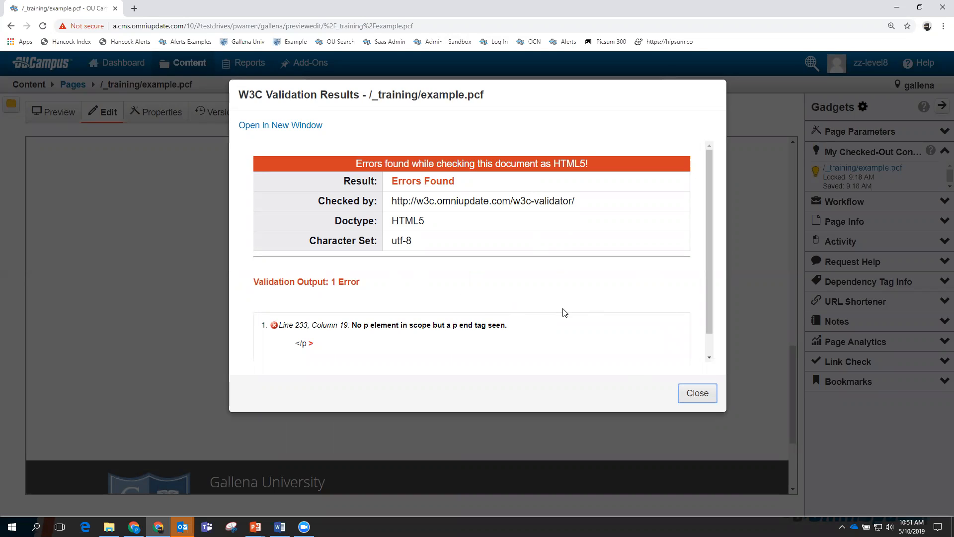
left_click(702, 390)
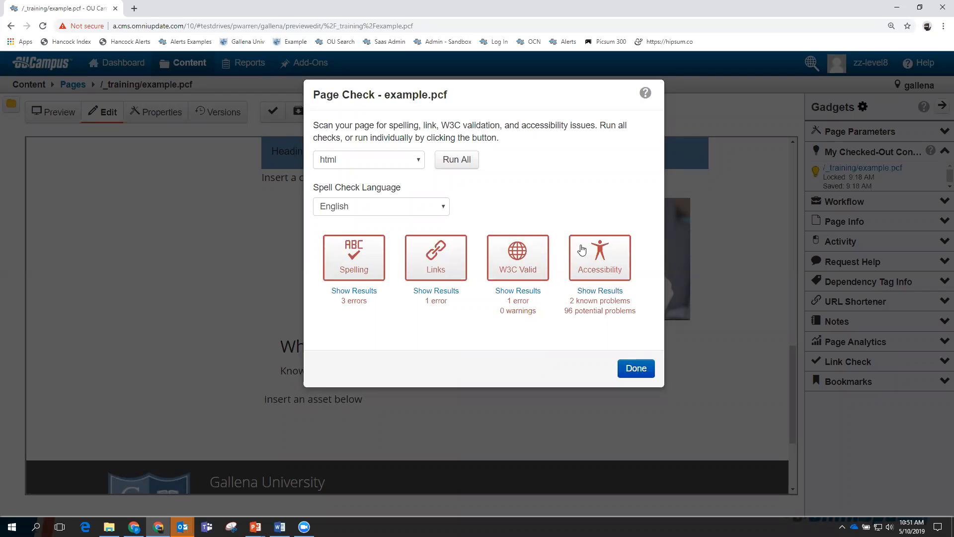
Review the 96 potential accessibility problems for example.pcf, then close the results.
left_click(598, 292)
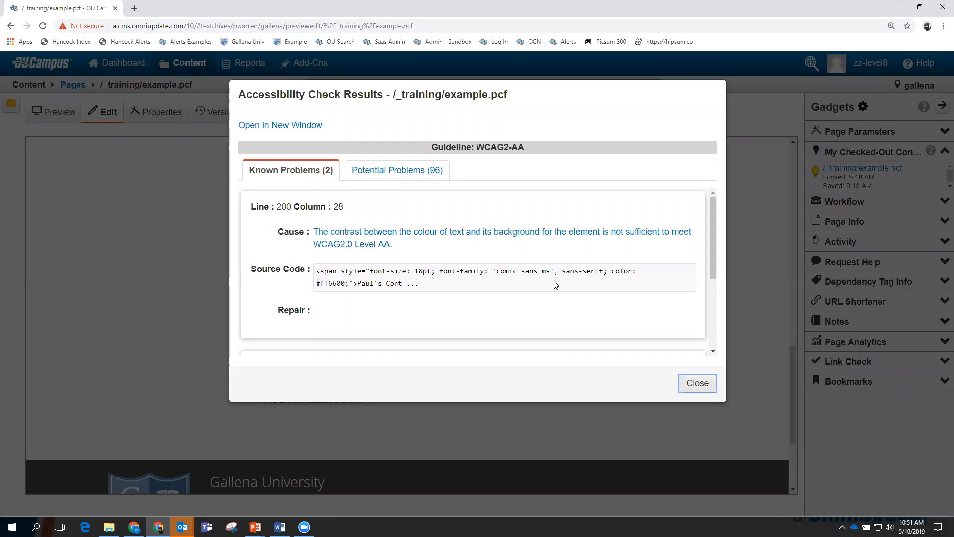
left_click(415, 174)
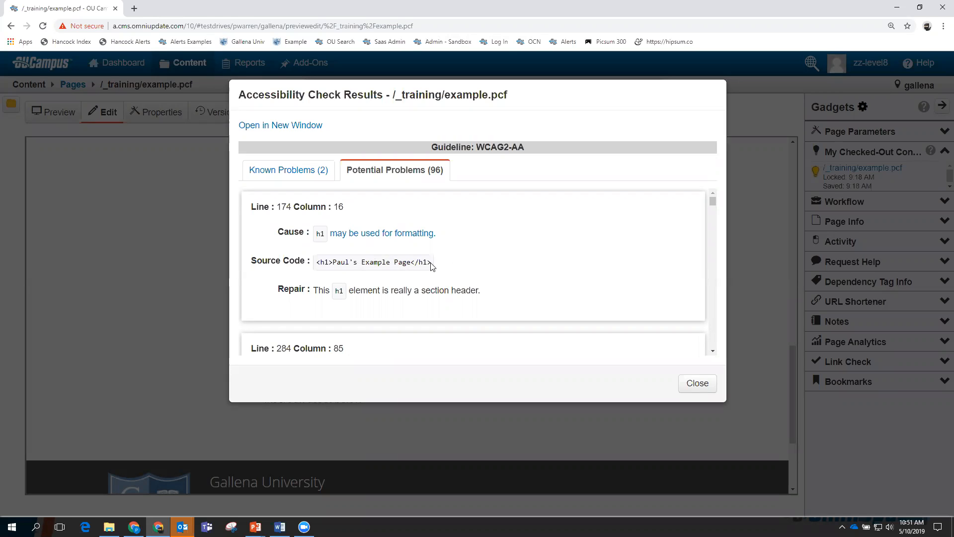
left_click(696, 383)
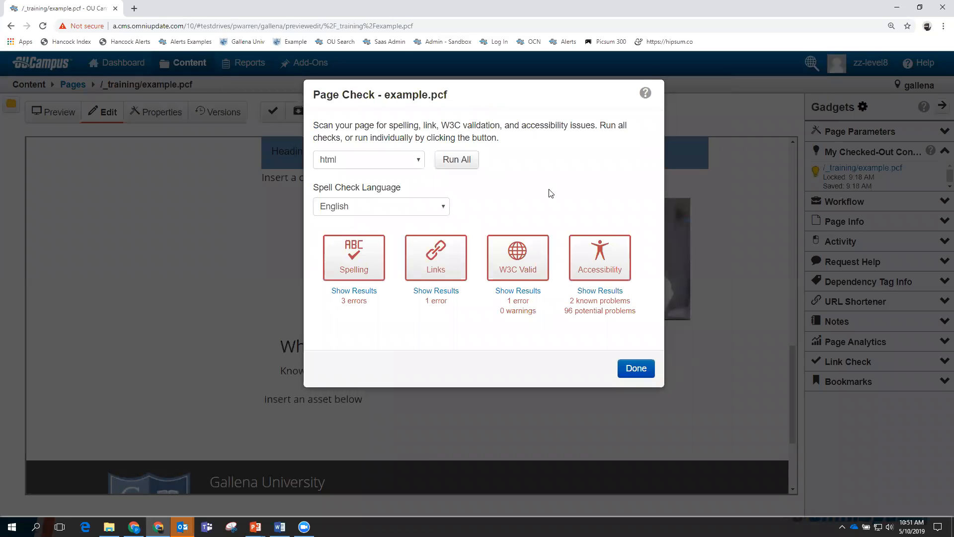
Publish example.pcf with English spell check and version description 'Publishing Snippet and others'.
left_click(635, 367)
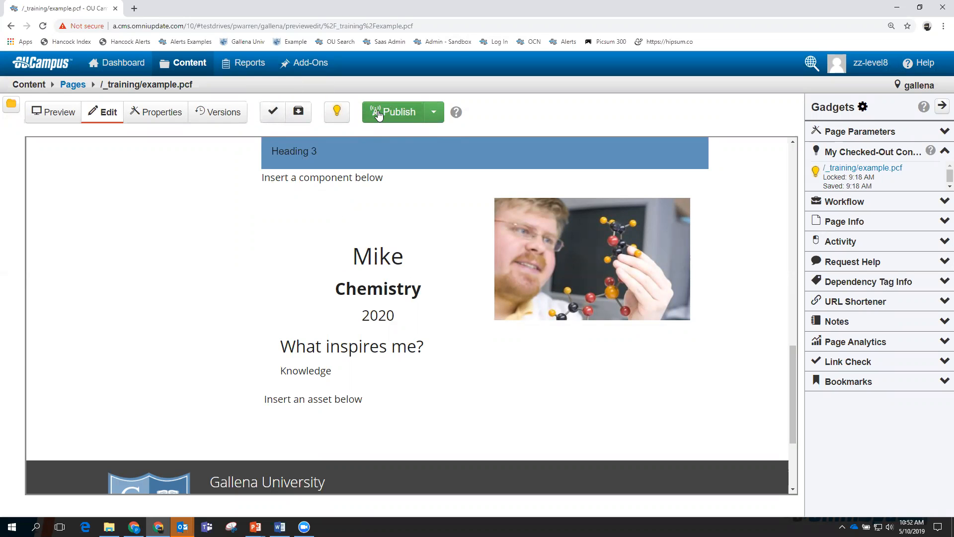
left_click(396, 113)
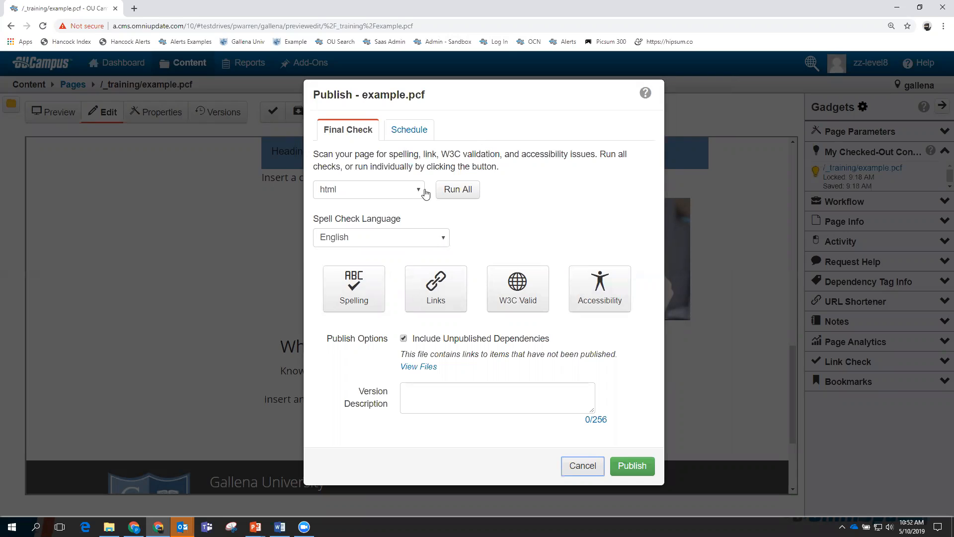
left_click(446, 242)
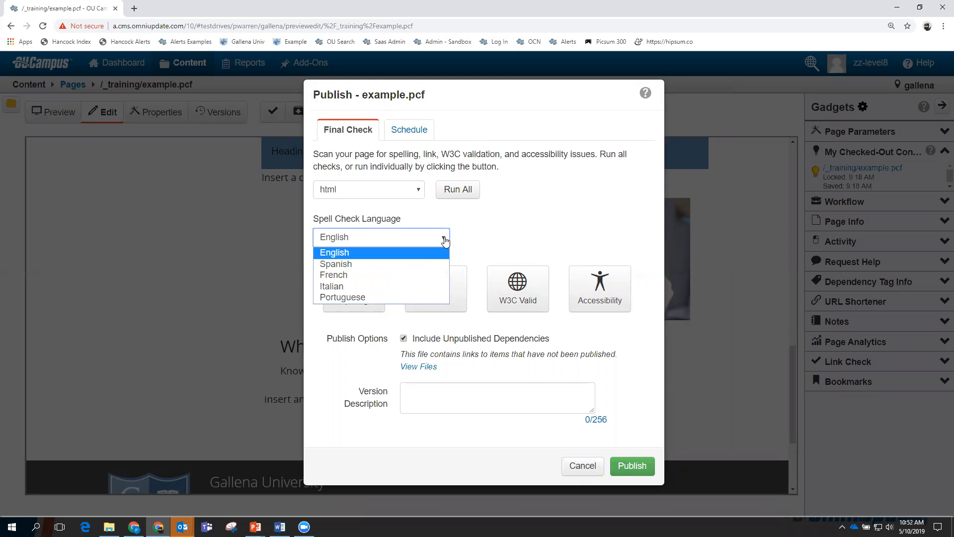
left_click(445, 242)
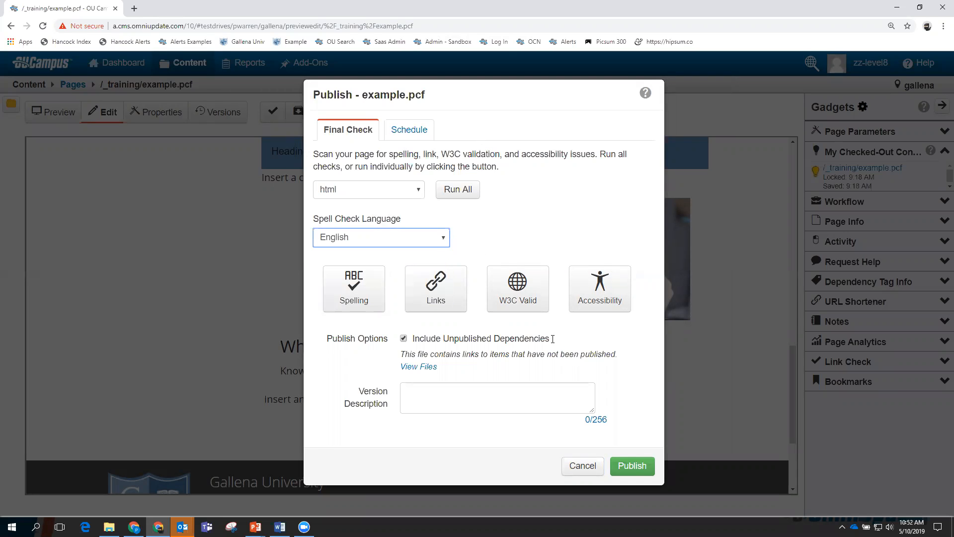
left_click(441, 400)
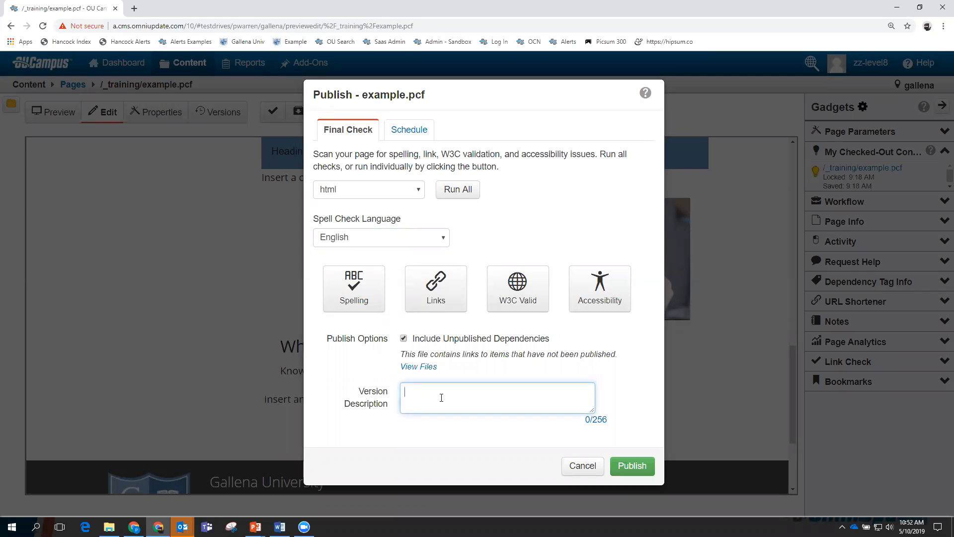
type("Publishing Snippet and others")
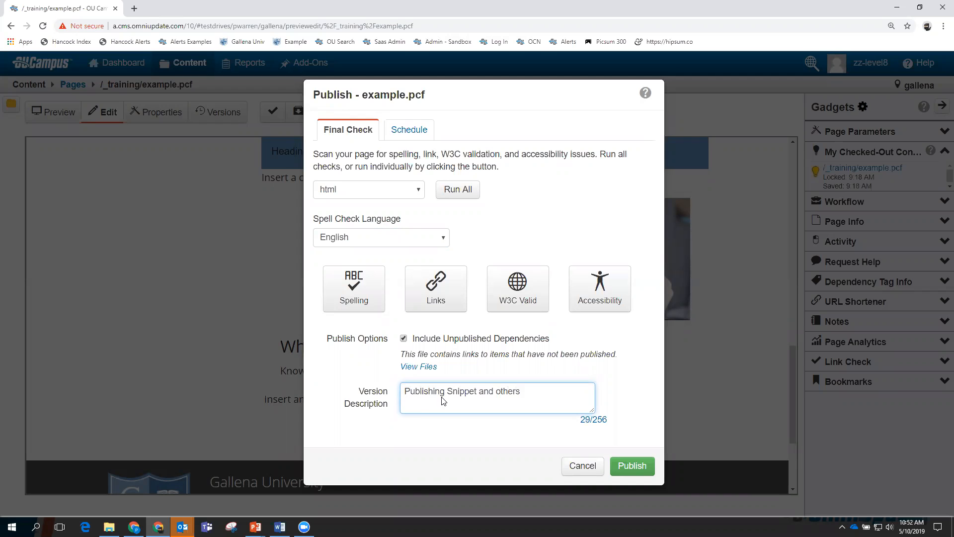
left_click(633, 465)
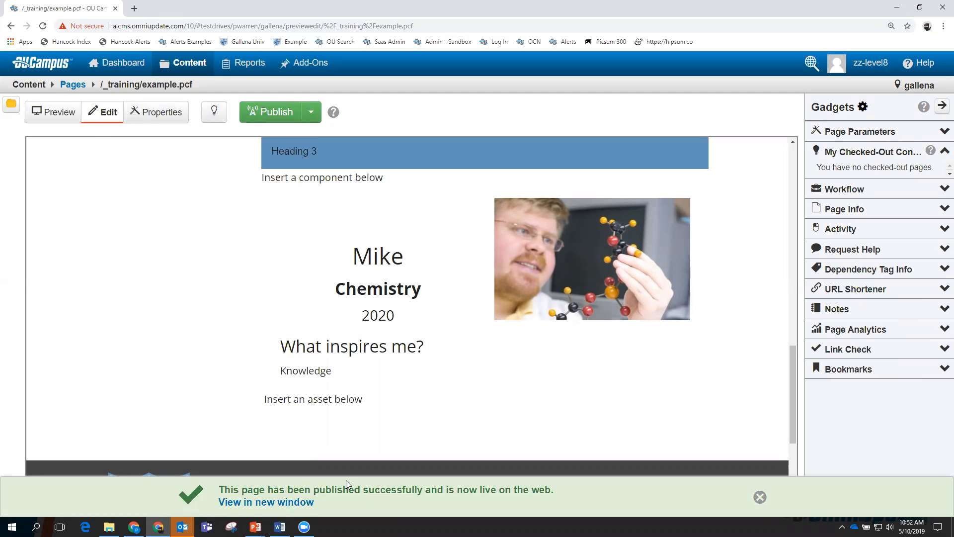
Open the published page in a new tab and collapse the Paul's Heading accordion panel.
left_click(268, 503)
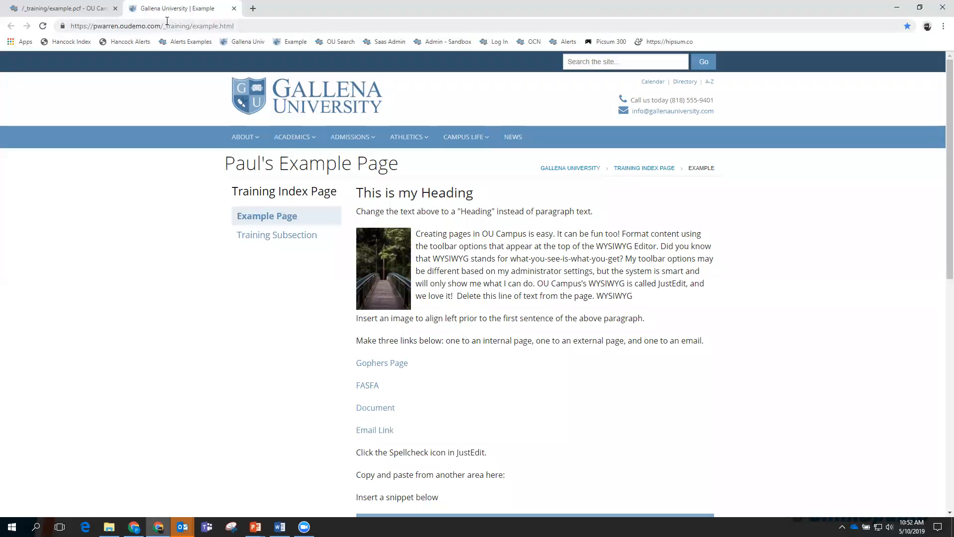
scroll(726, 329, "down", 6)
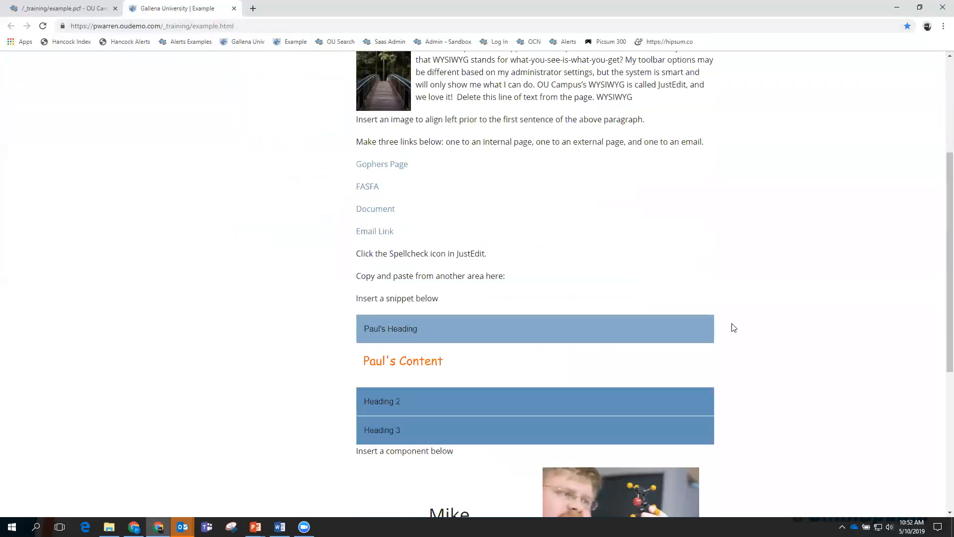
left_click(405, 240)
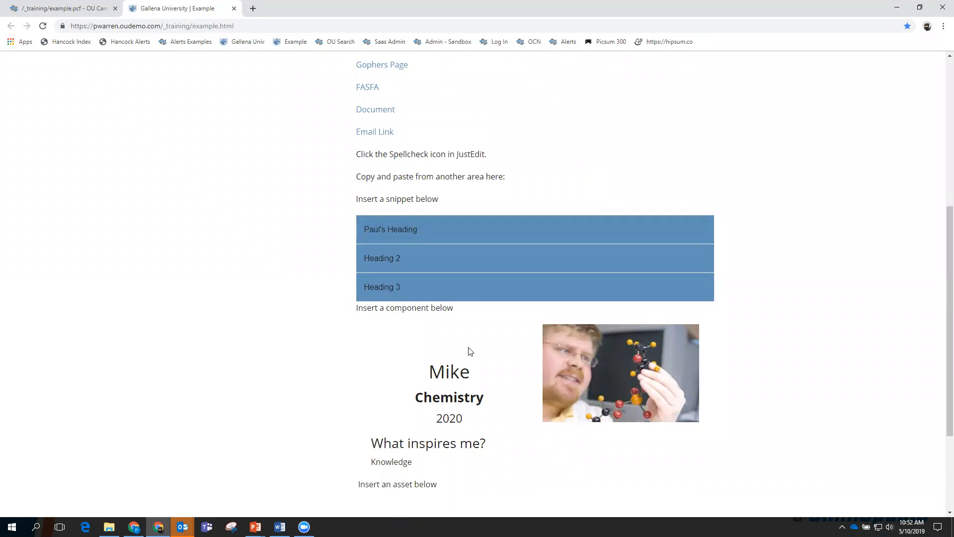
scroll(540, 396, "down", 2)
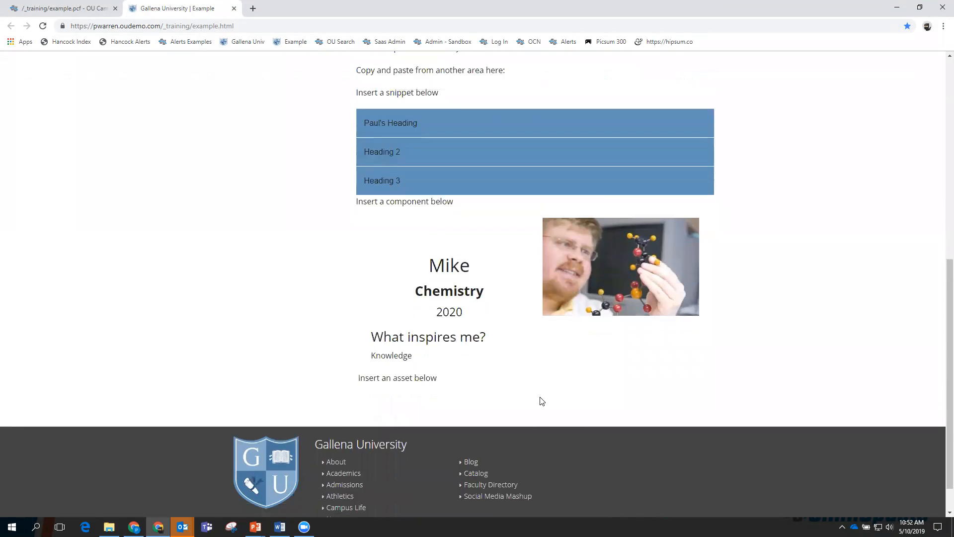
scroll(540, 397, "up", 7)
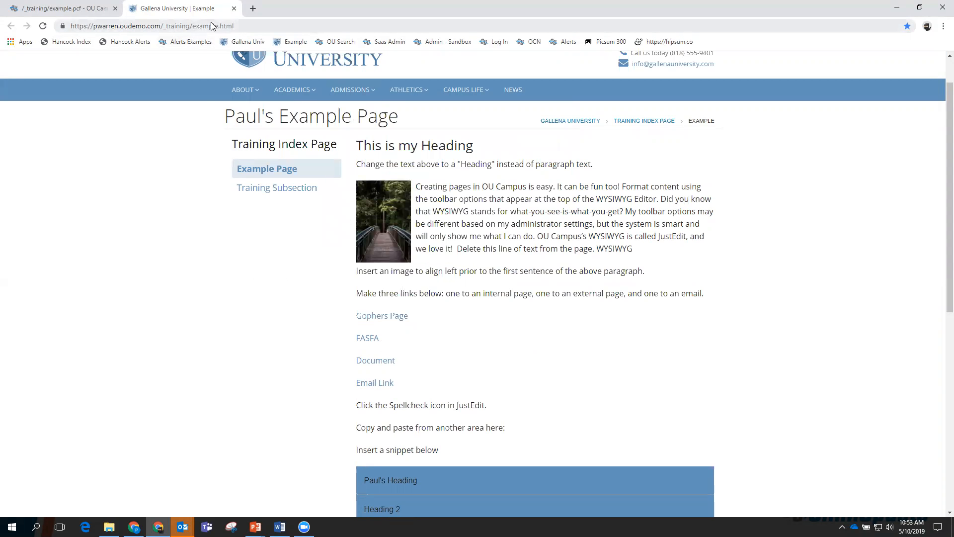
Close the live-site tab and scroll through the example.pcf preview in the editor.
left_click(233, 11)
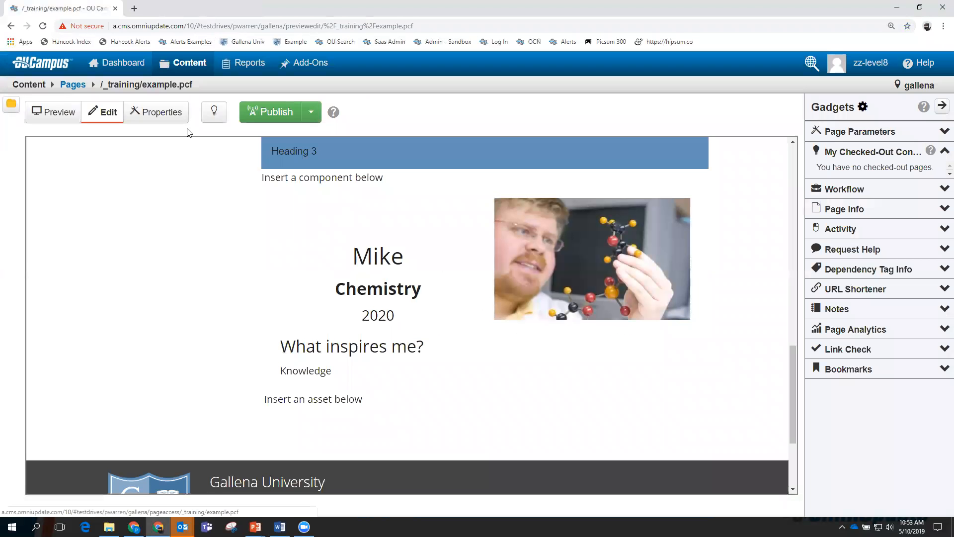
scroll(178, 254, "up", 8)
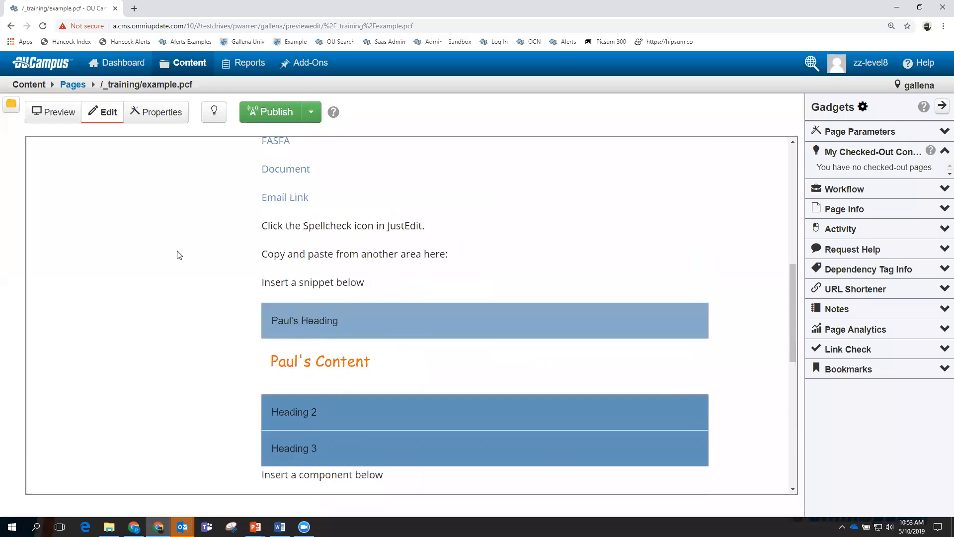
scroll(179, 255, "up", 5)
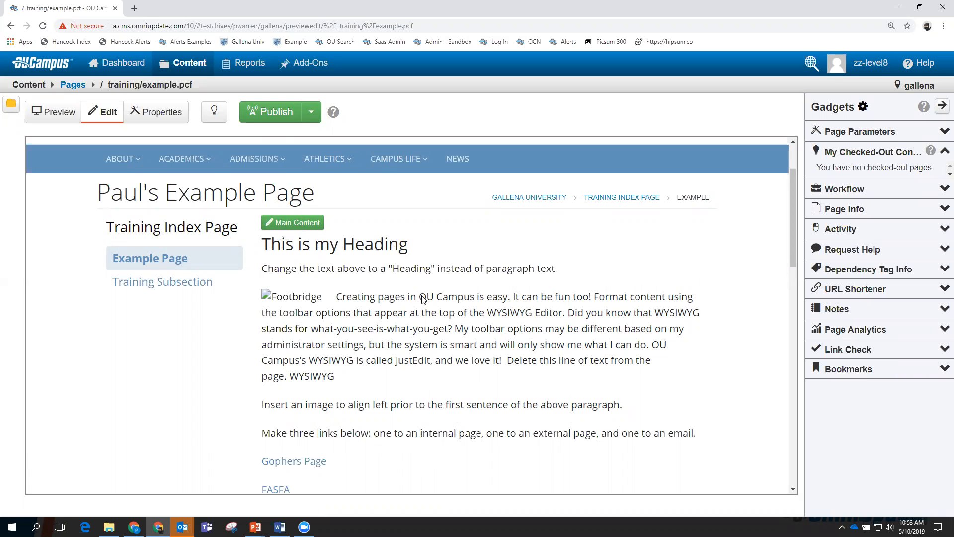
scroll(380, 297, "up", 2)
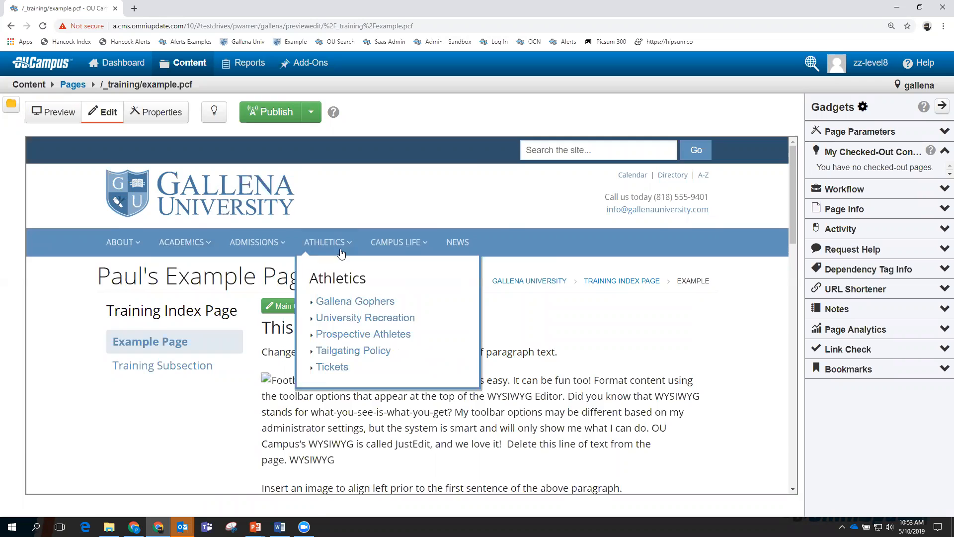
scroll(345, 258, "down", 10)
scroll(348, 263, "down", 5)
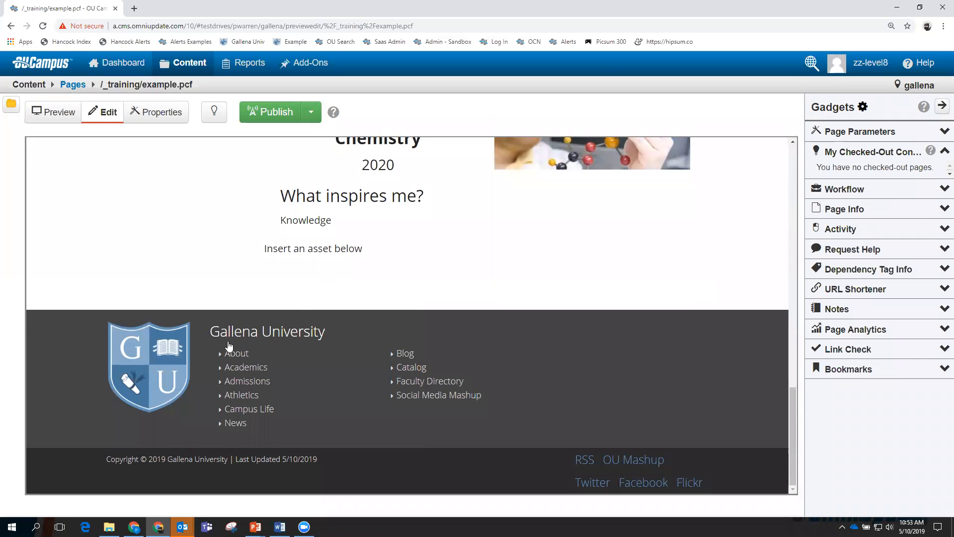
scroll(357, 356, "up", 15)
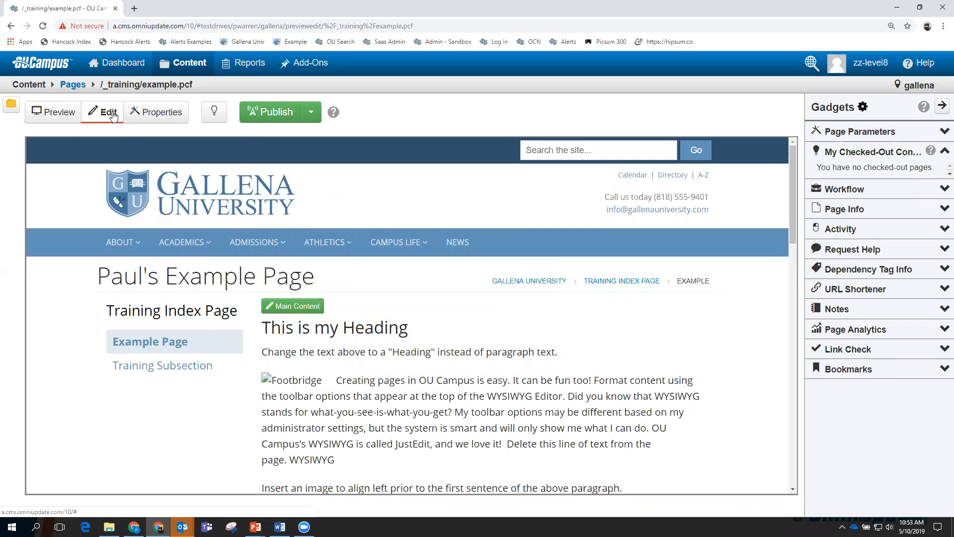
Navigate from _training up to the root, then into _resources/includes/header.
left_click(74, 86)
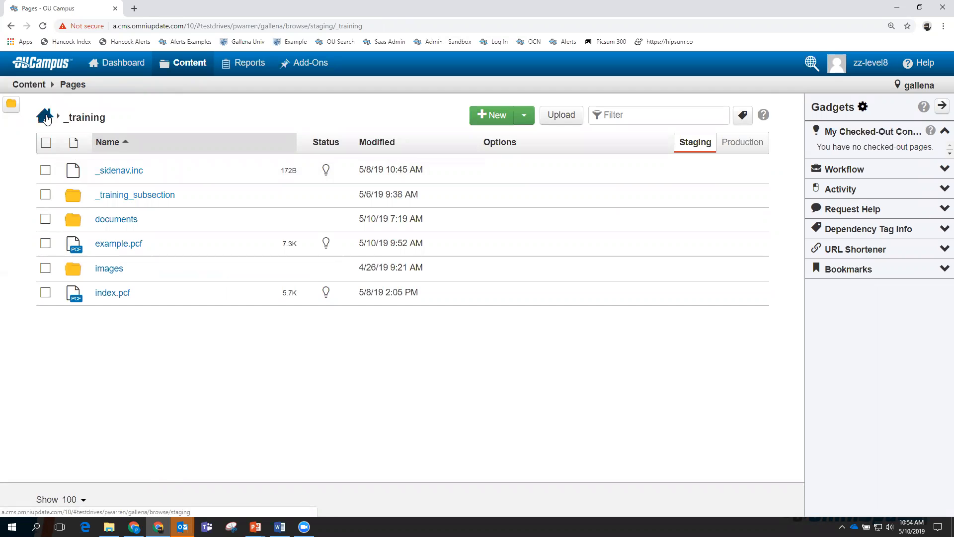
left_click(46, 118)
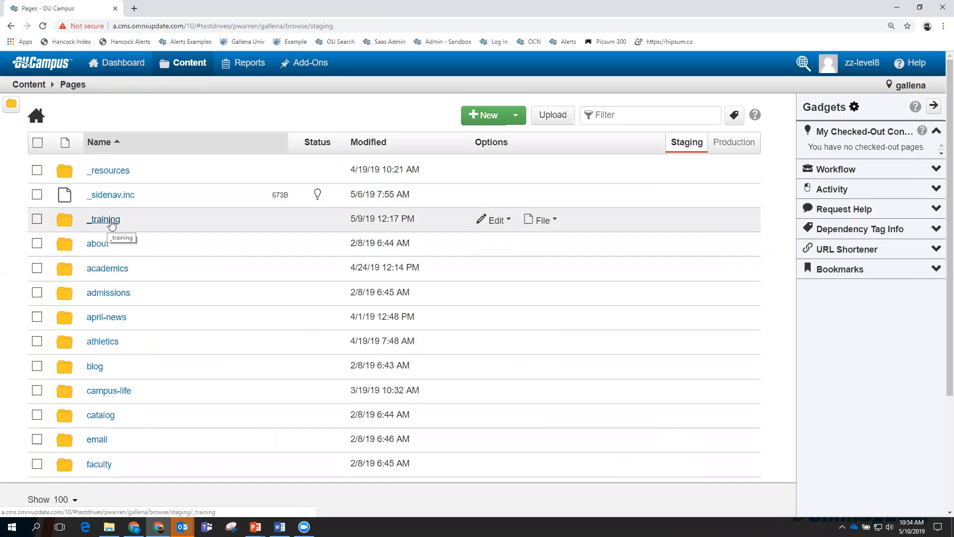
left_click(108, 172)
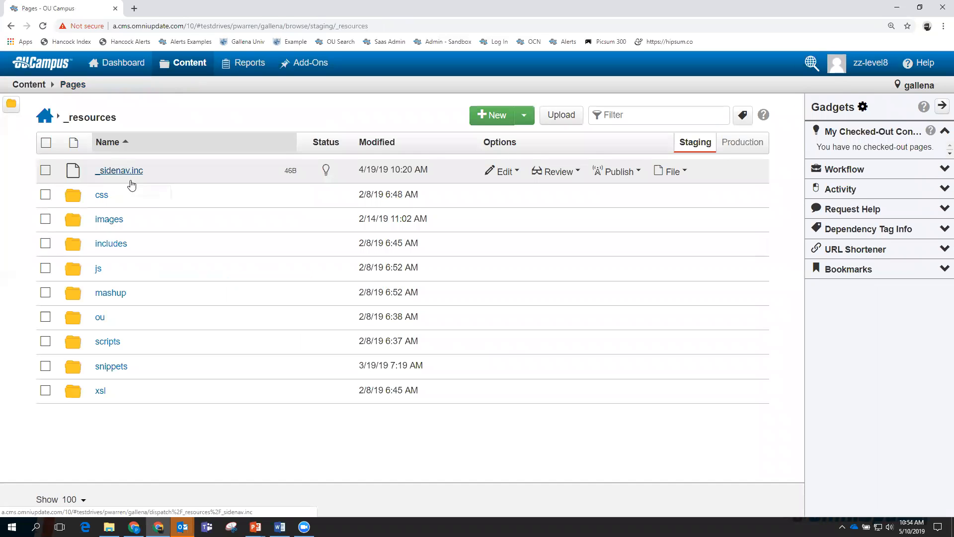
left_click(111, 244)
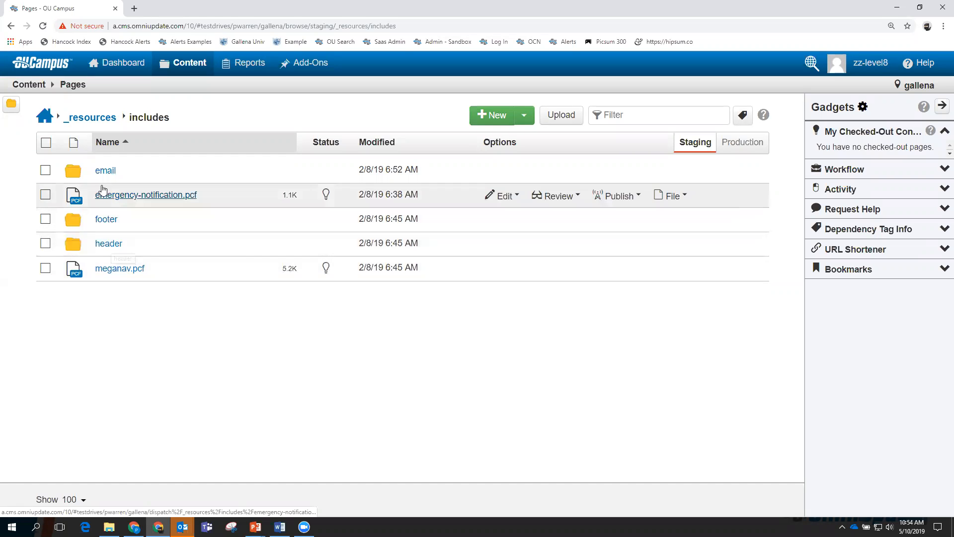
left_click(110, 244)
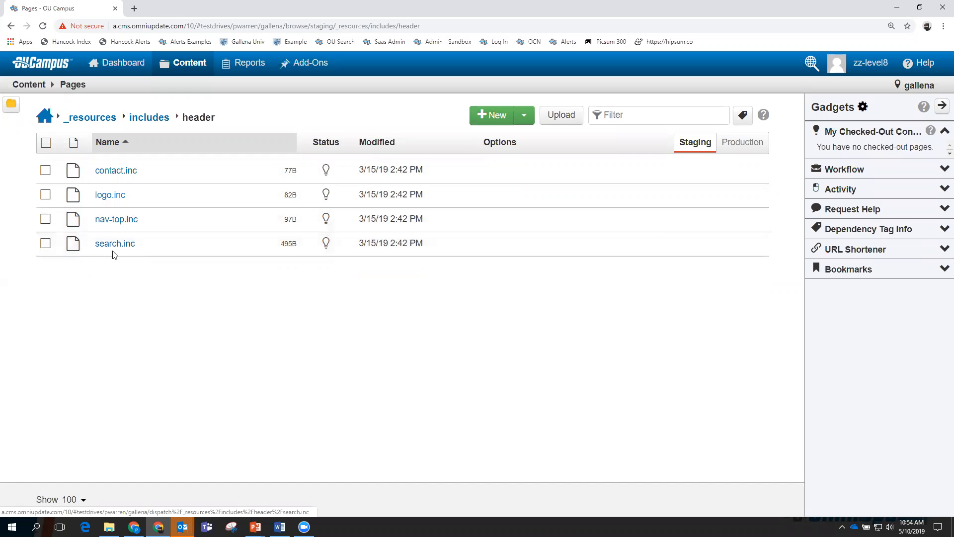
Open the live Example page in a separate tab and zoom it in.
mouse_move(209, 72)
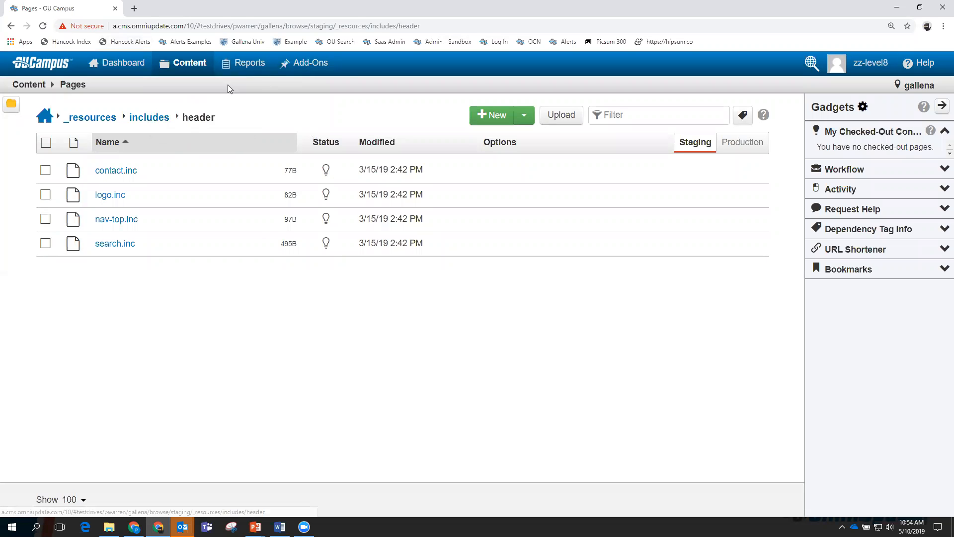
right_click(297, 43)
left_click(316, 49)
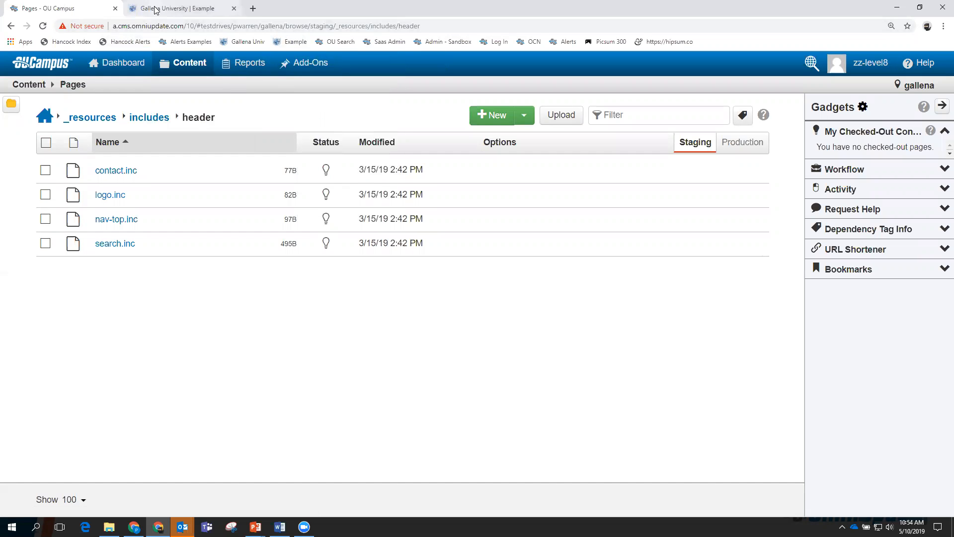
left_click(214, 9)
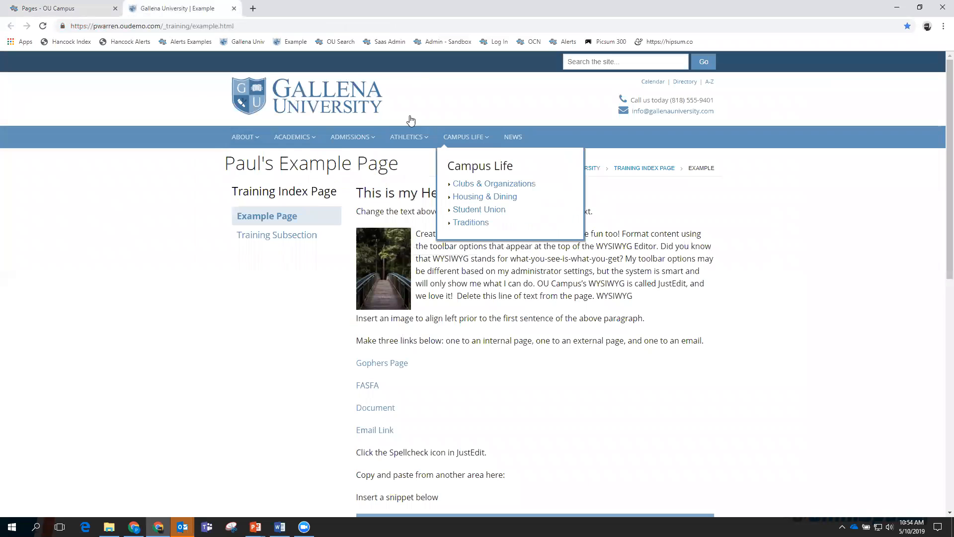
key("ctrl+plus")
key("ctrl+plus")
key("ctrl+plus")
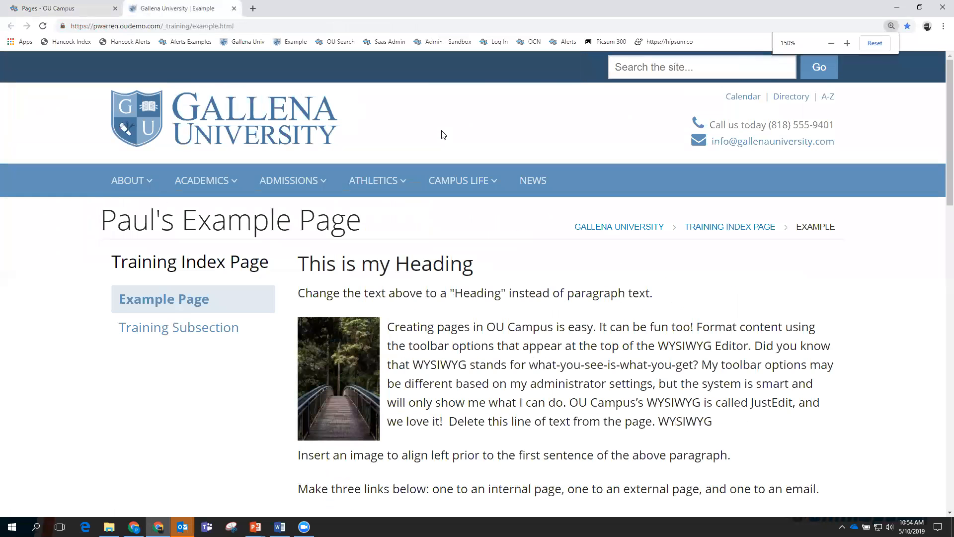
Check out nav-top.inc and contact.inc from the header folder for editing.
left_click(70, 8)
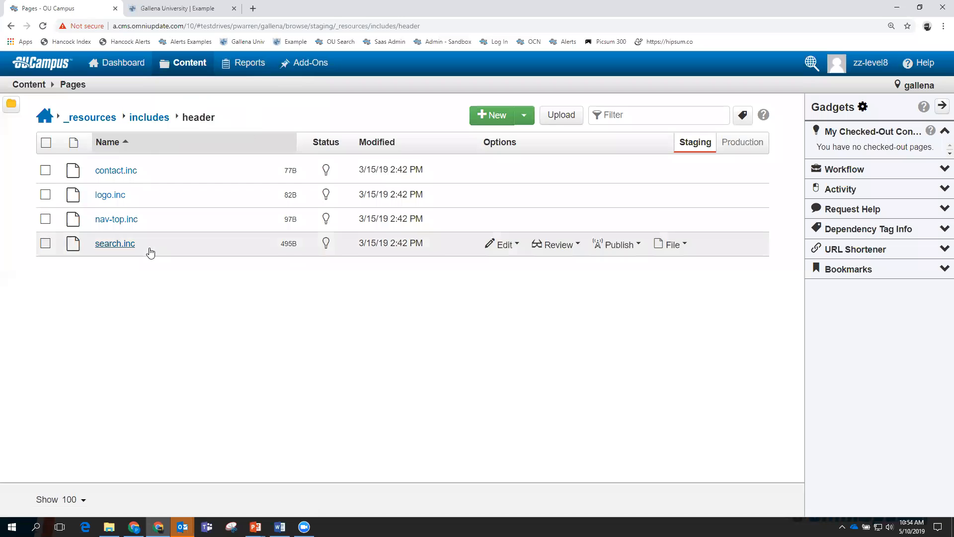
left_click(118, 222)
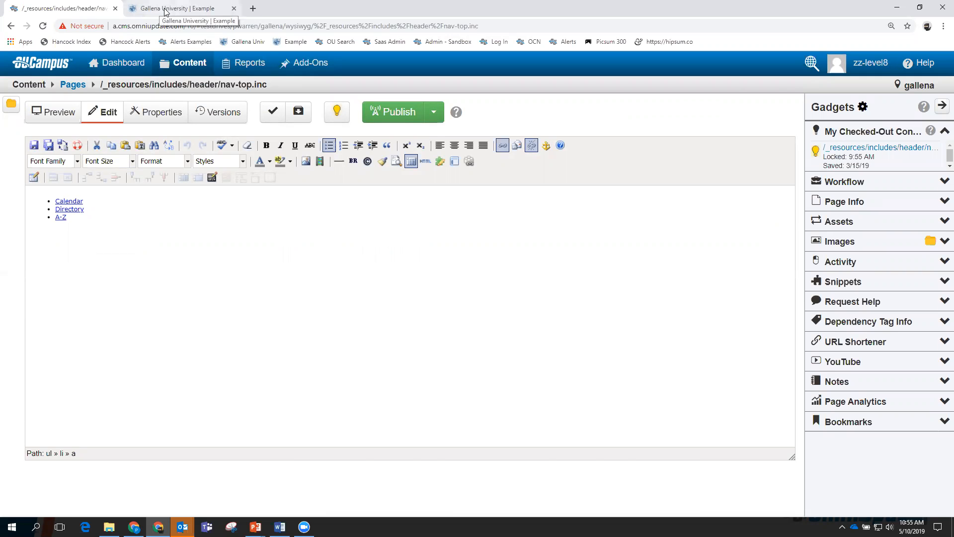
left_click(179, 9)
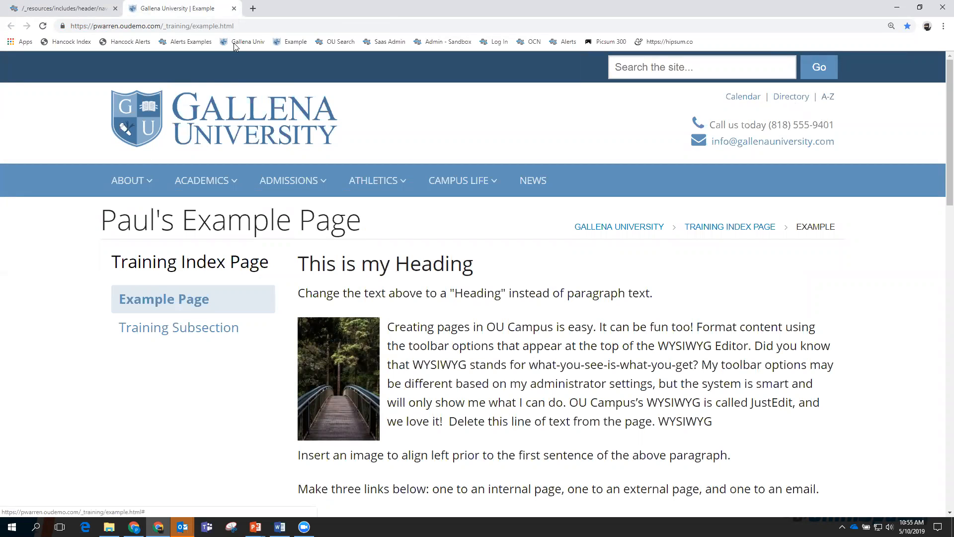
left_click(64, 8)
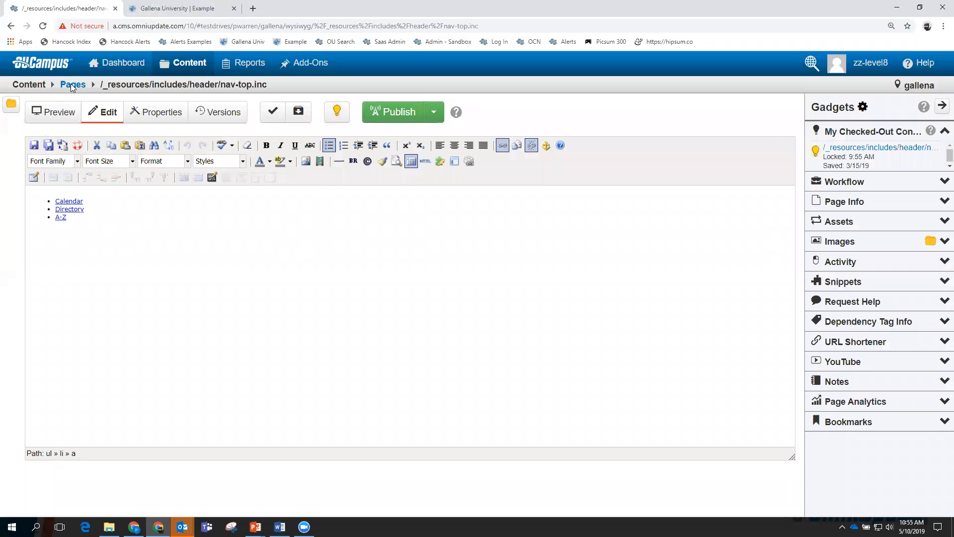
left_click(11, 26)
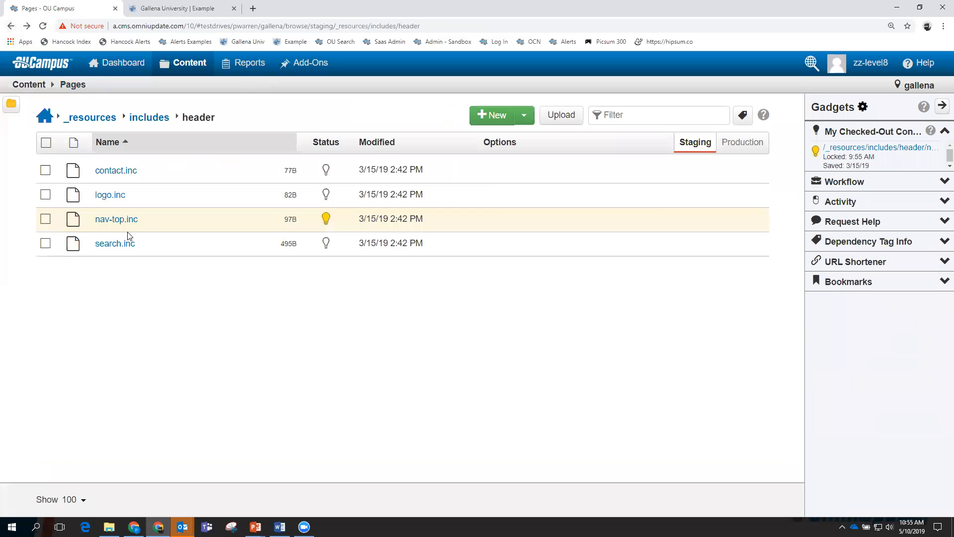
left_click(123, 170)
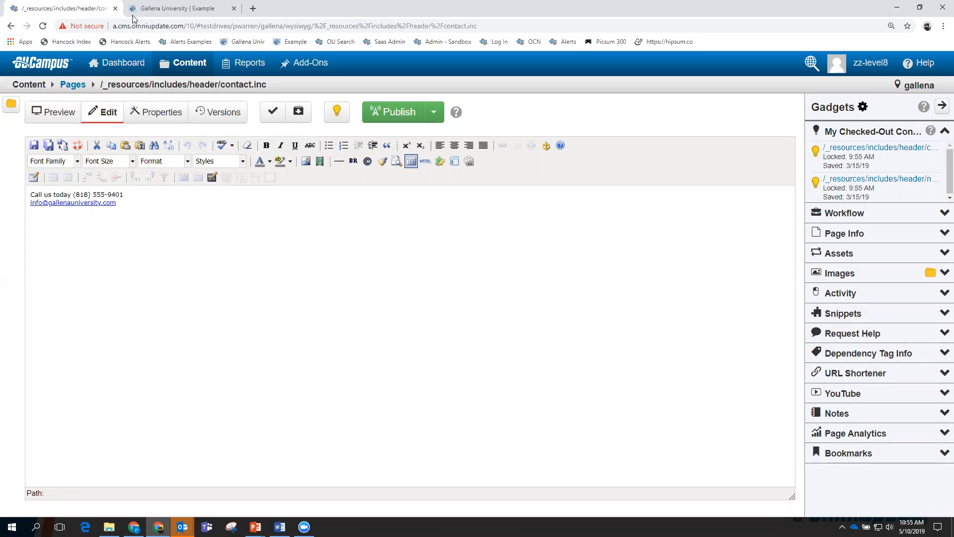
Close the live Example page tab and return from the header folder to the site's top level.
left_click(173, 9)
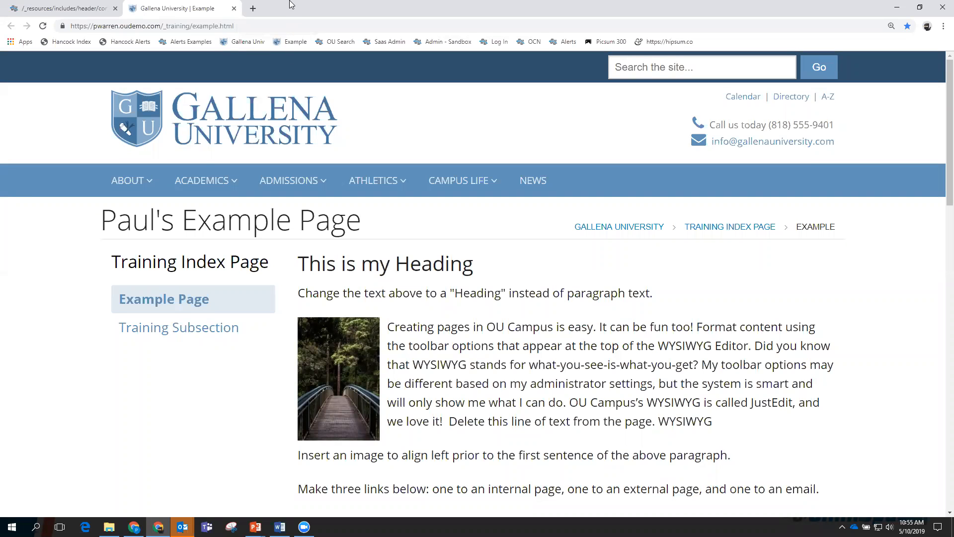
left_click(234, 9)
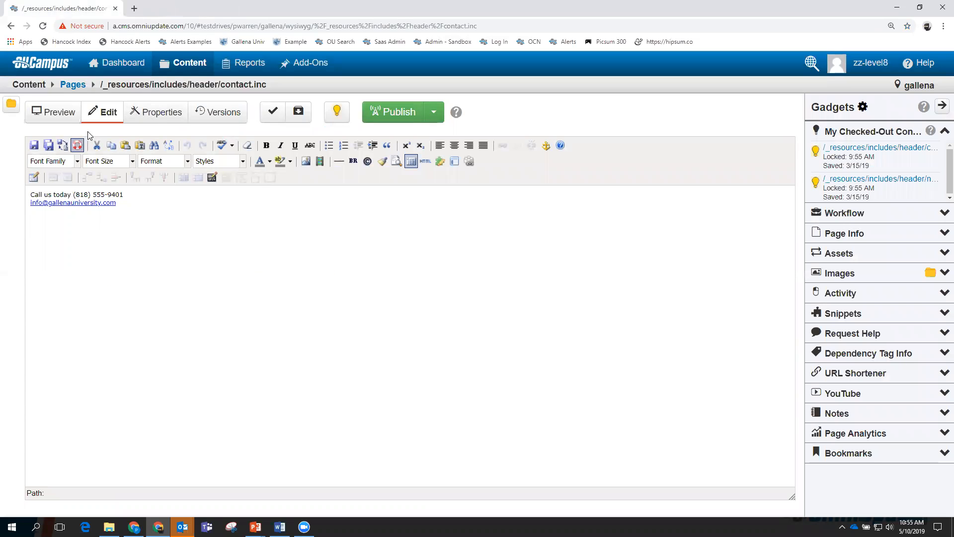
mouse_move(180, 73)
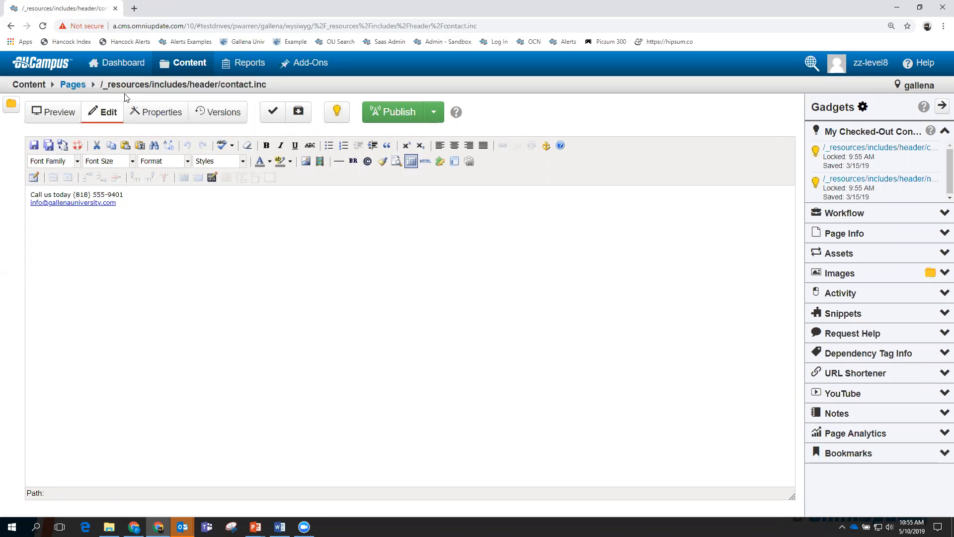
left_click(73, 84)
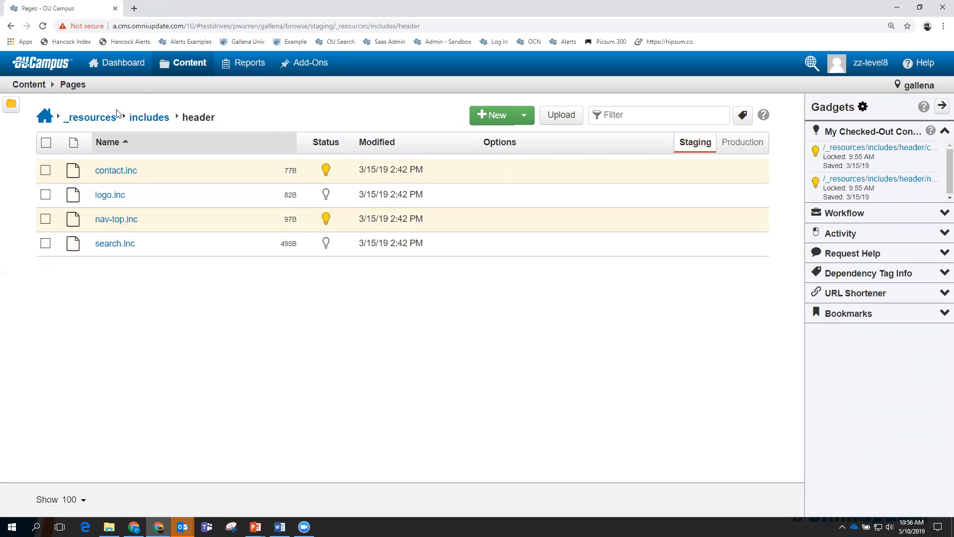
left_click(45, 119)
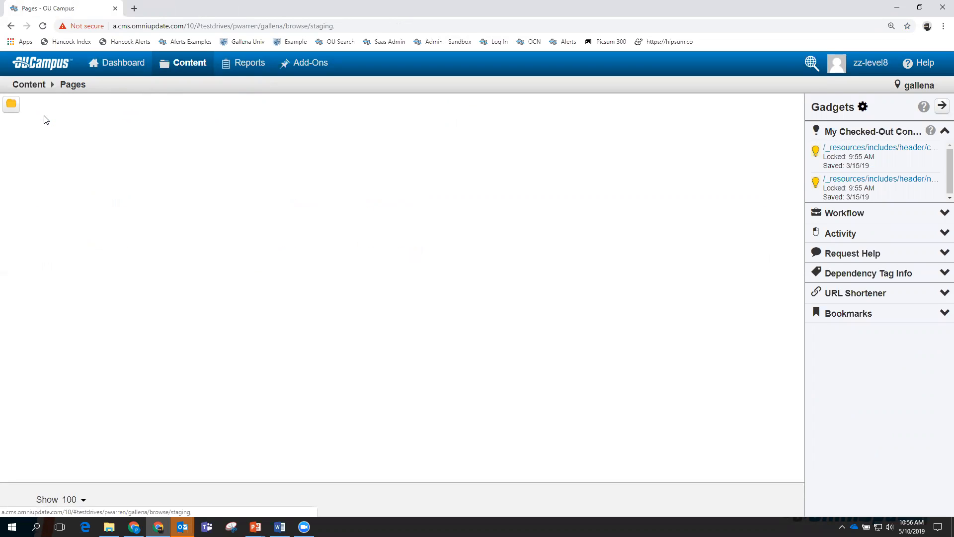
Open _training/example.pcf and collapse the Gadgets sidebar to widen the preview.
left_click(102, 221)
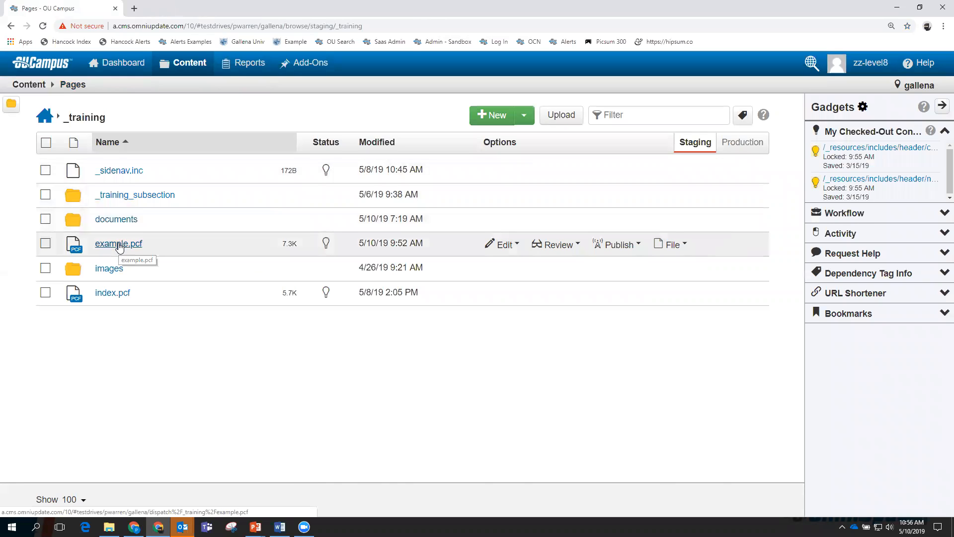
left_click(119, 245)
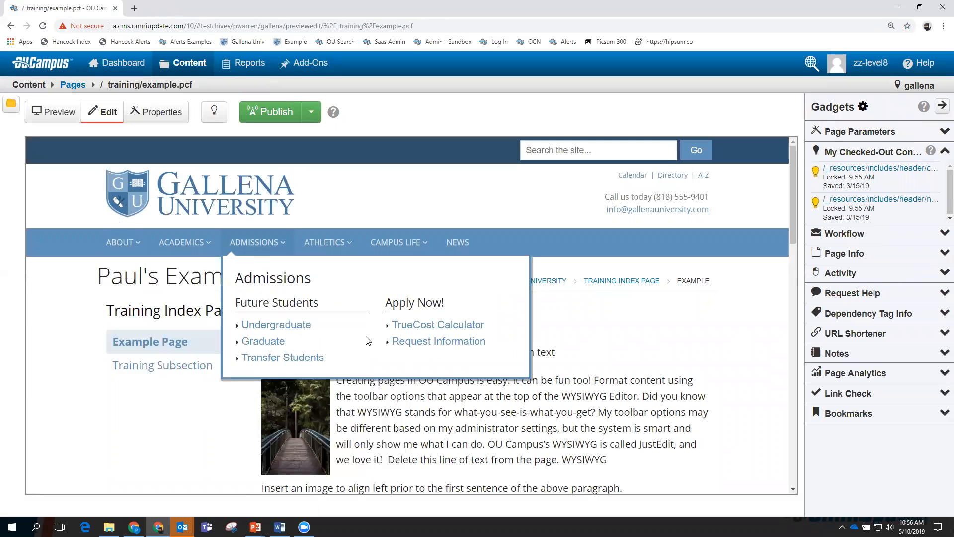
mouse_move(302, 232)
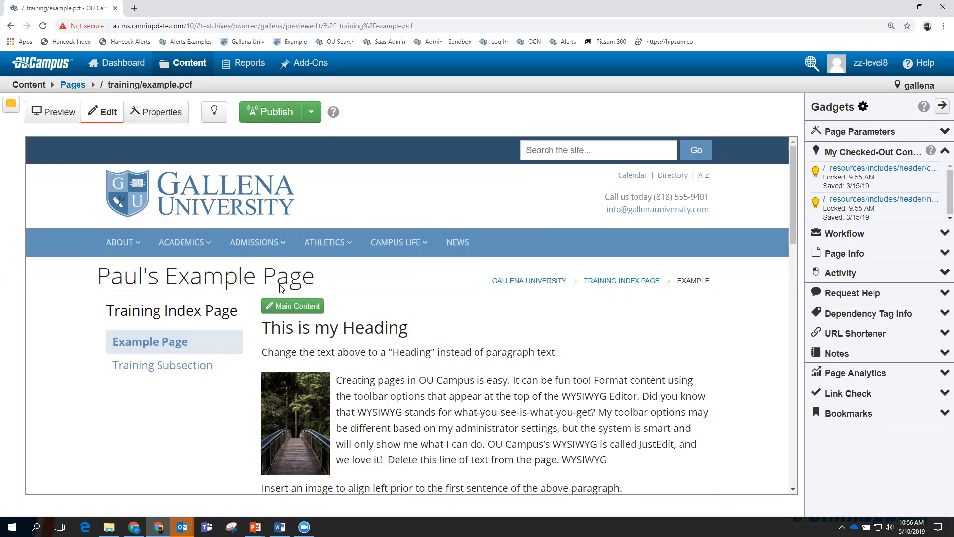
left_click(941, 107)
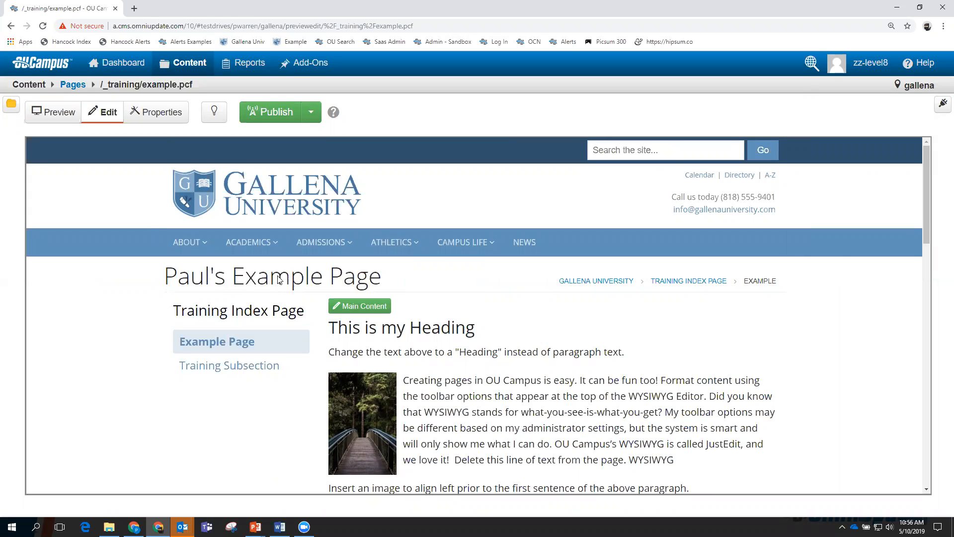
Check out example.pcf and bring up its Properties parameters form for editing.
left_click(149, 113)
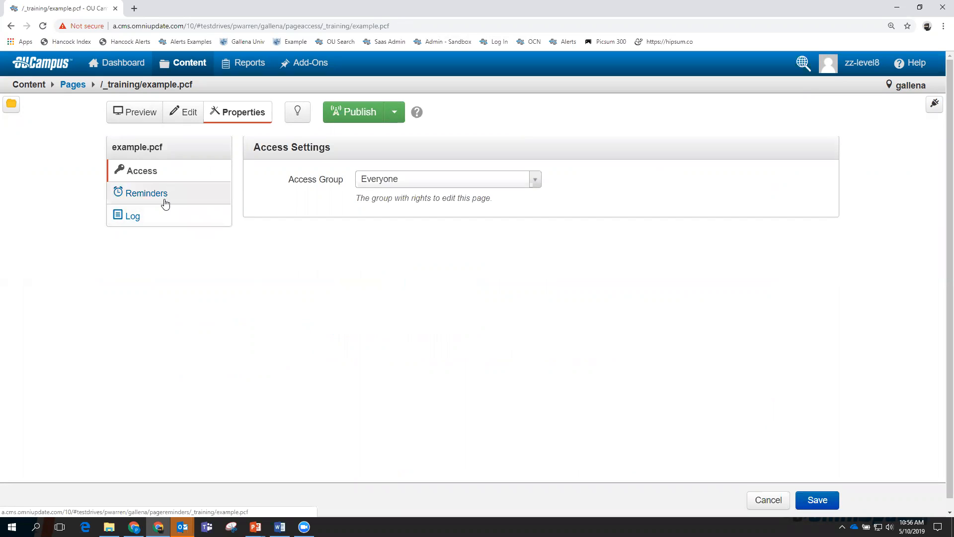
left_click(298, 111)
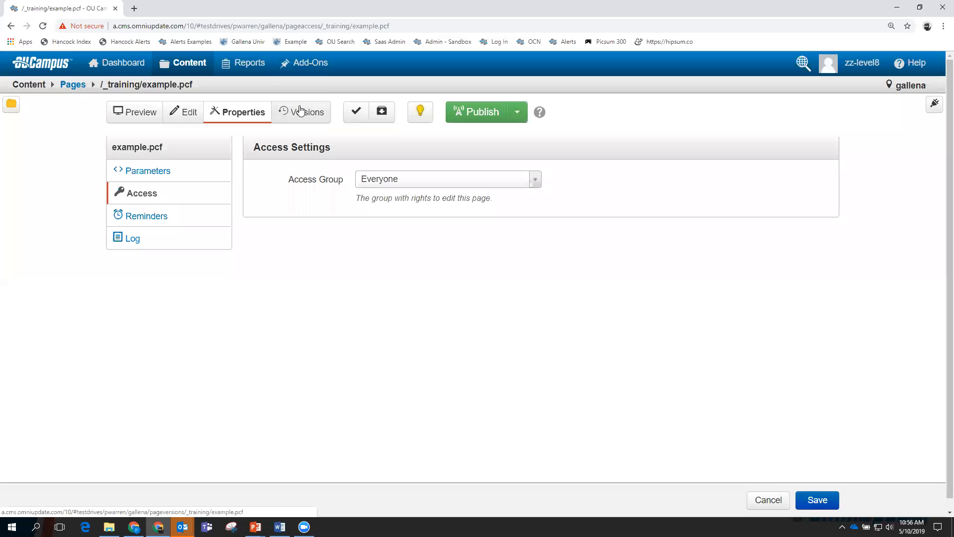
left_click(155, 172)
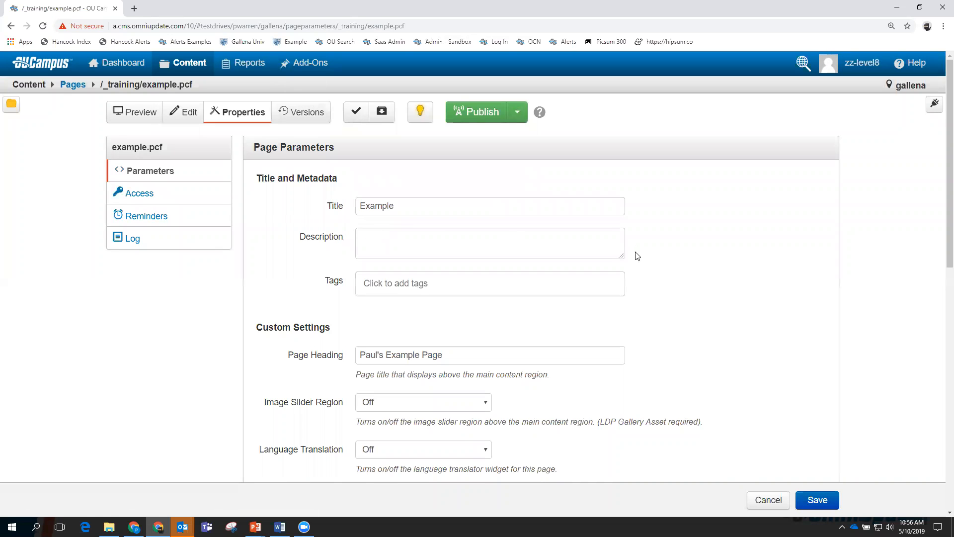
Delete the personal name from the Page Heading so it reads 'Example Page', and save.
scroll(636, 256, "down", 2)
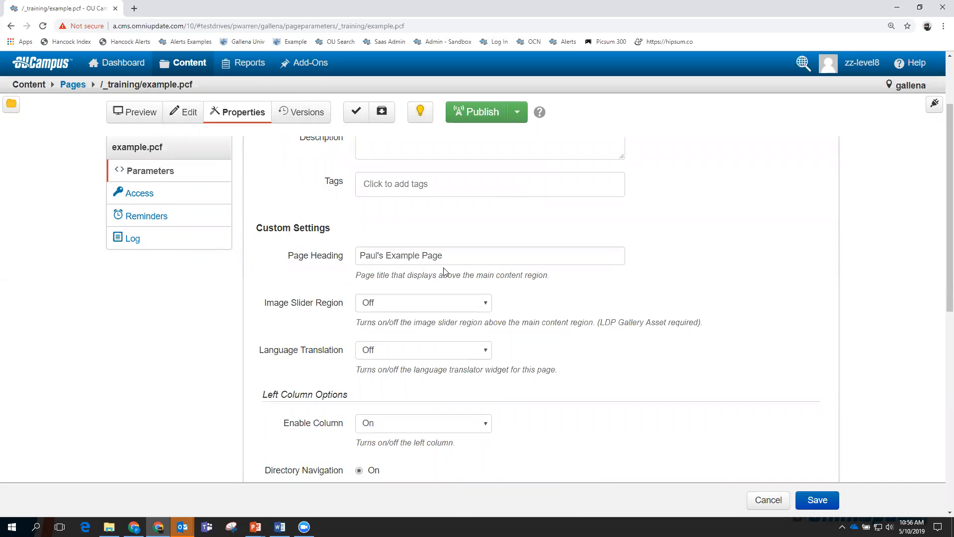
scroll(495, 282, "down", 4)
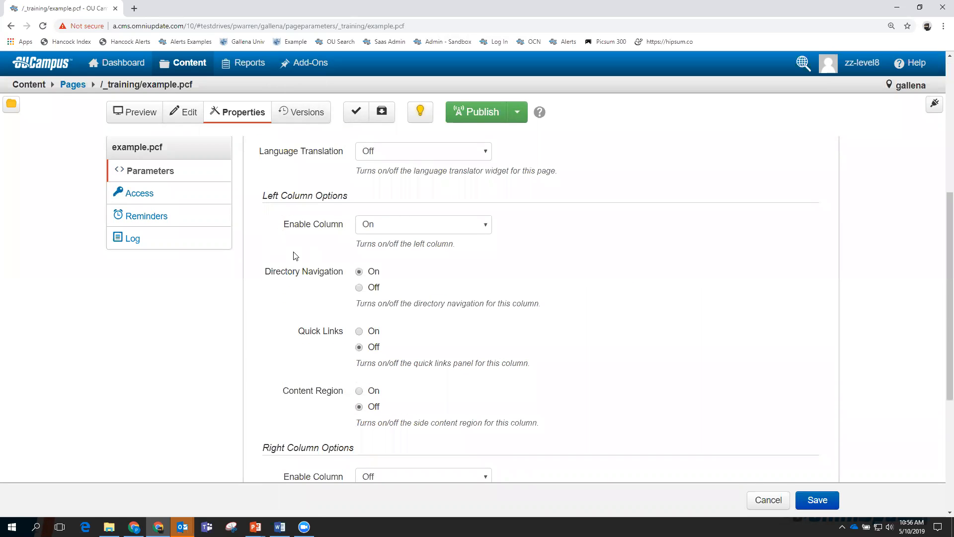
scroll(296, 247, "down", 1)
scroll(294, 156, "down", 2)
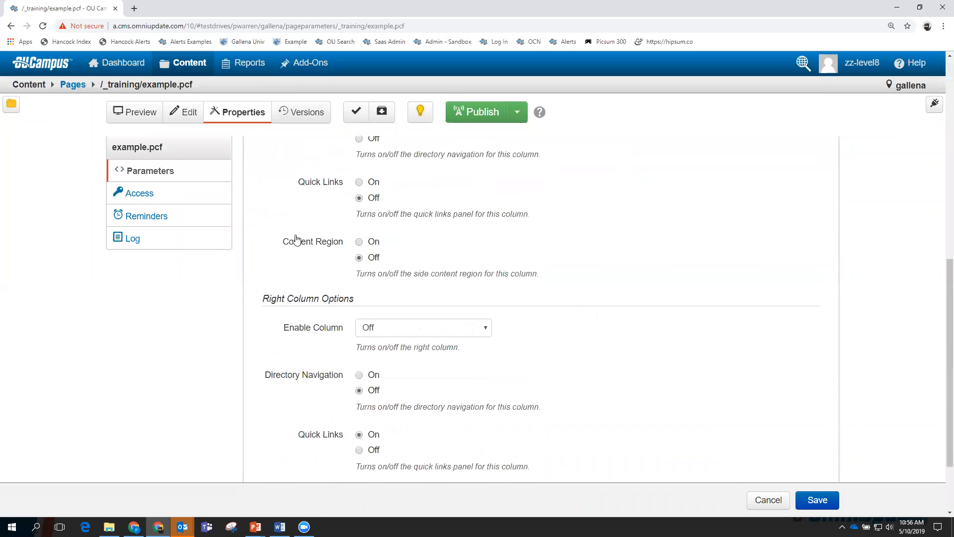
scroll(295, 283, "down", 1)
scroll(293, 283, "down", 1)
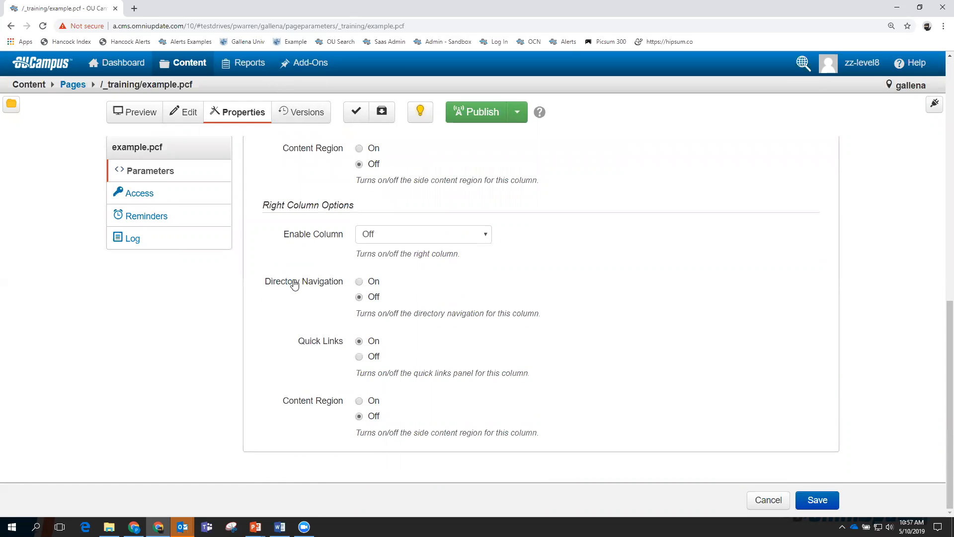
scroll(293, 280, "up", 9)
left_click_drag(388, 260, 364, 260)
key("BackSpace")
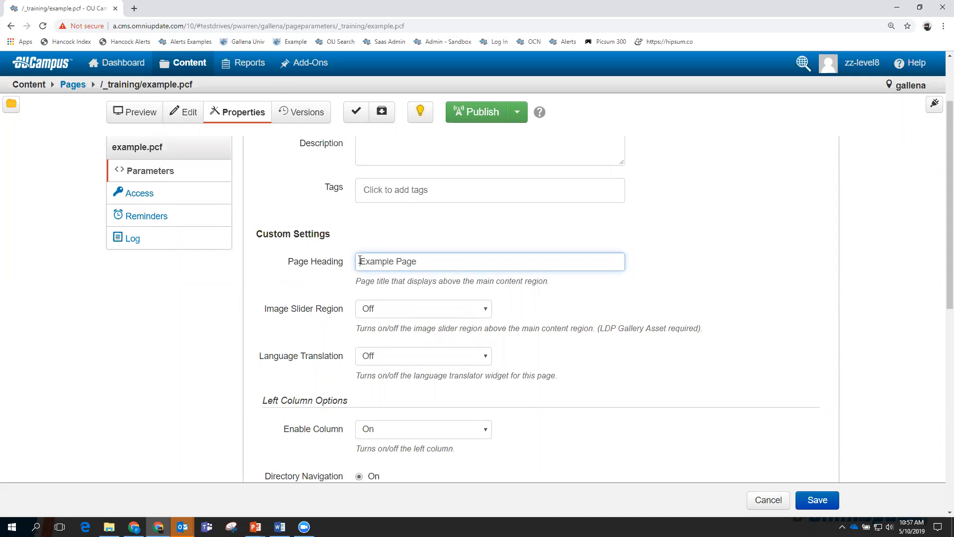
left_click(821, 501)
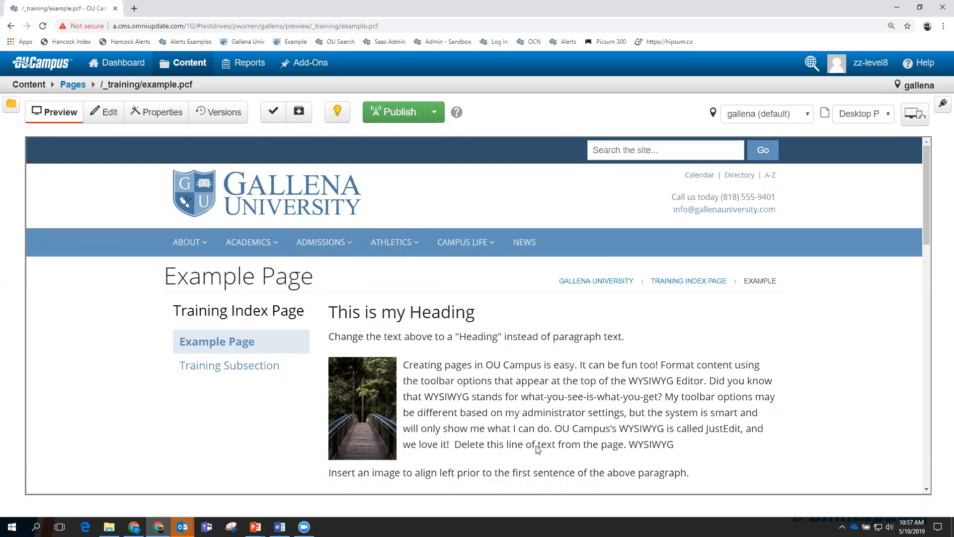
Restore the Gadgets sidebar, collapse My Checked-Out Content and expand Page Parameters.
left_click(943, 104)
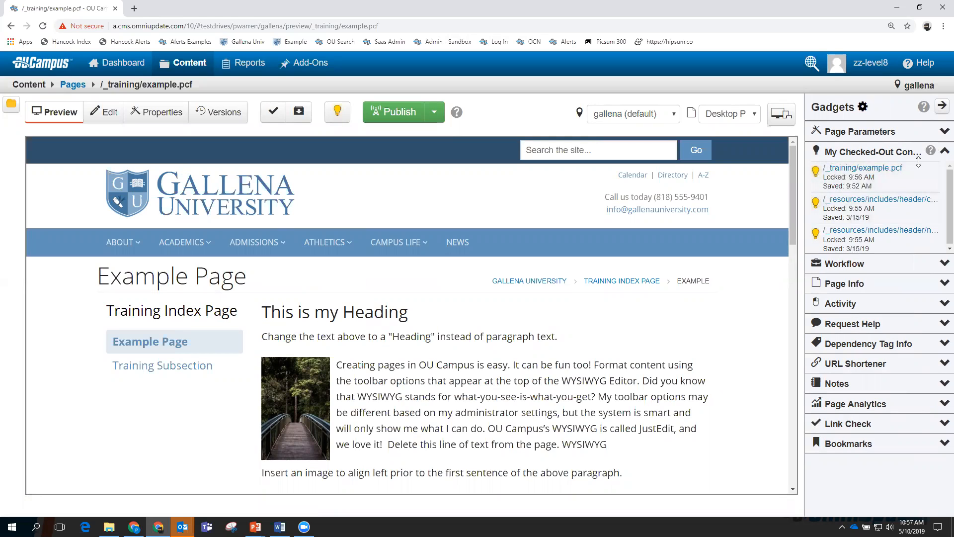
left_click(943, 152)
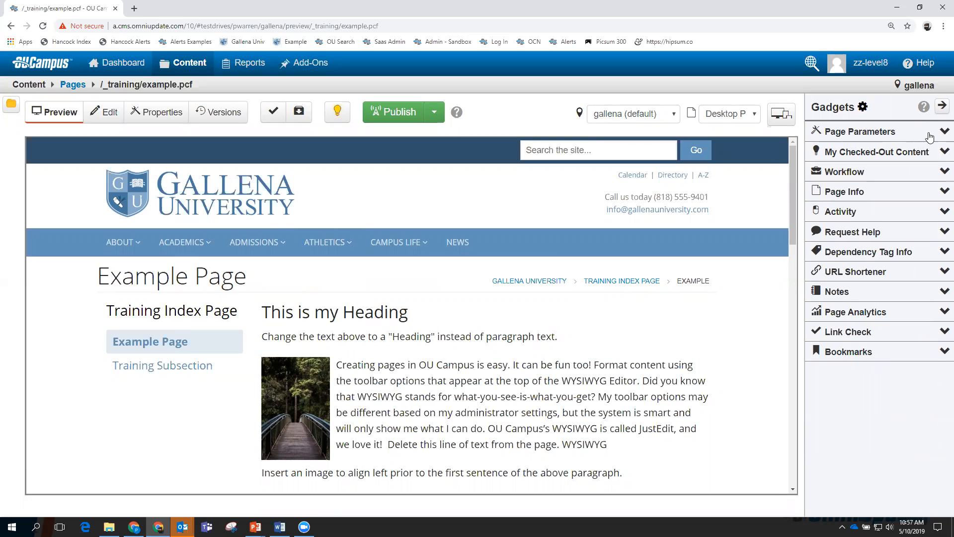
left_click(944, 132)
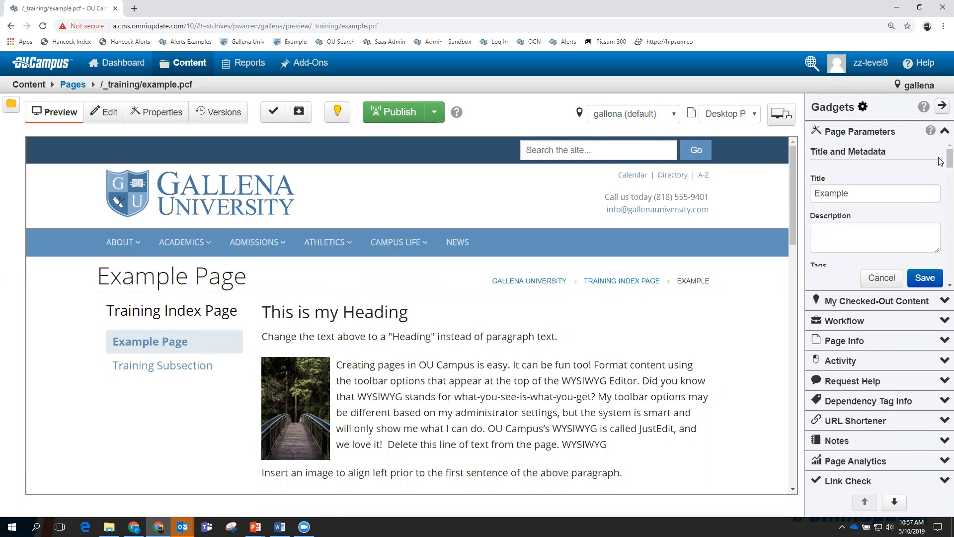
Set Right Column Enable Column to On and save, so Quick Links appears.
scroll(940, 163, "down", 3)
scroll(941, 167, "down", 3)
scroll(889, 172, "down", 2)
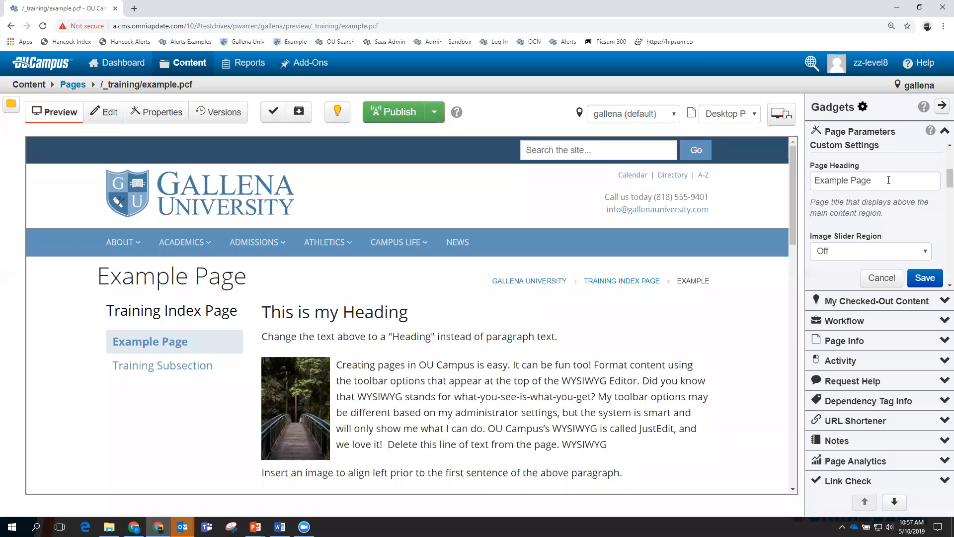
scroll(940, 190, "down", 3)
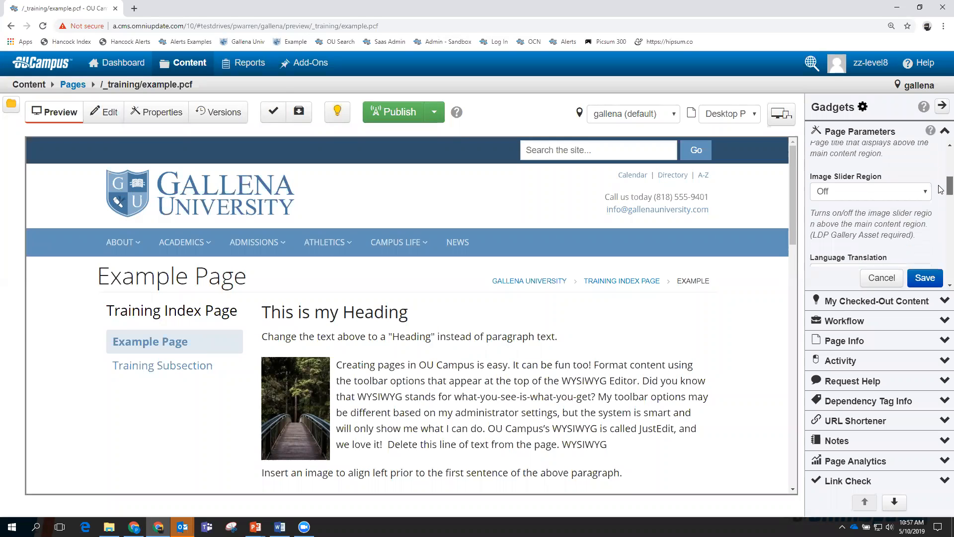
scroll(941, 191, "down", 5)
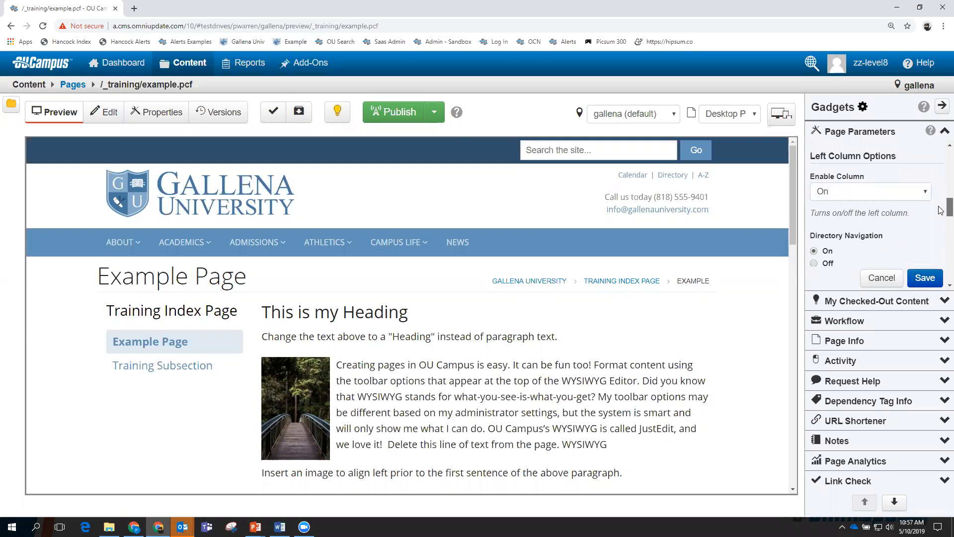
scroll(941, 214, "down", 5)
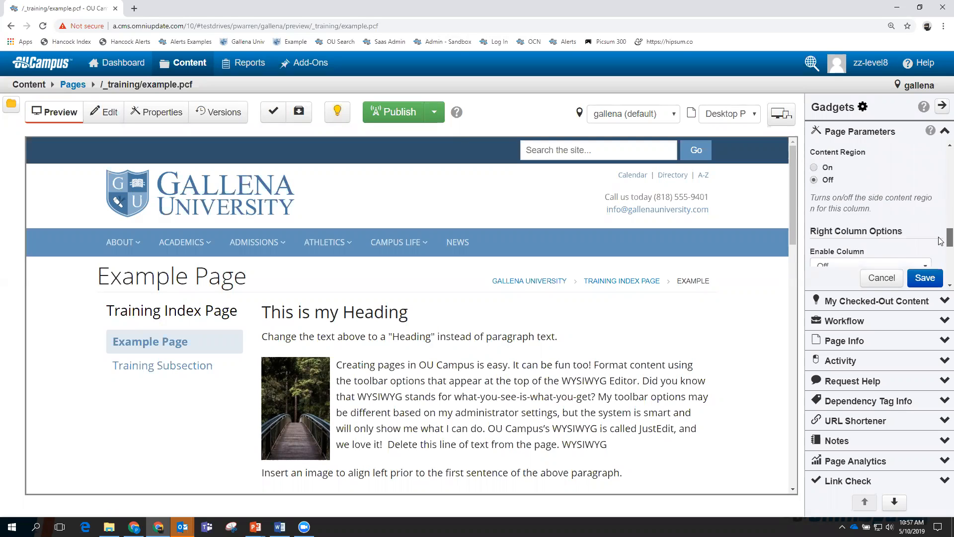
scroll(941, 224, "down", 3)
scroll(941, 238, "up", 5)
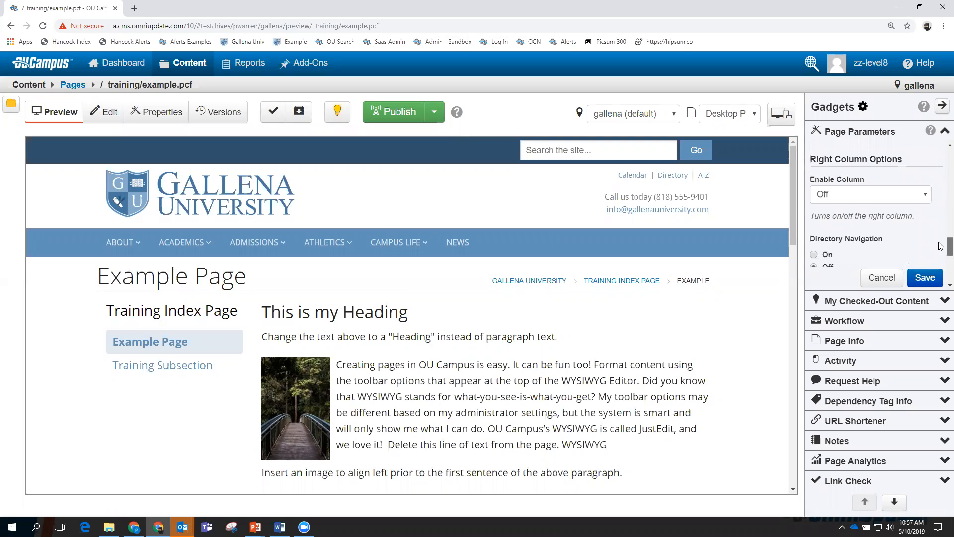
scroll(940, 238, "down", 3)
left_click(925, 198)
left_click(843, 208)
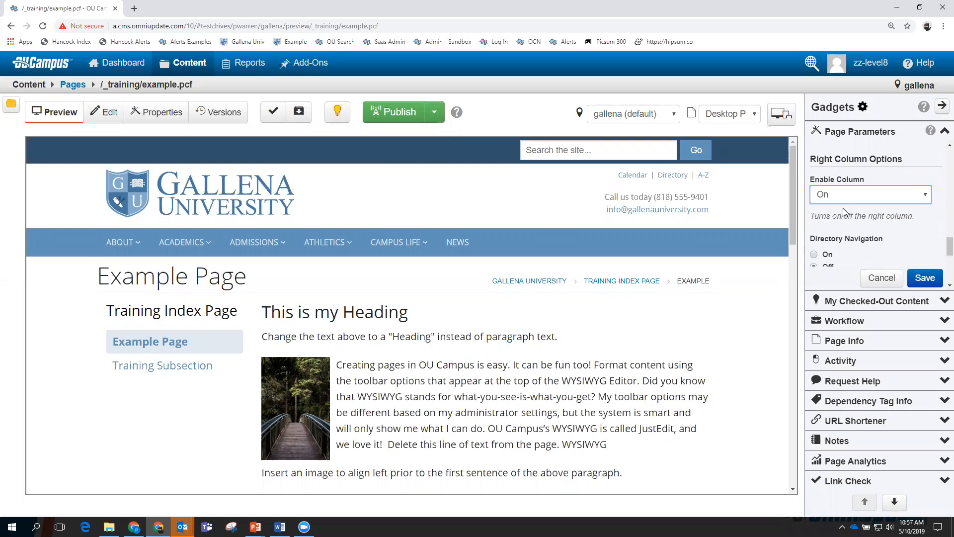
left_click(925, 276)
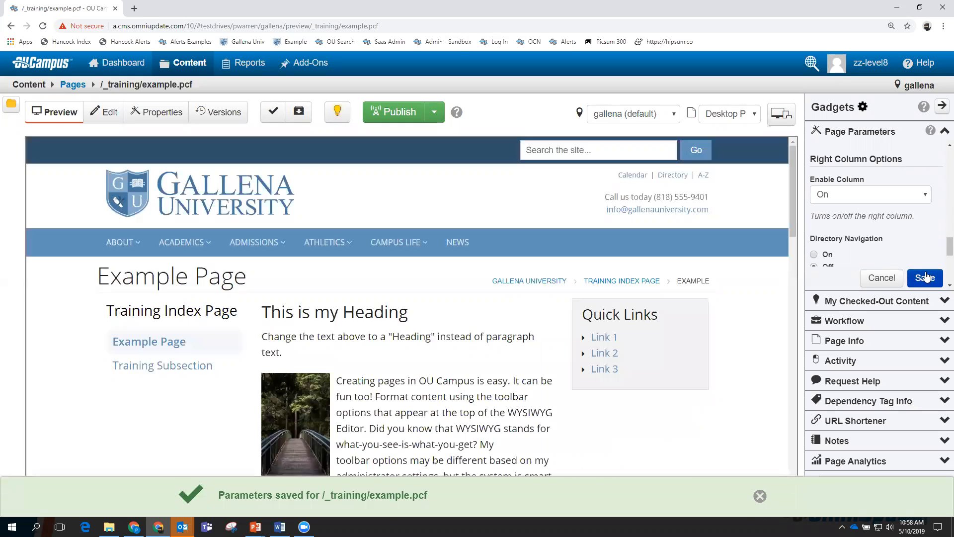
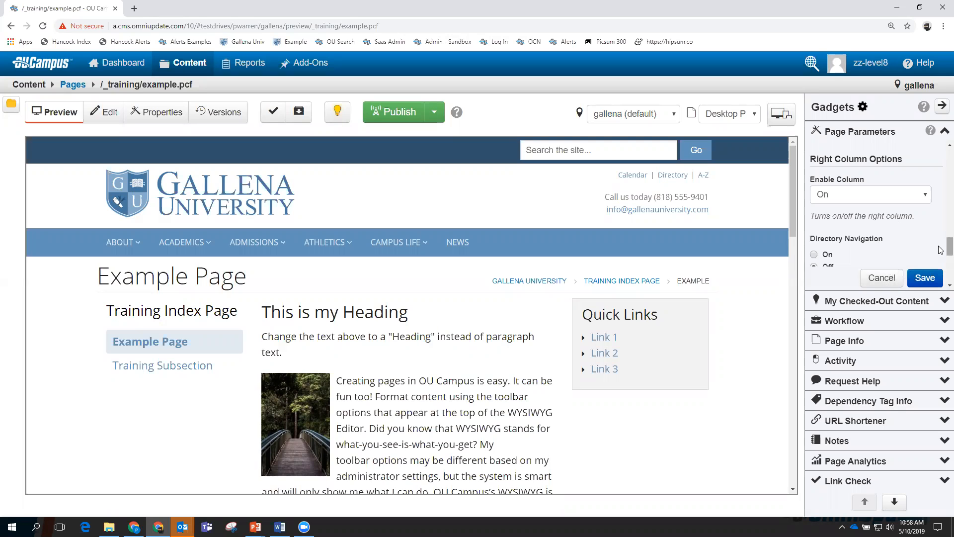
Add the author's name before 'Example Page' in the Page Heading and save.
scroll(940, 250, "up", 10)
scroll(886, 211, "up", 1)
left_click(816, 232)
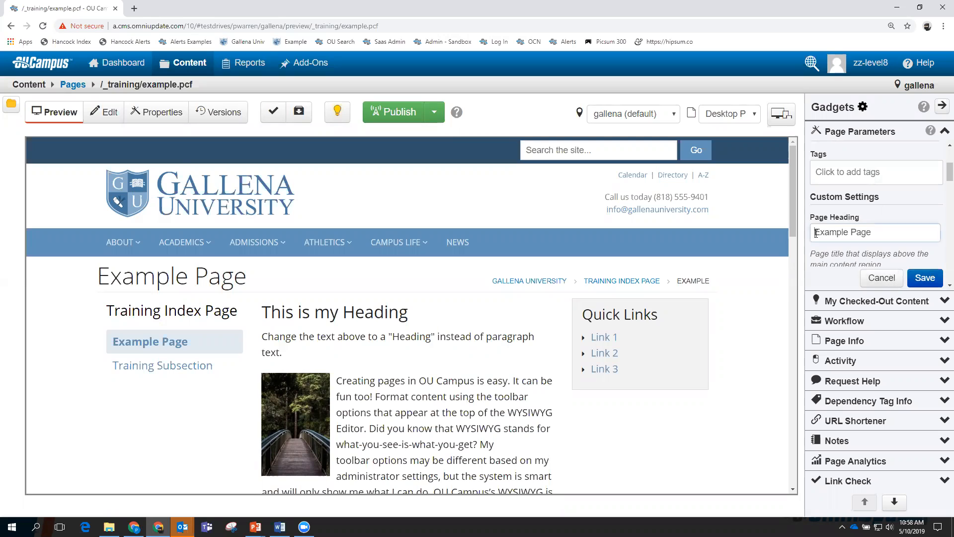
type("Paul's")
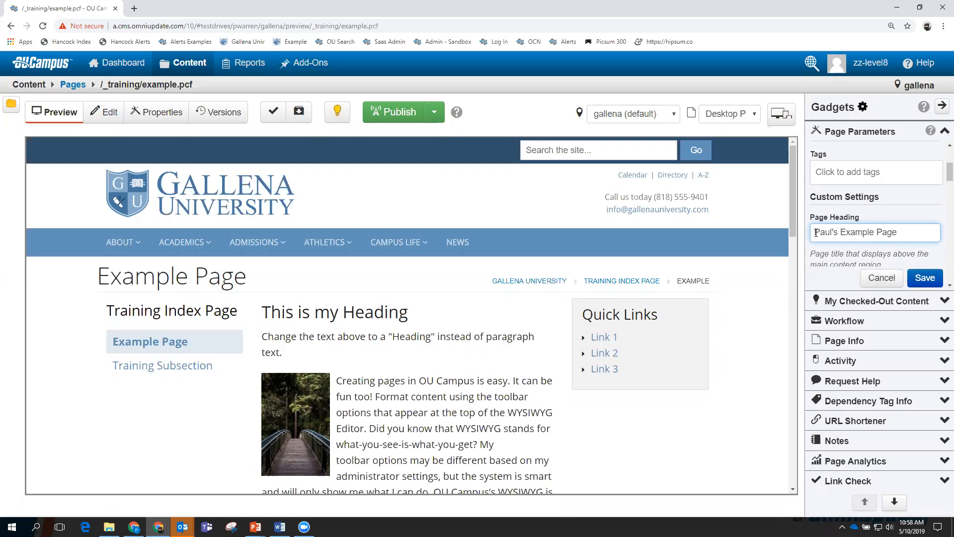
left_click(922, 277)
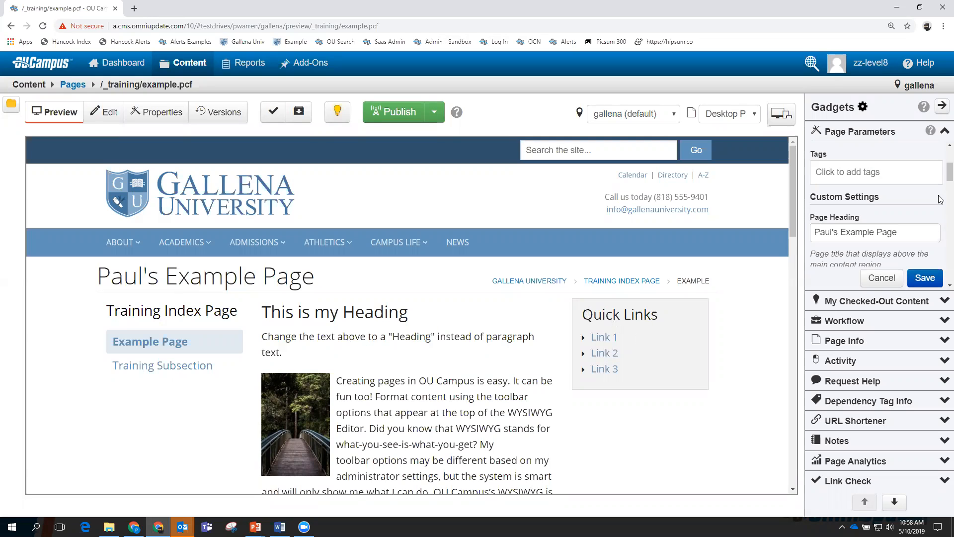
Review the updated example page preview and hide the Gadgets panel.
scroll(940, 177, "down", 6)
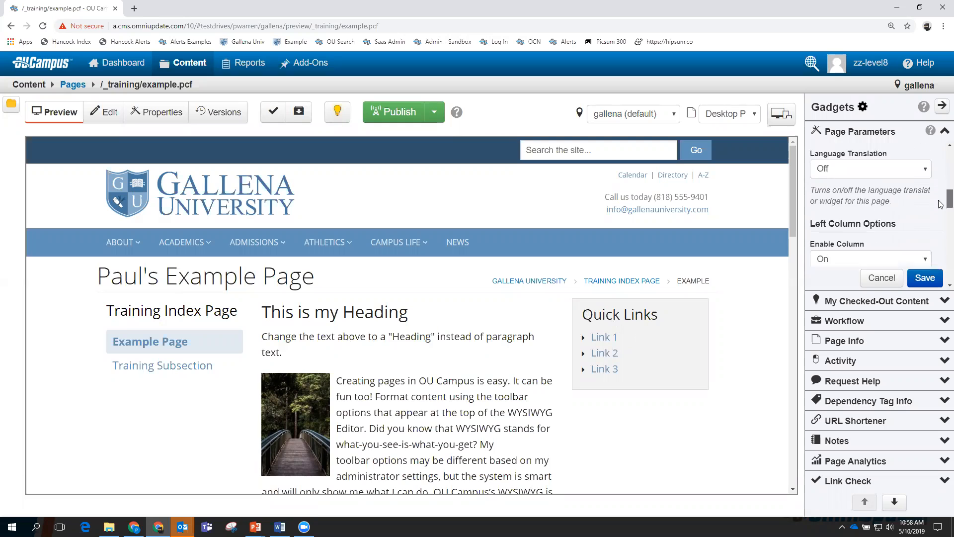
scroll(940, 212, "down", 5)
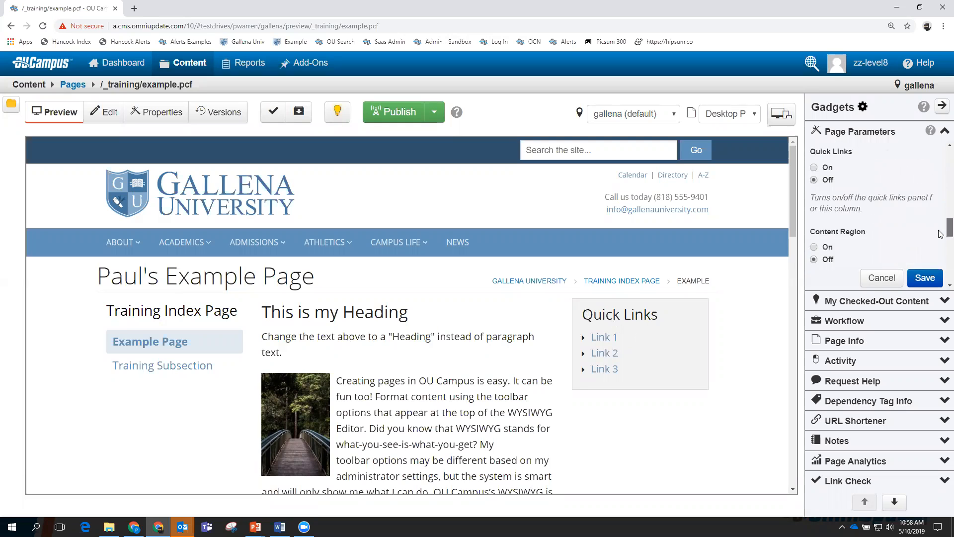
scroll(940, 242, "down", 4)
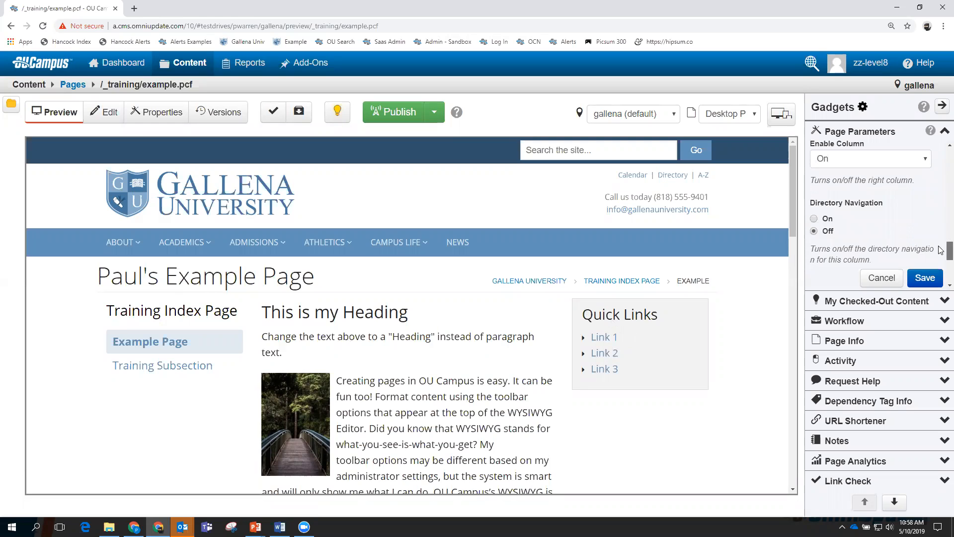
scroll(941, 259, "down", 2)
scroll(941, 259, "down", 1)
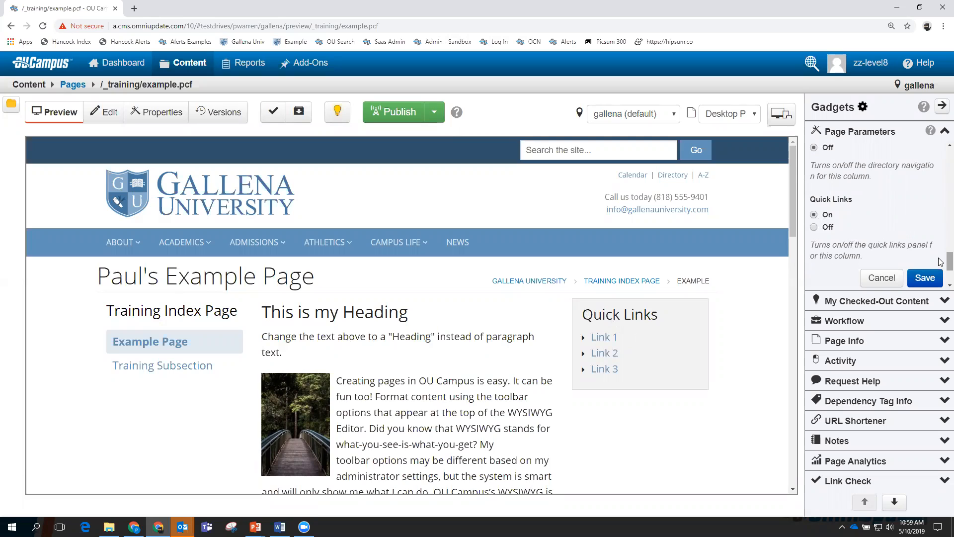
scroll(941, 262, "down", 3)
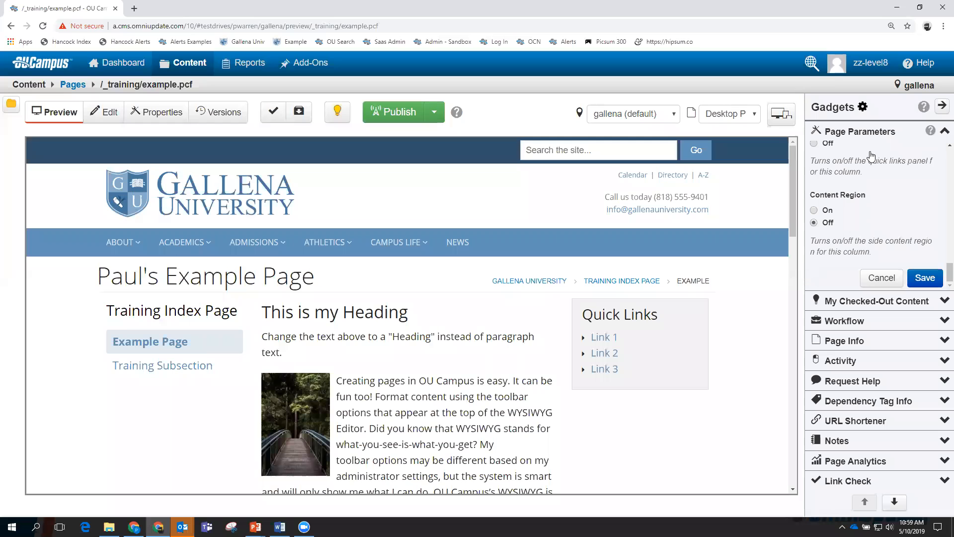
left_click(942, 106)
Widen the preview, then open _training's _sidenav.inc in the editor from Content > Pages.
left_click(942, 106)
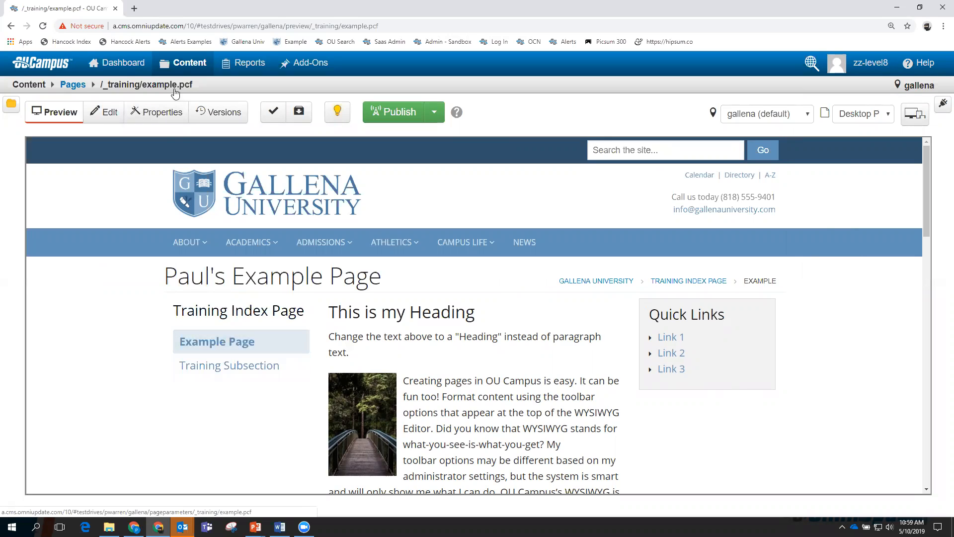
mouse_move(128, 86)
mouse_move(192, 65)
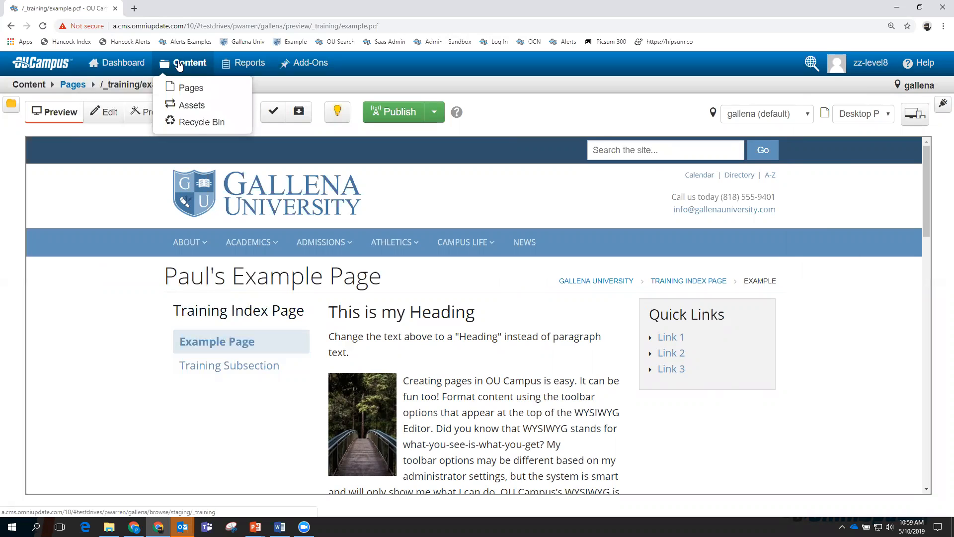
left_click(190, 88)
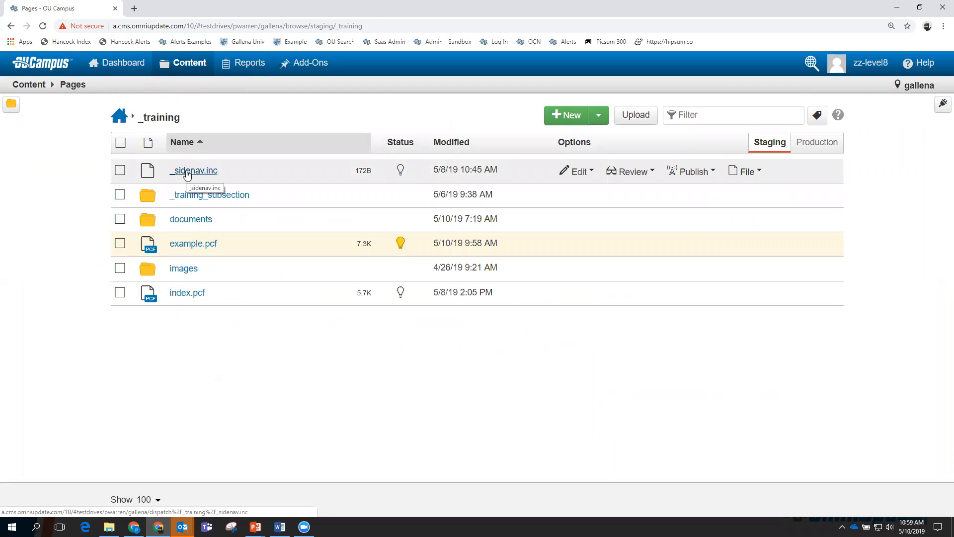
left_click(189, 171)
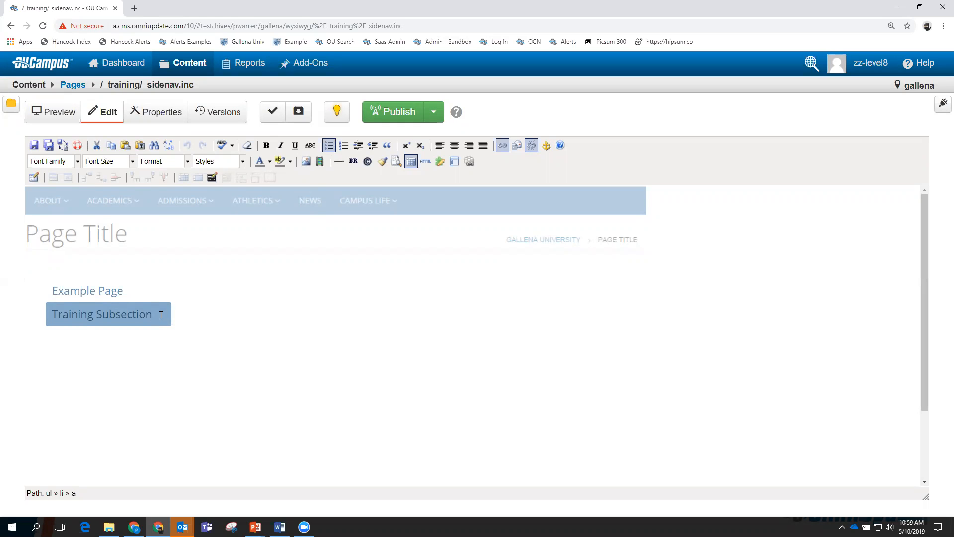
Add a 'Gophers Page' line below Training Subsection and select it.
key("Return")
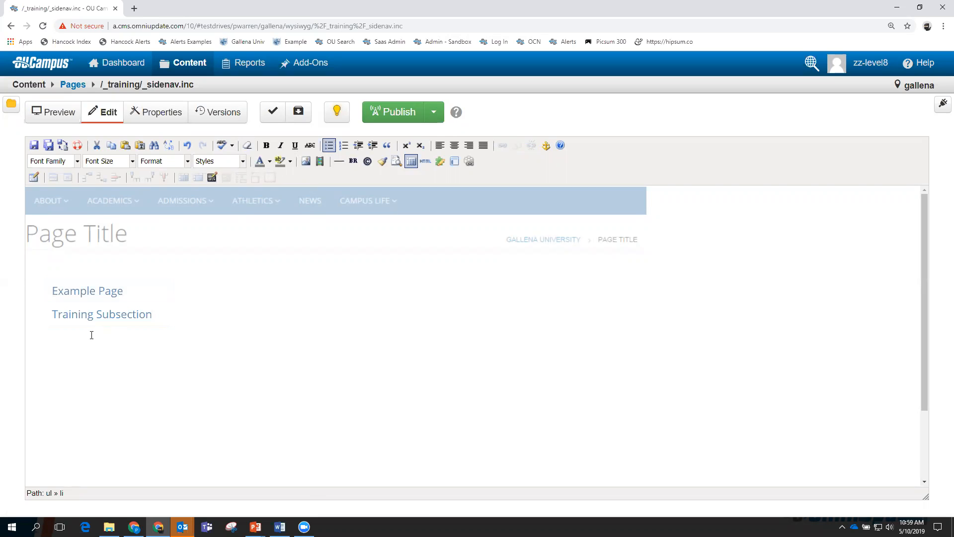
type("Gophers Page")
left_click_drag(124, 342, 54, 338)
right_click(54, 338)
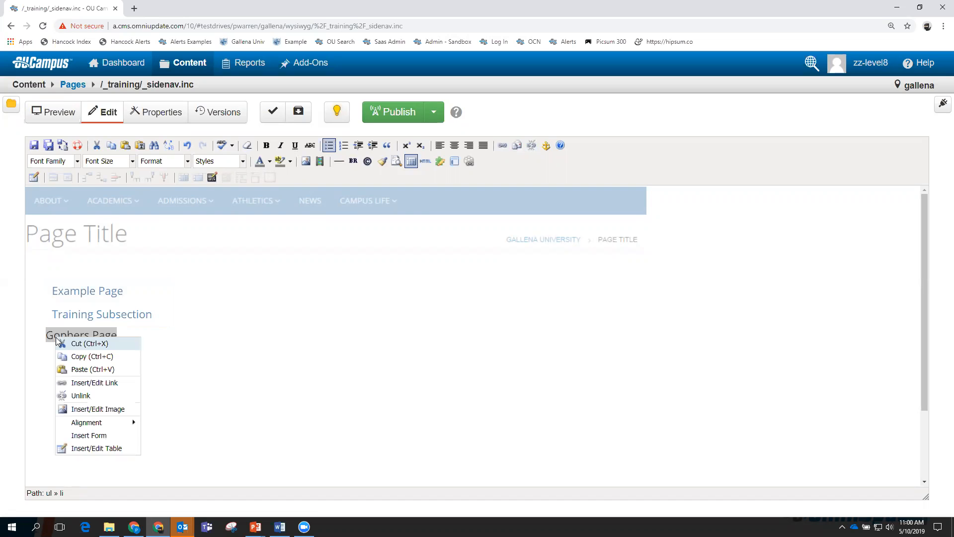
Link the selected text to athletics/gophers.pcf with the title 'Gophers Page'.
left_click(91, 382)
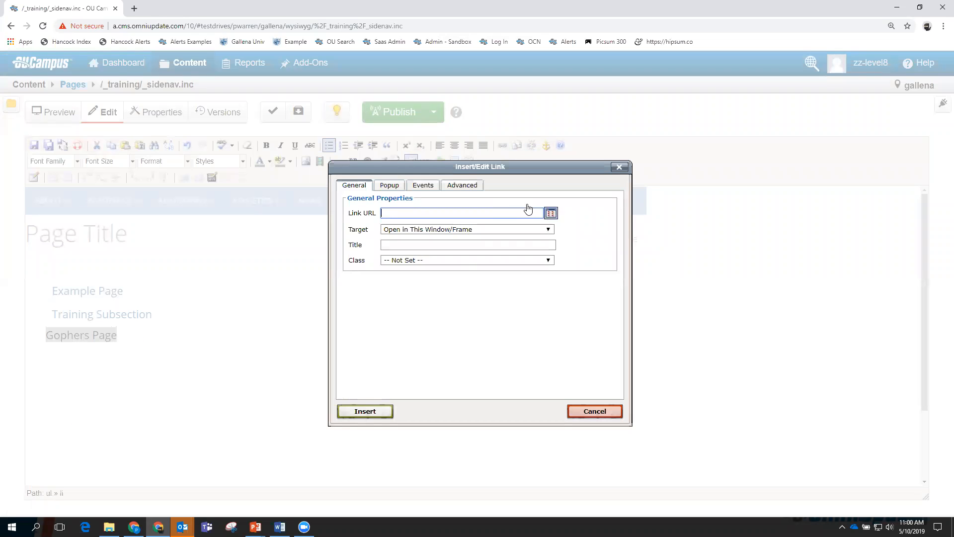
left_click(551, 213)
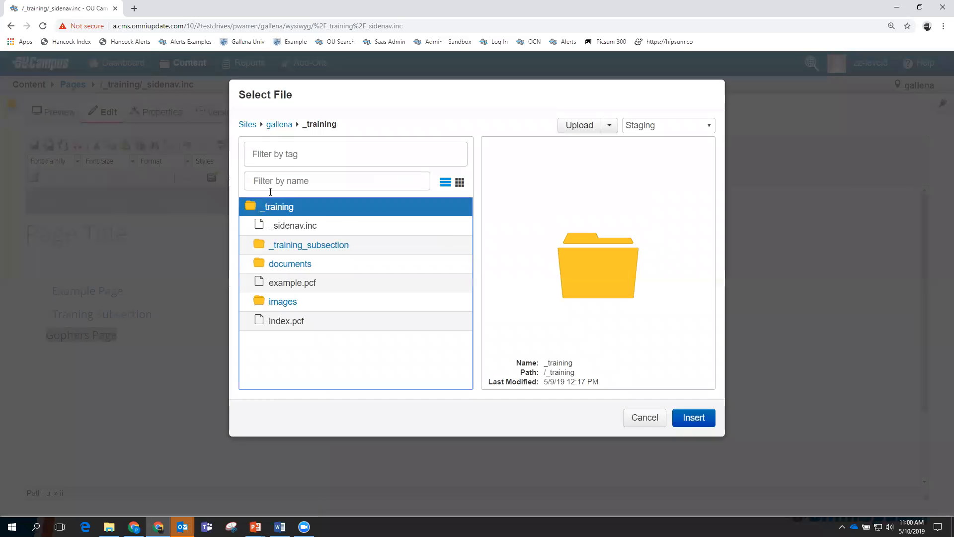
left_click(281, 126)
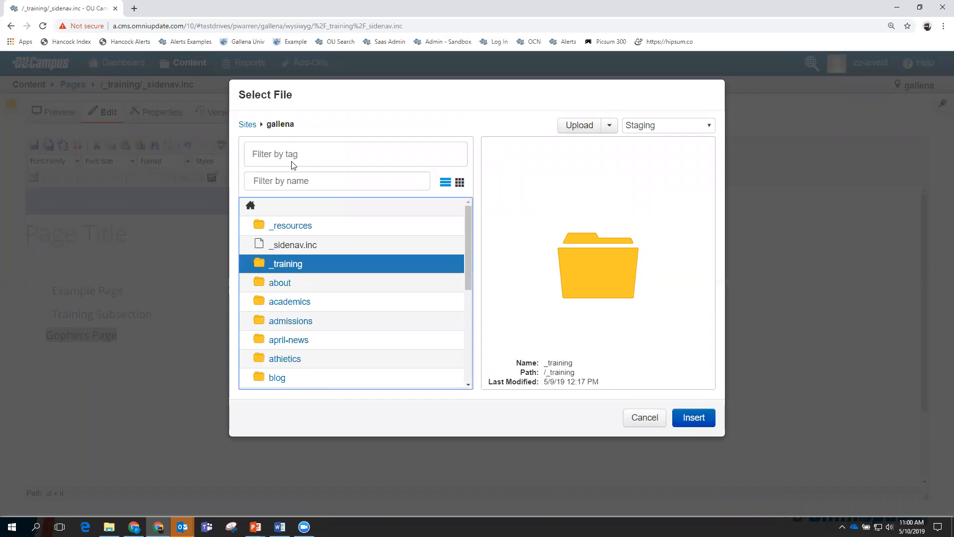
left_click(283, 359)
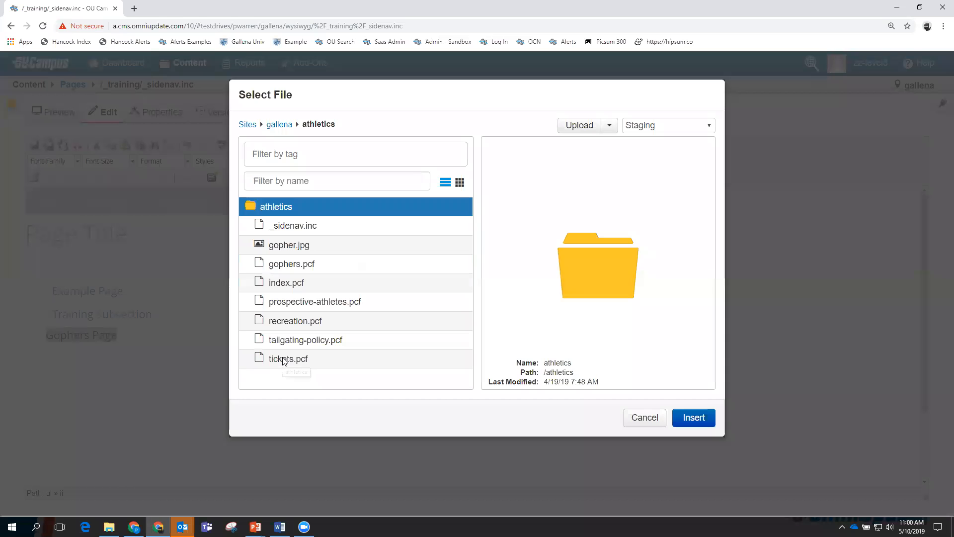
left_click(295, 263)
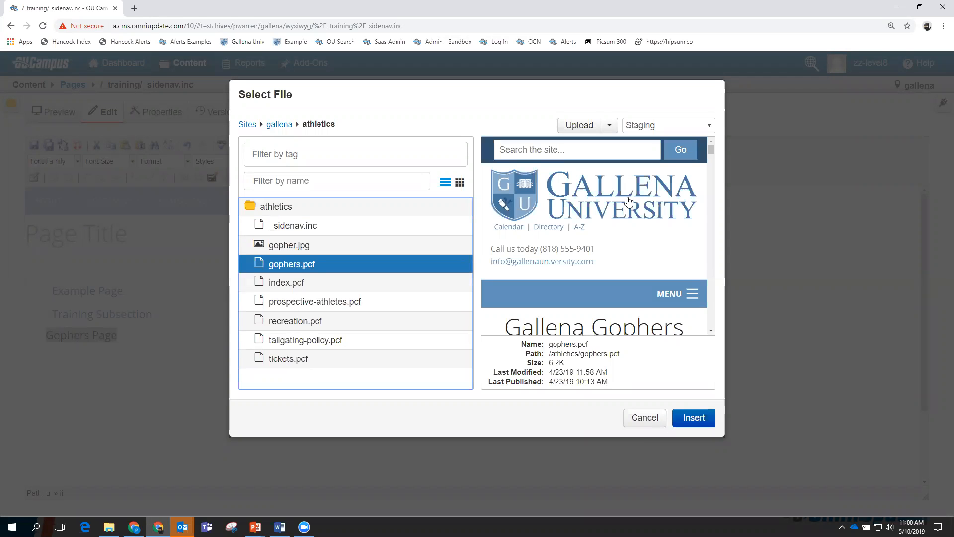
left_click(693, 418)
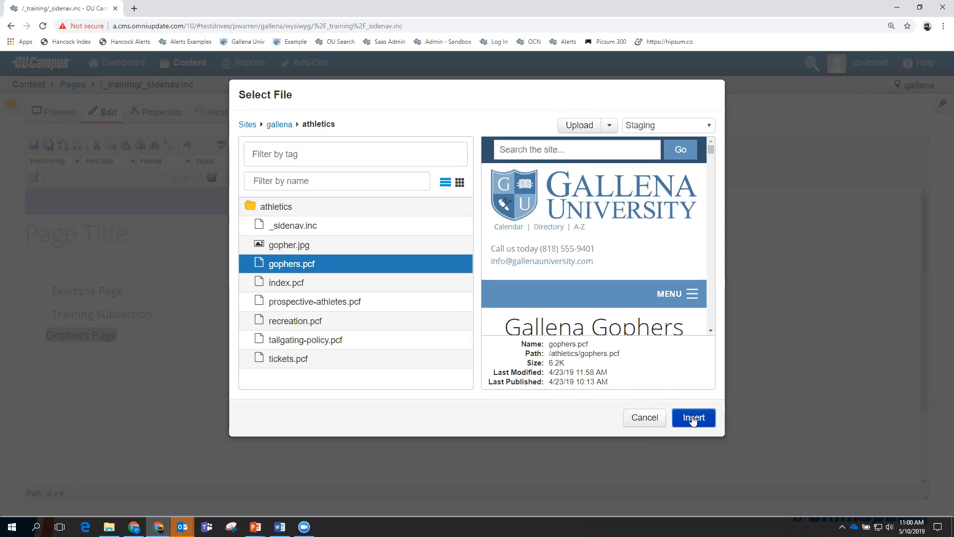
left_click(411, 251)
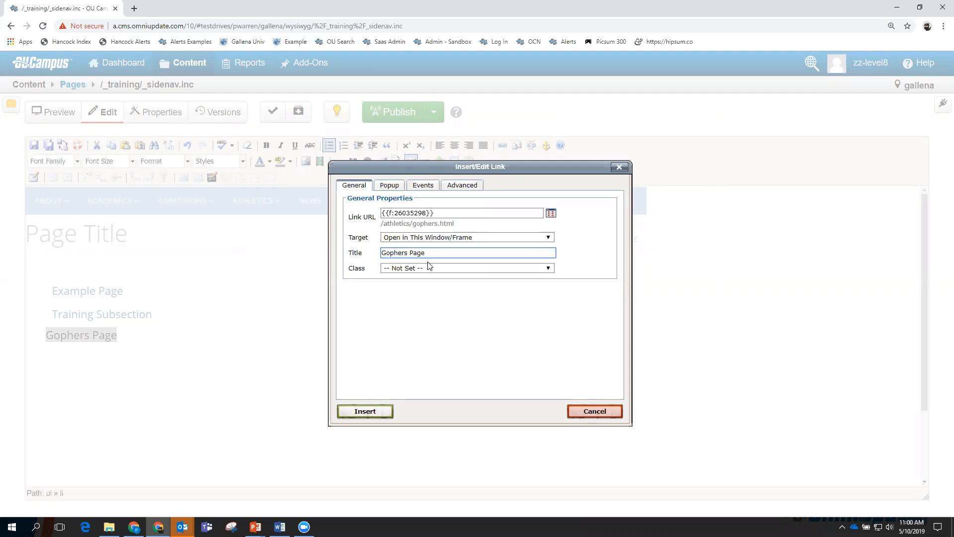
left_click(373, 412)
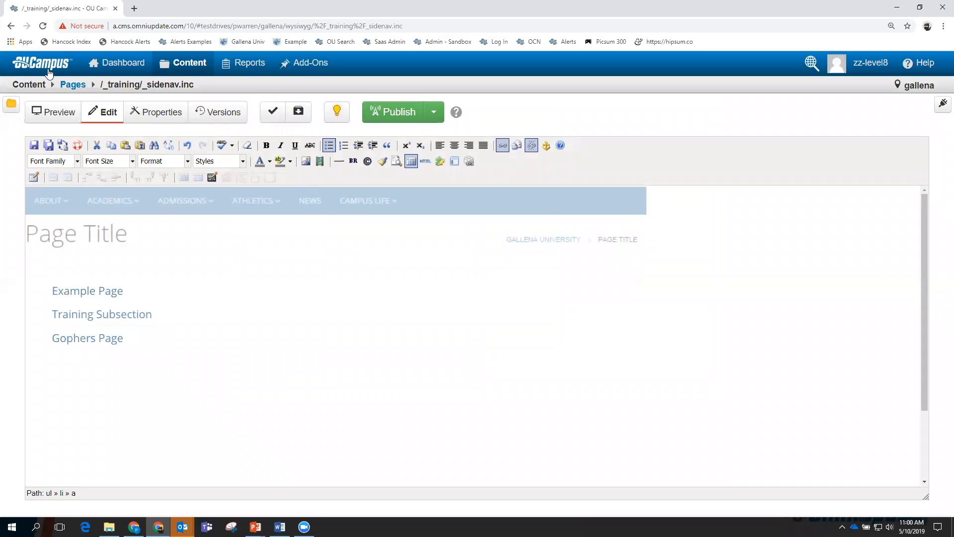
Save _sidenav.inc and open example.pcf from the _training page list.
left_click(55, 111)
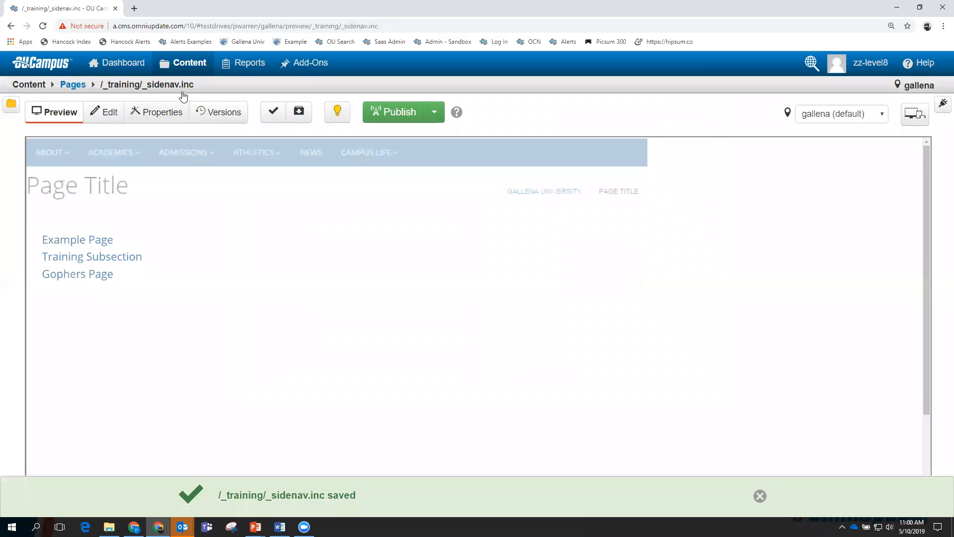
mouse_move(190, 65)
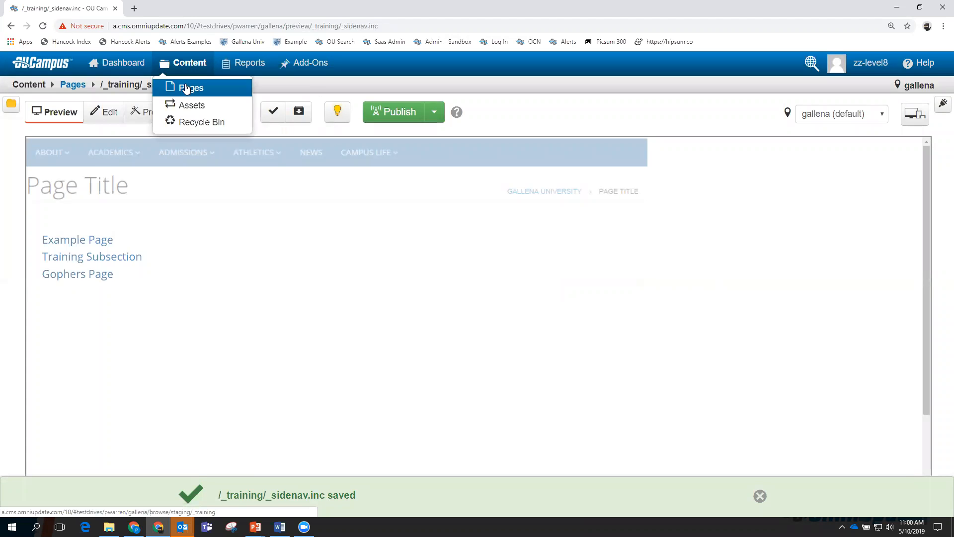
left_click(186, 89)
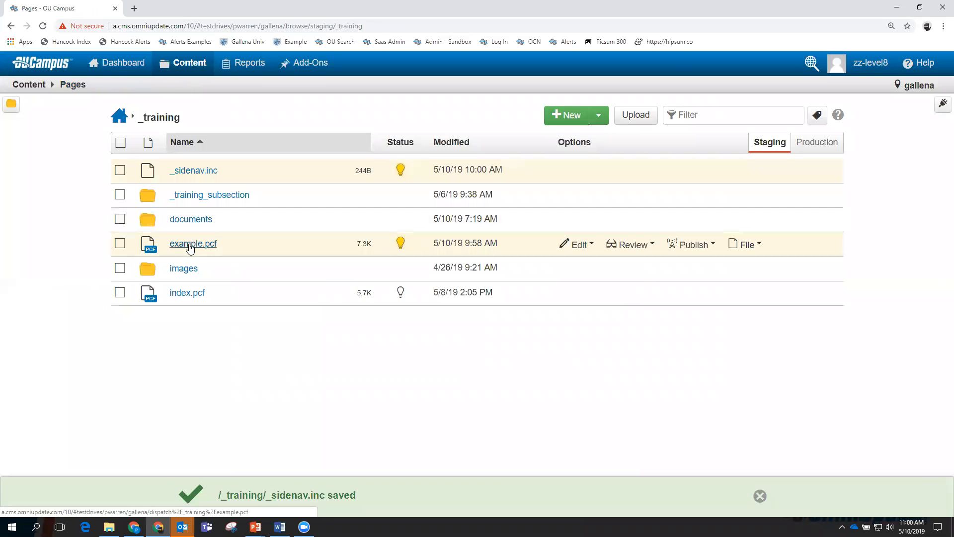
left_click(189, 245)
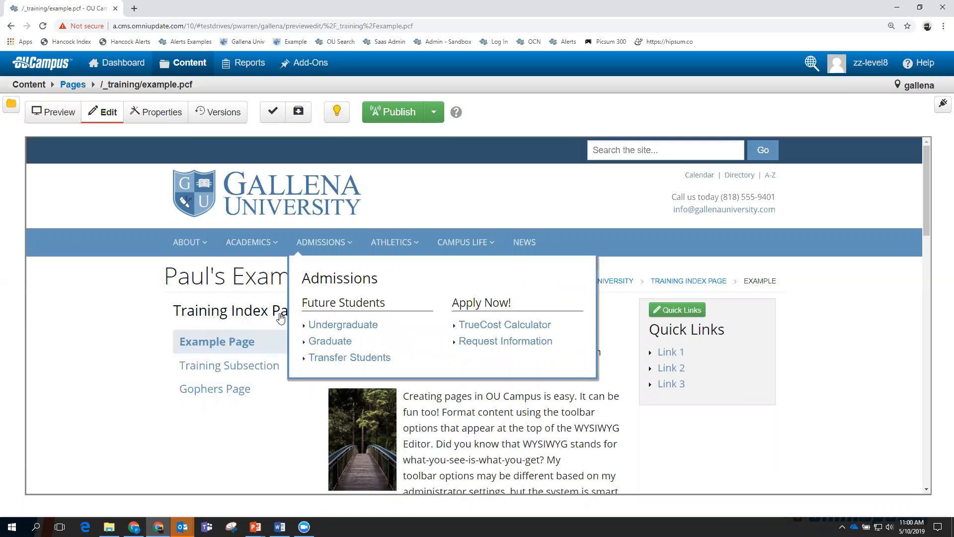
Publish example.pcf with a version description noting the added Gophers Page.
left_click(396, 114)
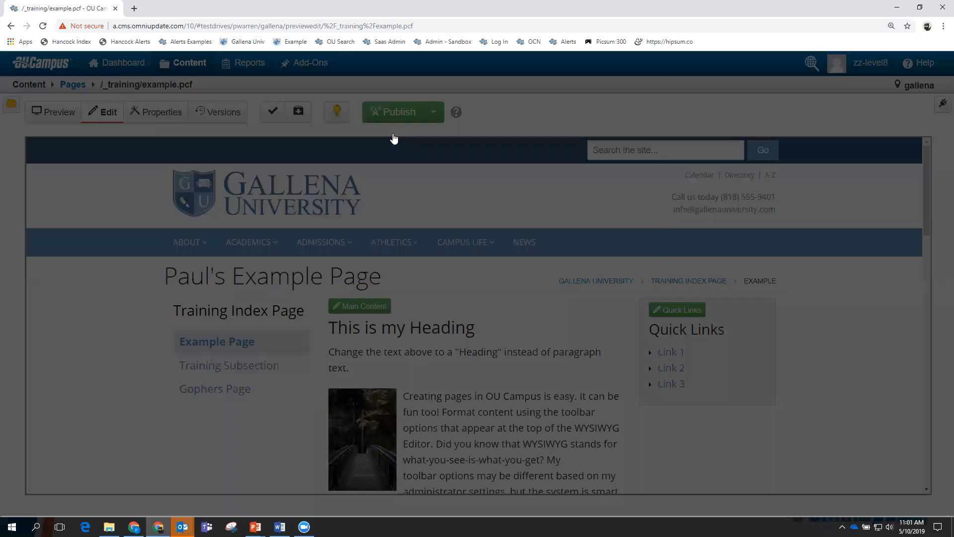
left_click(452, 343)
type("Added Gophers Page")
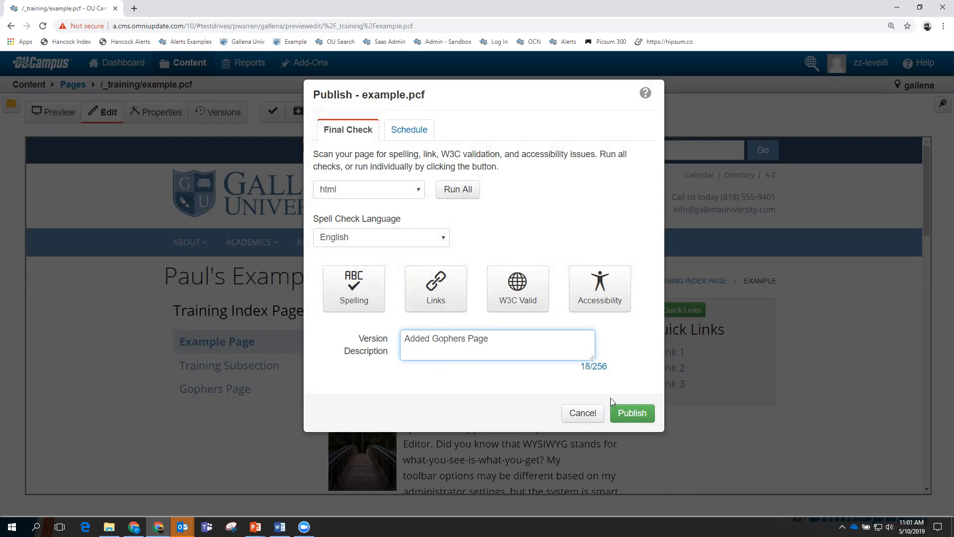
left_click(636, 413)
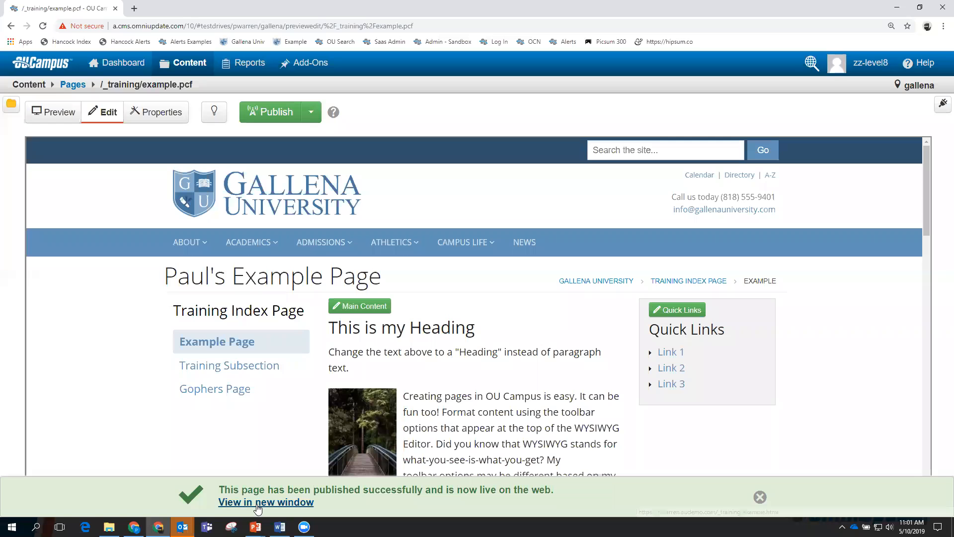
View the published example page live, then return to the _training page list.
left_click(264, 501)
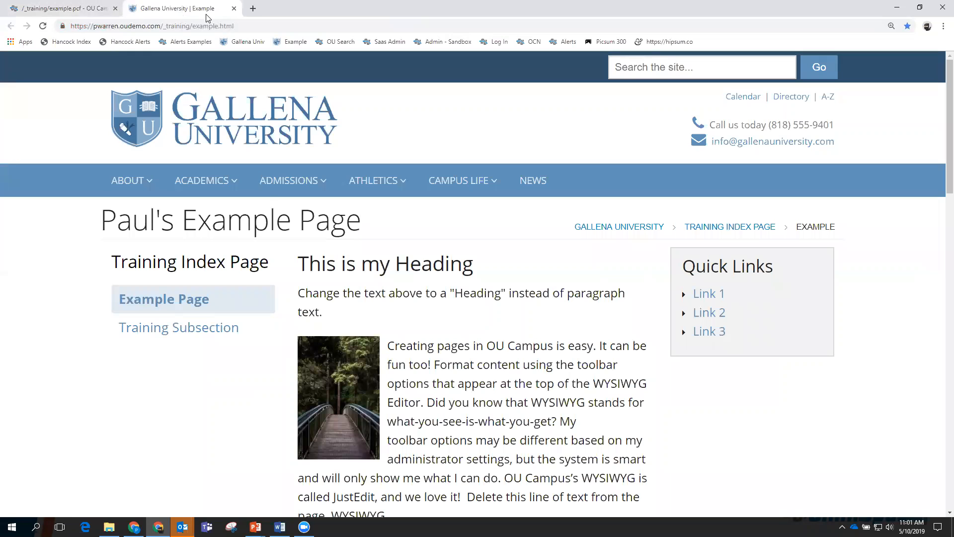
left_click(99, 10)
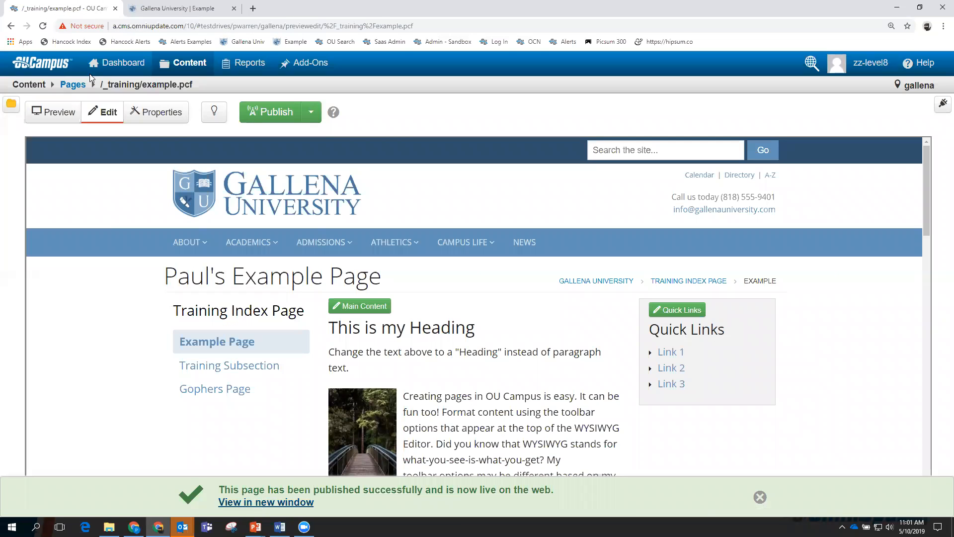
mouse_move(185, 66)
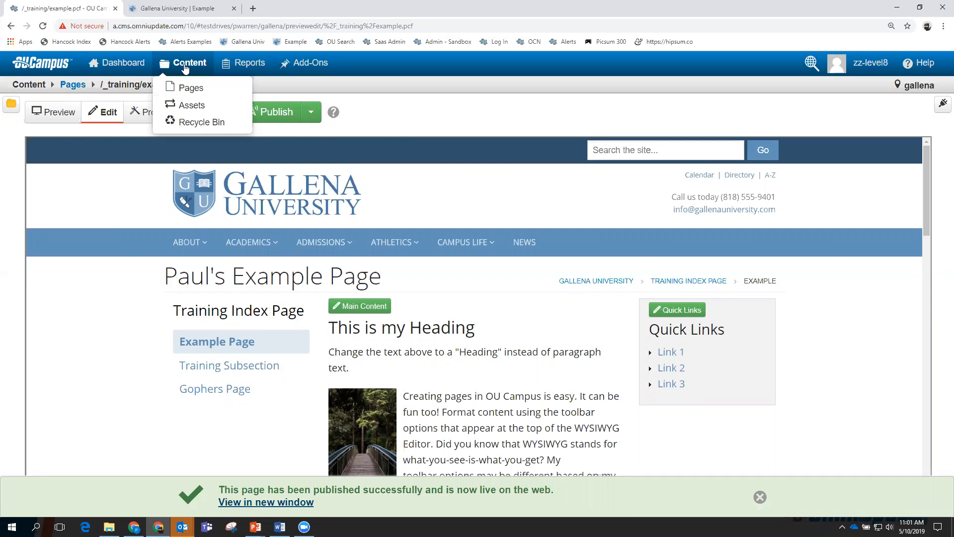
left_click(188, 88)
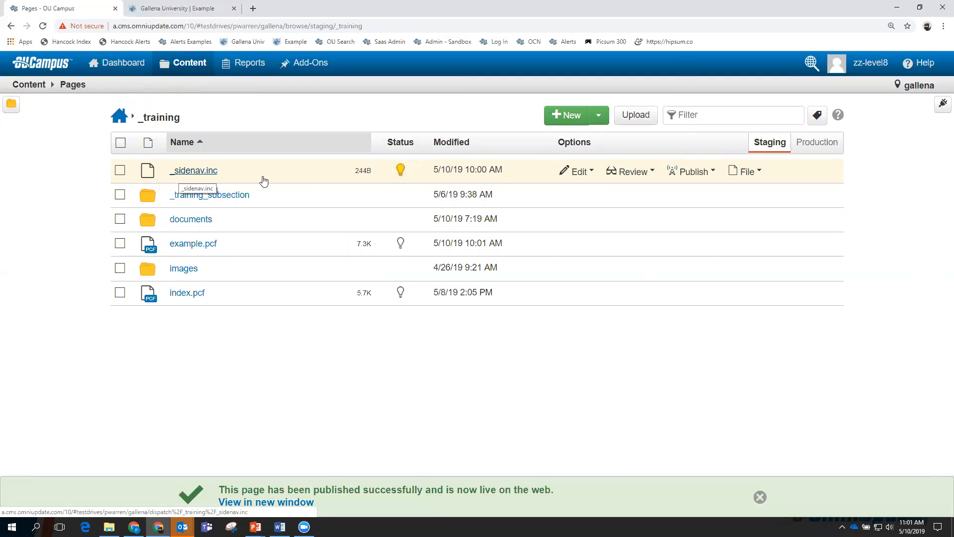
Publish _sidenav.inc with version description 'Added Gopher' and switch to the live page.
left_click(692, 172)
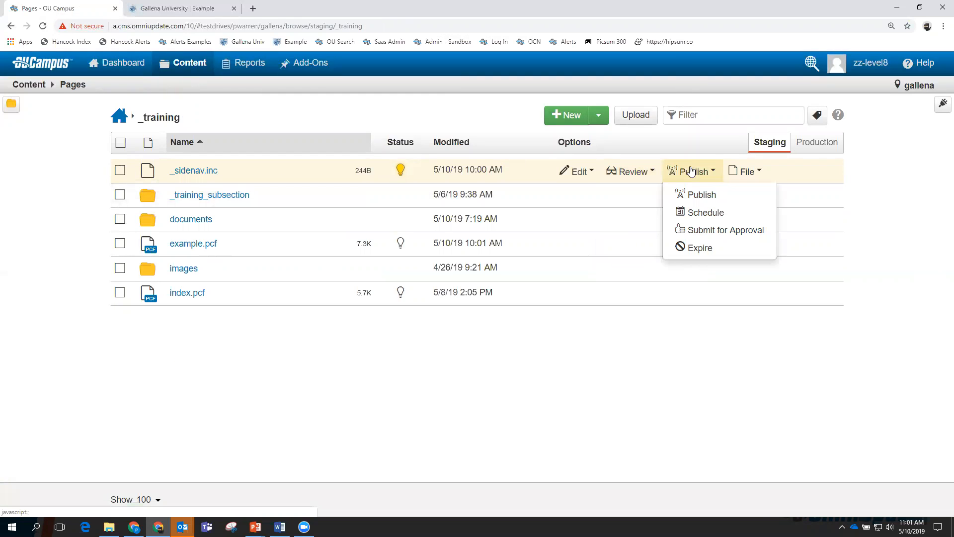
left_click(696, 196)
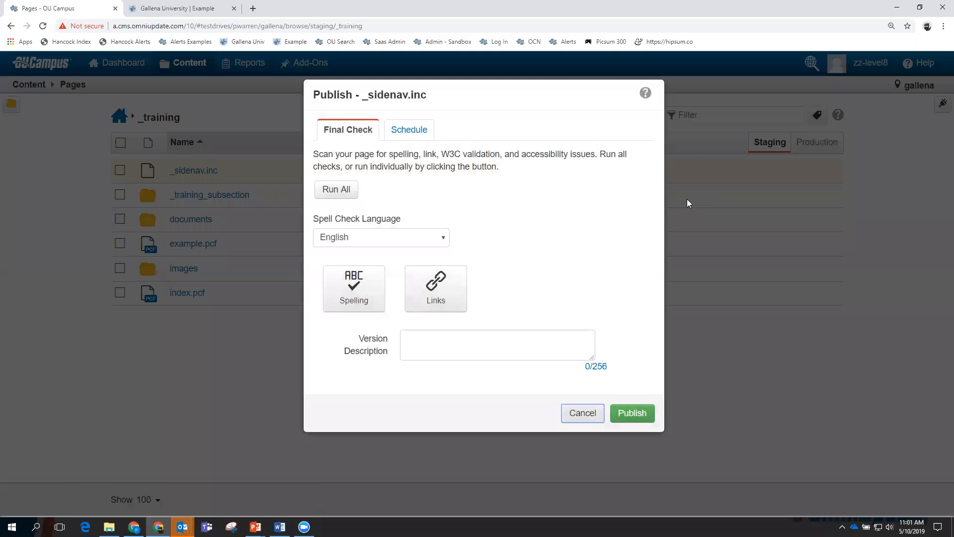
left_click(534, 343)
type("Added Gophers")
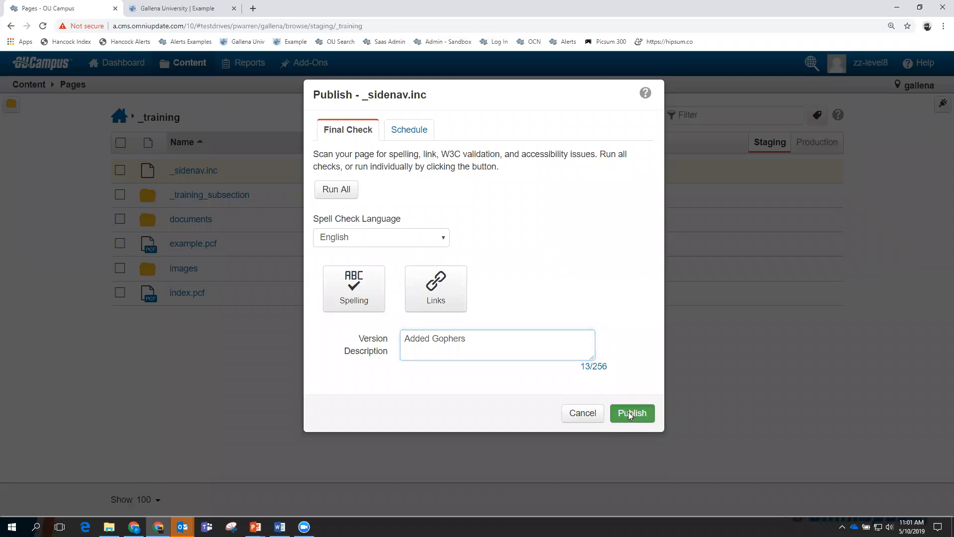
left_click(629, 414)
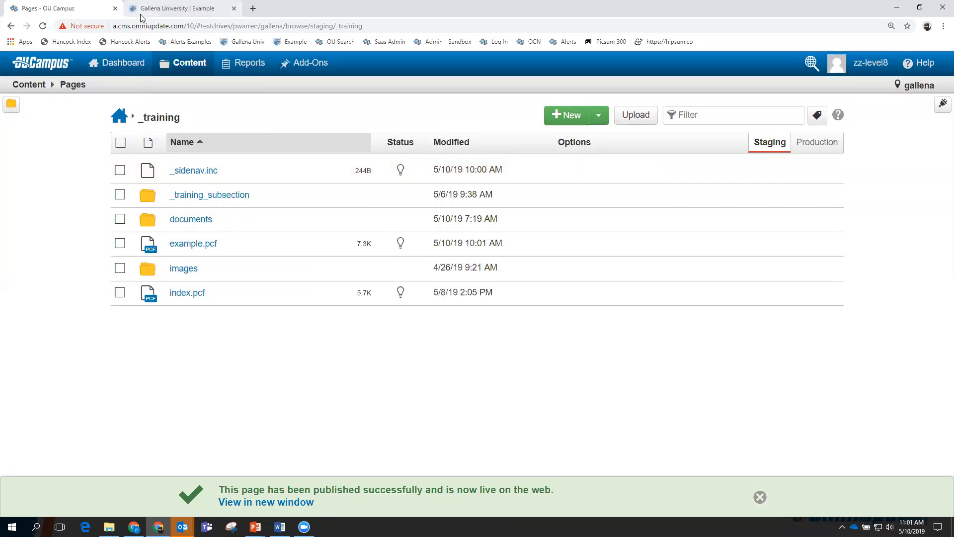
left_click(172, 10)
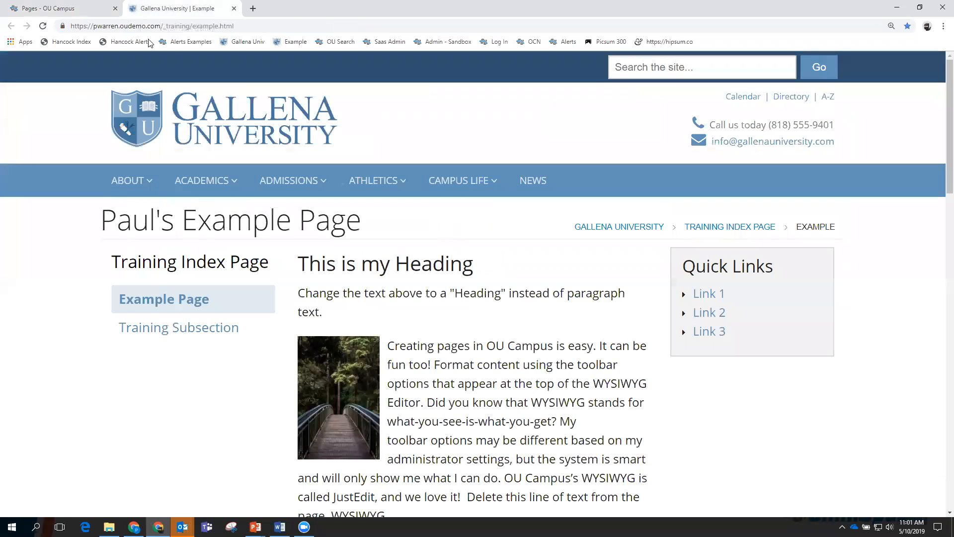
Reload the live page to confirm the Gophers Page link, close it, and reopen example.pcf.
left_click(43, 27)
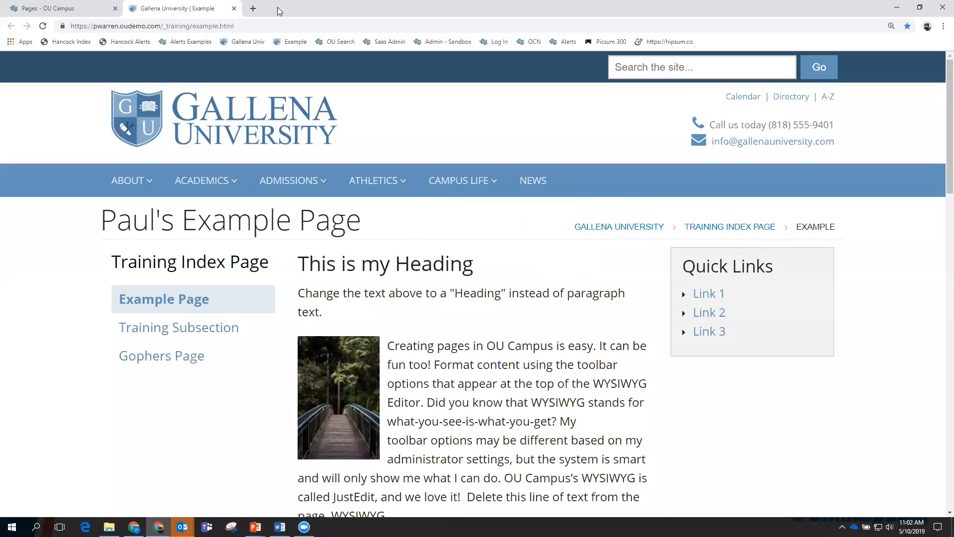
left_click(235, 9)
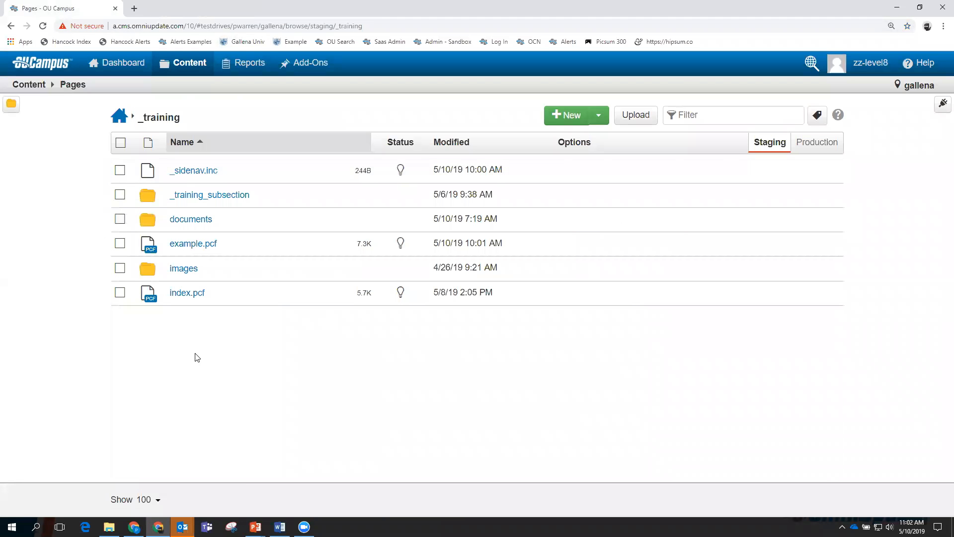
left_click(185, 245)
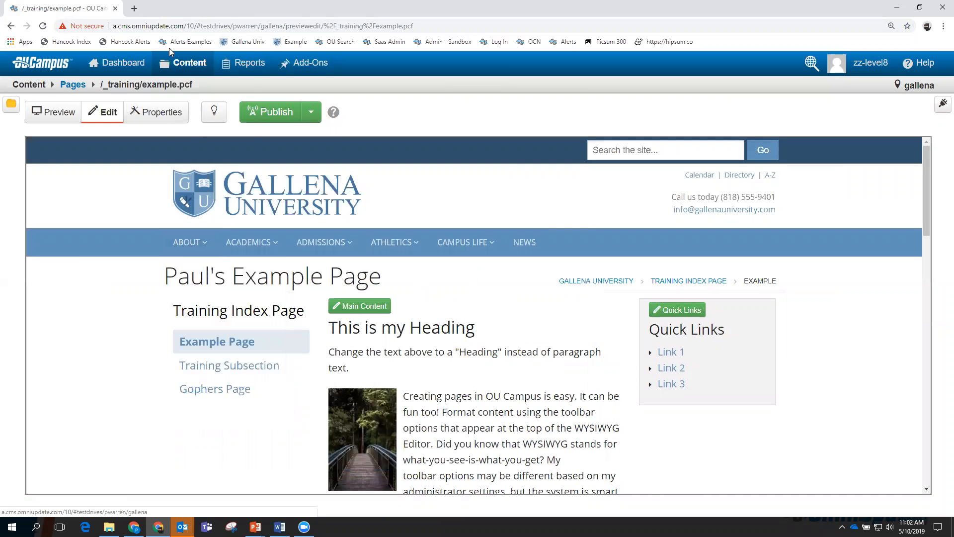
Return to the _training folder's page list through Content > Pages.
left_click(185, 73)
left_click(190, 88)
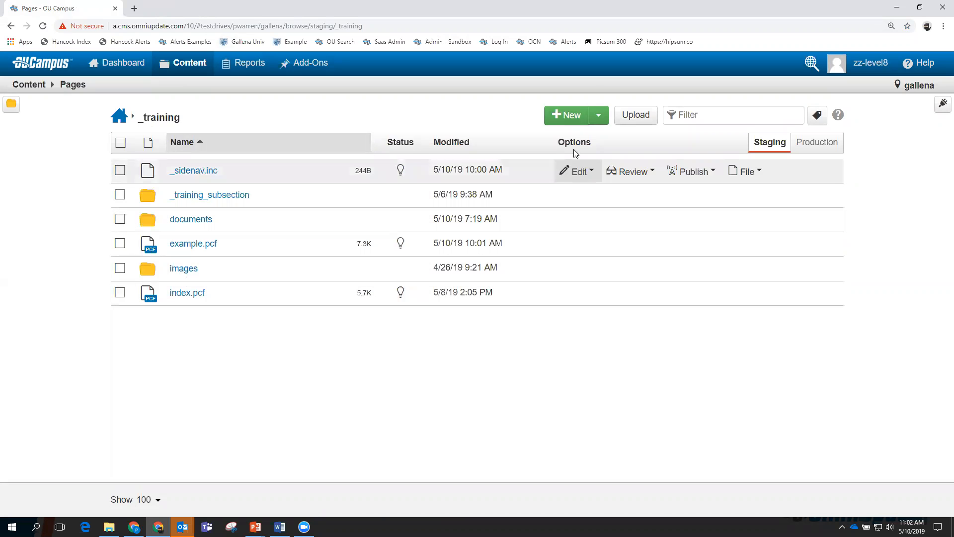
Create new content in _training using the Two Column - Right template.
left_click(572, 116)
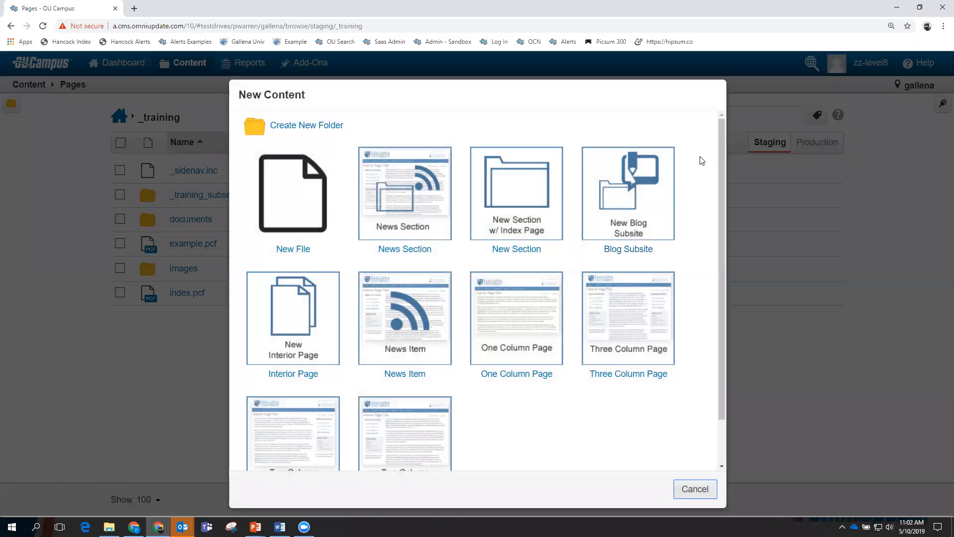
left_click_drag(721, 150, 721, 167)
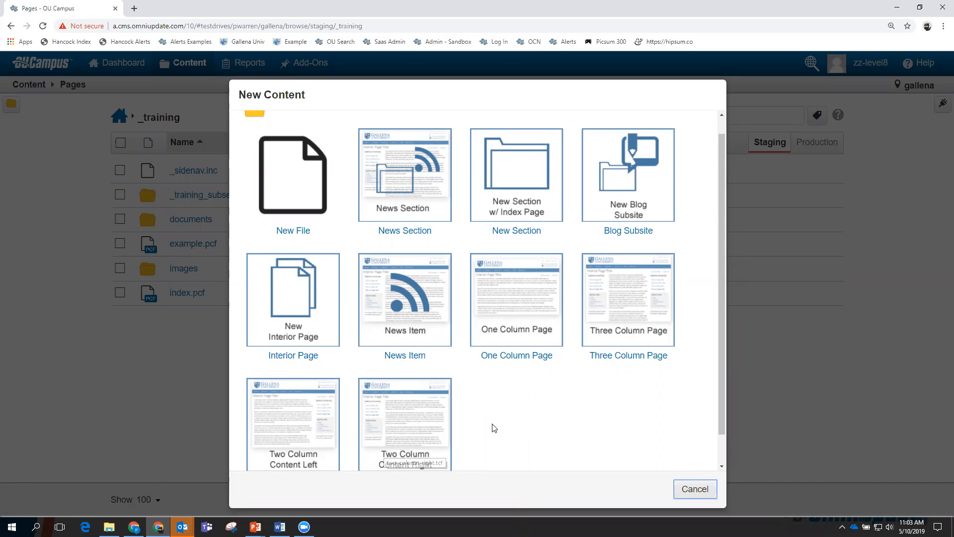
scroll(492, 426, "down", 1)
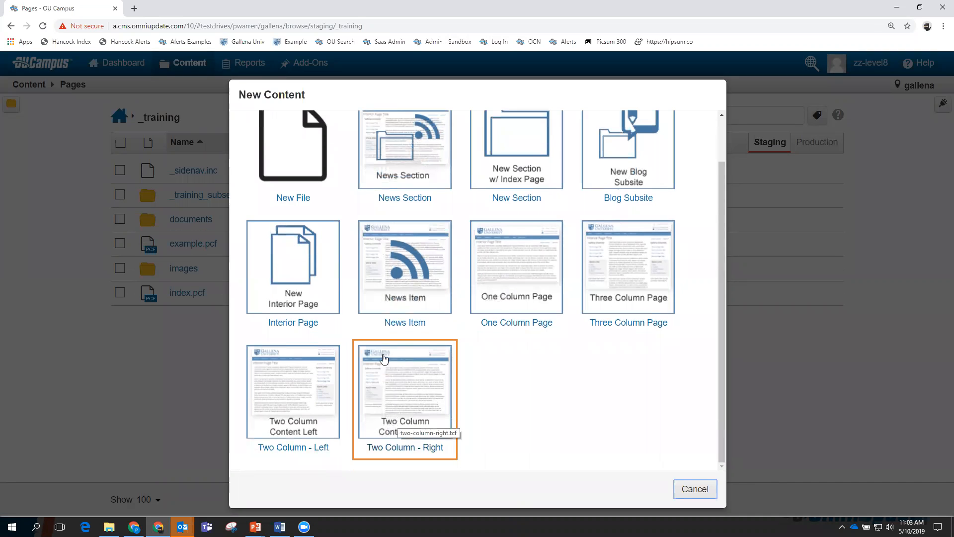
left_click(404, 381)
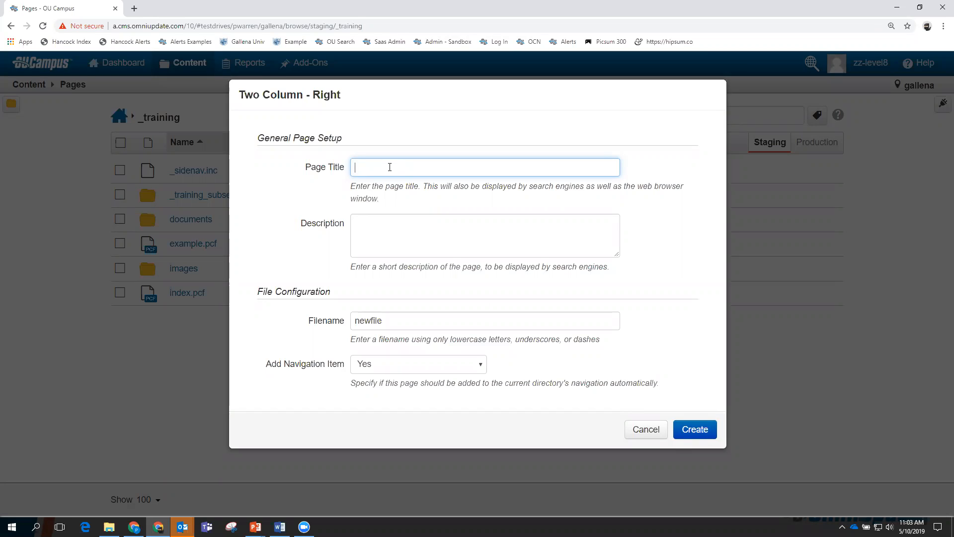
Enter 'Sample Page' as the page title, correcting the capitalisation typos.
type("Sample PAGE")
key("BackSpace")
key("BackSpace")
type("paUE")
double_click(390, 167)
type("Pa")
Set the description to 'New Sample Page' and change the filename from newfile to sample_page.
left_click(372, 229)
type("NEw Sam")
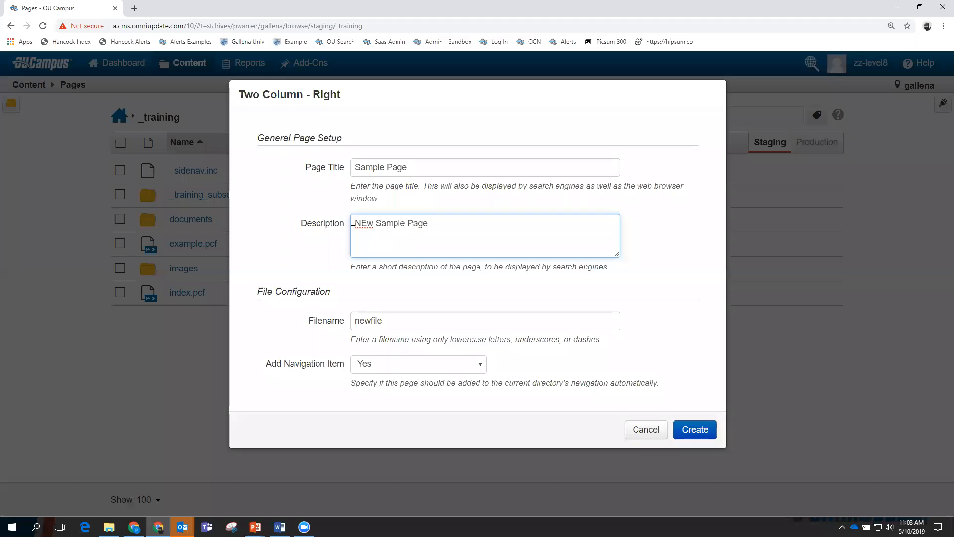
left_click(366, 225)
key("BackSpace")
type("e")
left_click_drag(389, 317, 351, 317)
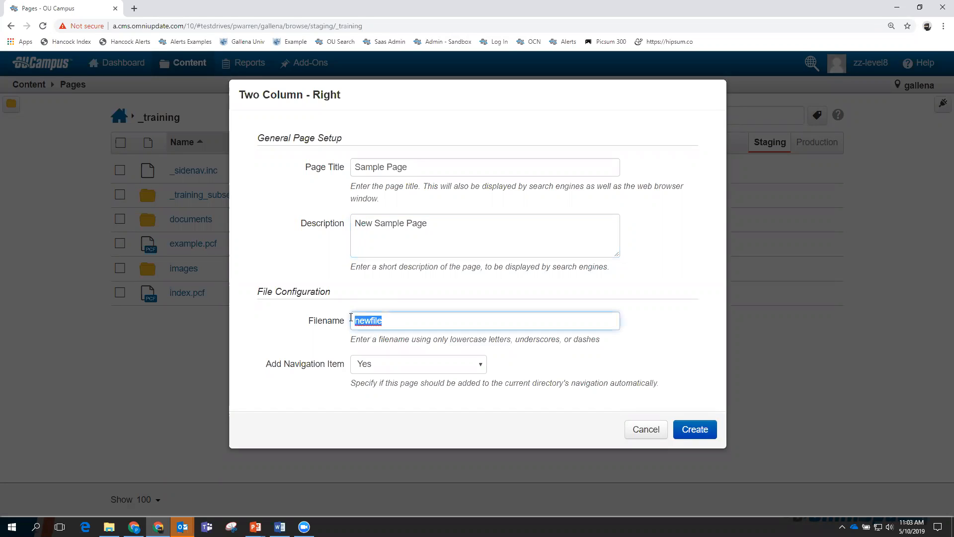
type("sam")
key("BackSpace")
Create sample_page.pcf and publish it live with version description 'First publish'.
left_click(694, 430)
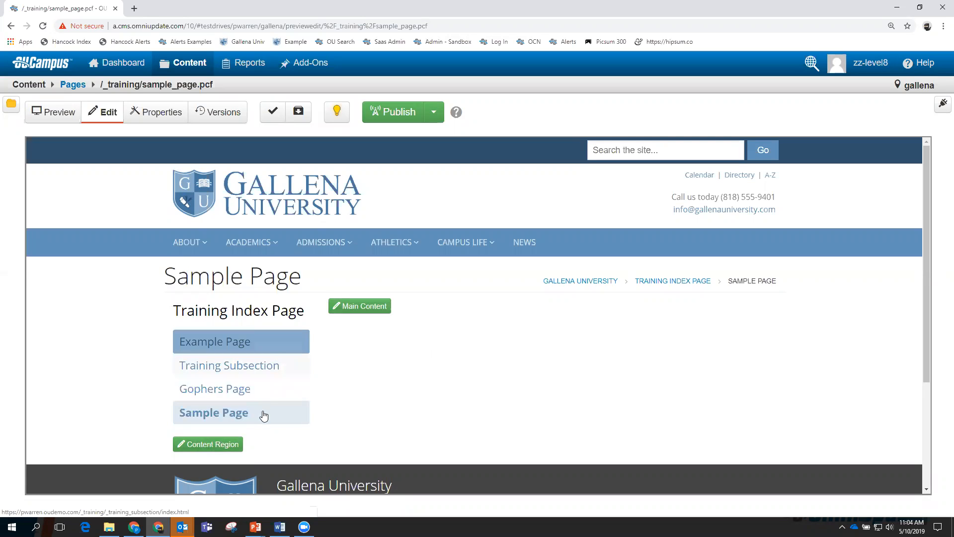
left_click(398, 111)
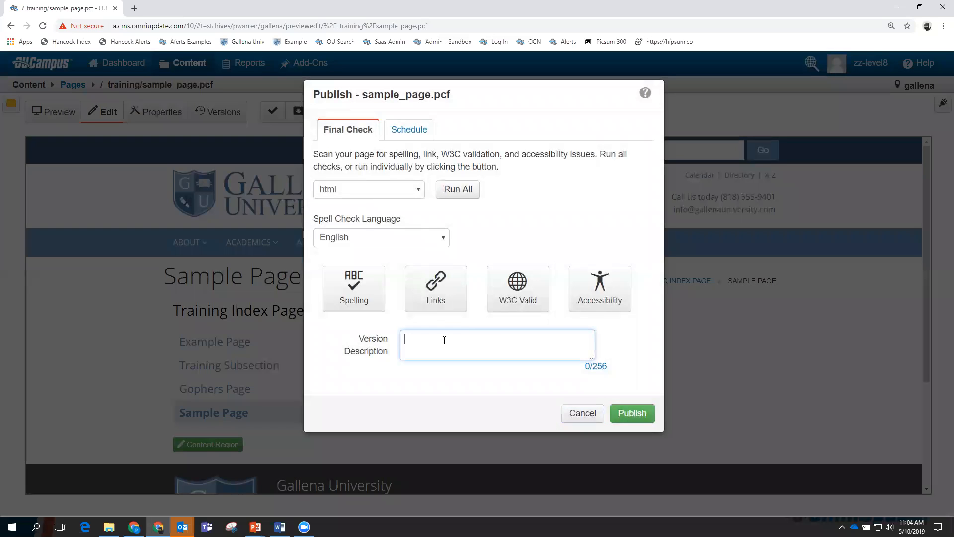
type("First publish")
left_click(631, 412)
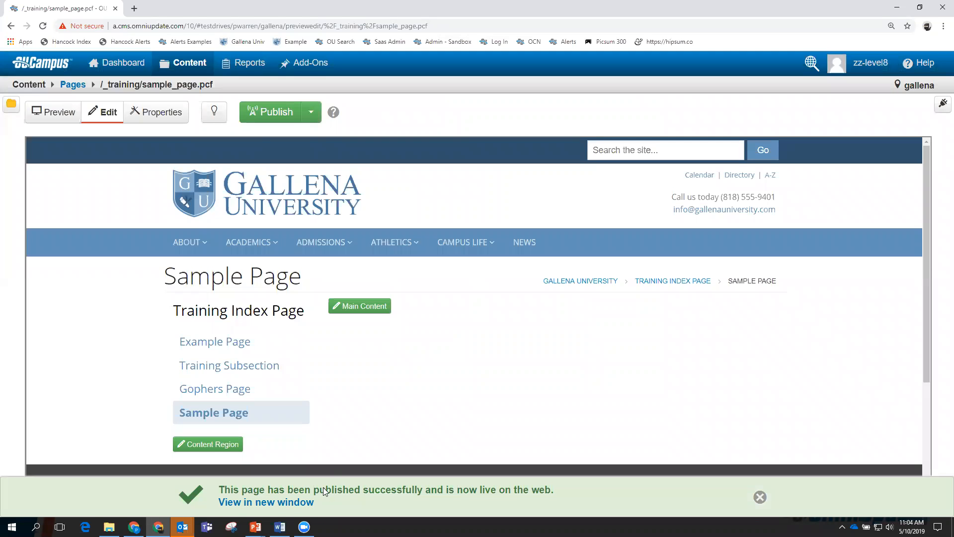
Open the live sample_page.html in a new Chrome tab from the publish success banner.
left_click(278, 503)
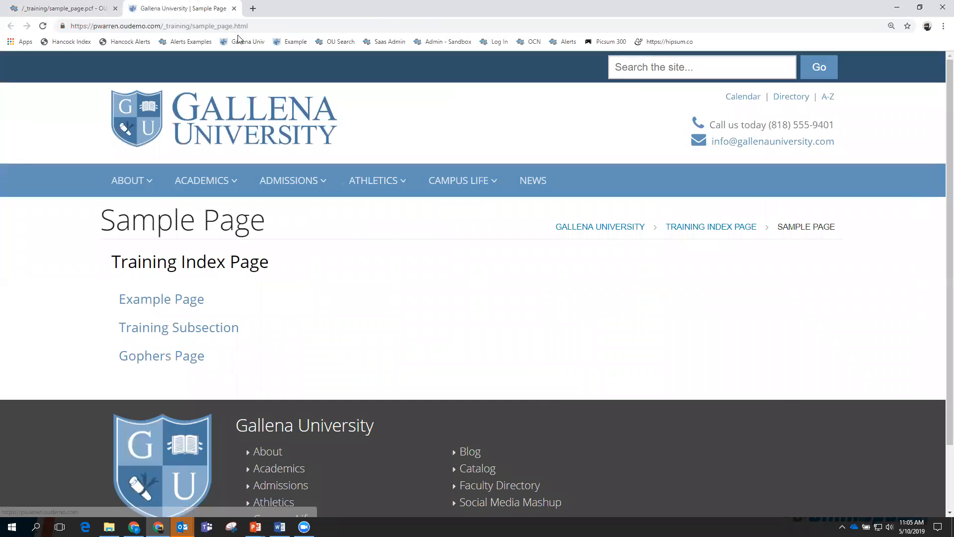
Back in the _training listing, republish _sidenav.inc with version description 'Added Sample'.
left_click(88, 10)
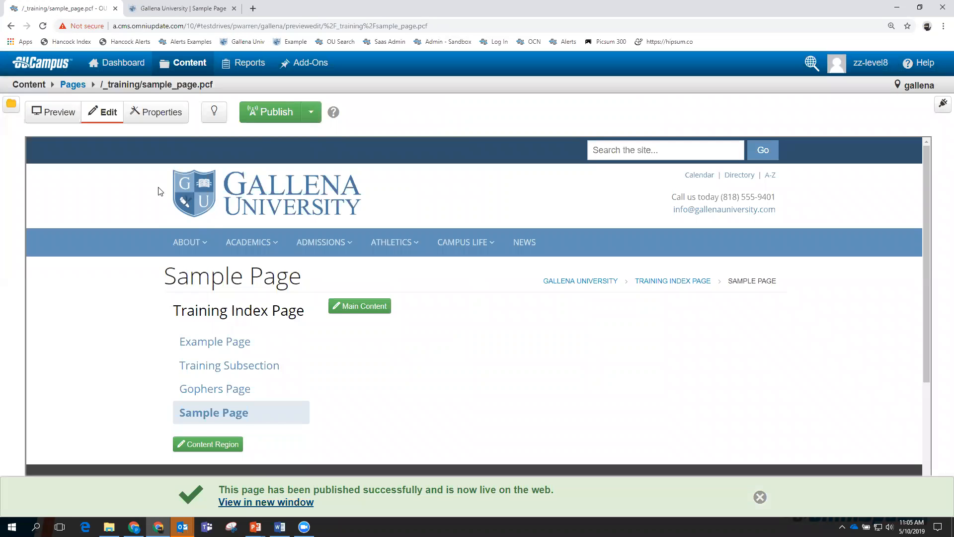
mouse_move(159, 74)
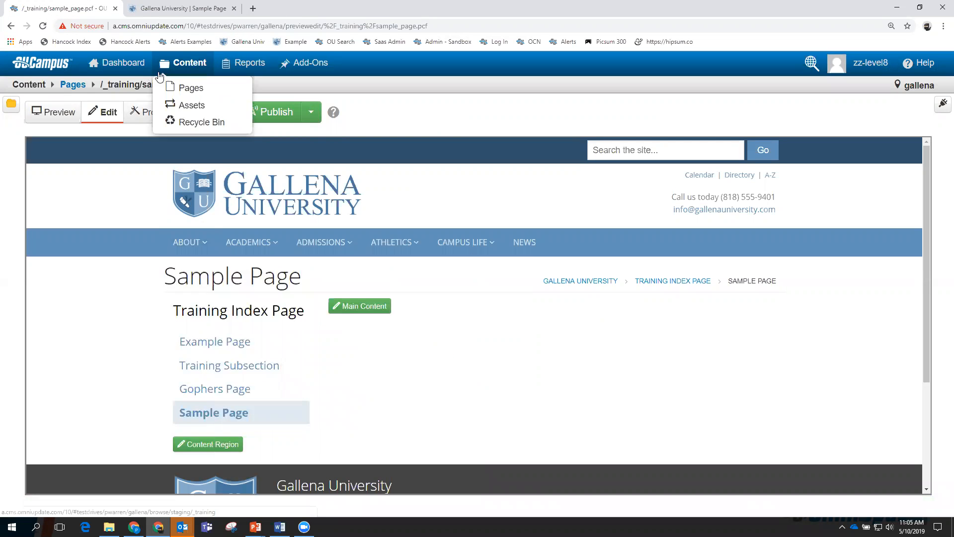
left_click(186, 66)
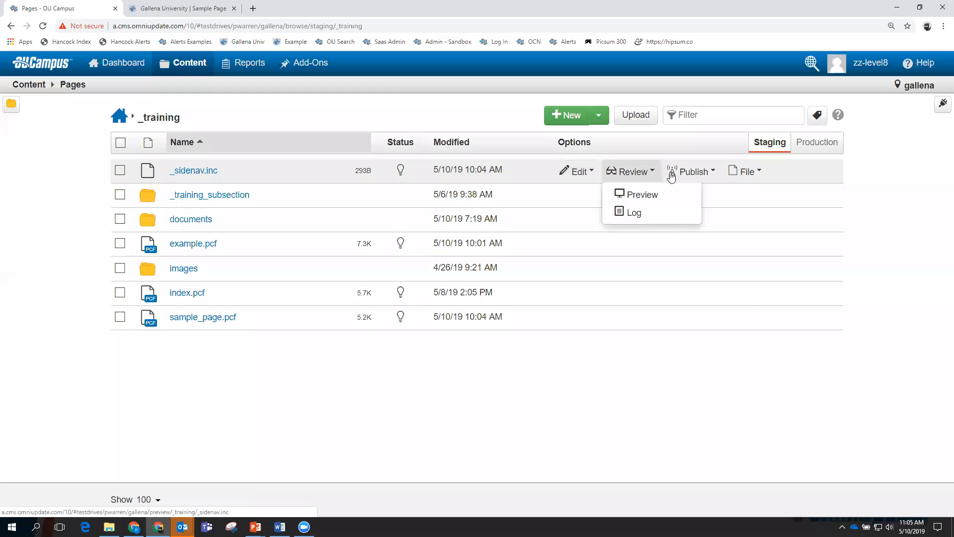
mouse_move(671, 176)
left_click(698, 195)
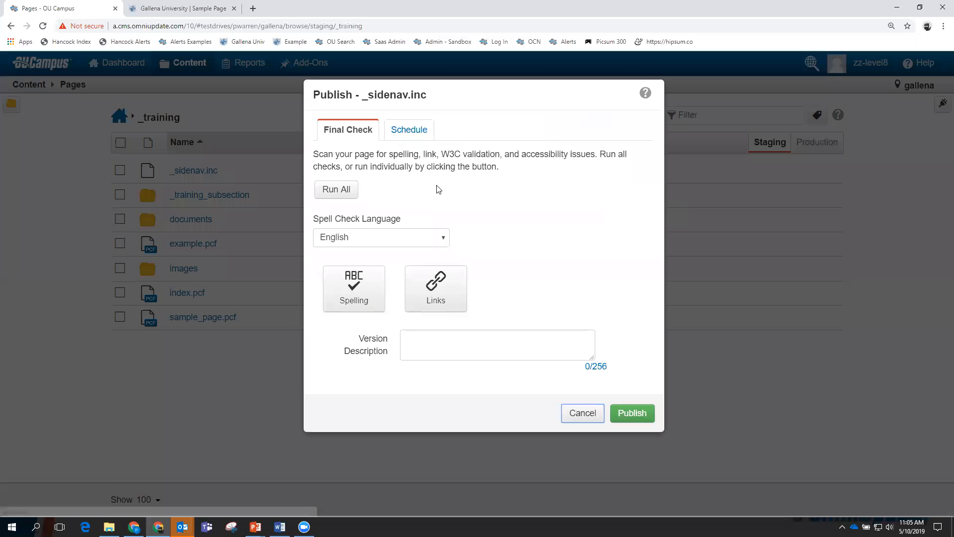
left_click(427, 345)
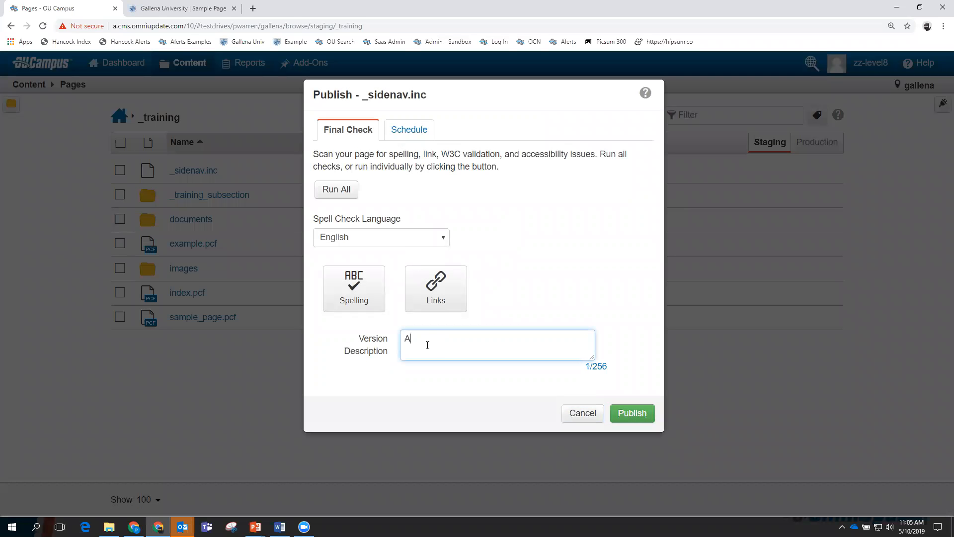
type("Added Sample")
left_click(631, 413)
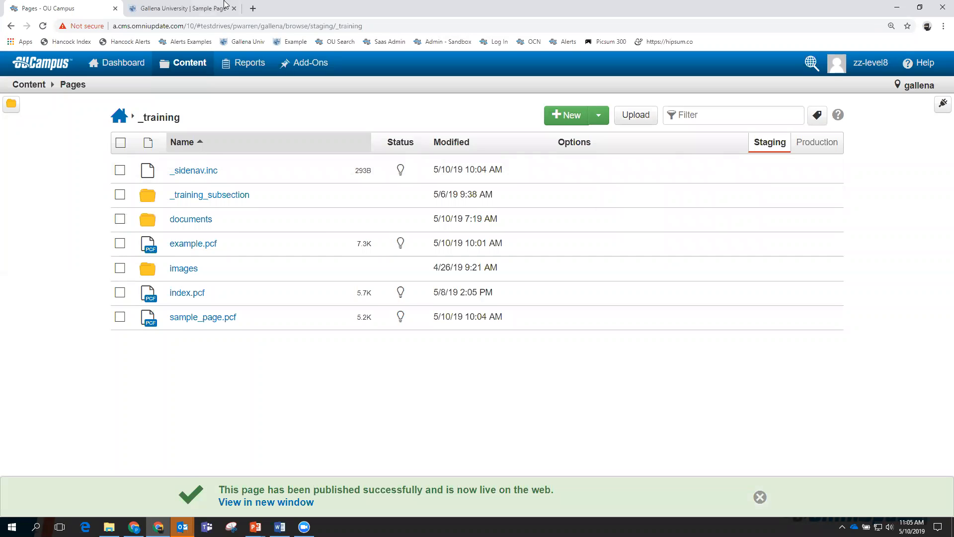
Reload the live Sample Page tab to check its new link, then return to OU Campus.
left_click(183, 10)
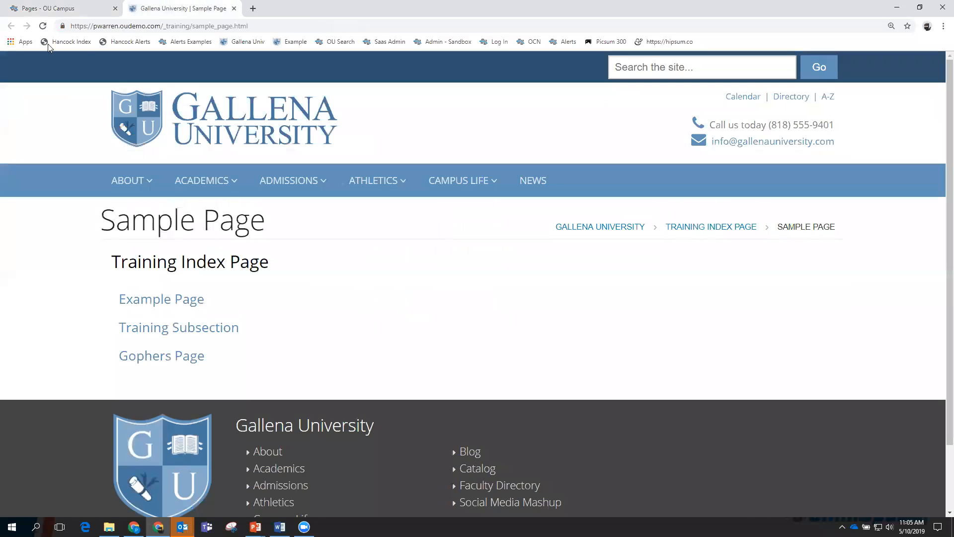
left_click(42, 26)
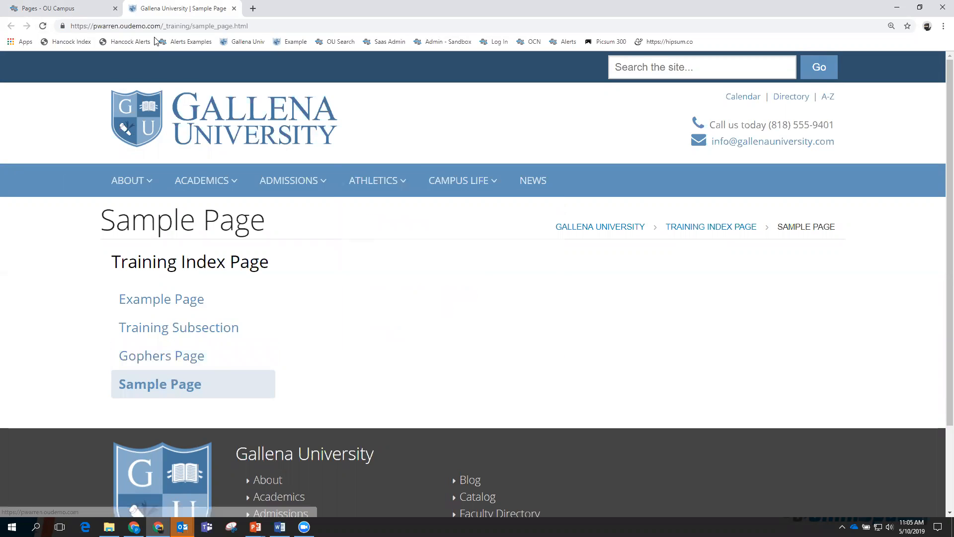
left_click(88, 10)
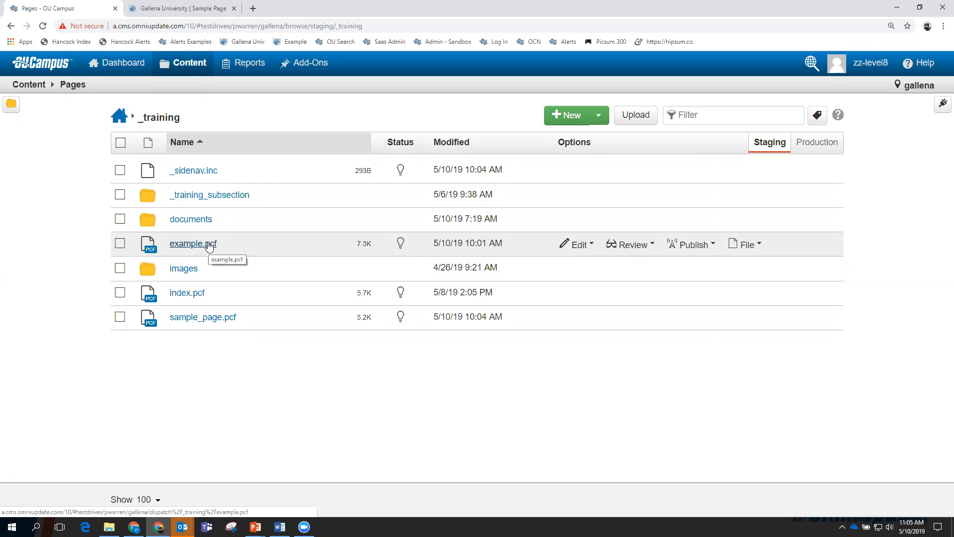
Open the New Folder form from the +New content choices in _training.
left_click(573, 115)
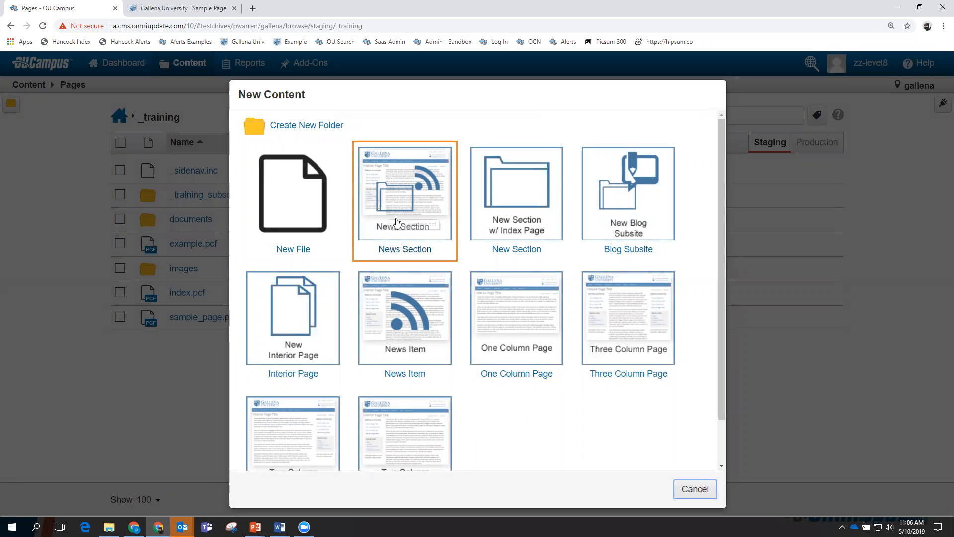
left_click(303, 126)
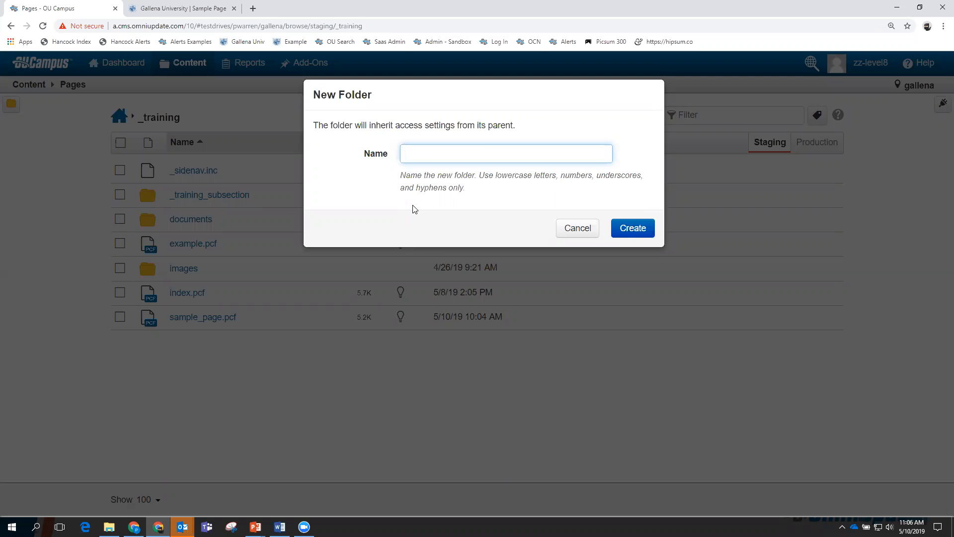
Create a folder named pauls_images in _training, then reopen the New Content choices.
type("Pauls_")
key("BackSpace")
key("BackSpace")
key("BackSpace")
key("BackSpace")
key("BackSpace")
key("BackSpace")
type("pauls_images")
left_click(630, 229)
mouse_move(630, 230)
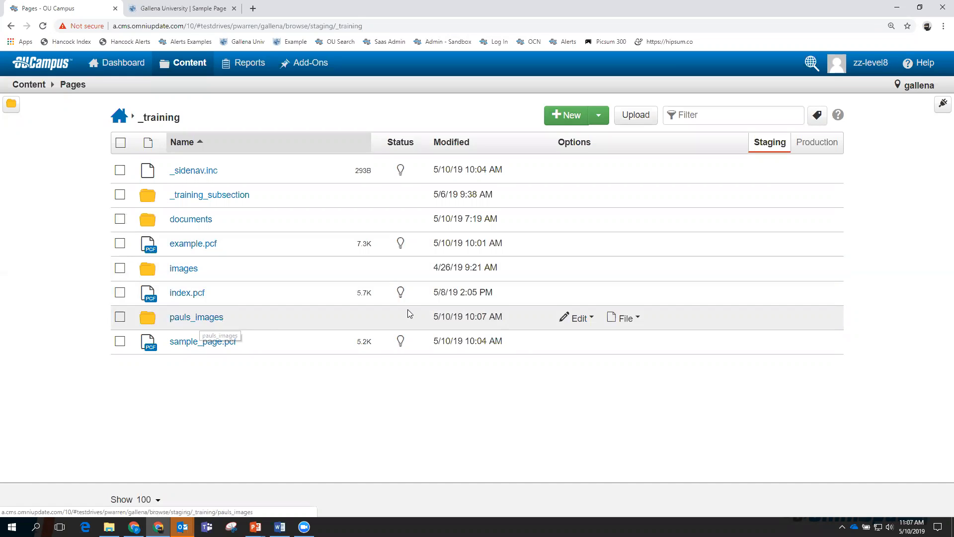
left_click(577, 115)
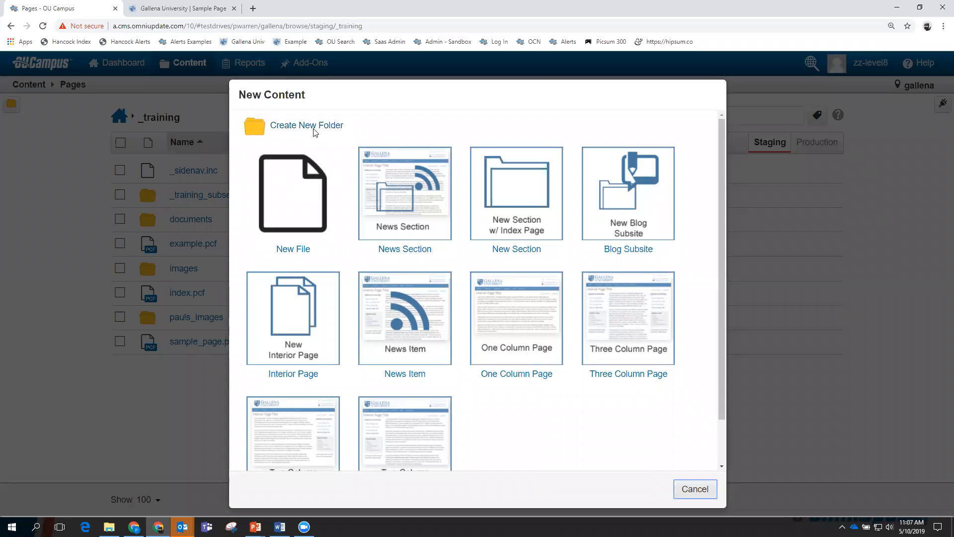
Set the new section's directory to pauls_new_section and its index page title to 'Pauls New Section'.
left_click(512, 194)
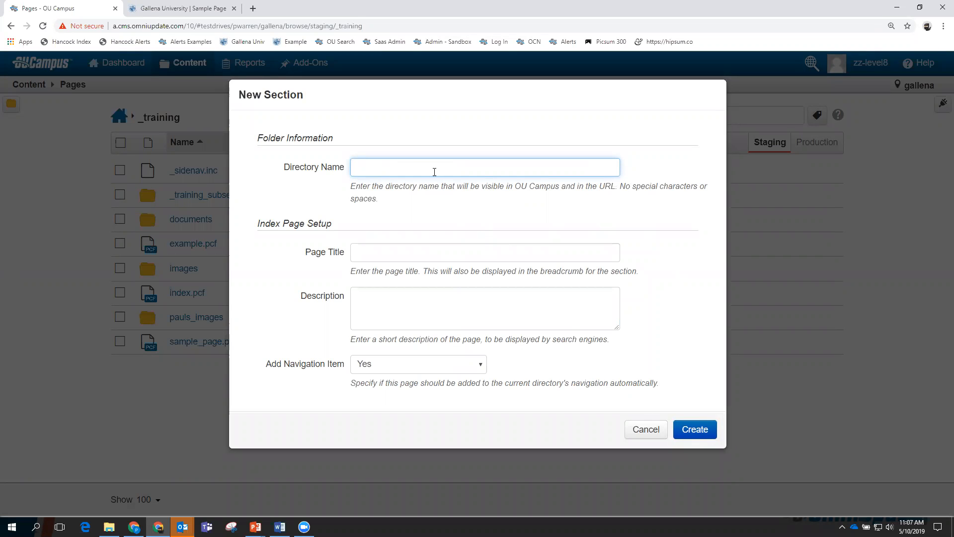
type("Pauls New Section")
left_click_drag(434, 167, 336, 168)
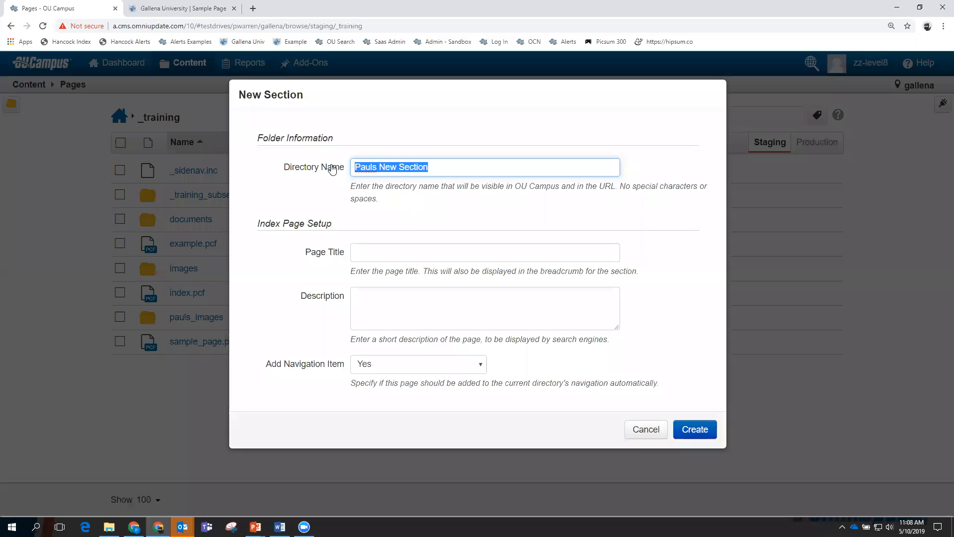
type("pauls_ne")
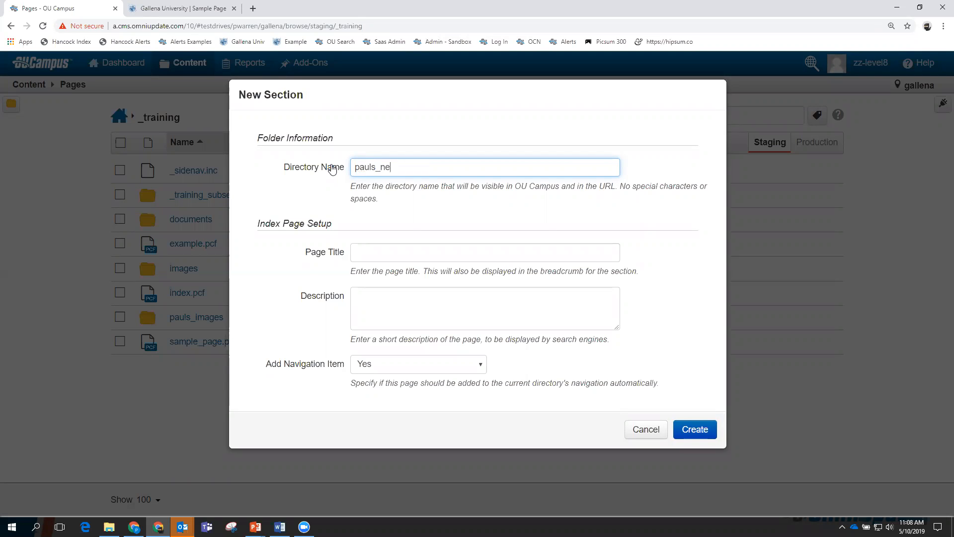
type("w_section")
left_click(381, 253)
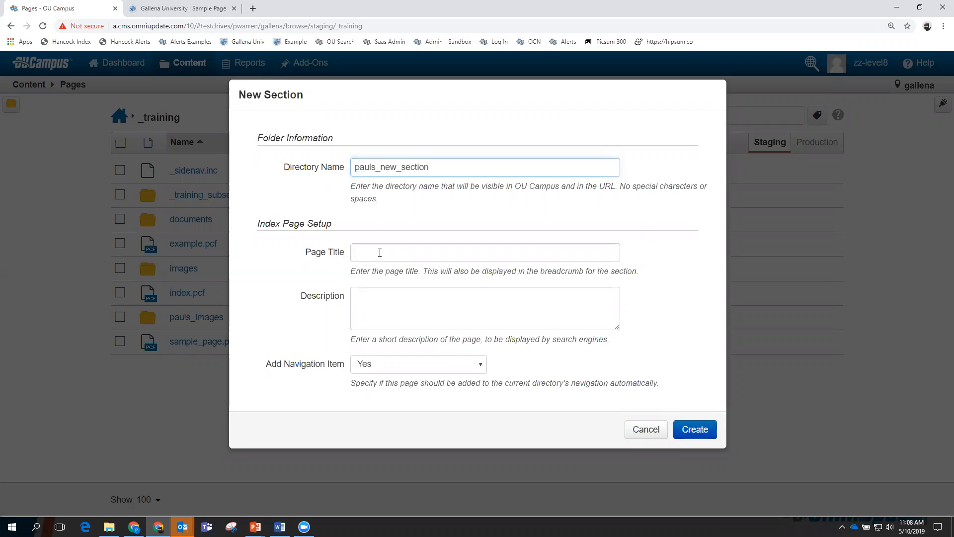
type("Pauls NEw Se")
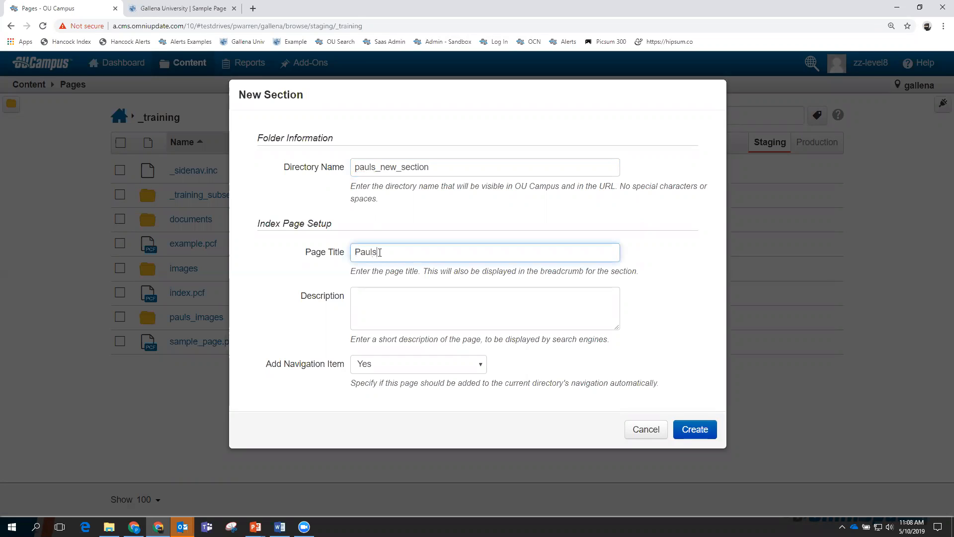
type("ction")
left_click(391, 251)
key("BackSpace")
type("e")
Create the Pauls New Section section and open its folder listing via Content > Pages.
left_click(697, 430)
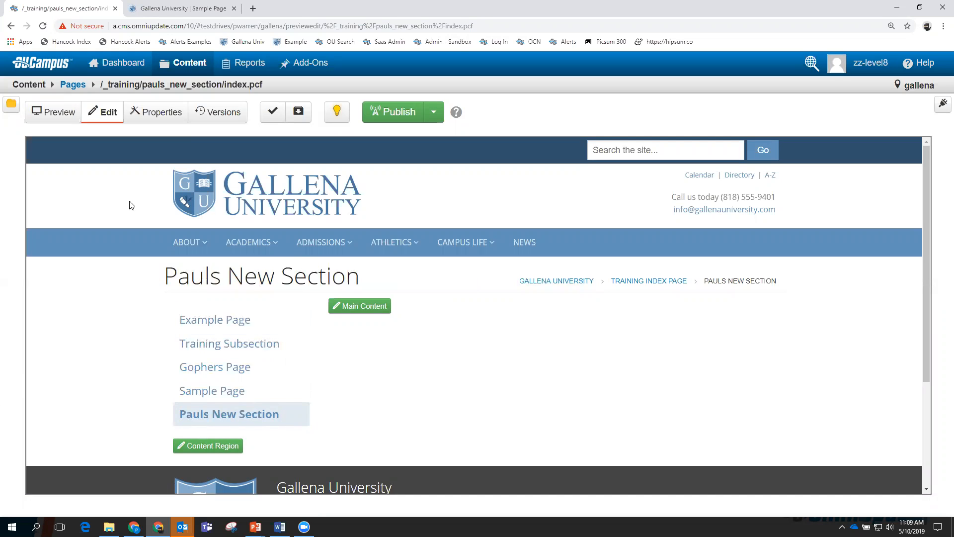
mouse_move(320, 242)
left_click(195, 64)
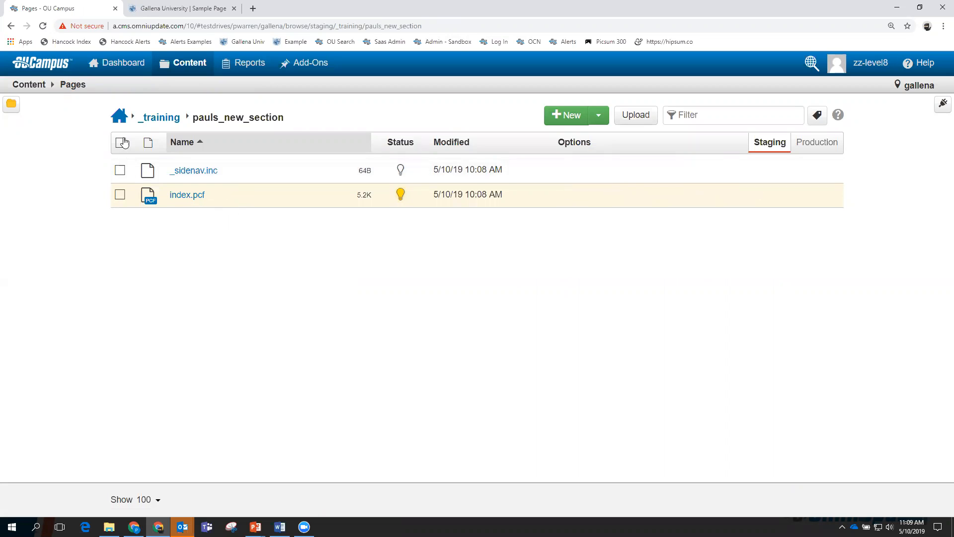
Publish _sidenav.inc and index.pcf together, including checked-out files, with version note 'First publish'.
left_click(121, 144)
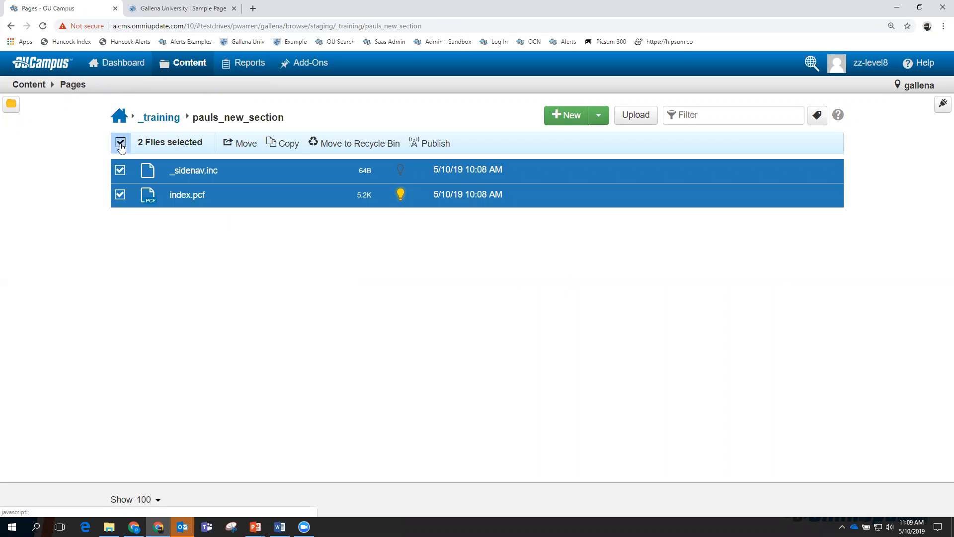
left_click(432, 145)
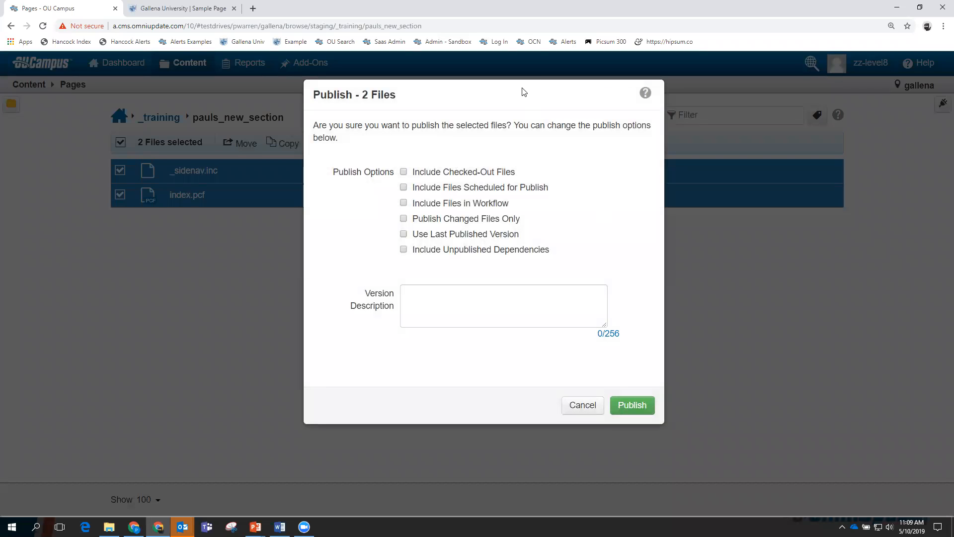
left_click_drag(524, 89, 594, 170)
left_click(592, 405)
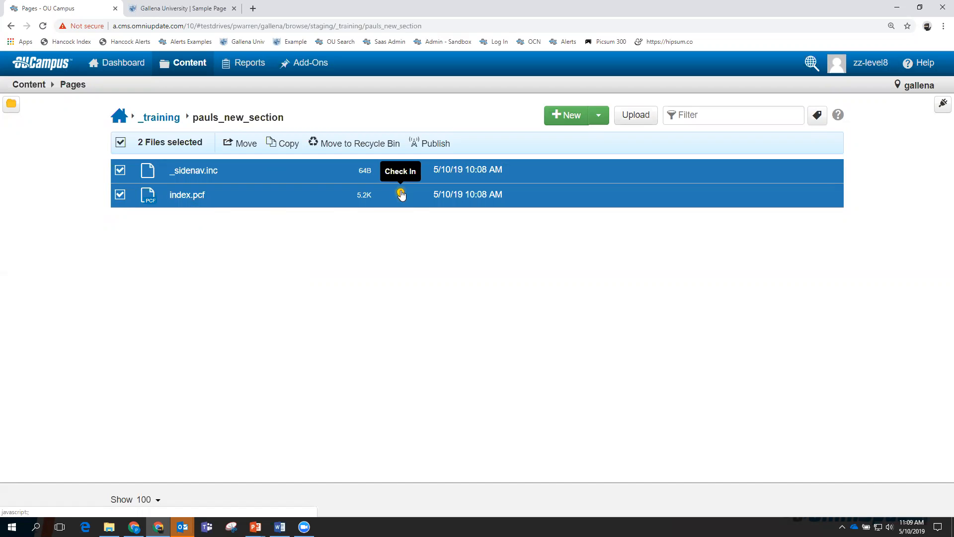
left_click(433, 144)
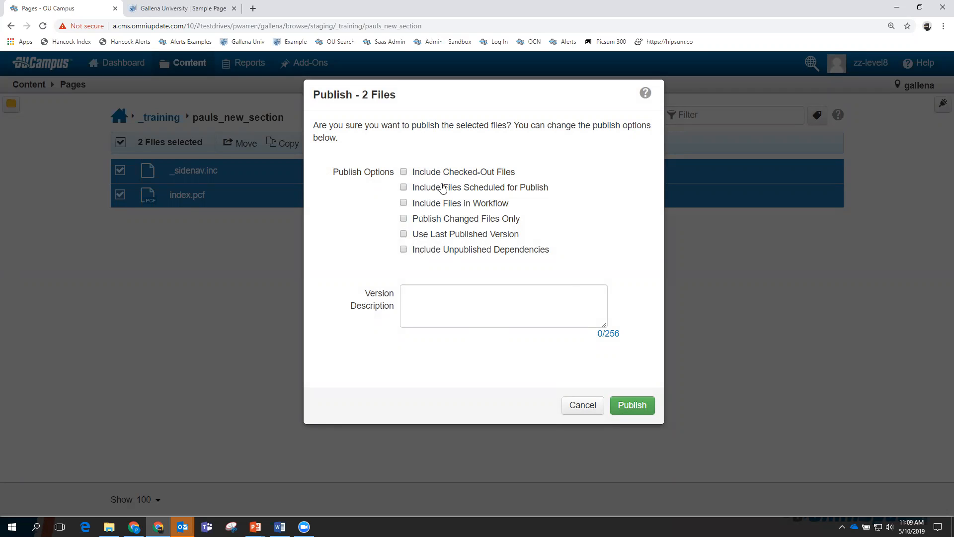
left_click(403, 172)
left_click(459, 298)
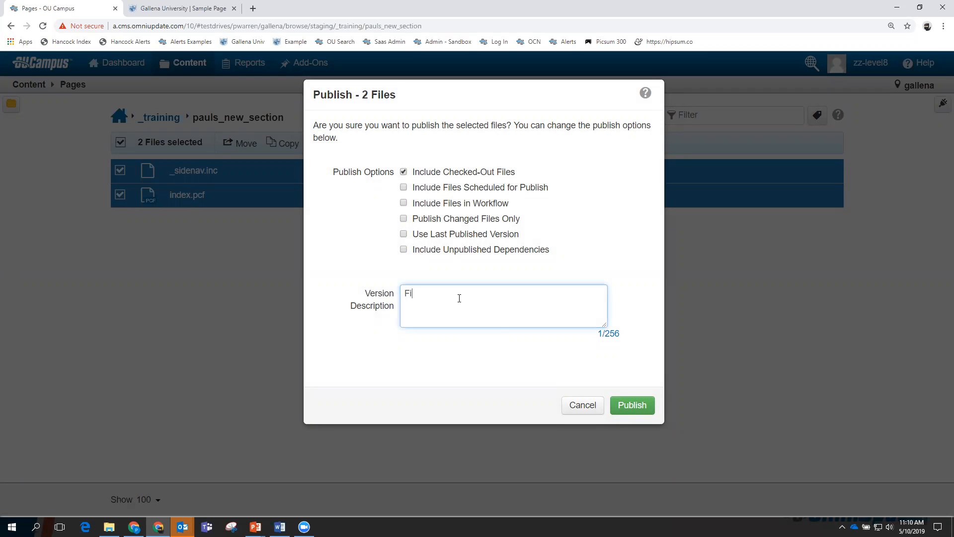
type("First publish")
left_click(629, 405)
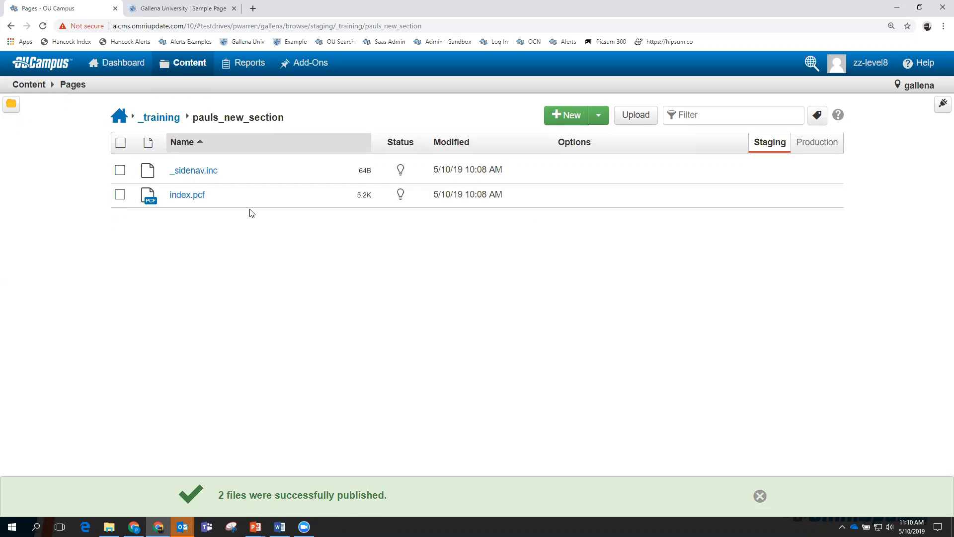
Open the live version 1 of the section's index.pcf in a new tab from its Versions list.
left_click(193, 195)
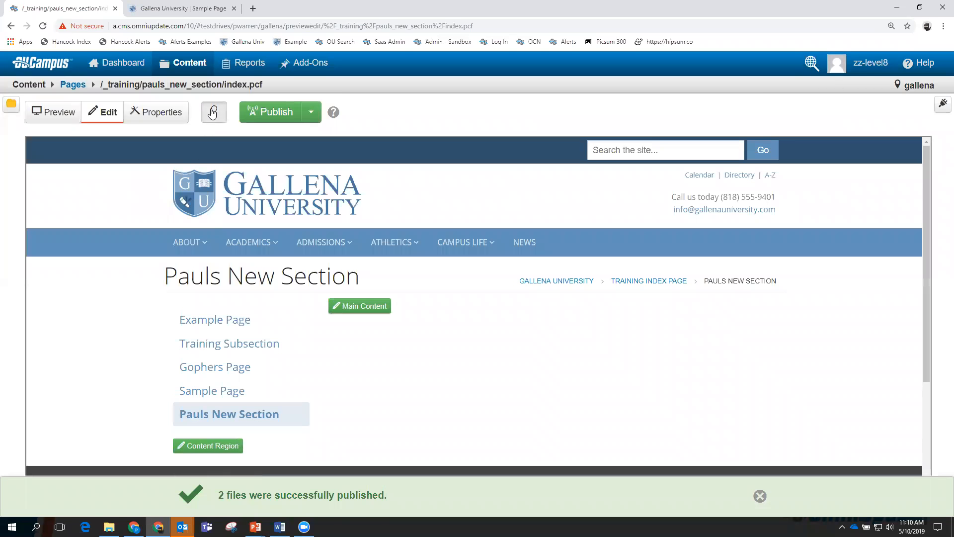
left_click(219, 114)
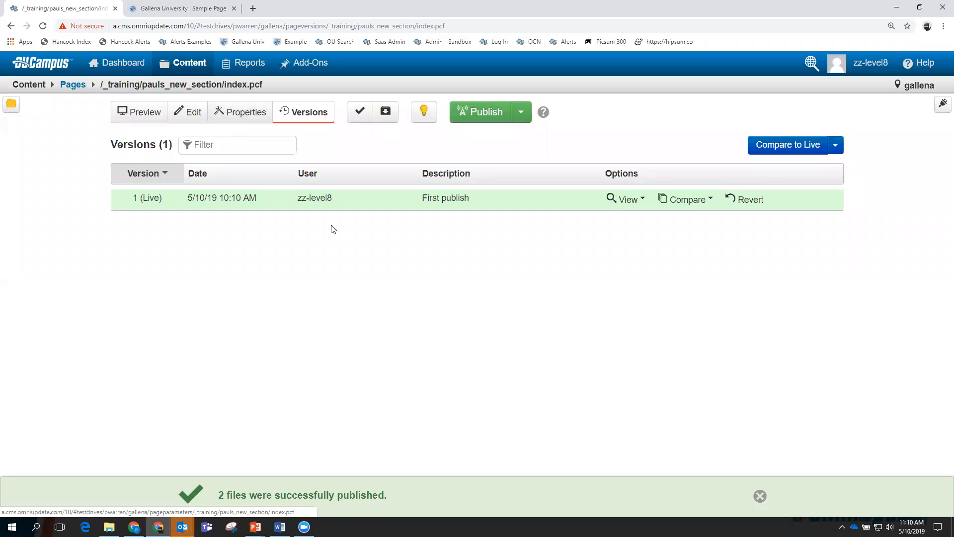
left_click(625, 199)
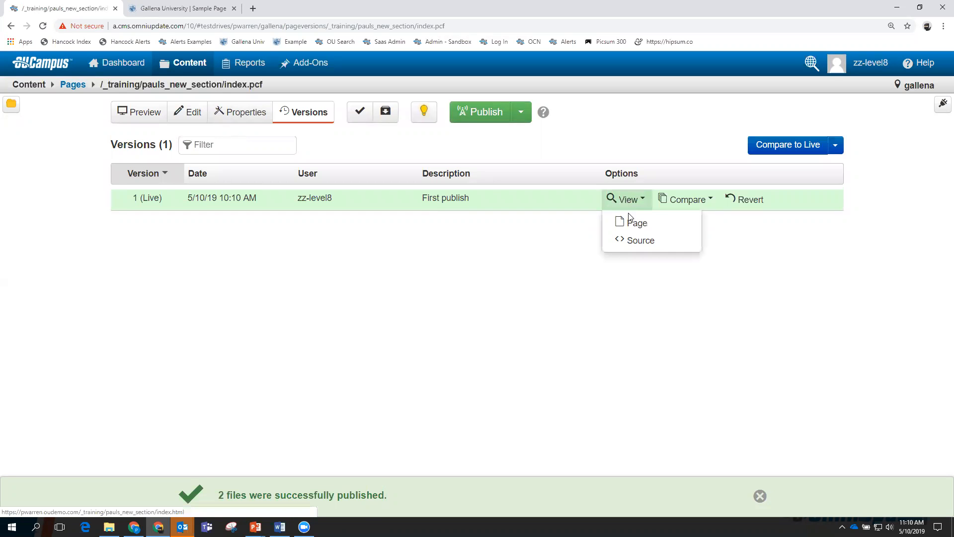
left_click(632, 225)
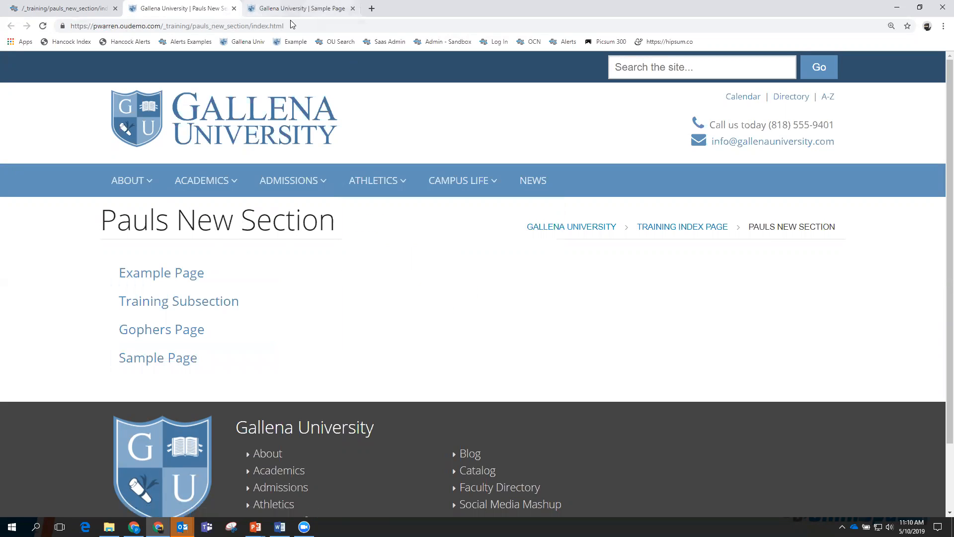
Close the old live Sample Page tab and return to index.pcf's version history.
left_click(323, 9)
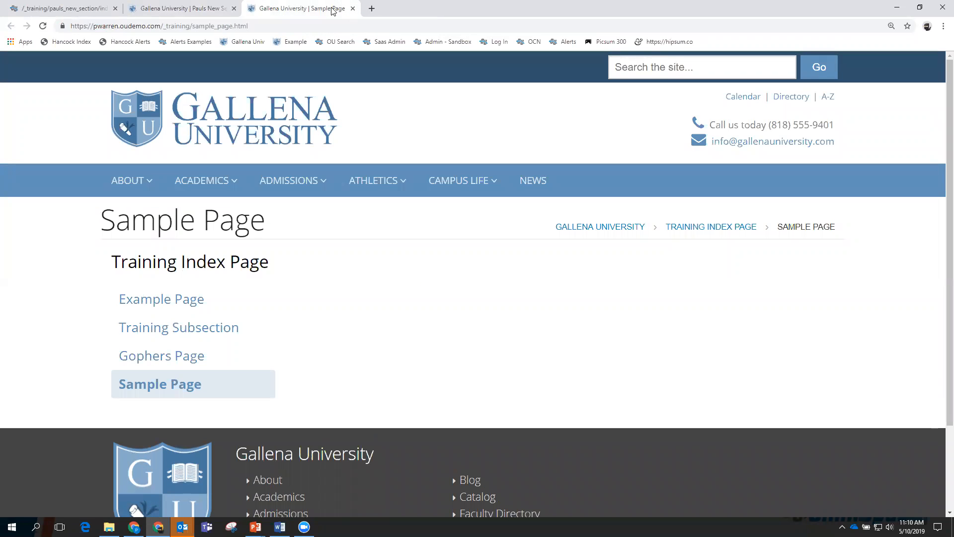
left_click(352, 8)
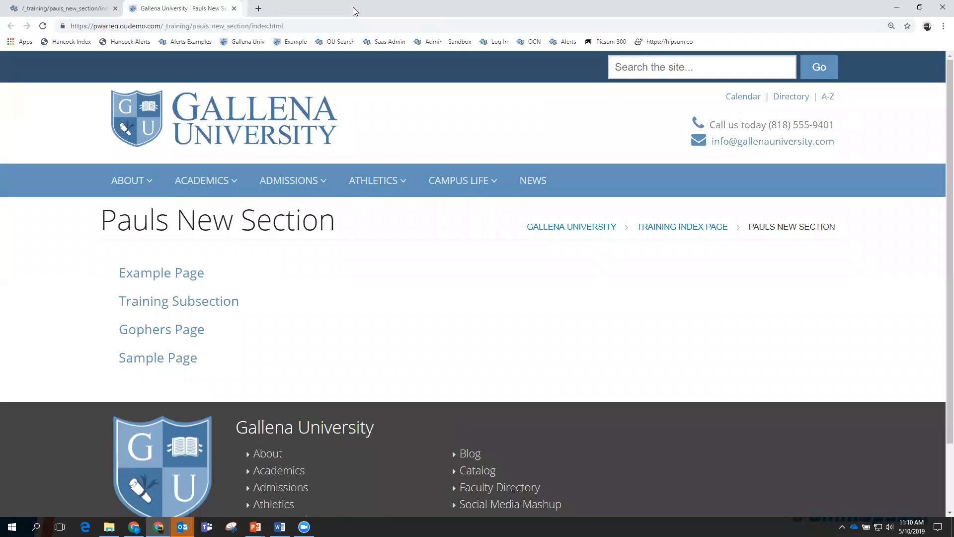
left_click(103, 11)
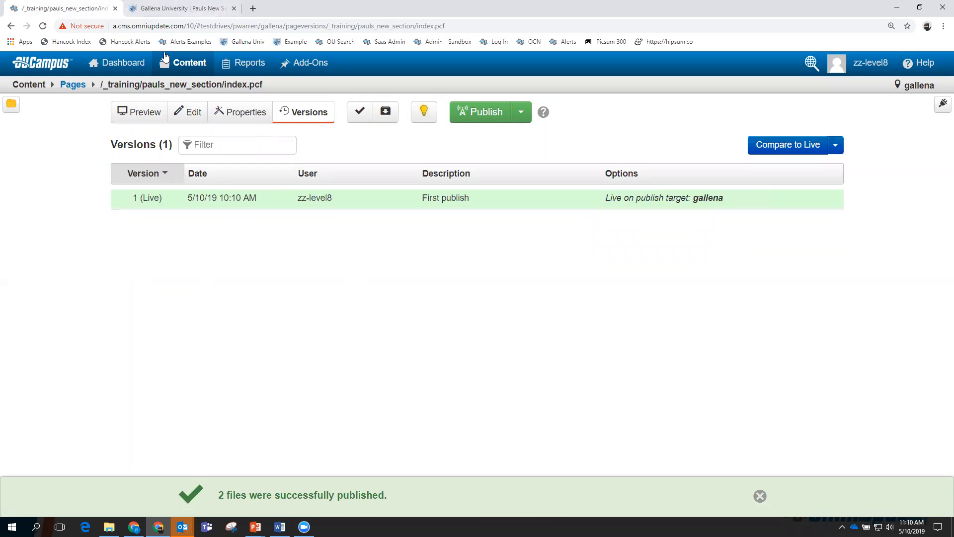
Open _sidenav.inc in pauls_new_section, view the published Pauls New Section page, then close it.
mouse_move(182, 62)
left_click(185, 88)
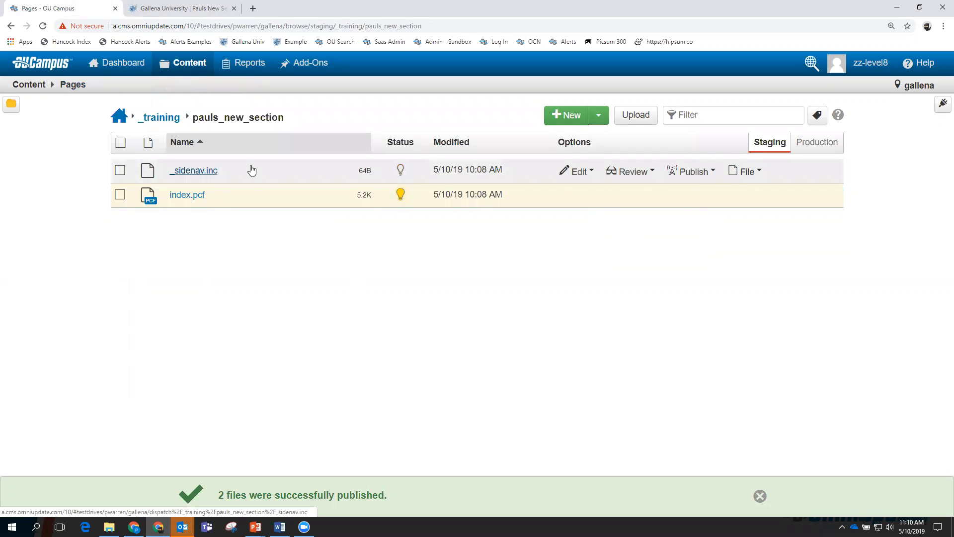
left_click(204, 170)
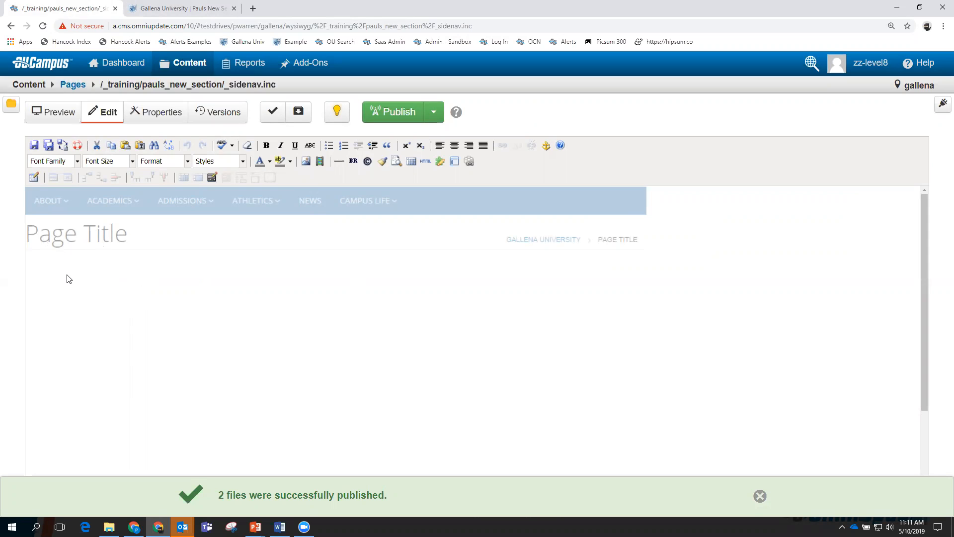
left_click(184, 9)
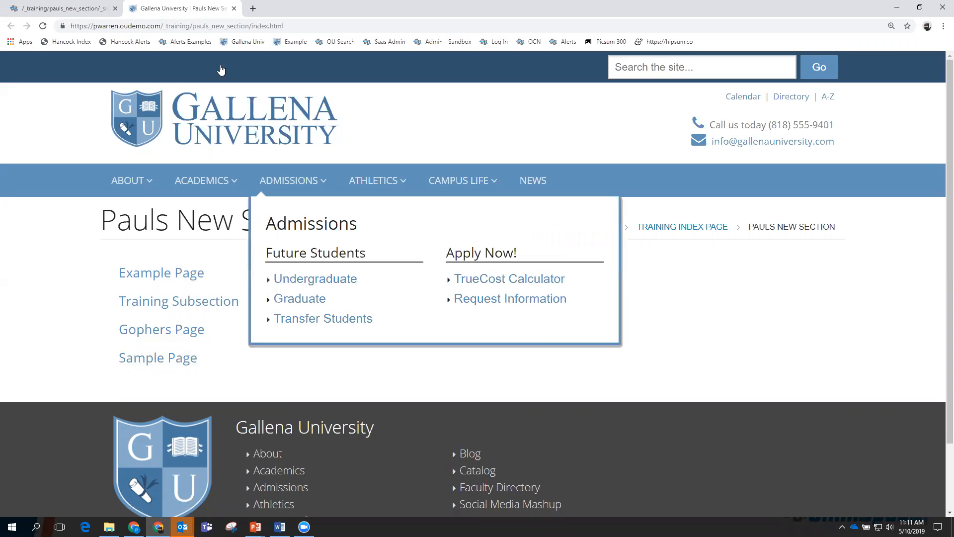
left_click(234, 9)
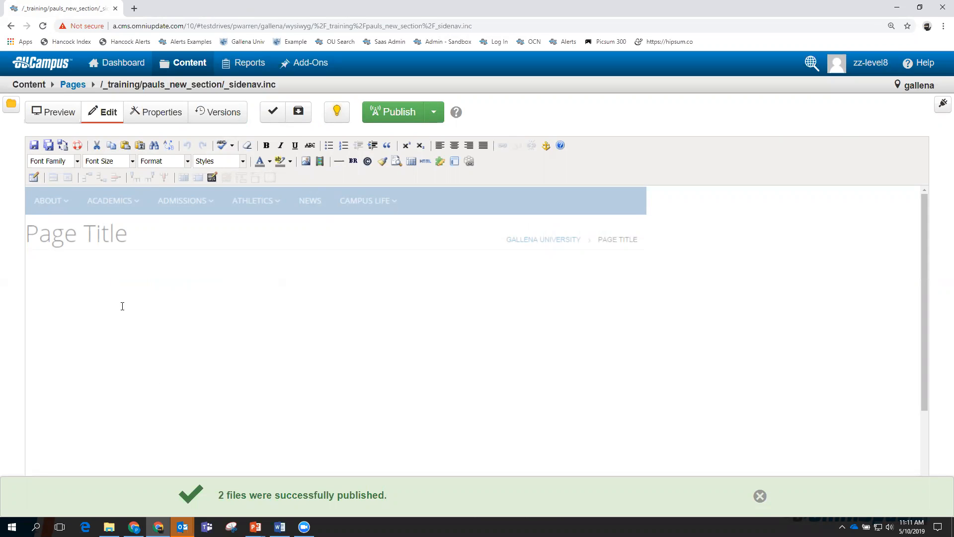
Navigate from the page listing up to _training and into the empty pauls_images folder.
mouse_move(176, 64)
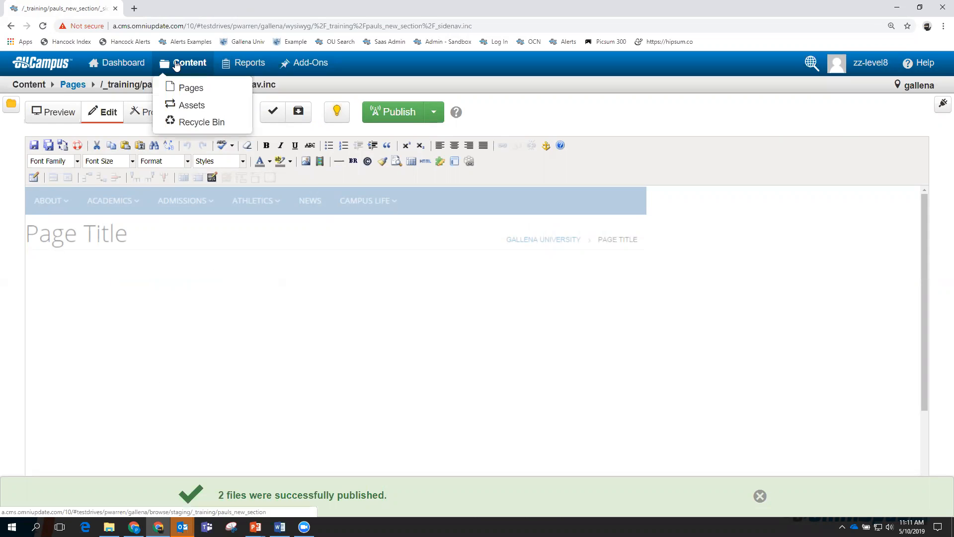
left_click(189, 88)
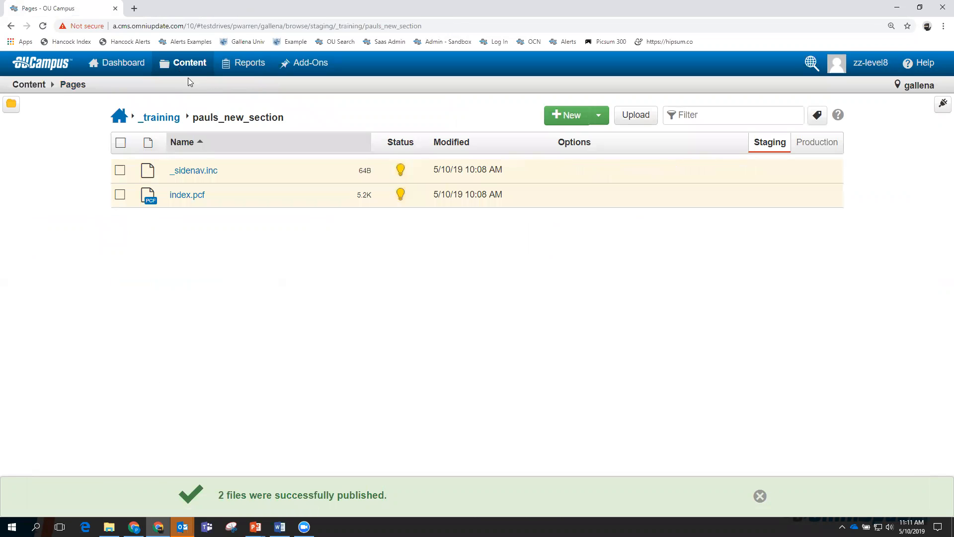
mouse_move(183, 69)
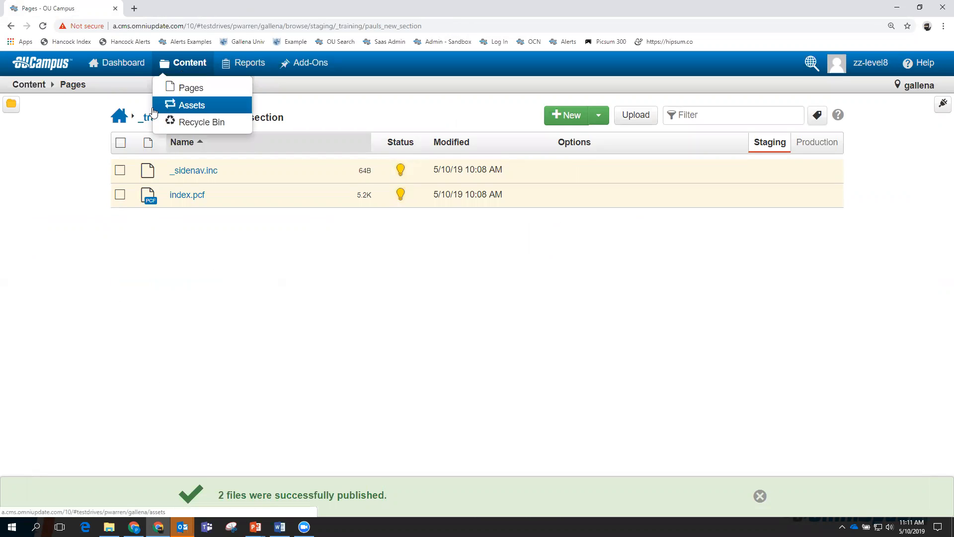
left_click(154, 118)
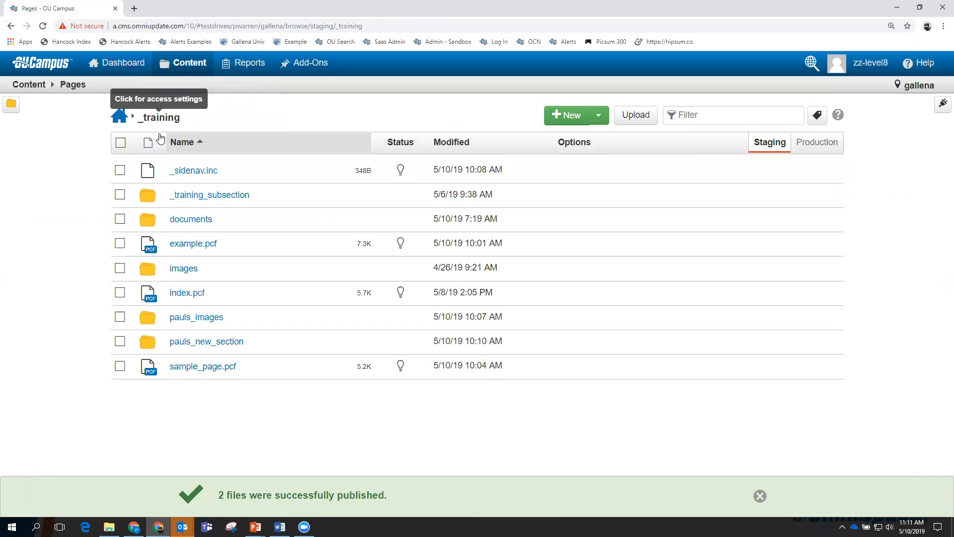
left_click(180, 316)
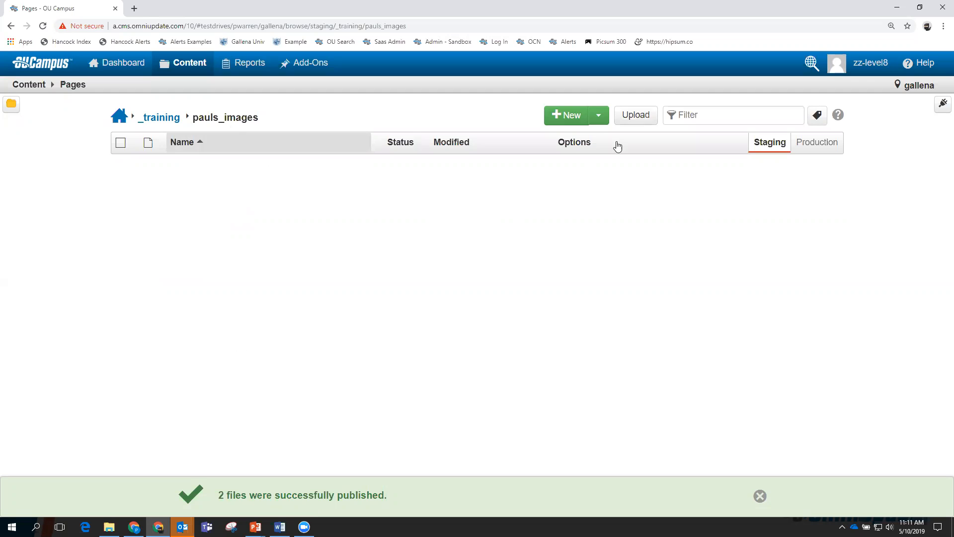
Queue rainbow.jpg and speaker.jpg from Demo Images for upload into pauls_images.
left_click(636, 115)
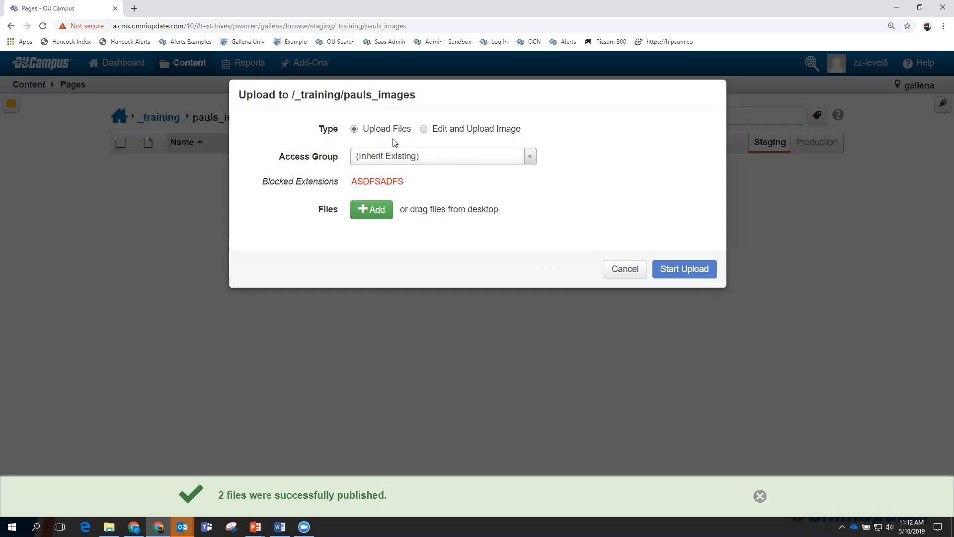
left_click(372, 209)
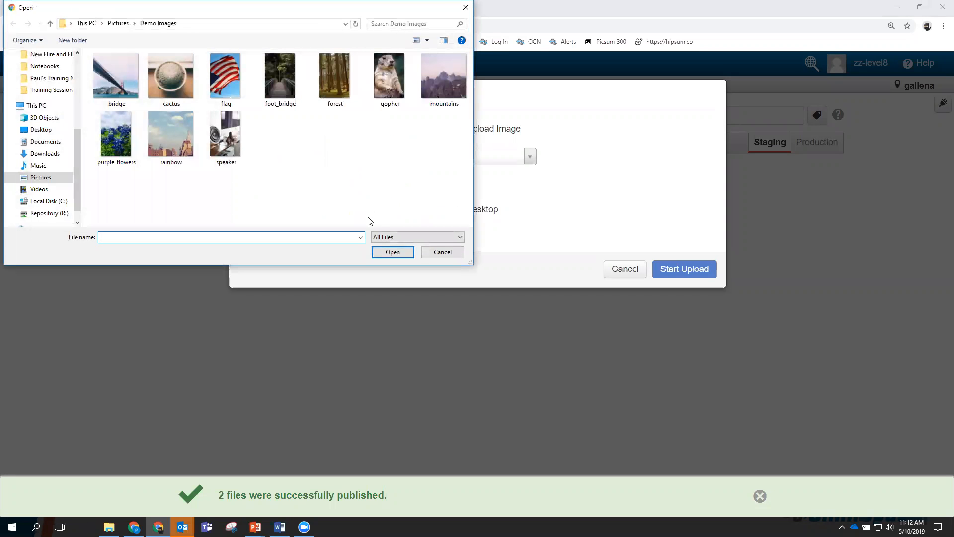
left_click(230, 146)
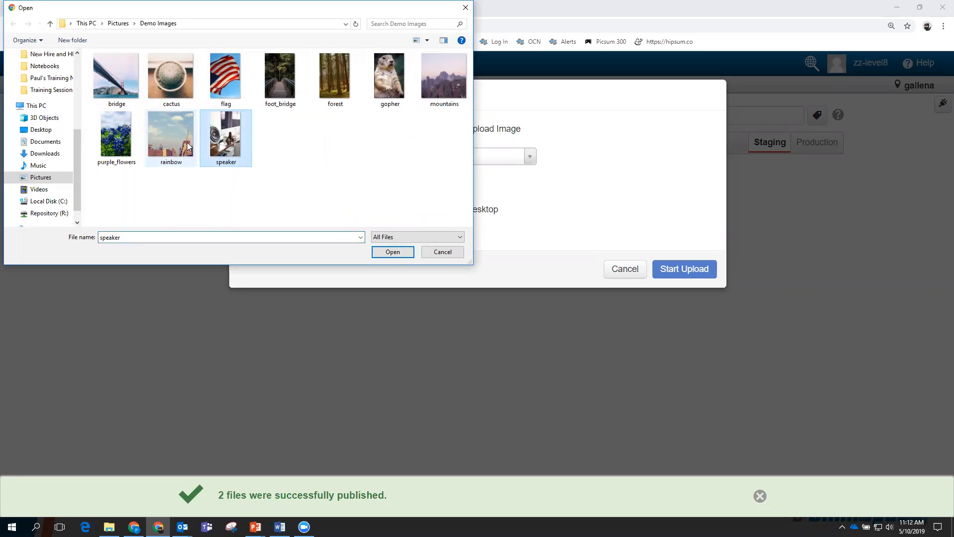
left_click(182, 142)
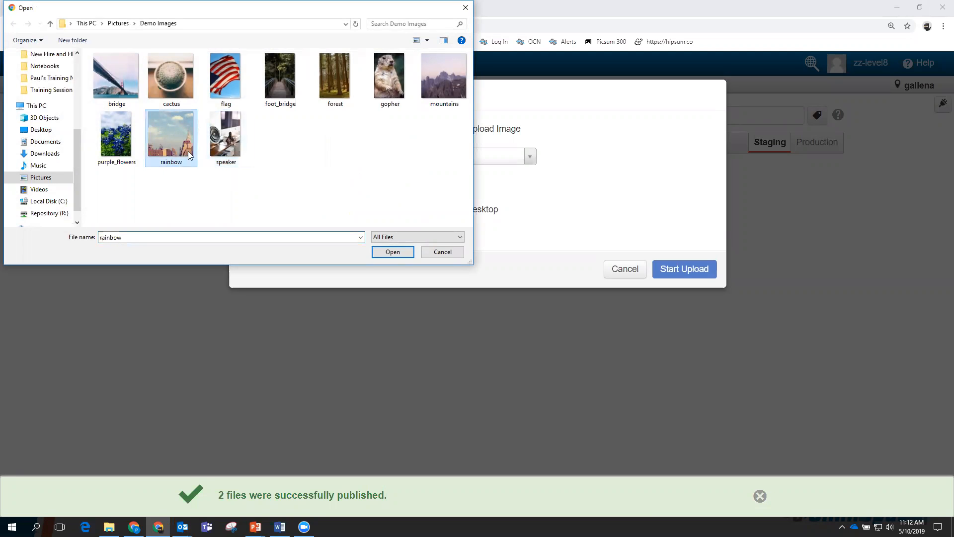
left_click(221, 140, "ctrl")
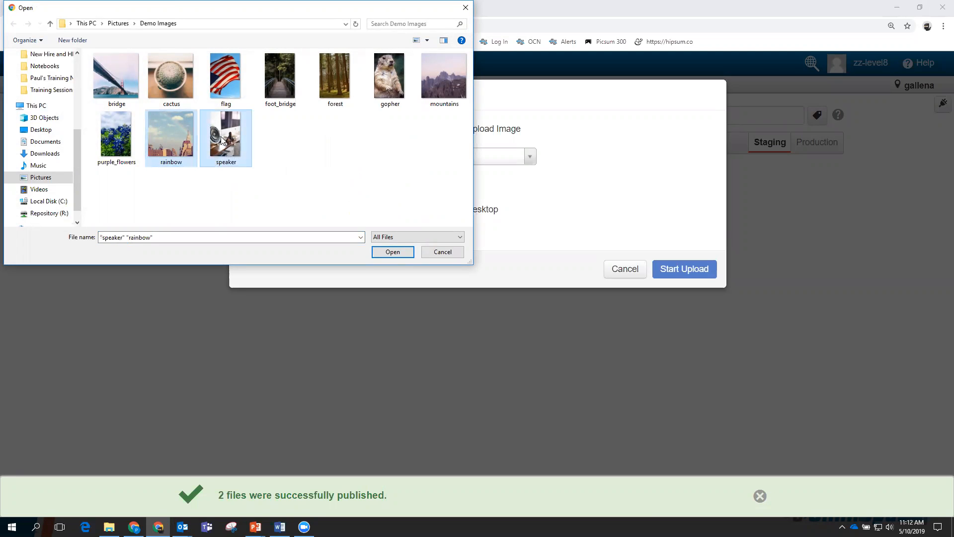
left_click(393, 252)
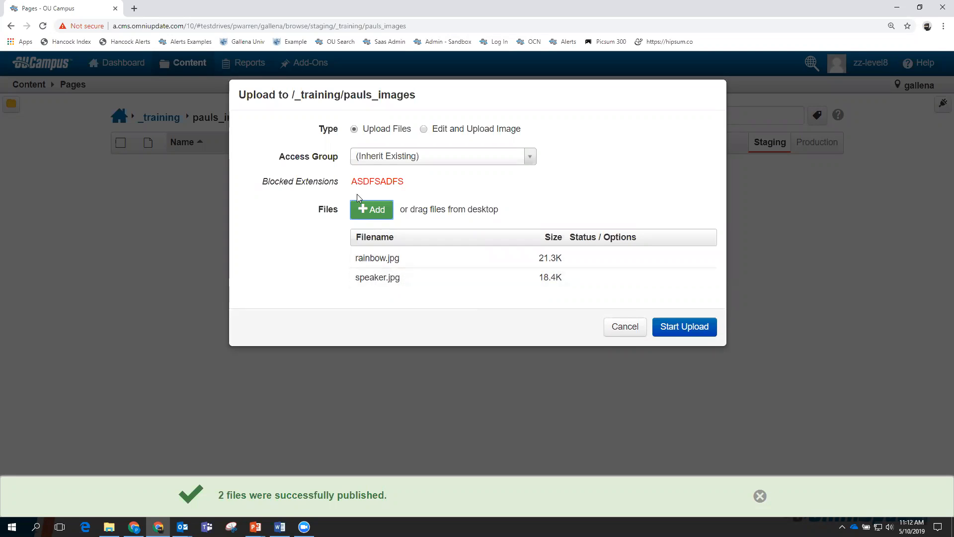
Drag purple_flowers.jpg into the upload queue and upload all three images.
left_click(373, 207)
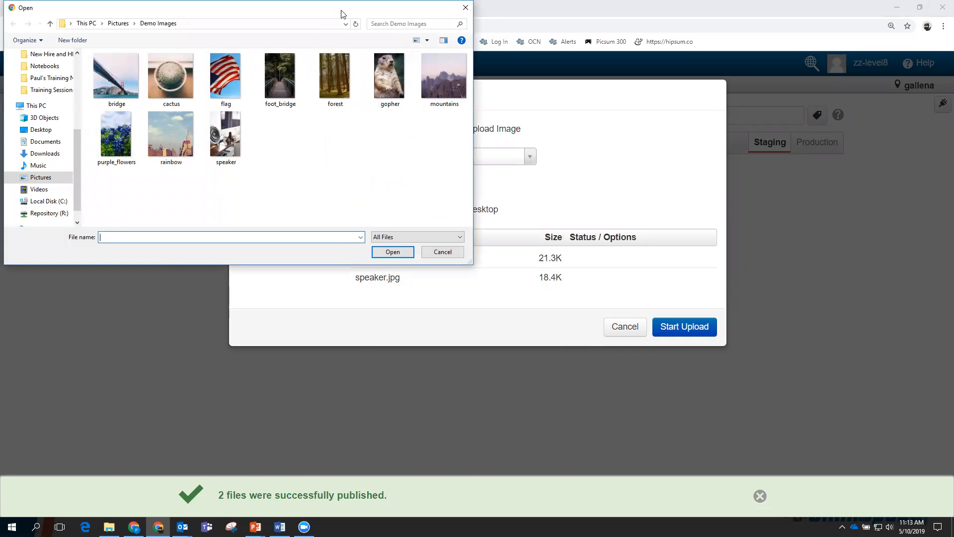
left_click_drag(343, 14, 431, 260)
left_click(229, 392)
left_click_drag(229, 393, 495, 215)
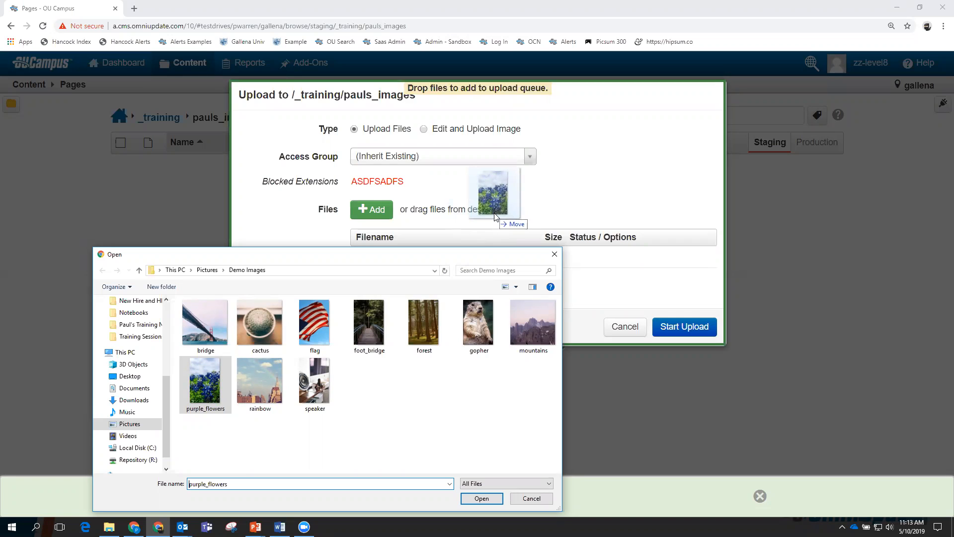
left_click_drag(495, 215, 495, 216)
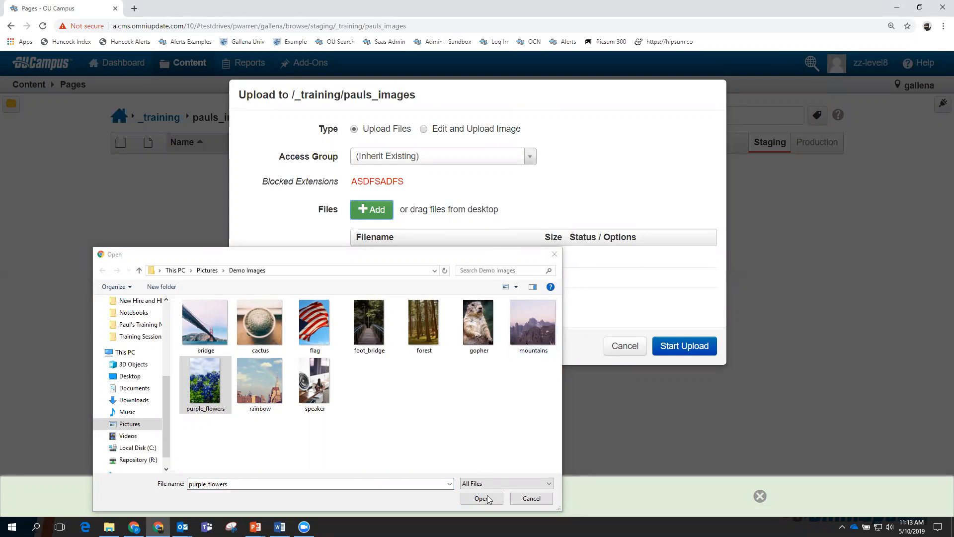
left_click(531, 498)
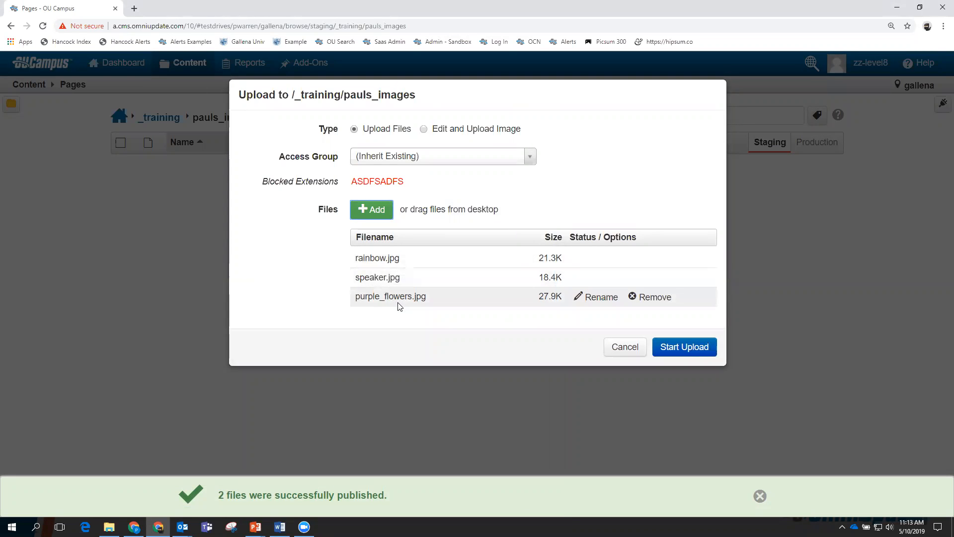
left_click(678, 350)
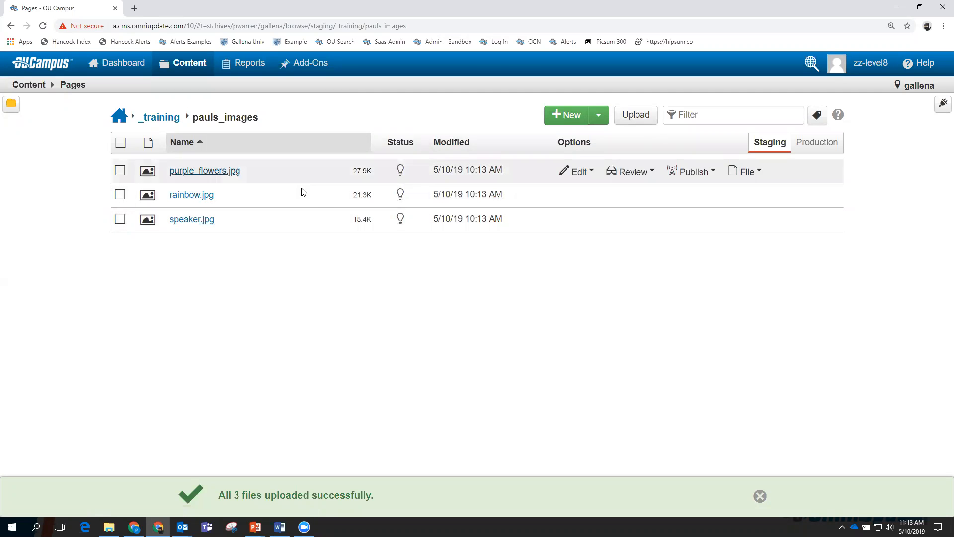
Try dragging forest, foot_bridge and flag images from Demo Images onto pauls_images.
left_click(110, 526)
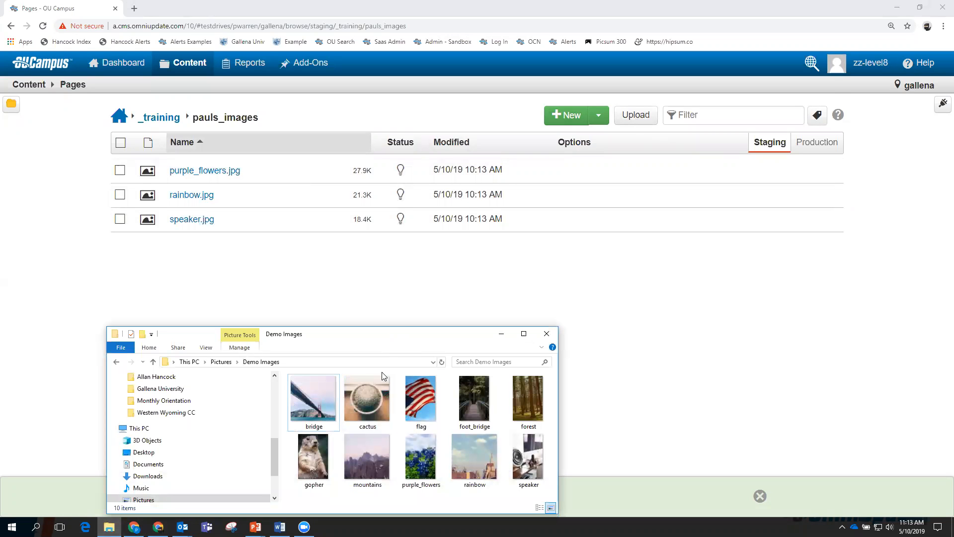
left_click(530, 393)
left_click(463, 396, "ctrl")
left_click(429, 396, "ctrl")
left_click_drag(435, 383, 475, 286)
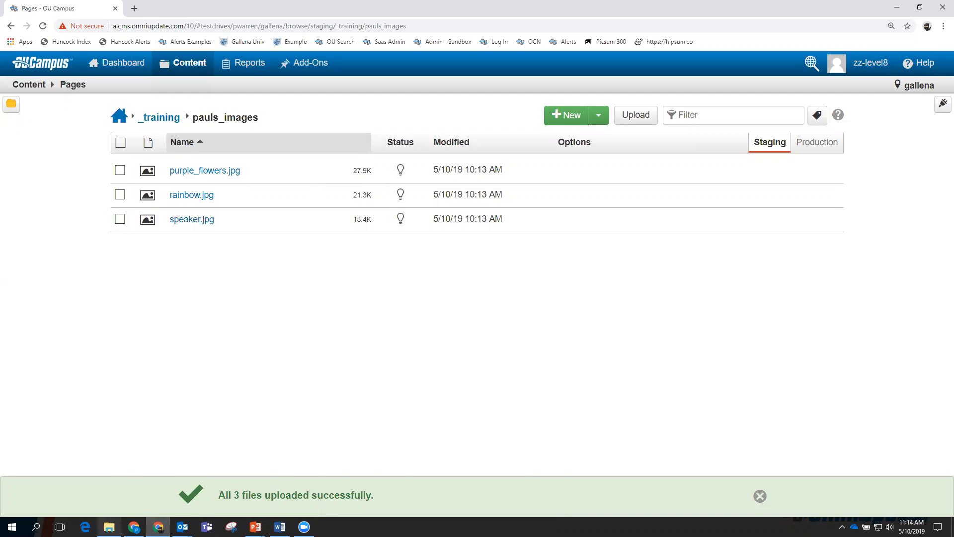
left_click(109, 526)
left_click_drag(516, 392, 528, 292)
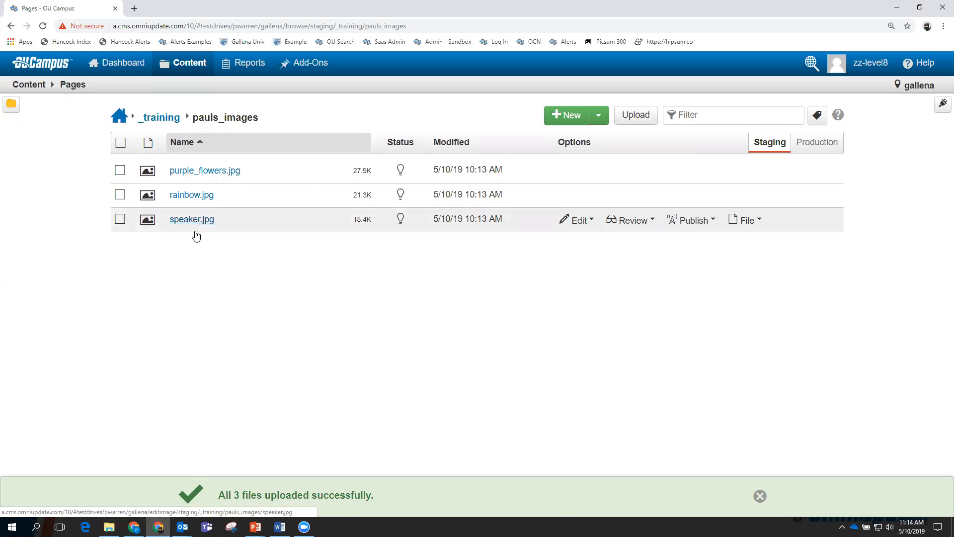
Upload foot_bridge.jpg into pauls_images through the Upload dialog.
left_click(635, 115)
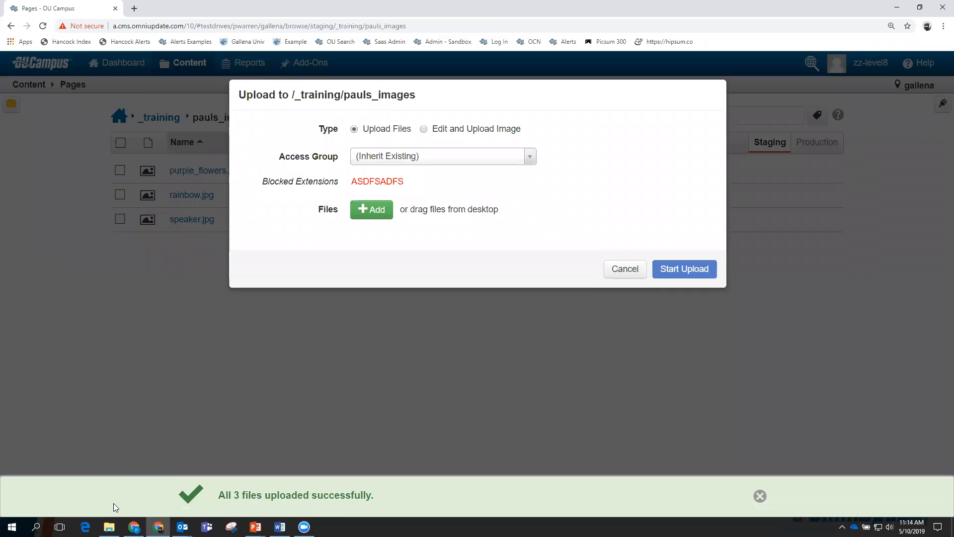
left_click(109, 526)
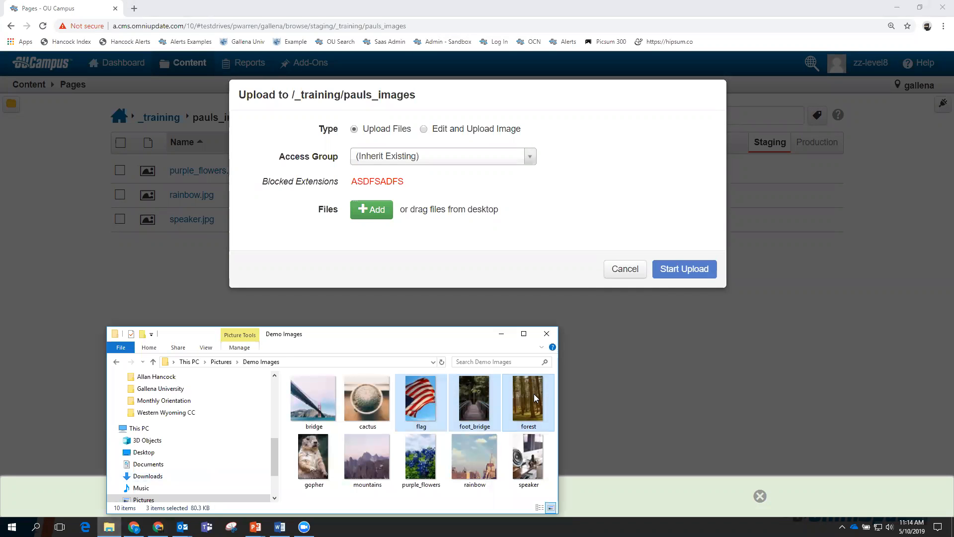
left_click(480, 394)
left_click_drag(477, 395, 502, 243)
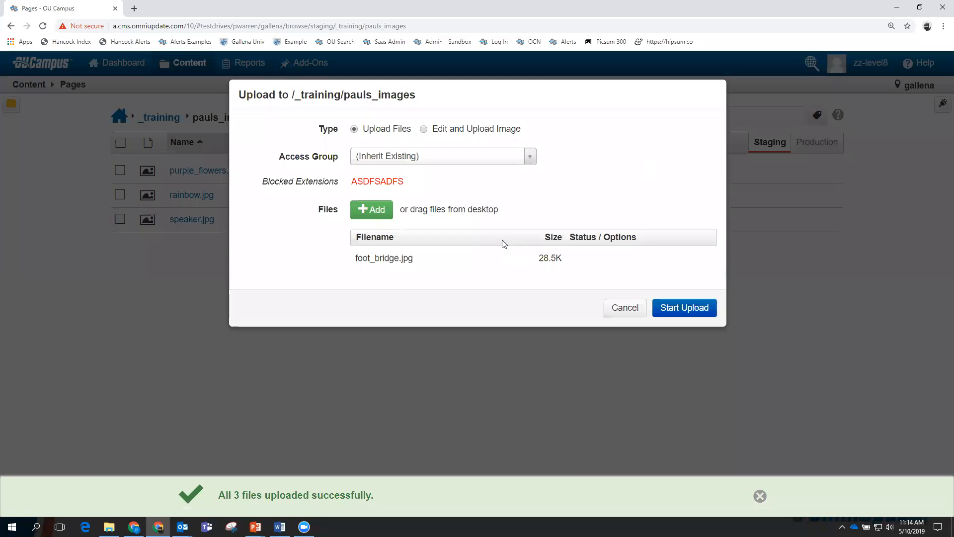
left_click(679, 312)
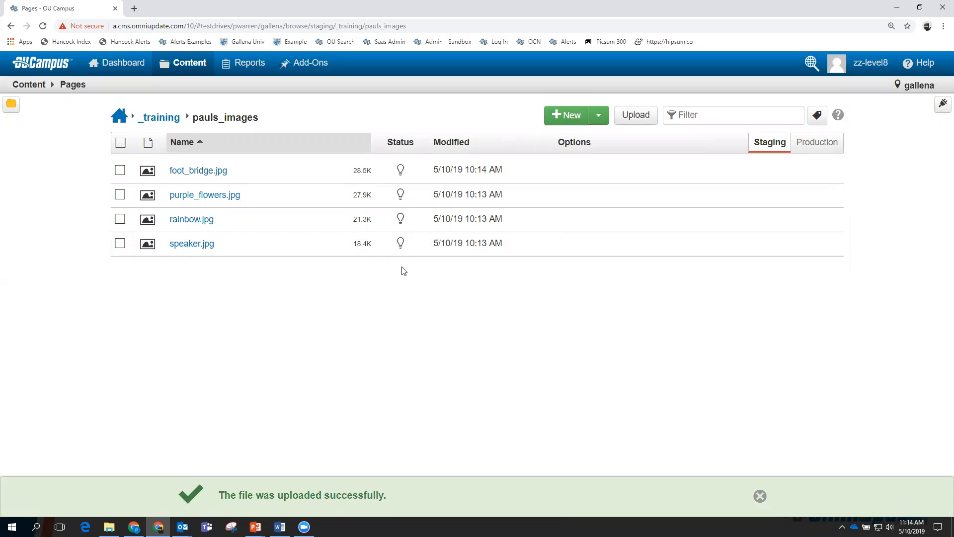
left_click(760, 496)
Drag flag.jpg and forest.jpg from Demo Images onto pauls_images to upload them.
left_click(109, 526)
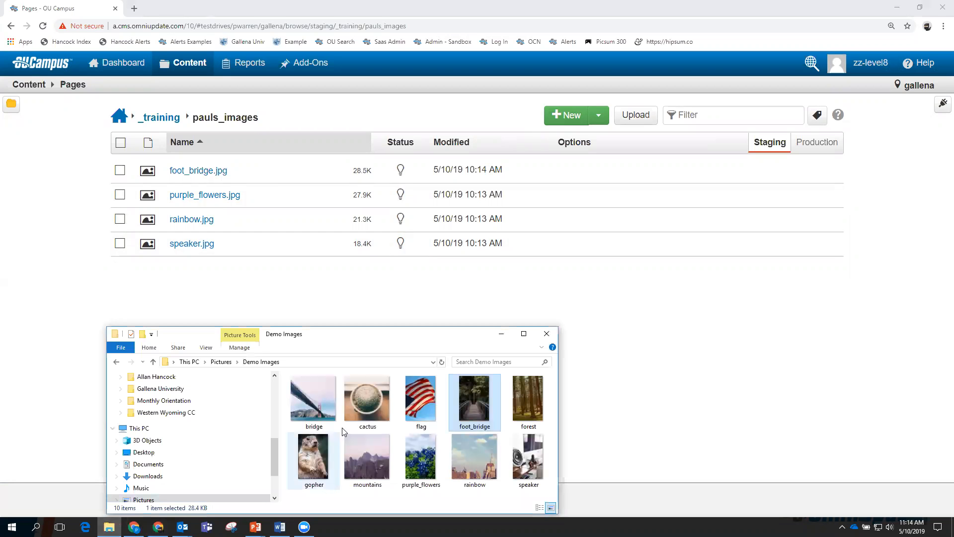
left_click_drag(431, 404, 423, 428)
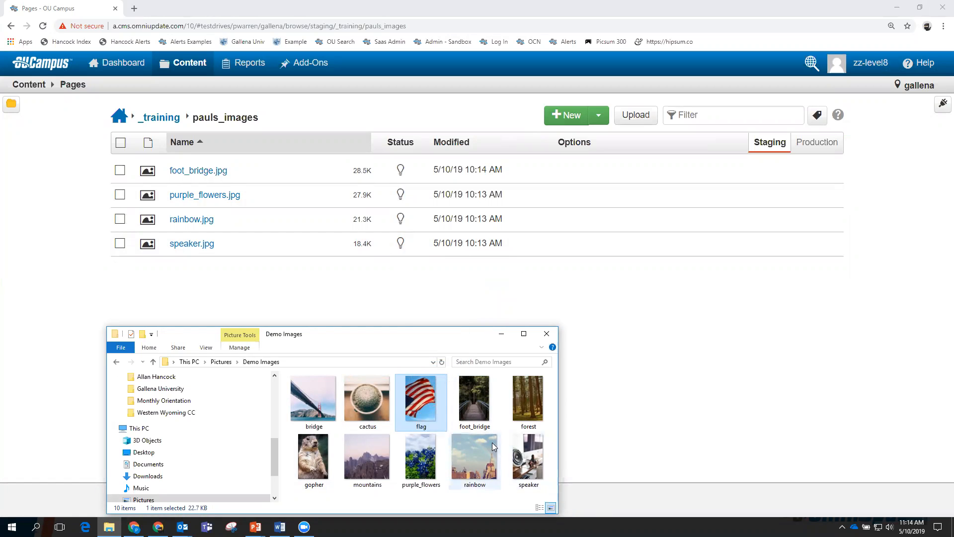
left_click(522, 403, "ctrl")
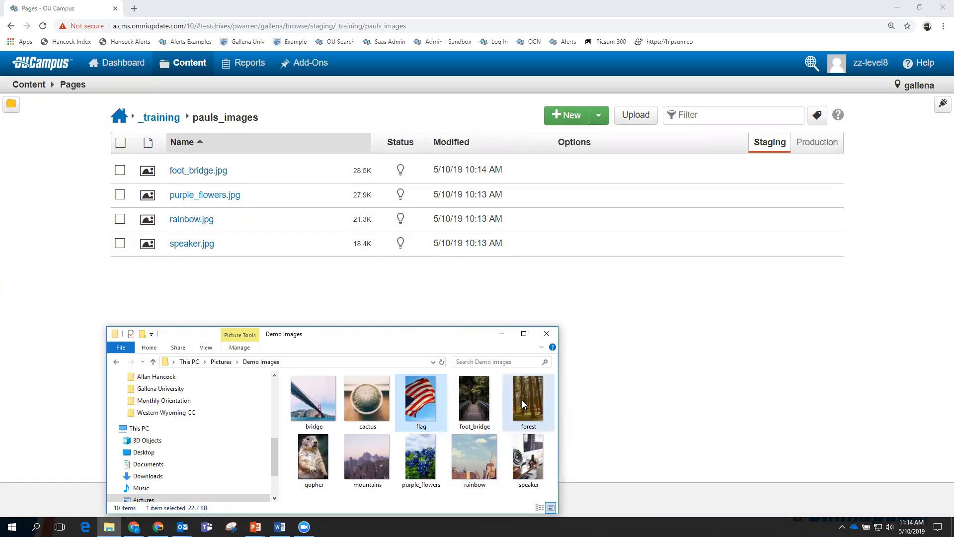
left_click_drag(522, 404, 536, 309)
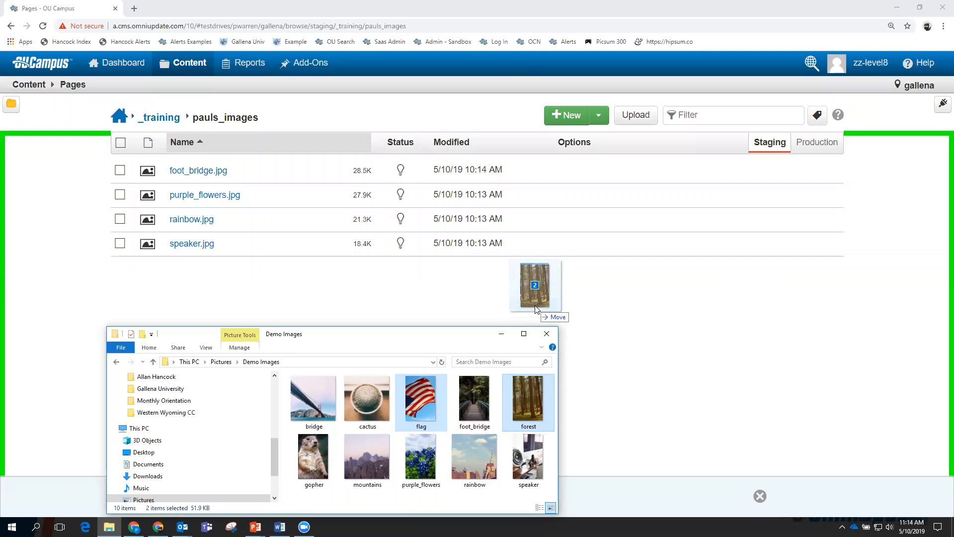
left_click_drag(535, 310, 537, 306)
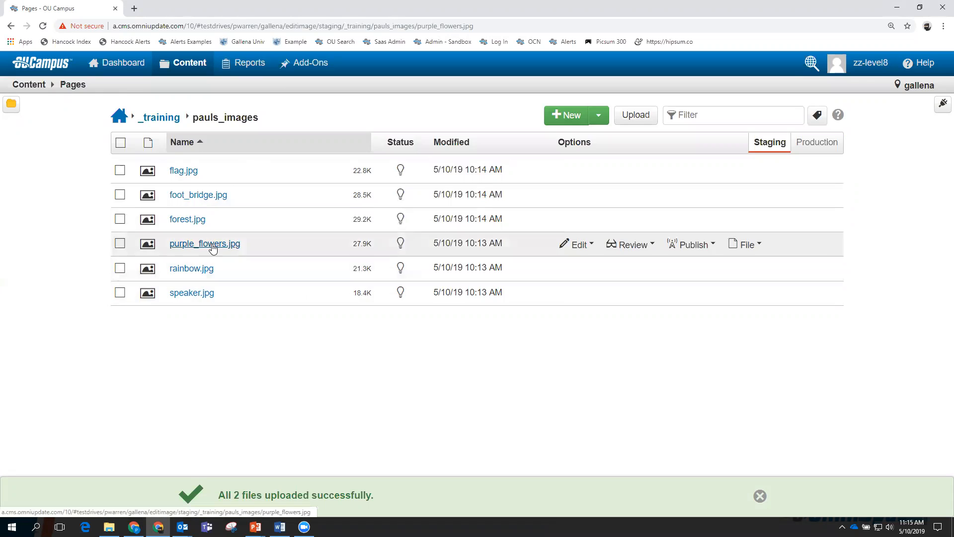
Open purple_flowers.jpg, rotate it back upright, then crop the top to 200 x 249.
left_click(208, 246)
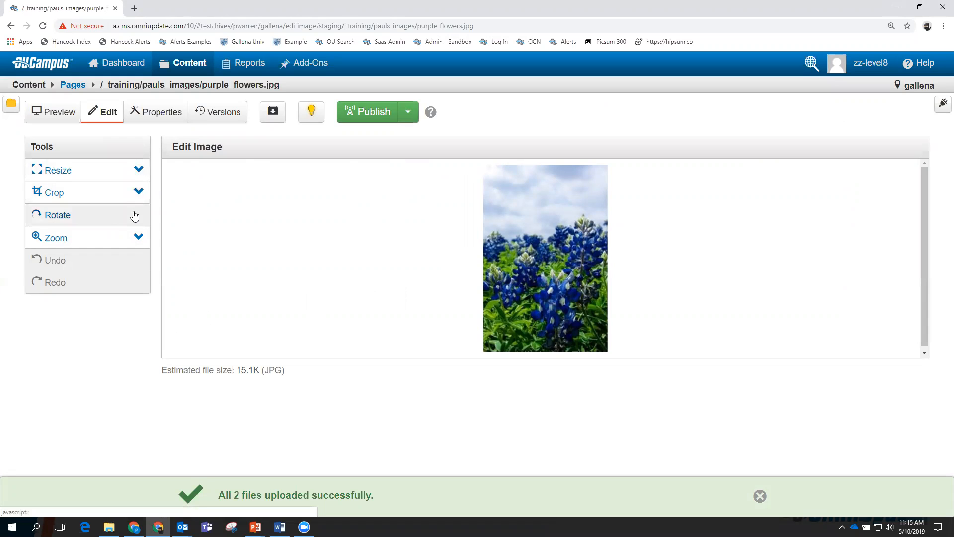
left_click(48, 219)
left_click(48, 219)
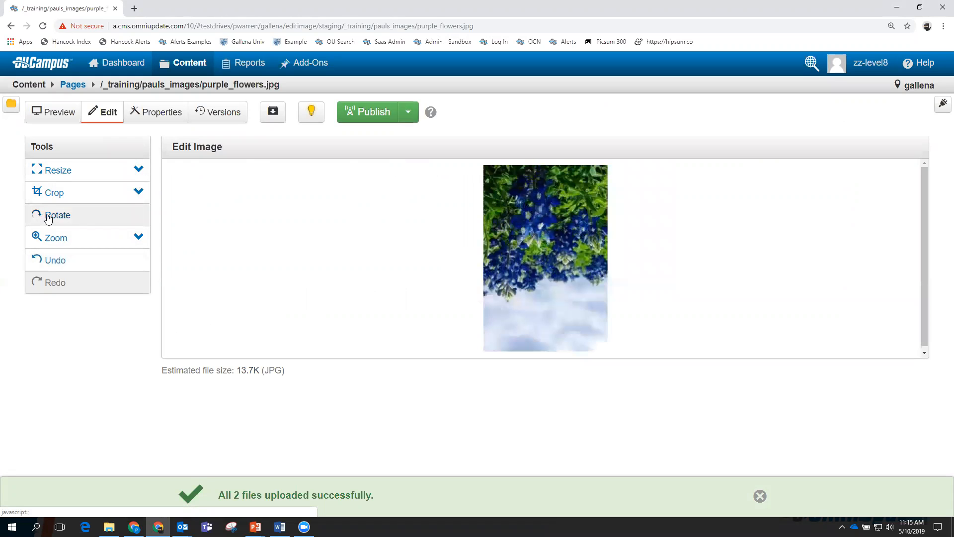
left_click(47, 219)
left_click(48, 219)
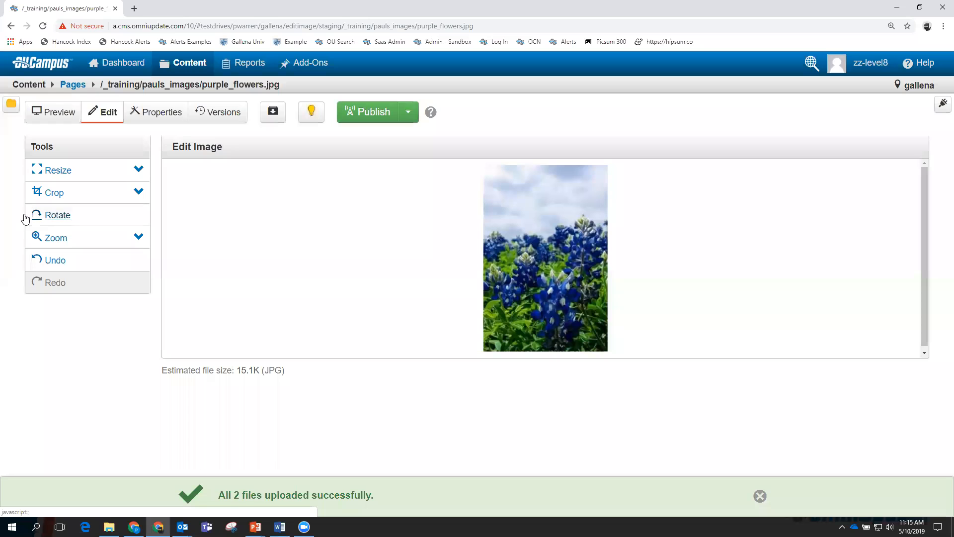
left_click(59, 193)
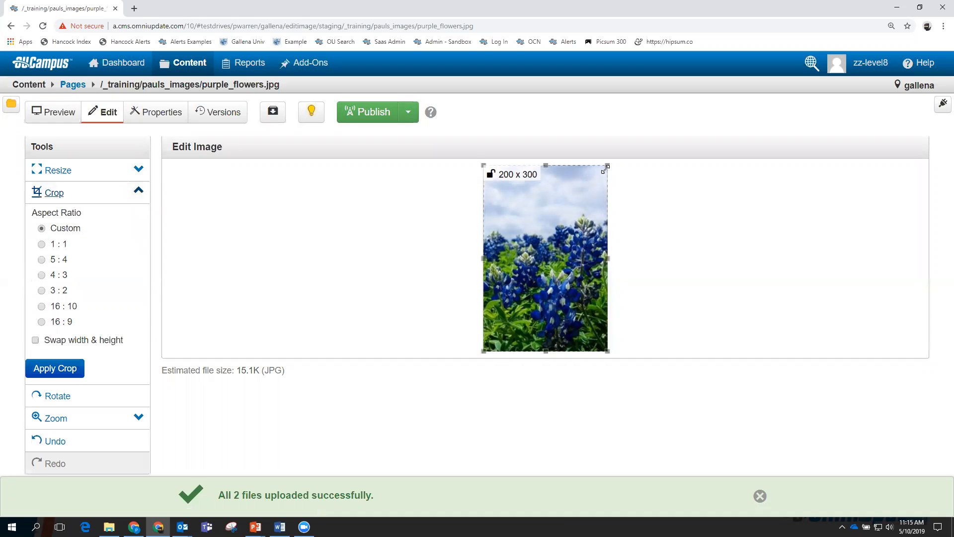
left_click_drag(607, 165, 610, 198)
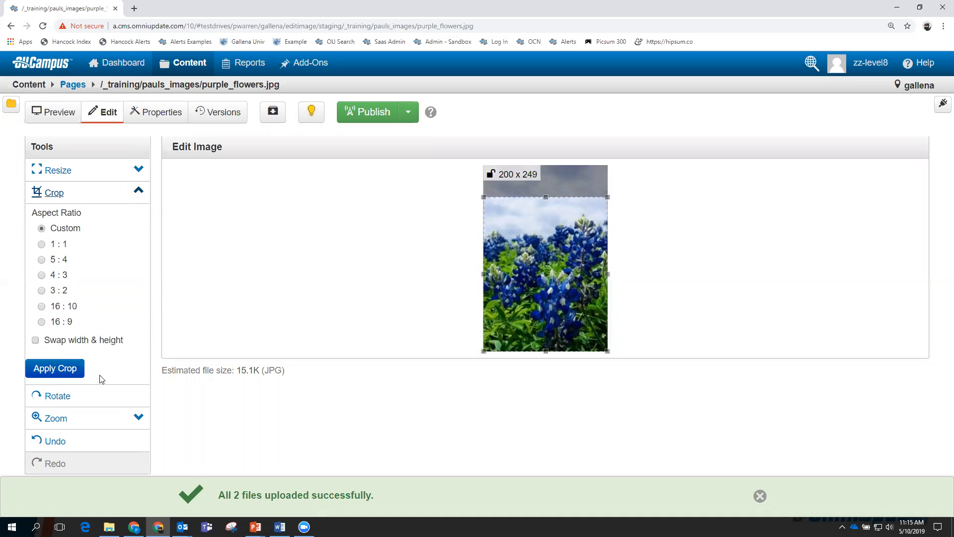
left_click(59, 370)
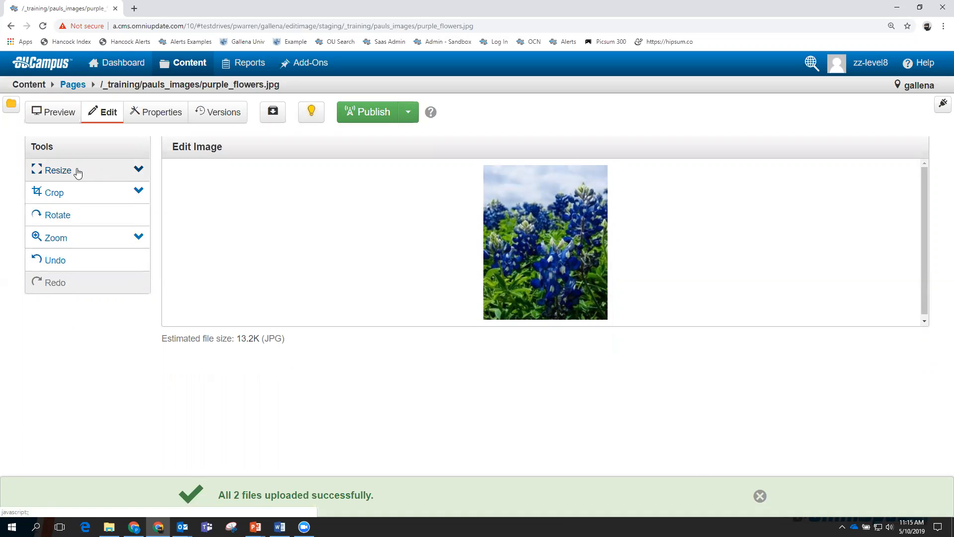
left_click(758, 496)
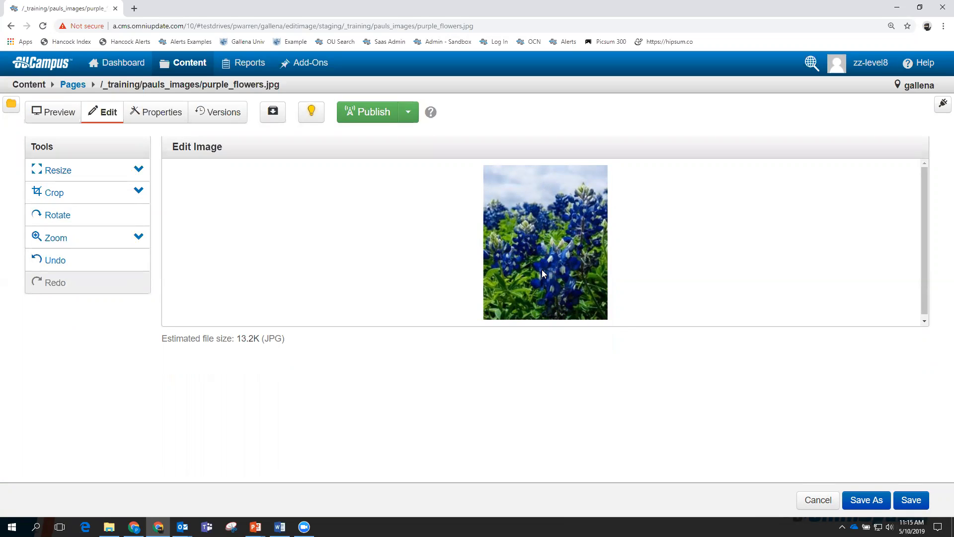
Save the edited image as purple_flowers_cropped.jpg and go back to the pauls_images listing.
left_click(865, 503)
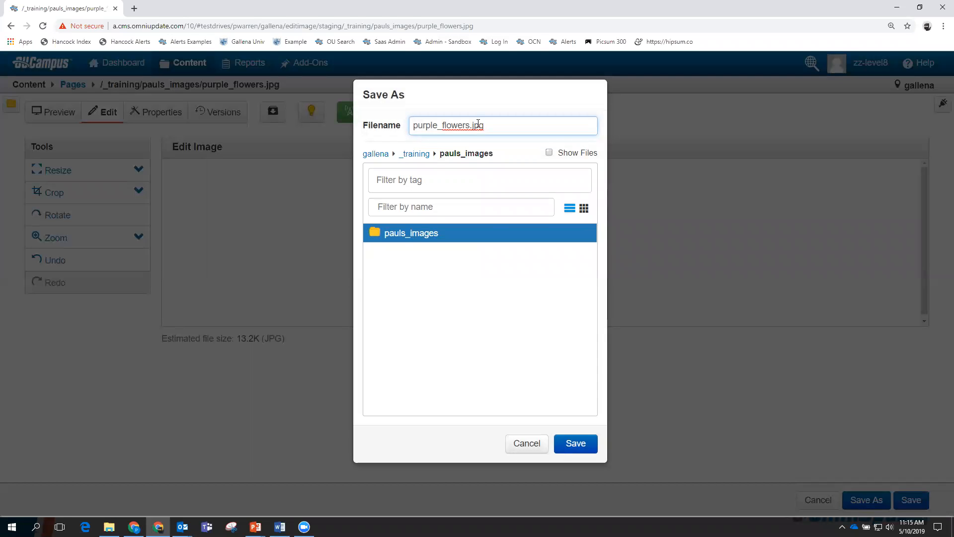
left_click(470, 125)
type("_")
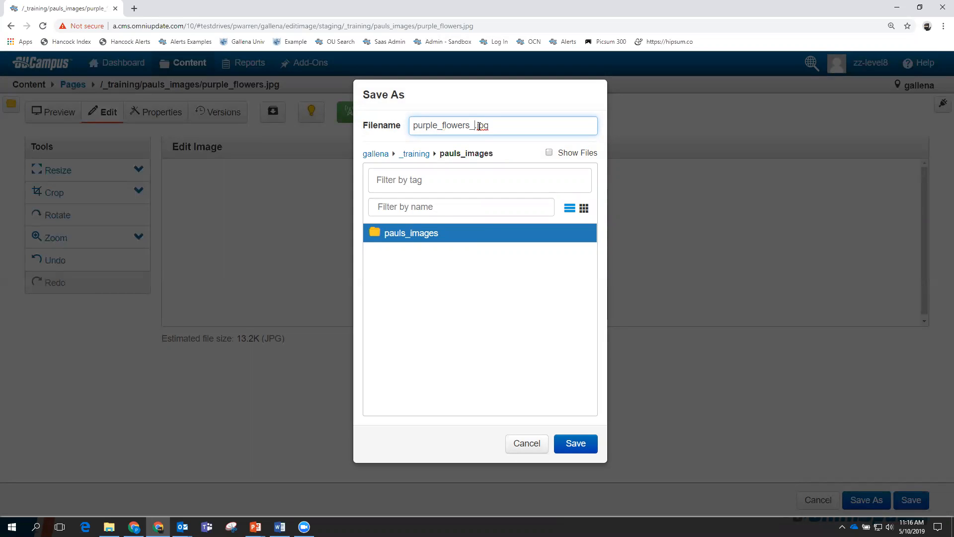
type("cropped")
left_click(577, 445)
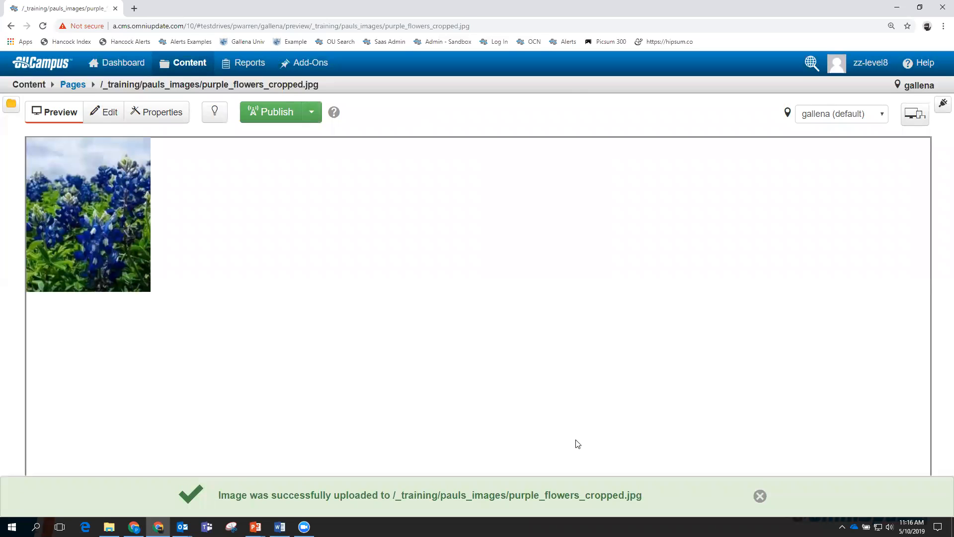
mouse_move(191, 64)
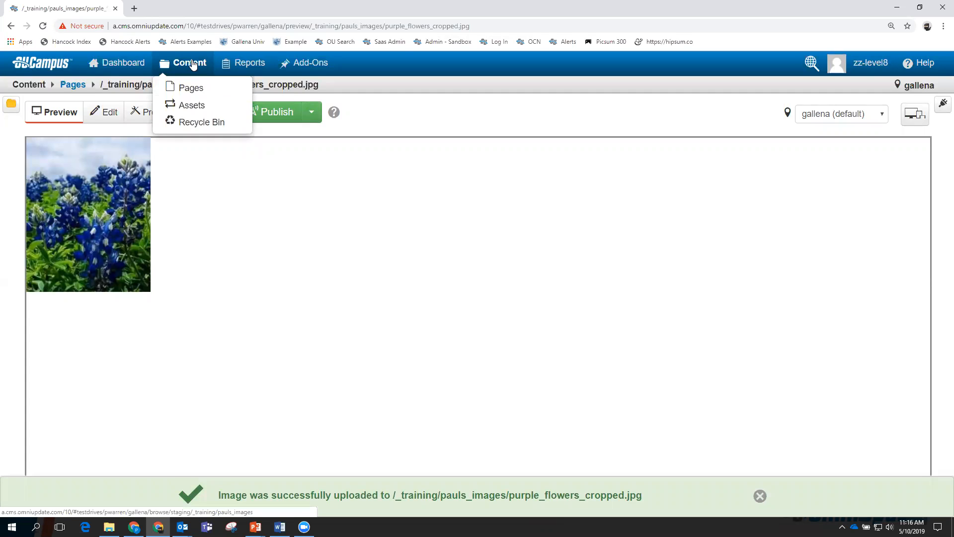
left_click(191, 88)
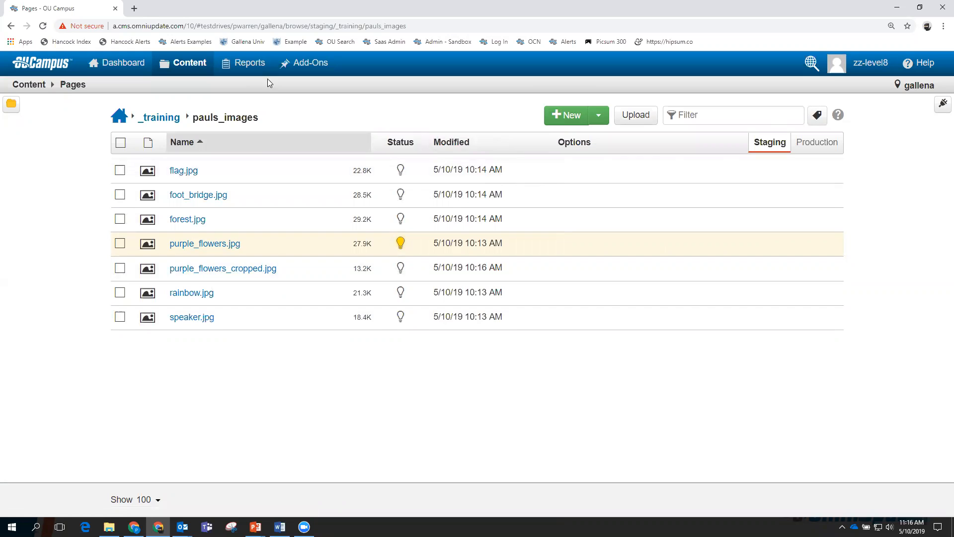
Publish all seven pauls_images files, dismiss the checked-out purple_flowers.jpg failure, and reselect all.
left_click(120, 142)
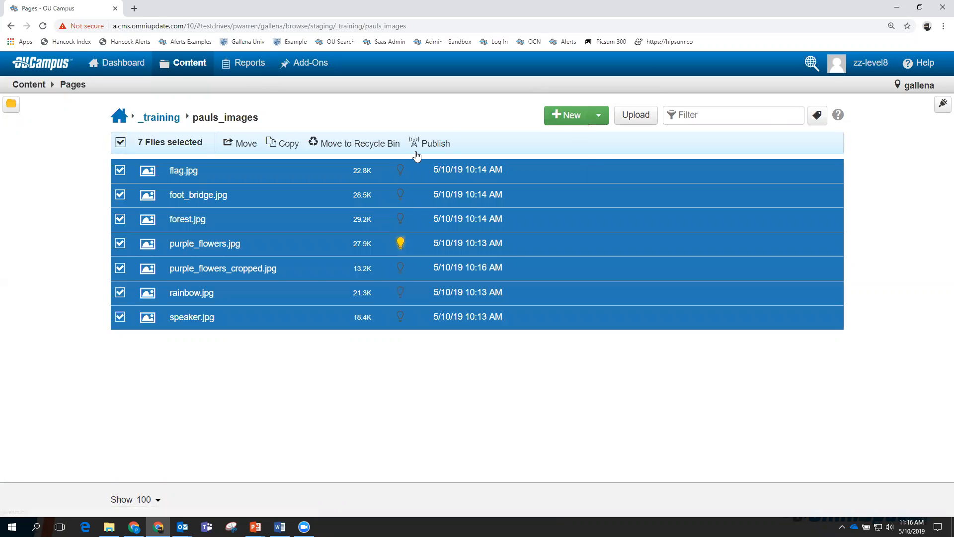
left_click(430, 144)
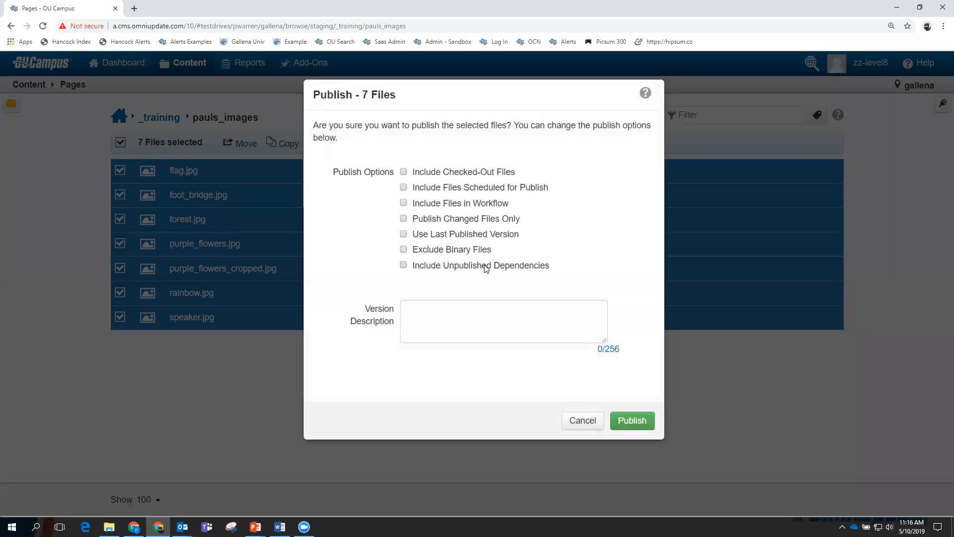
left_click(628, 421)
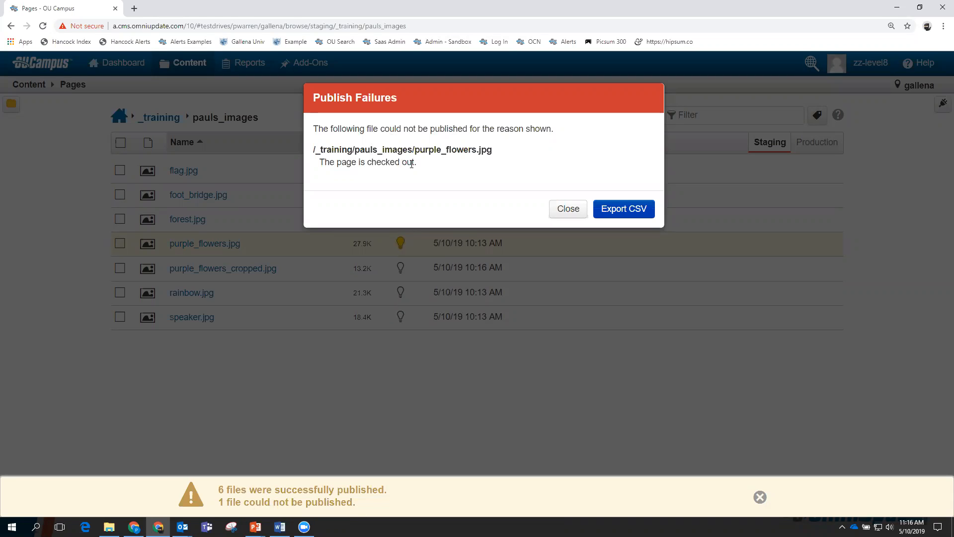
left_click(566, 209)
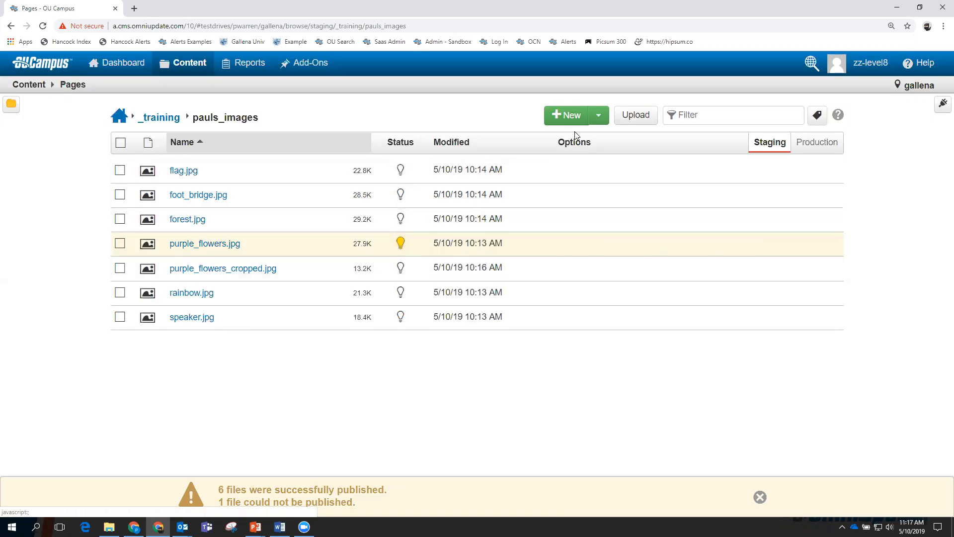
mouse_move(273, 104)
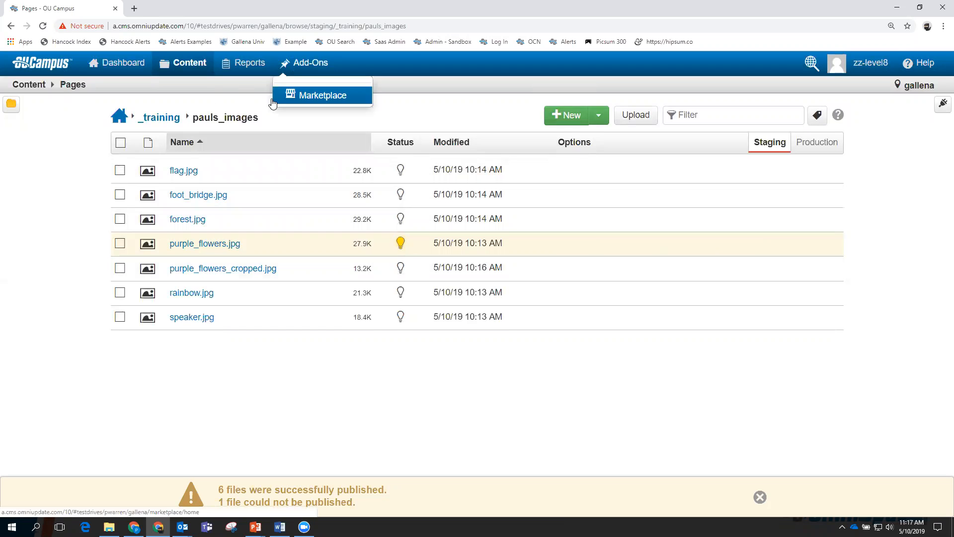
left_click(121, 142)
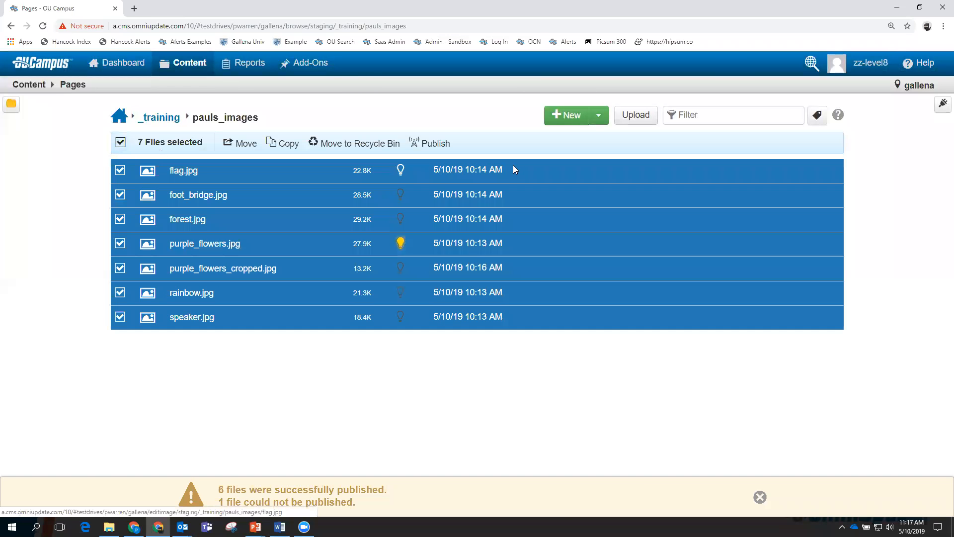
Republish all seven images with Include Checked-Out Files ticked so every file succeeds.
left_click(437, 145)
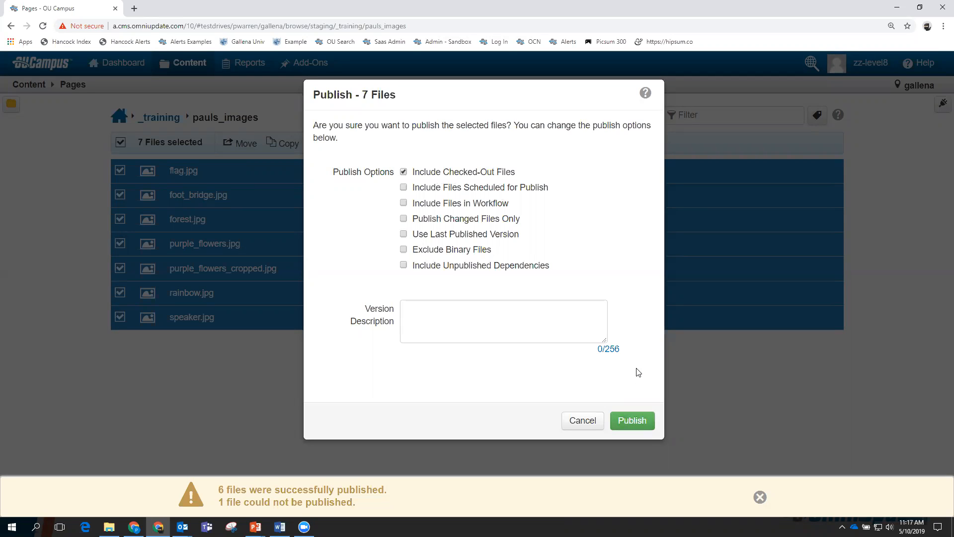
left_click(632, 420)
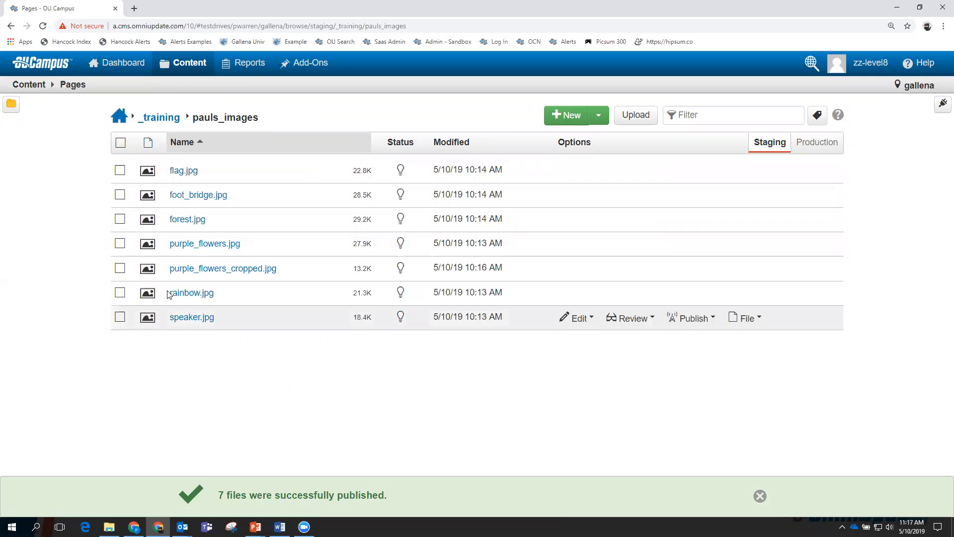
mouse_move(187, 62)
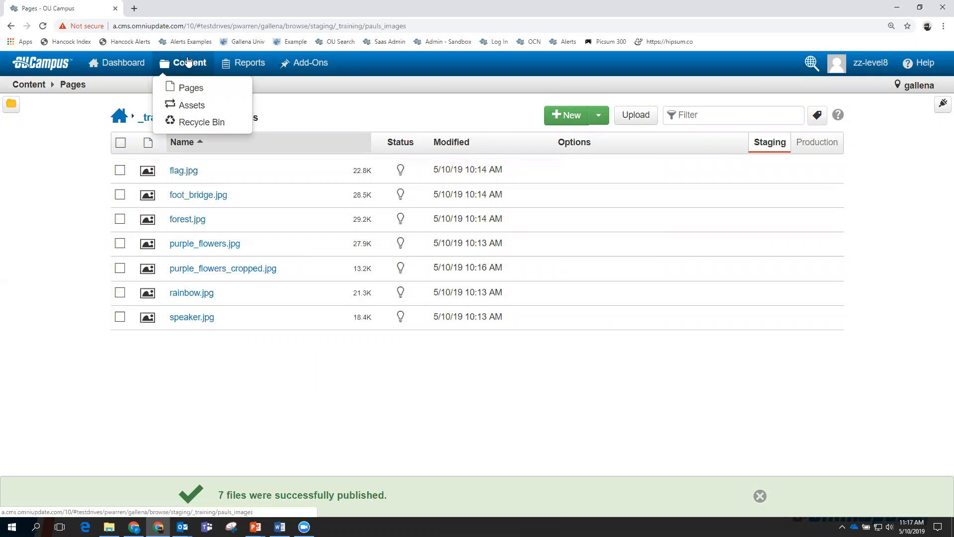
left_click(189, 88)
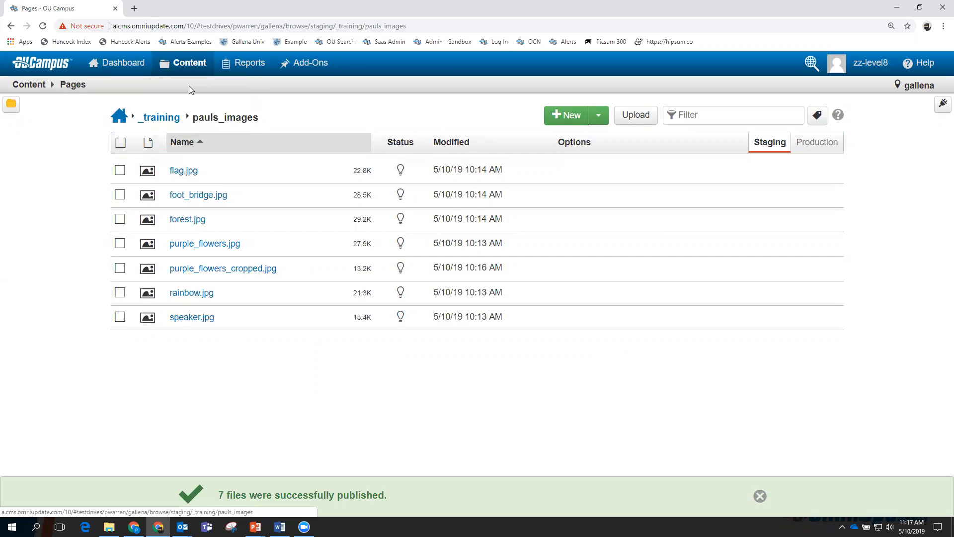
Open sample_page.pcf from _training and start editing its Main Content region.
left_click(161, 118)
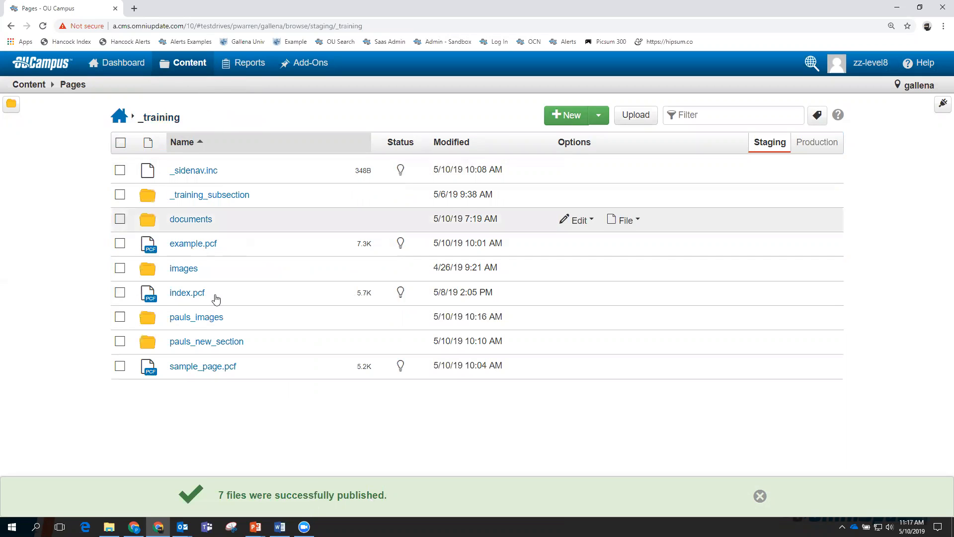
left_click(209, 367)
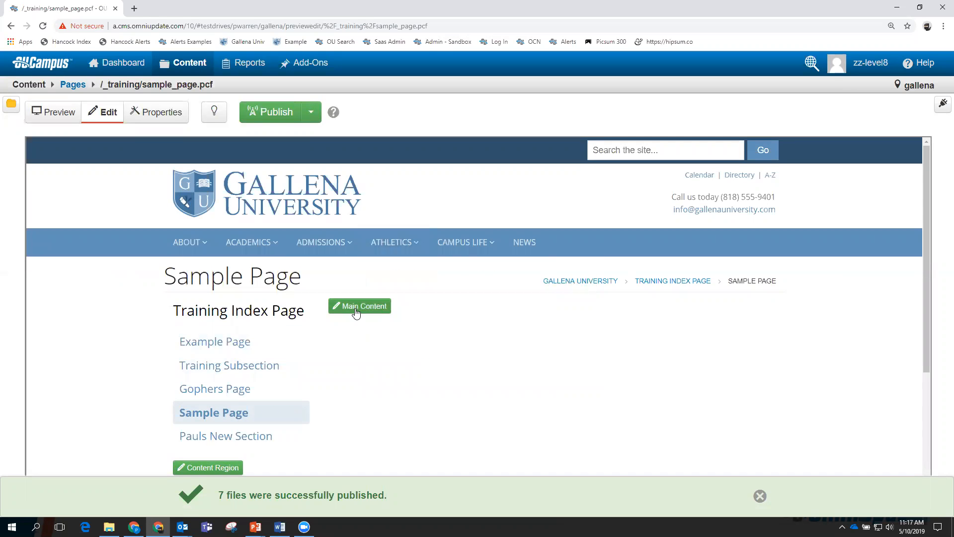
left_click(361, 307)
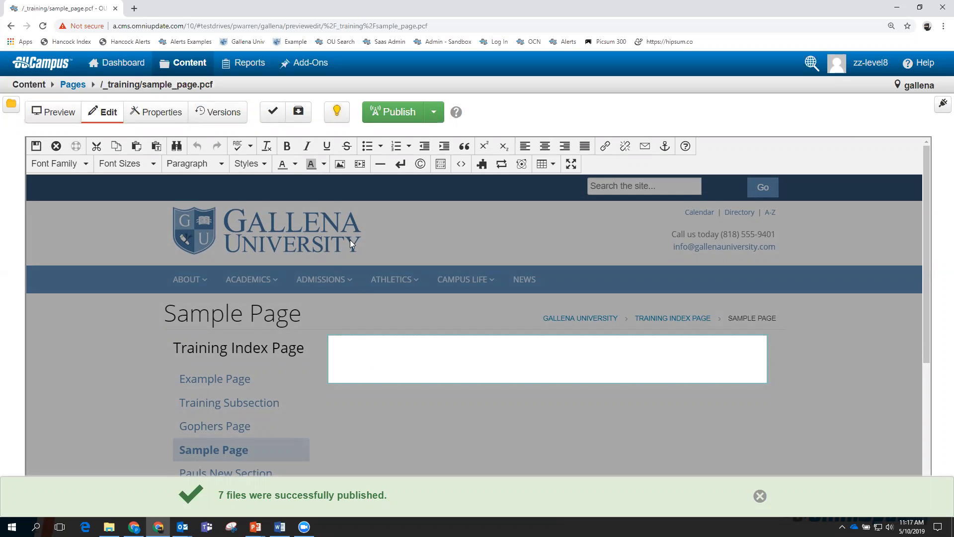
Insert forest.jpg from _training/pauls_images with description 'Forest', adding a blank line below.
left_click(340, 165)
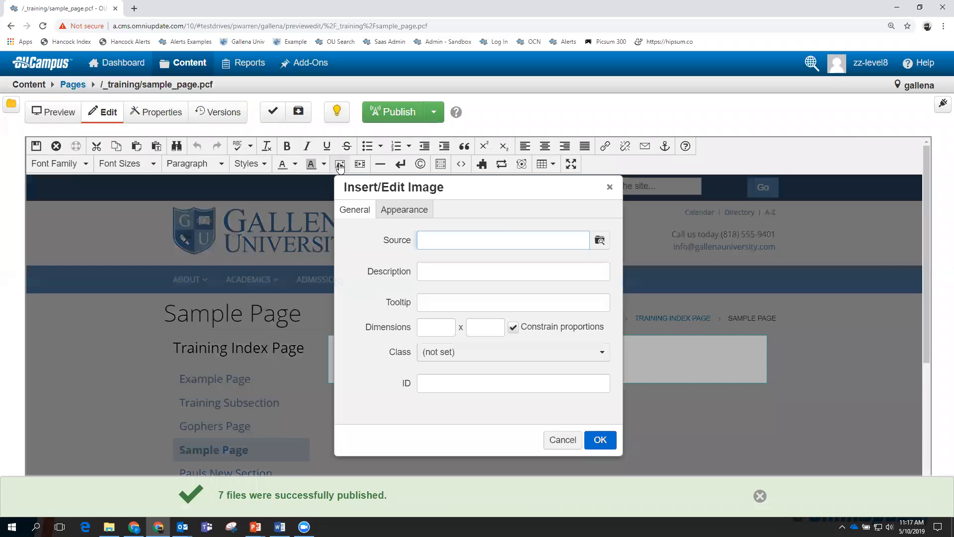
left_click(599, 241)
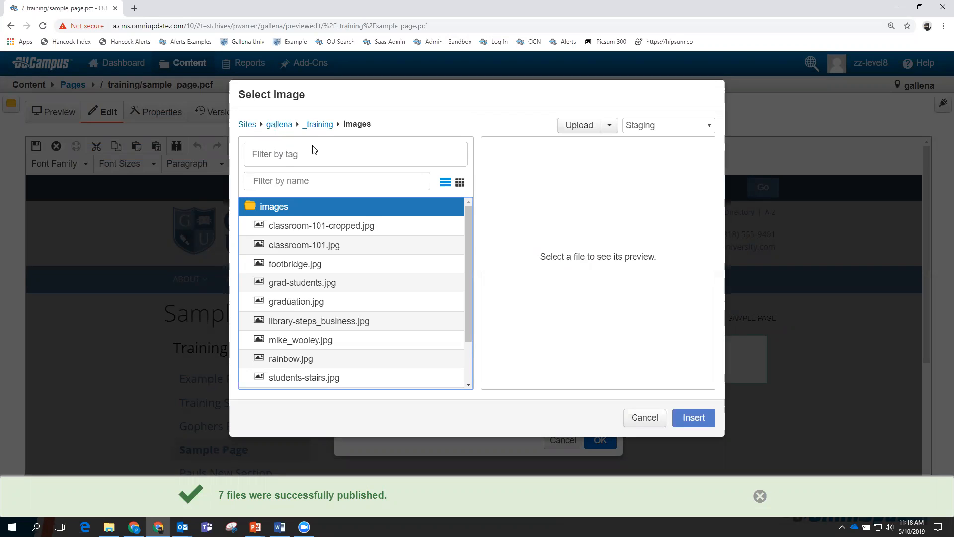
left_click(319, 125)
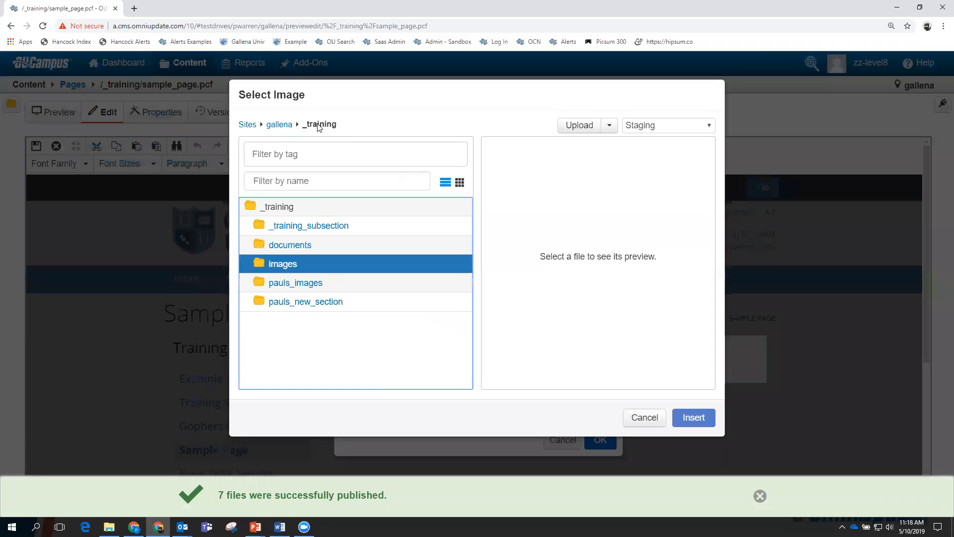
left_click(300, 284)
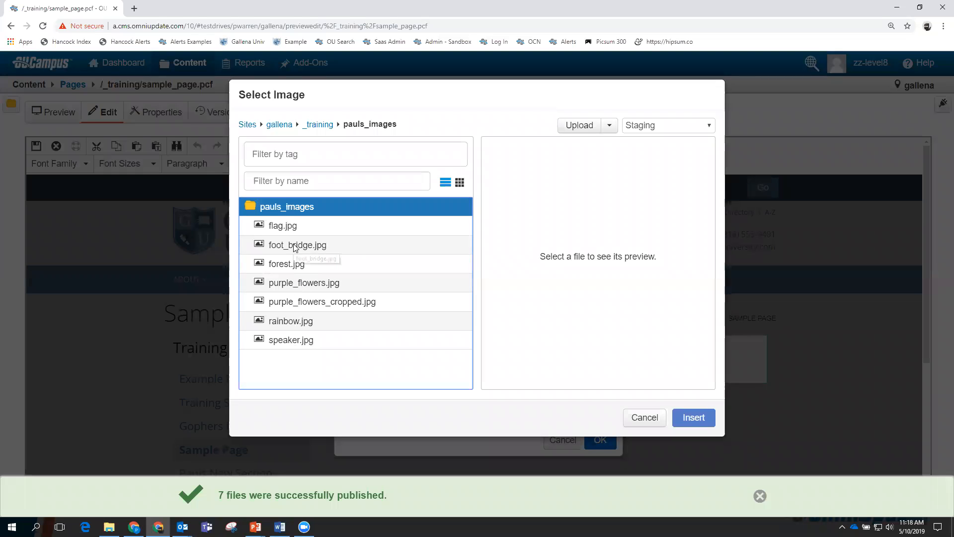
left_click(289, 265)
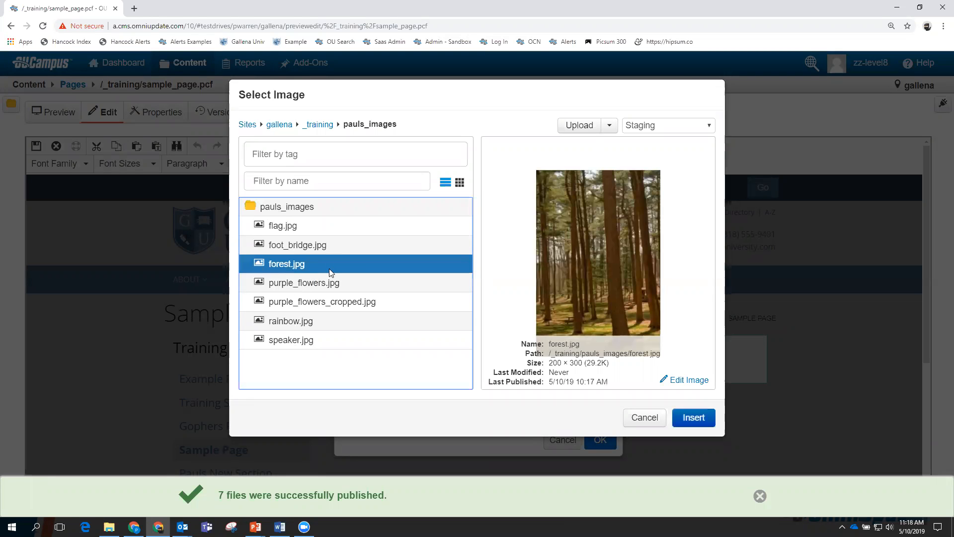
left_click(694, 416)
left_click(462, 283)
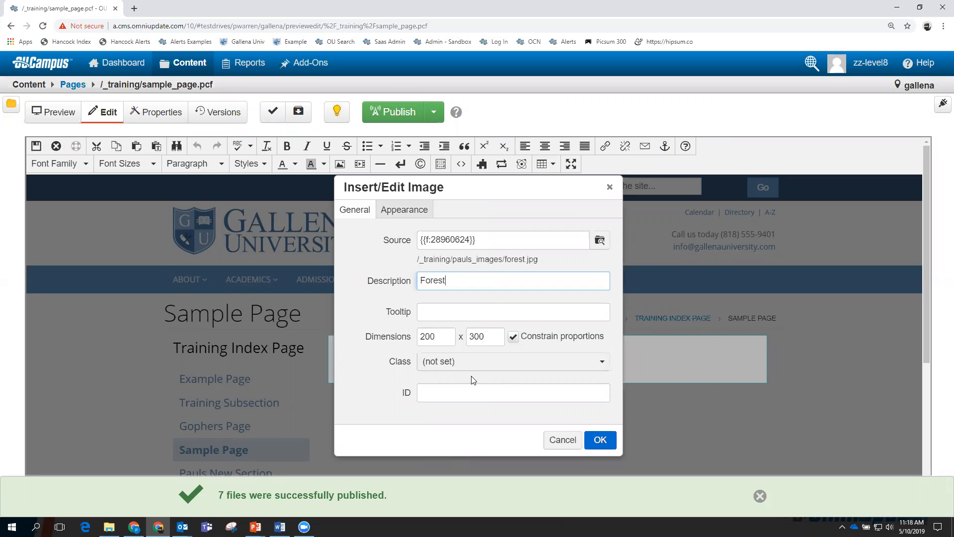
left_click(601, 441)
scroll(608, 415, "down", 3)
scroll(611, 417, "up", 1)
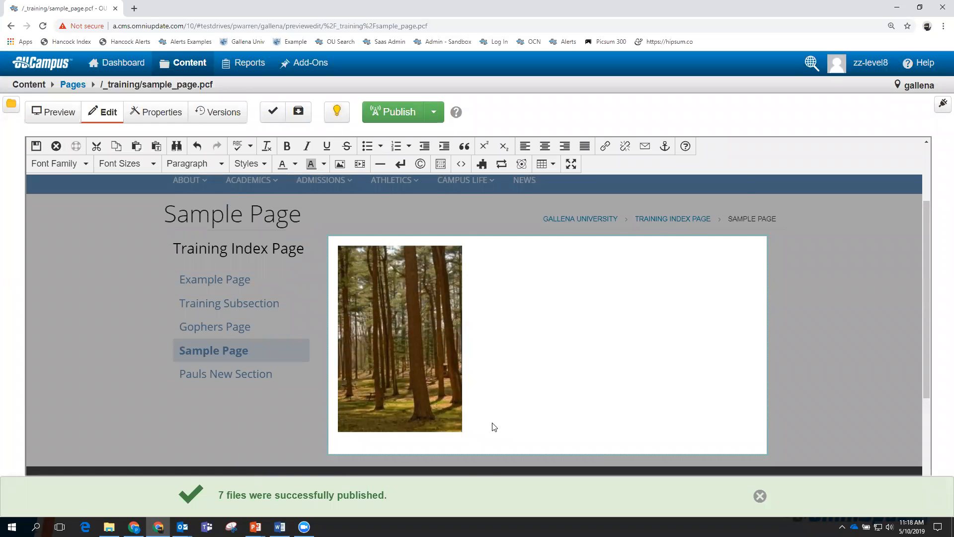
scroll(494, 425, "down", 1)
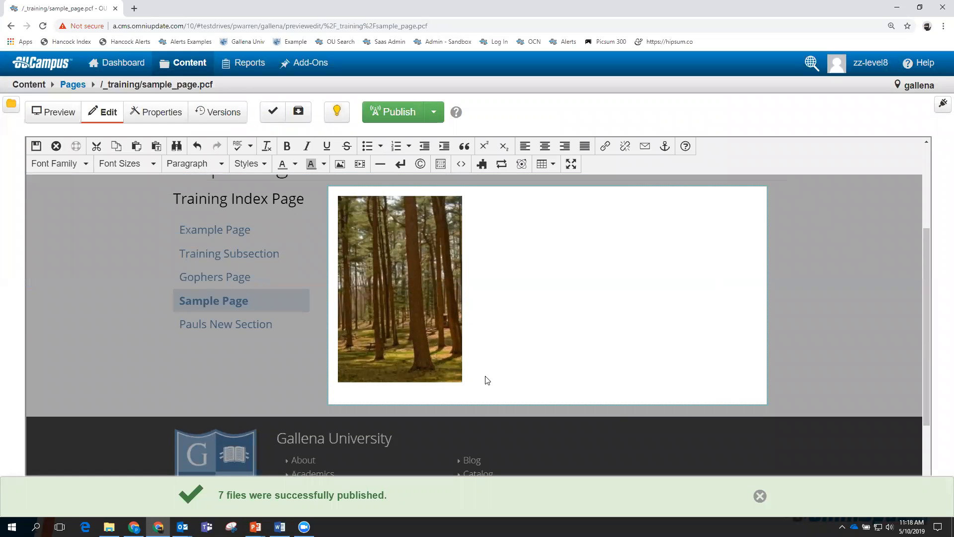
key("Return")
key("Return")
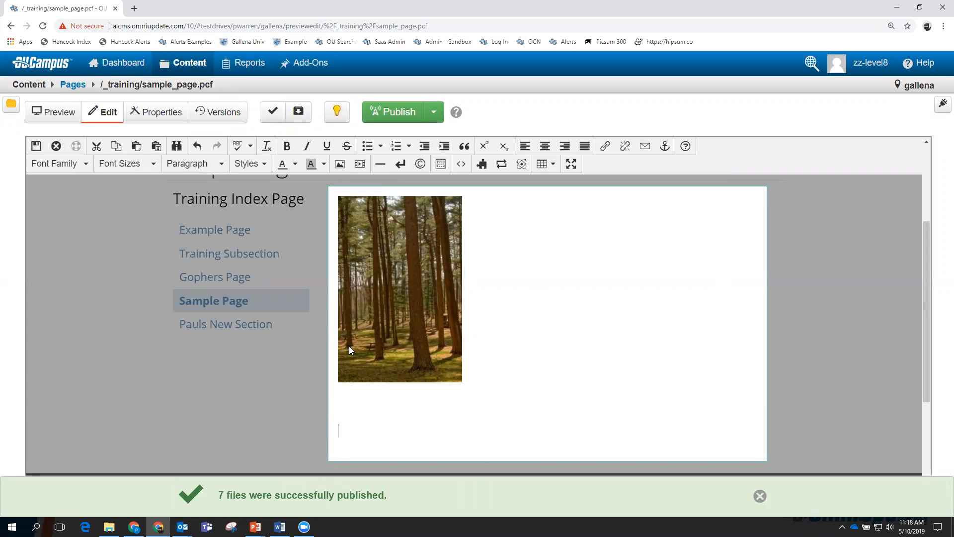
Start inserting a second image below the forest picture and browse to _training > pauls_images.
right_click(346, 408)
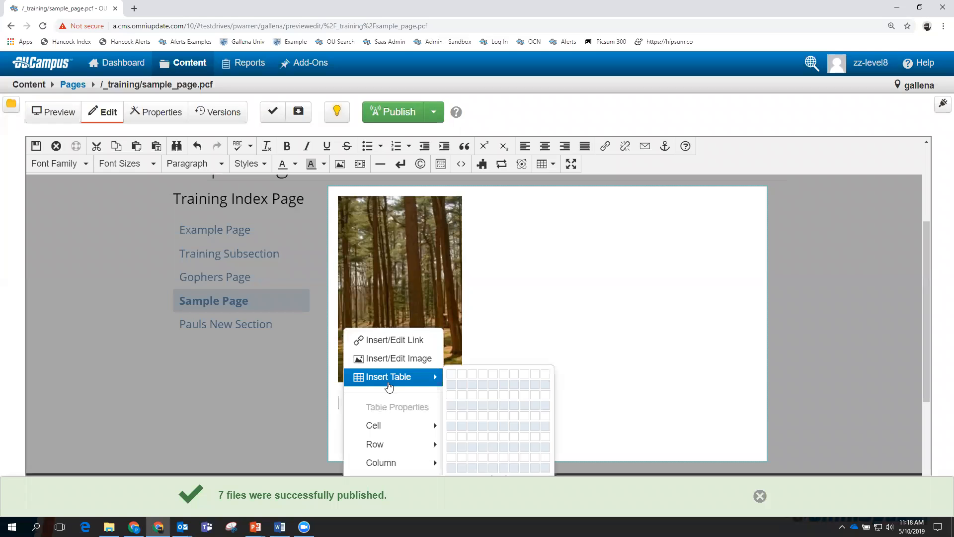
left_click(391, 359)
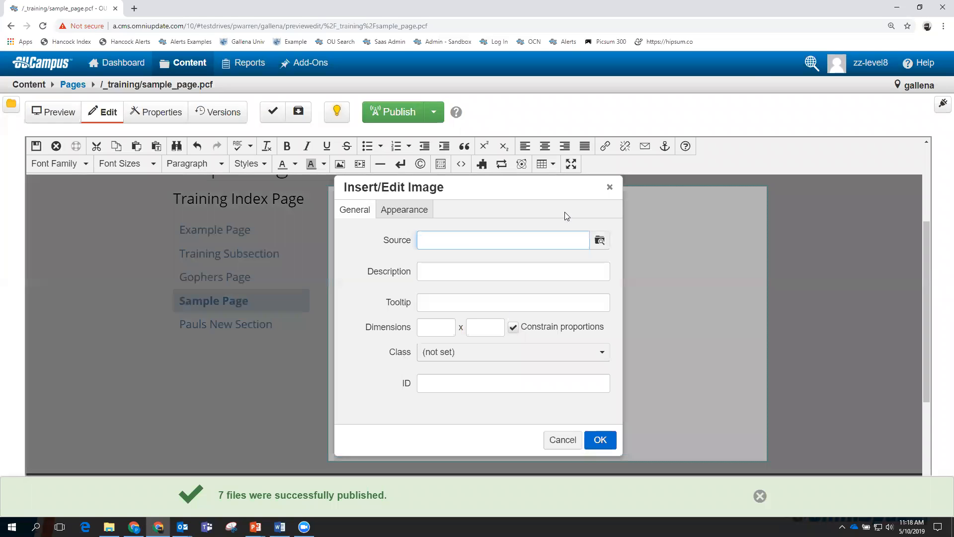
left_click(599, 240)
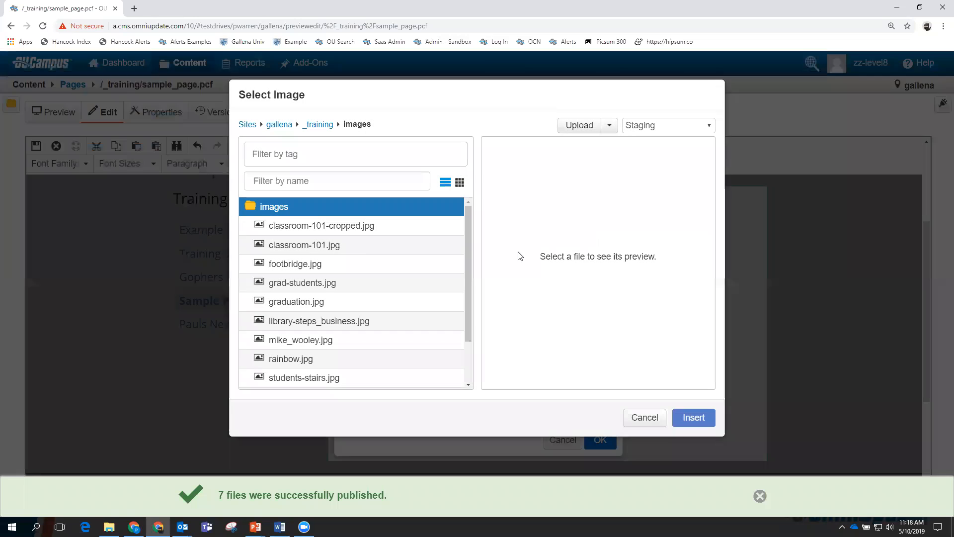
left_click(320, 129)
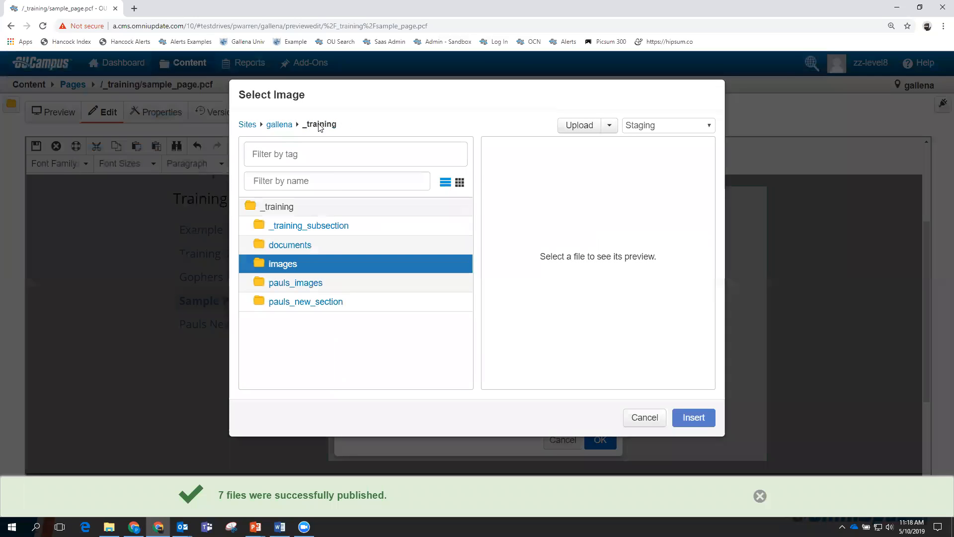
left_click(290, 285)
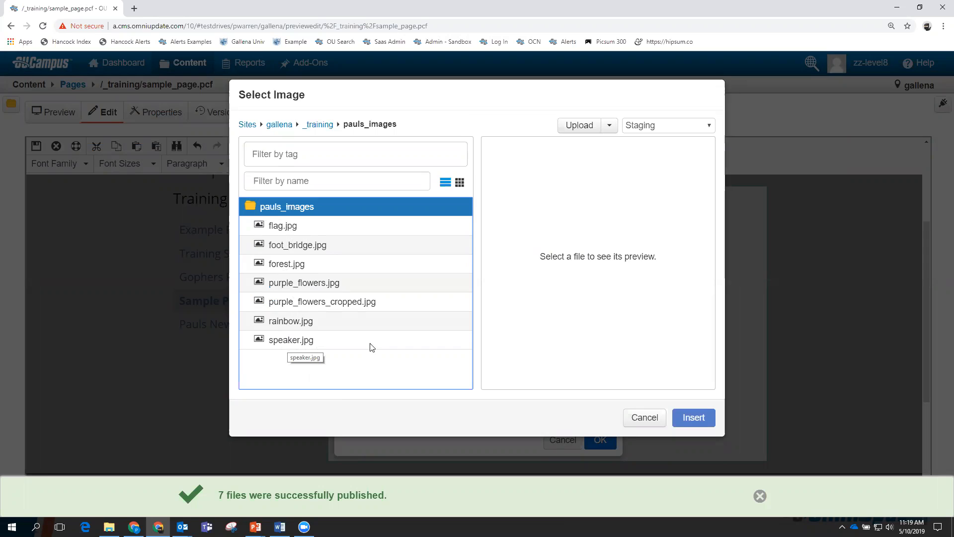
Upload gopher.jpg from the computer into the pauls_images folder.
left_click(579, 127)
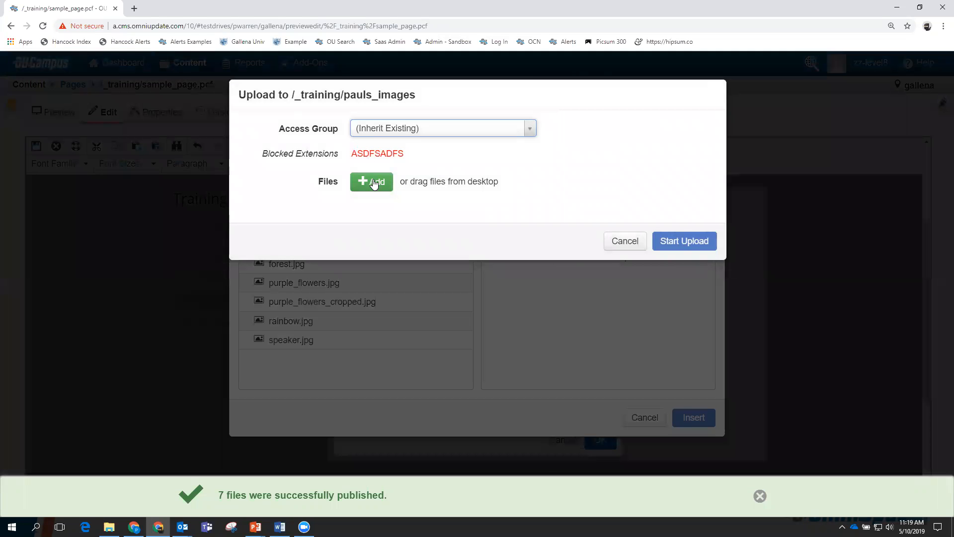
left_click(373, 181)
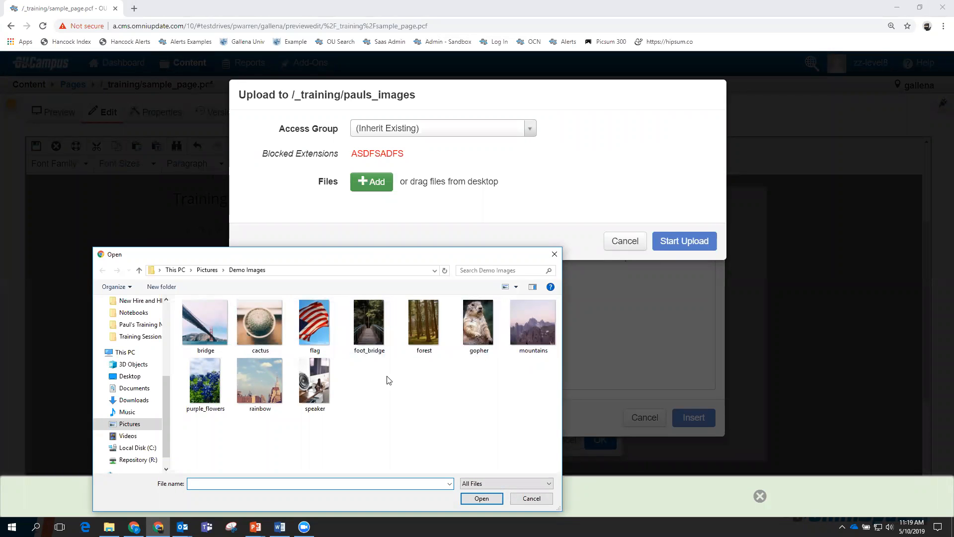
left_click(479, 318)
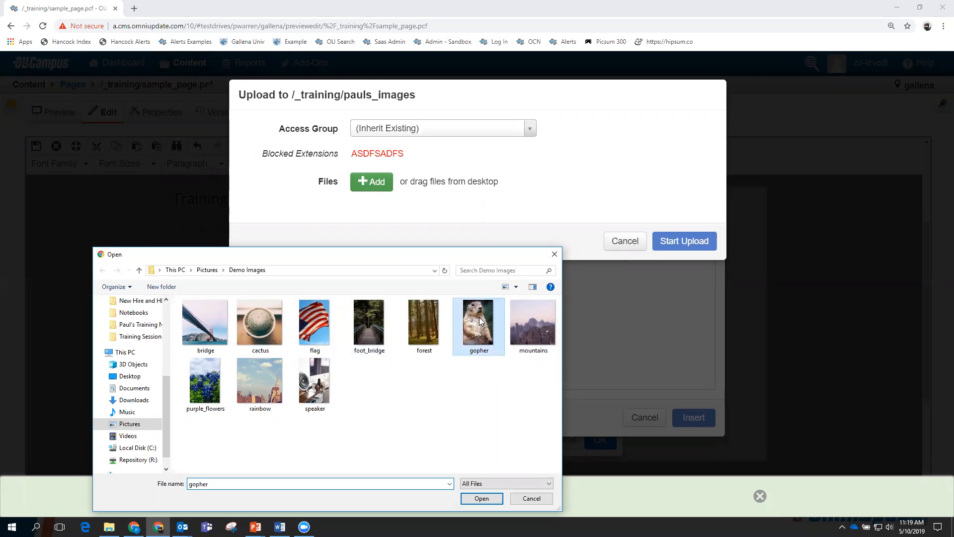
left_click(481, 499)
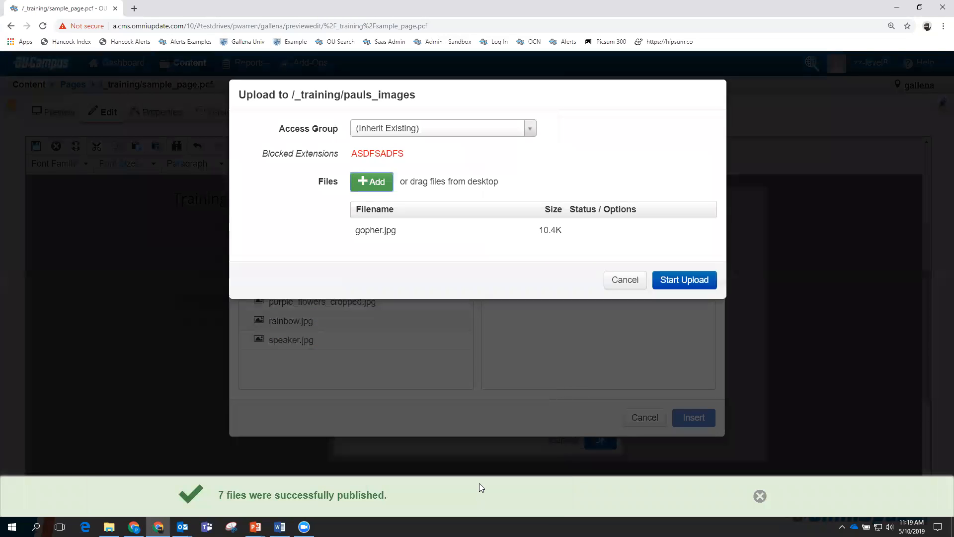
left_click(671, 282)
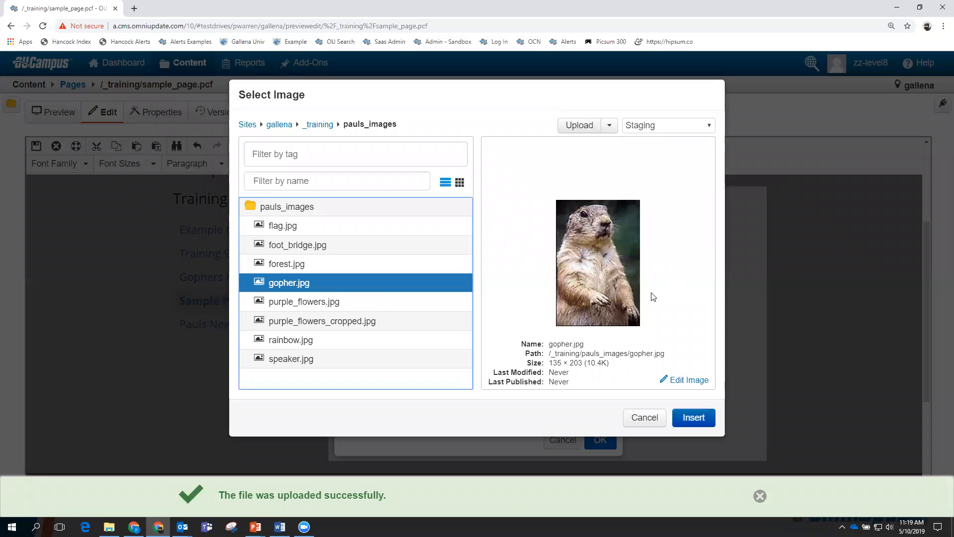
Insert gopher.jpg below the forest image with description 'Gopher' and save the page.
left_click(694, 417)
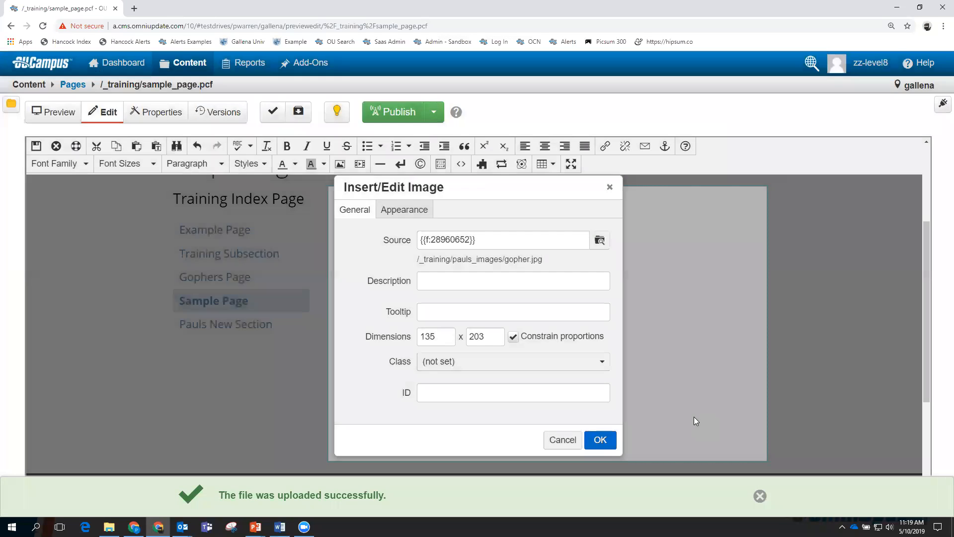
left_click(448, 287)
type("Gopher")
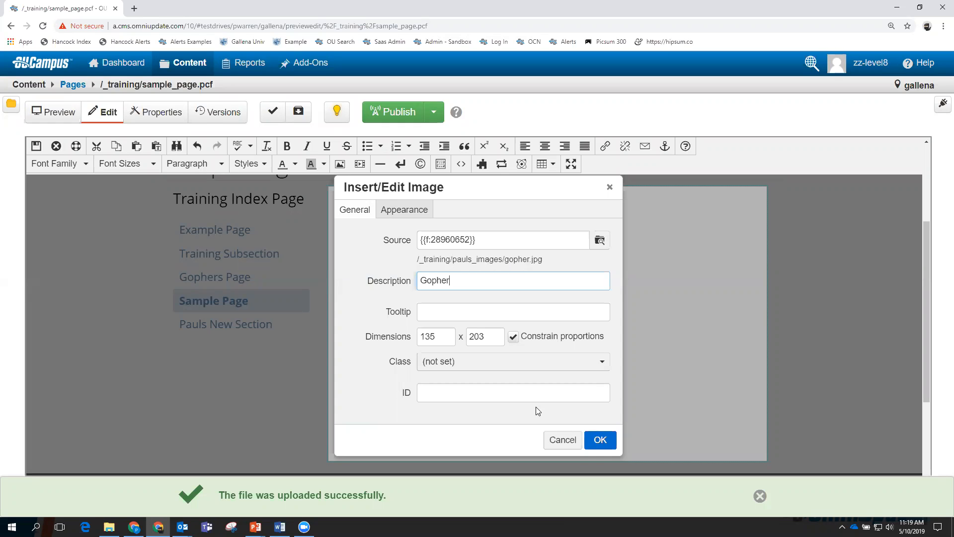
left_click(601, 441)
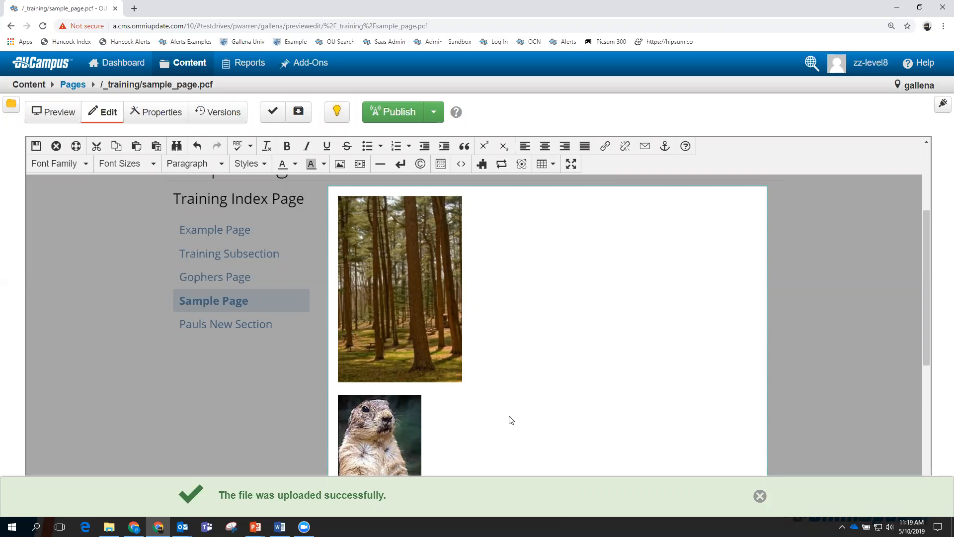
scroll(517, 411, "down", 1)
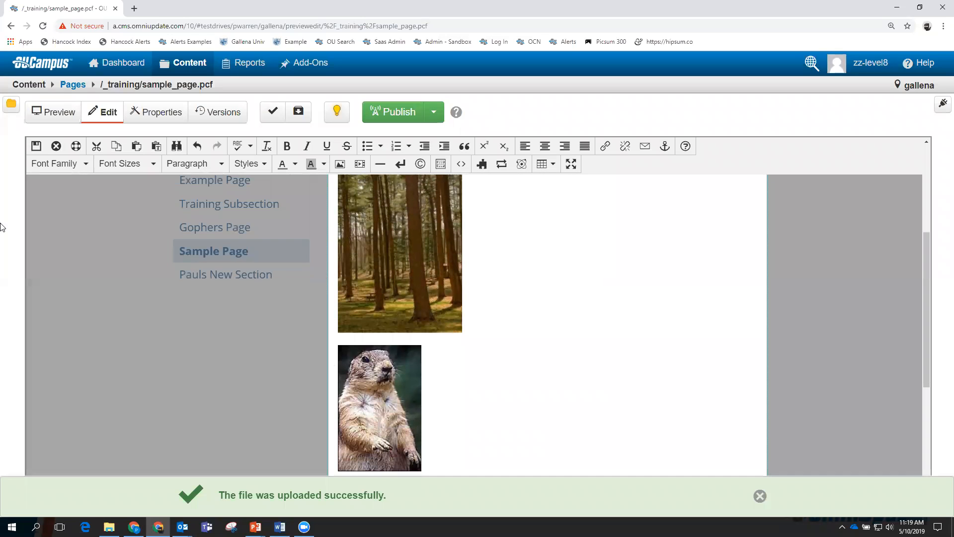
left_click(36, 146)
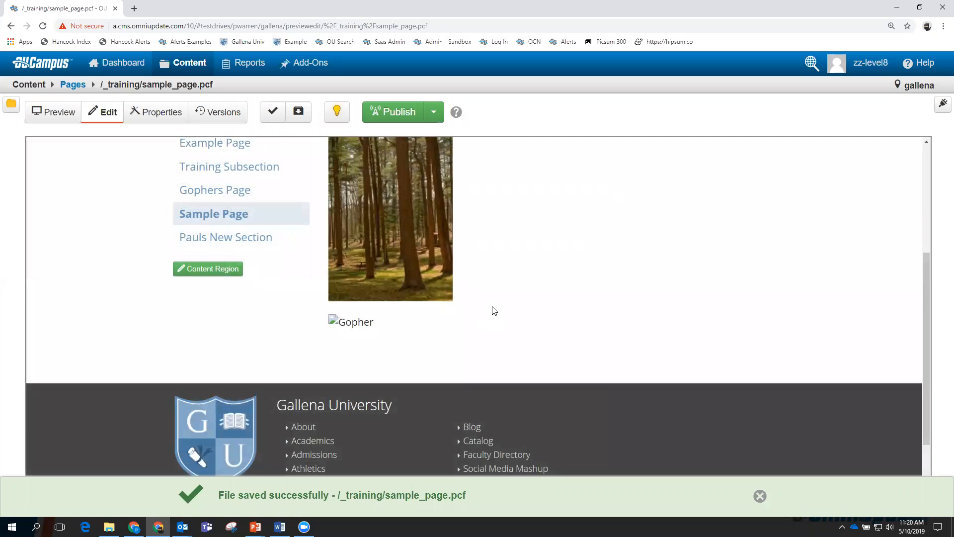
scroll(495, 311, "up", 1)
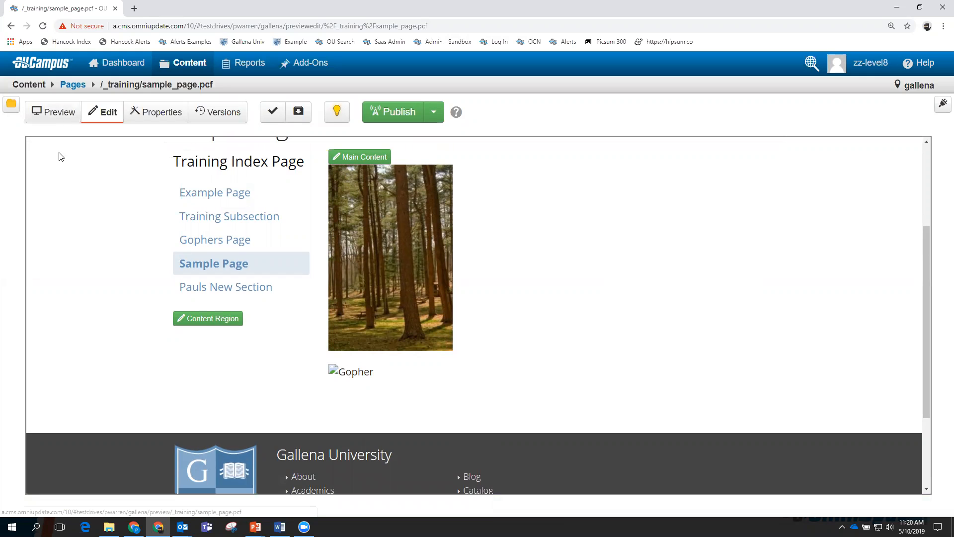
left_click(63, 114)
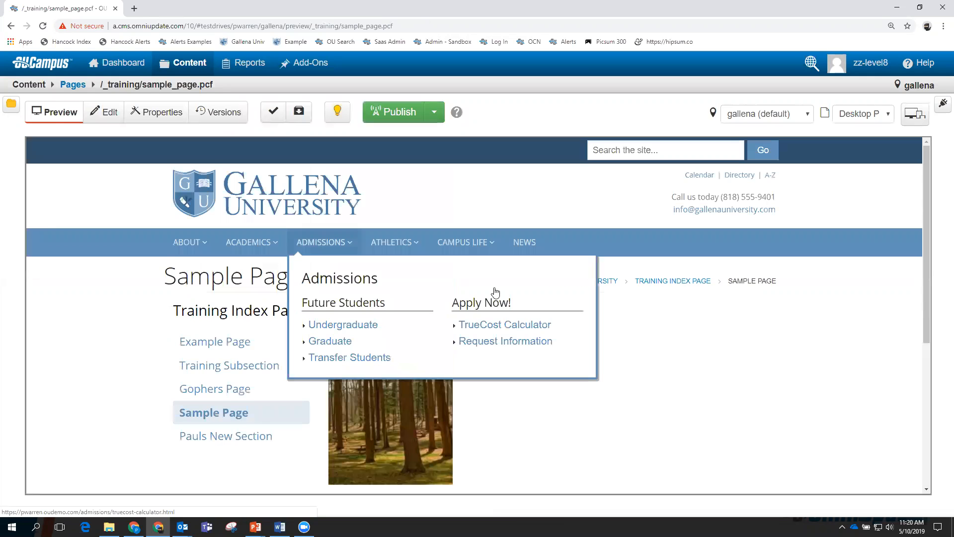
Publish sample_page.pcf live and open the published sample_page.html in a new tab.
scroll(596, 353, "down", 1)
scroll(596, 353, "down", 1)
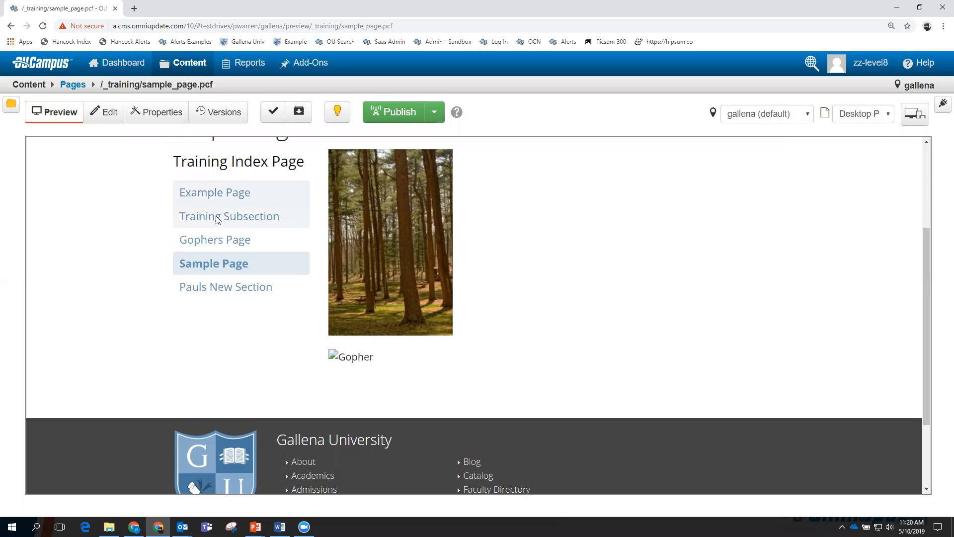
left_click(390, 112)
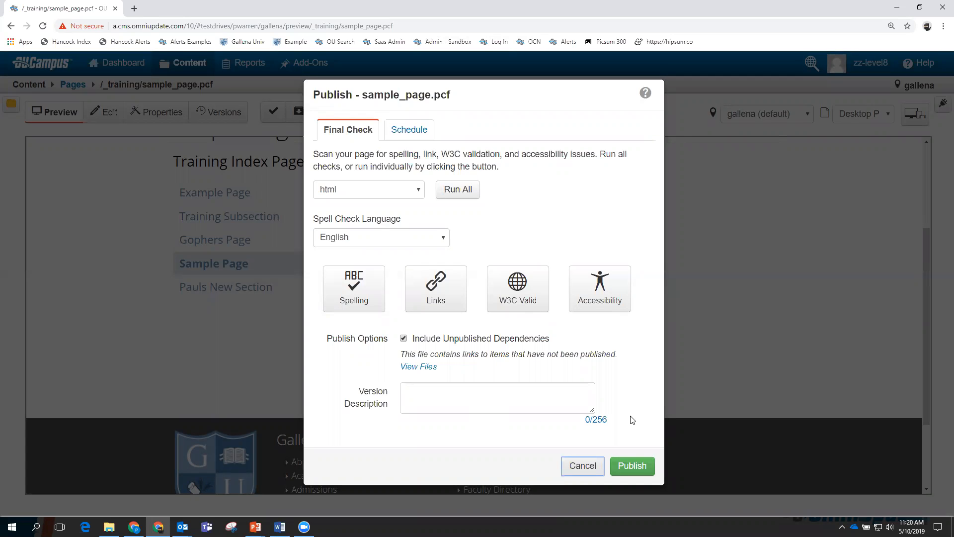
left_click(627, 467)
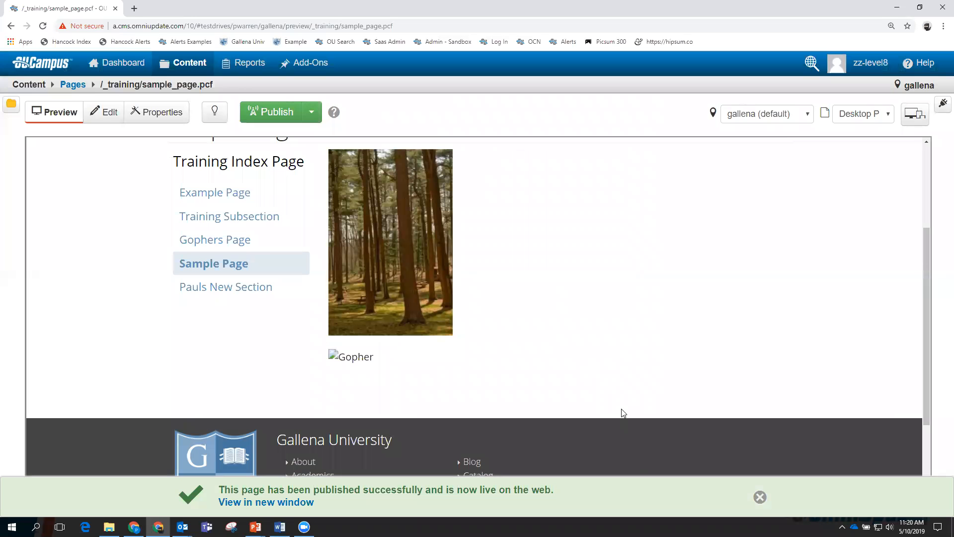
left_click(281, 501)
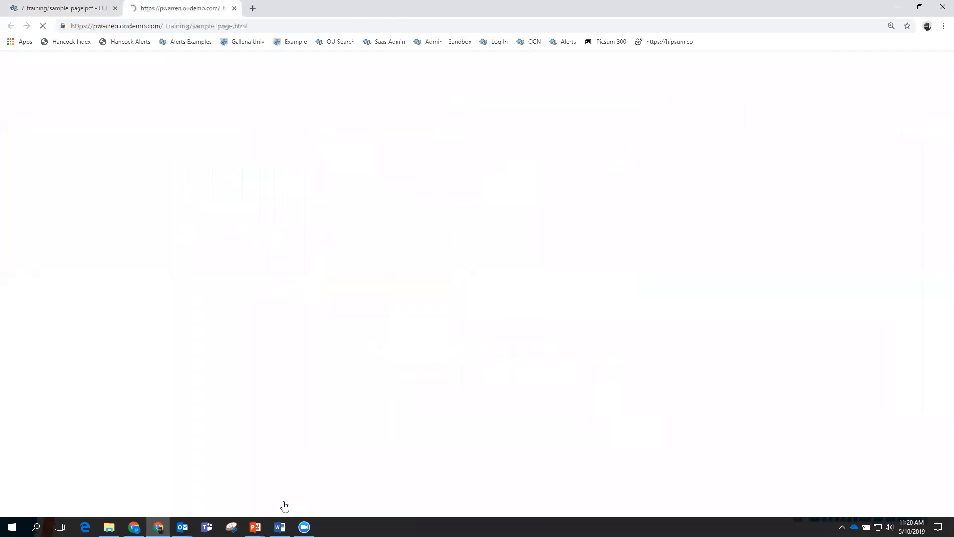
Scroll the live Sample Page to check the forest and gopher images, then close its tab.
scroll(497, 329, "down", 1)
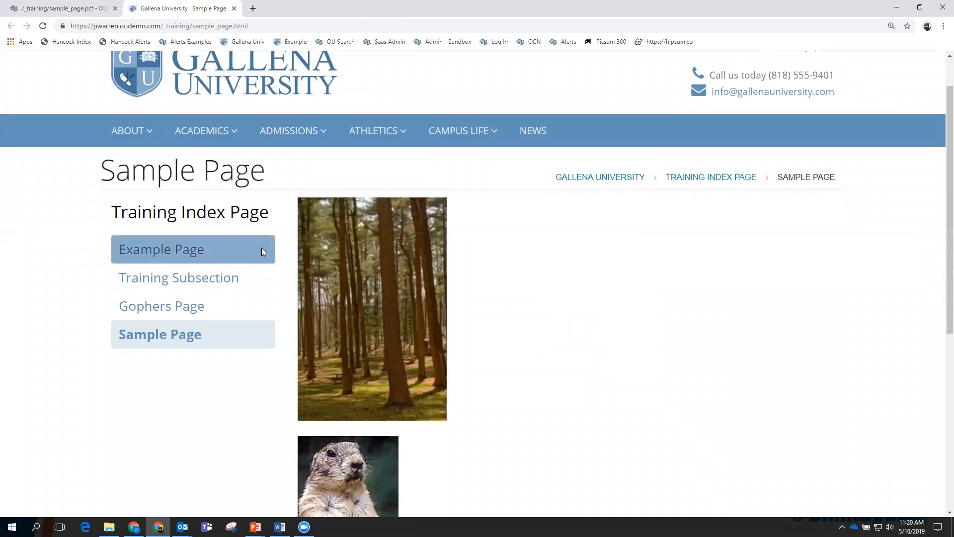
scroll(347, 433, "down", 1)
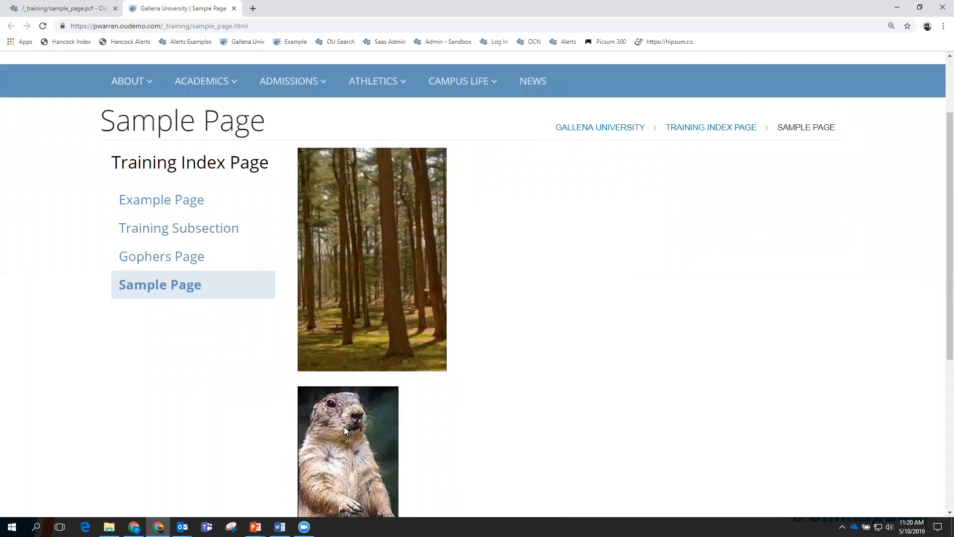
scroll(346, 430, "down", 1)
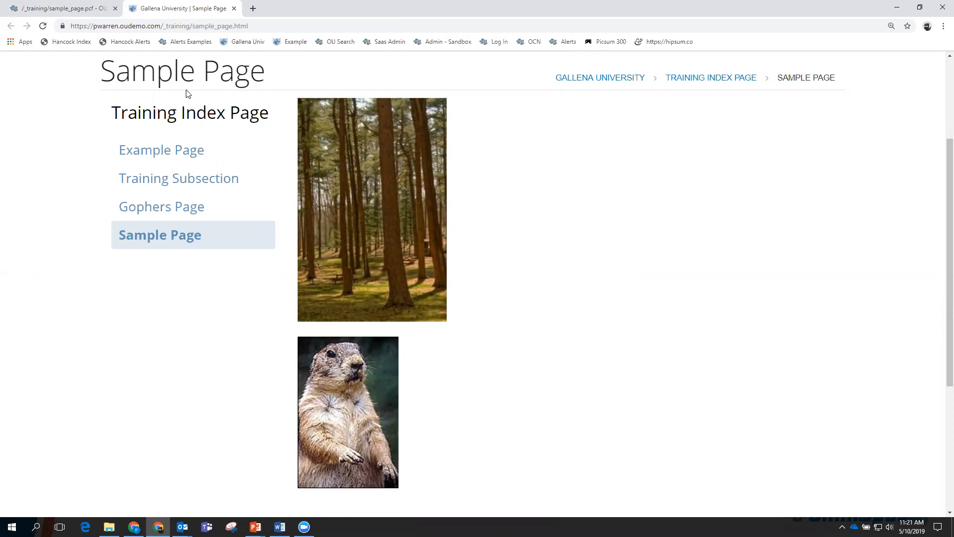
left_click(234, 9)
scroll(197, 319, "up", 3)
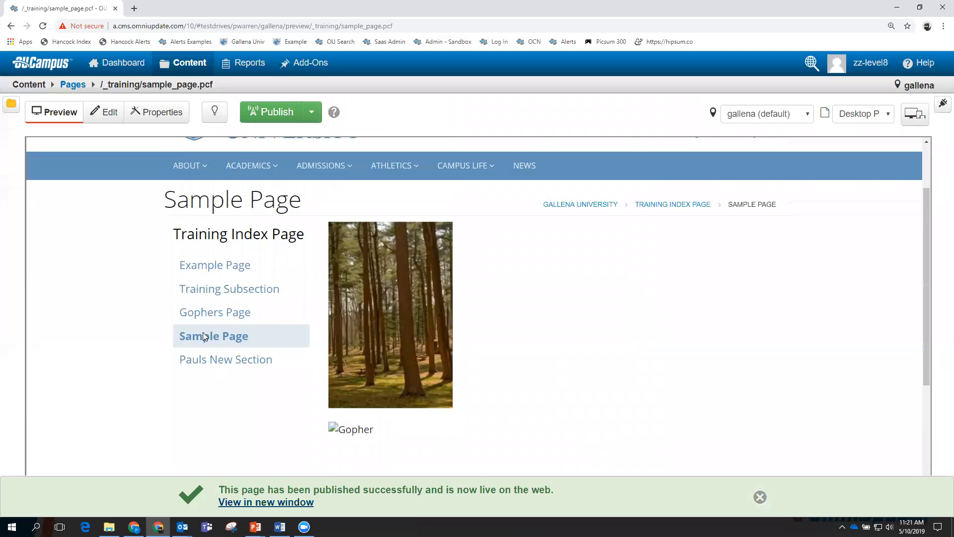
Open example.pcf from the _training pages, then go to the site's Assets list.
mouse_move(180, 69)
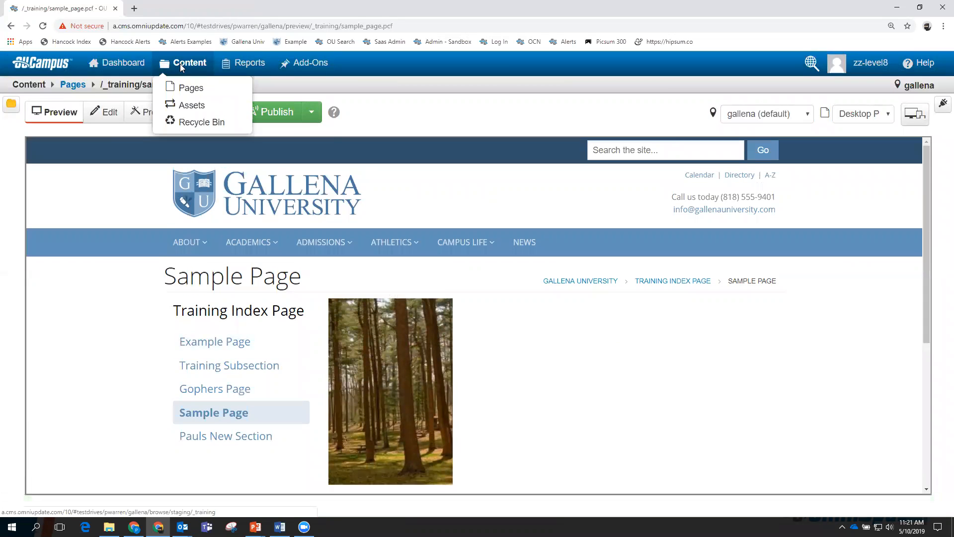
left_click(182, 88)
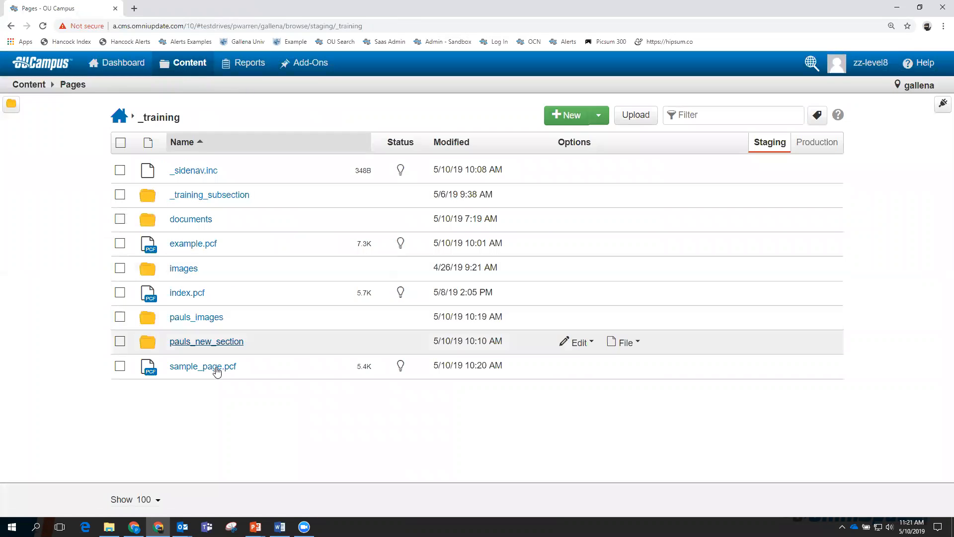
left_click(198, 244)
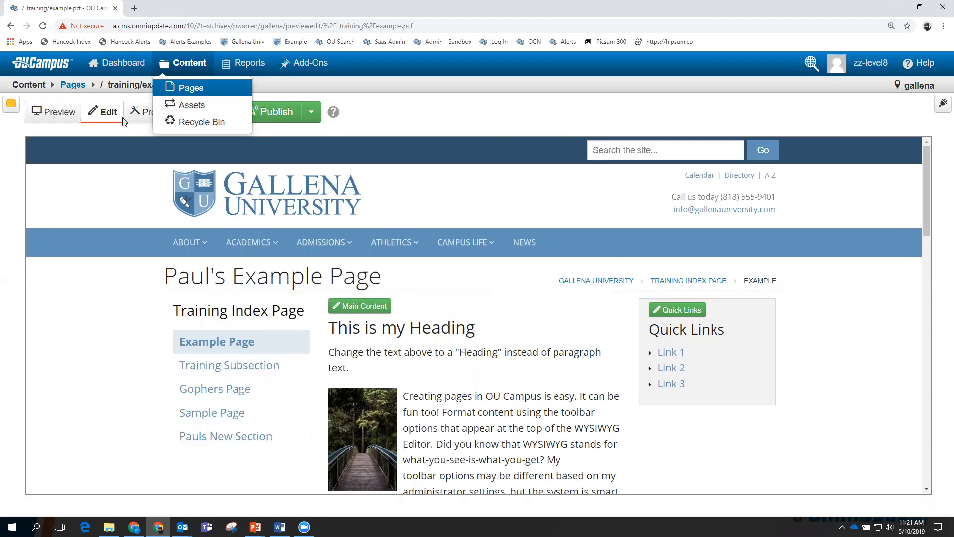
mouse_move(183, 62)
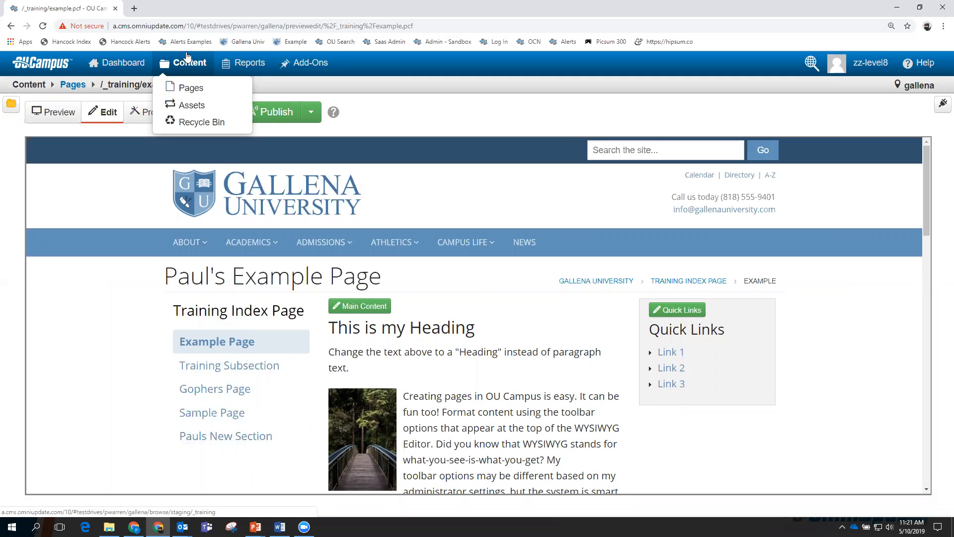
left_click(185, 105)
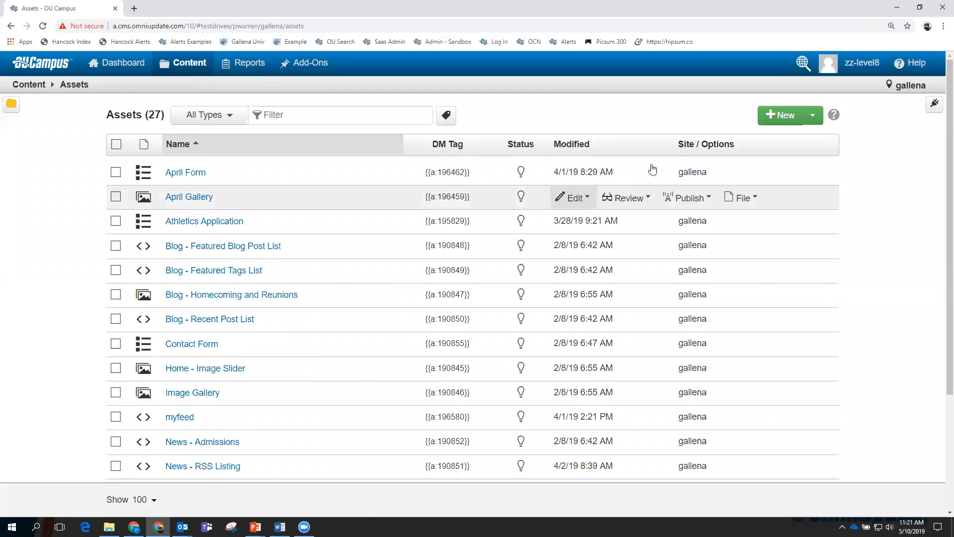
Create Web Content asset 'Tuition Asset', description 'Tuition', content 'Tuition for 2019 Fall is 200'.
left_click(785, 115)
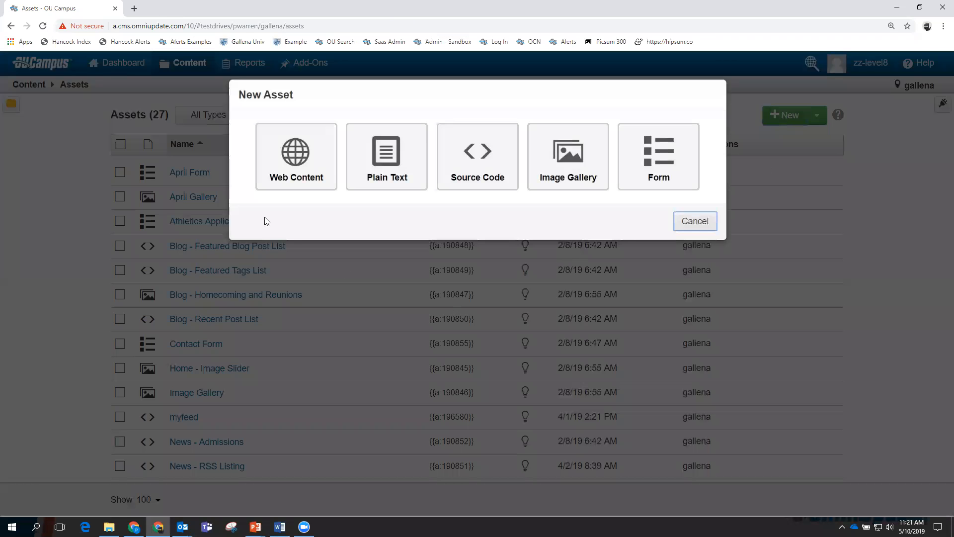
left_click(295, 153)
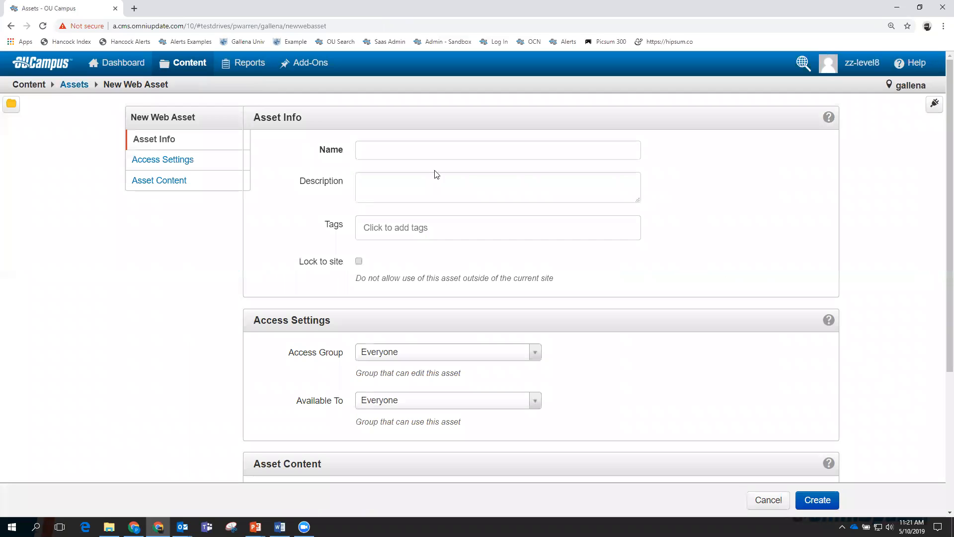
left_click(422, 155)
type("T")
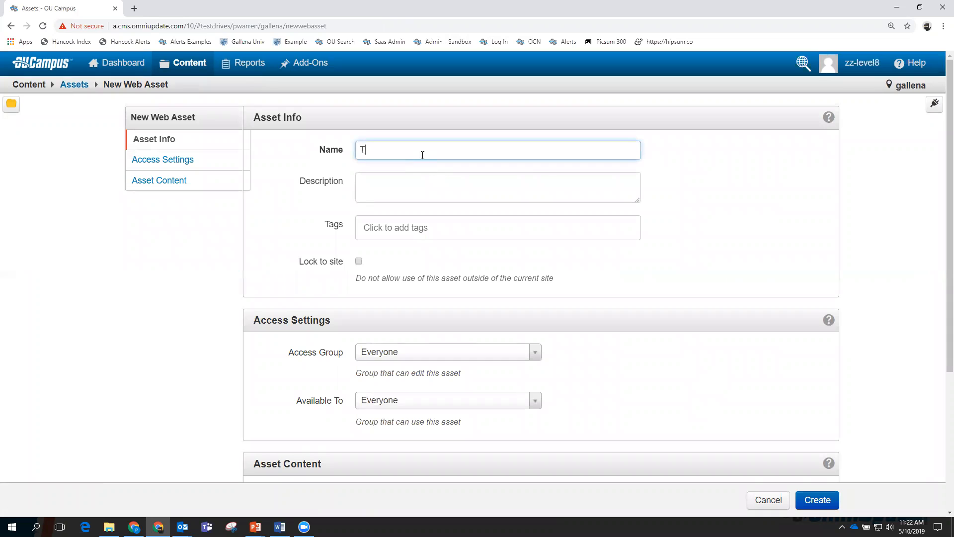
type("uition Asset")
left_click(394, 186)
type("Tuition")
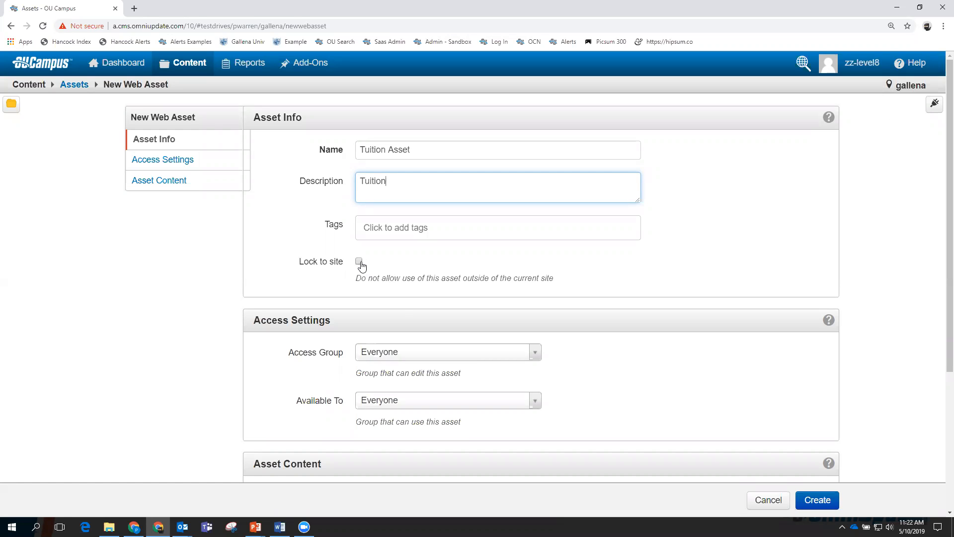
scroll(559, 368, "down", 2)
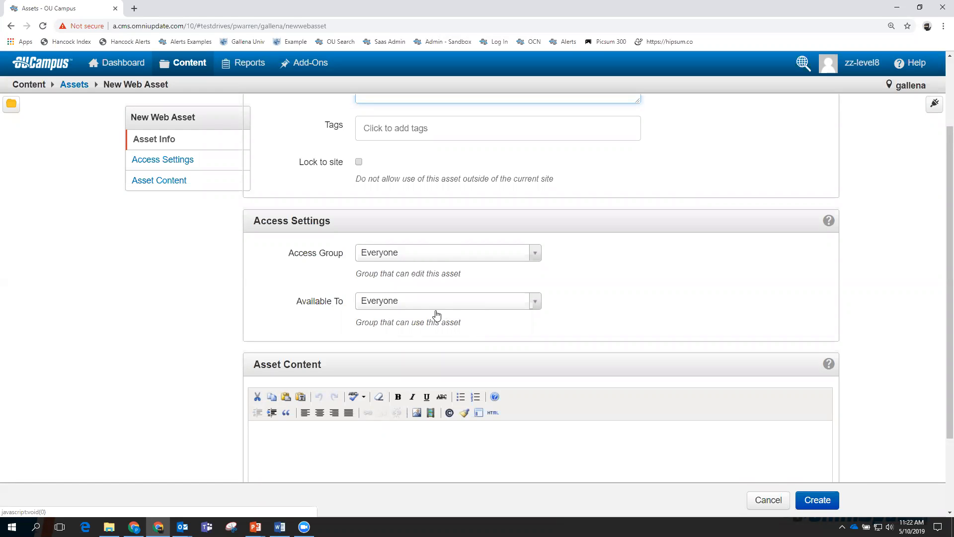
scroll(612, 308, "down", 1)
scroll(612, 309, "down", 3)
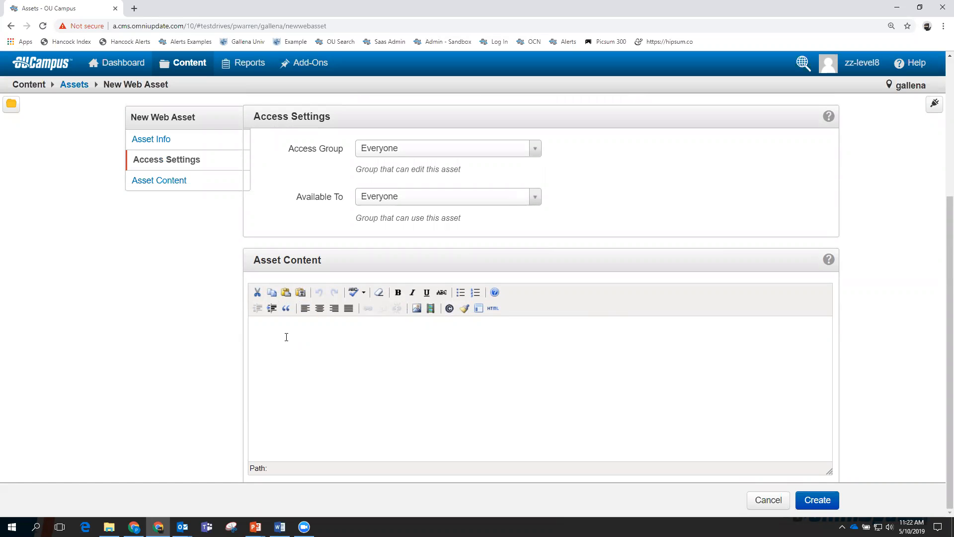
type("Tuition for 2019 Fall is 200")
left_click(822, 501)
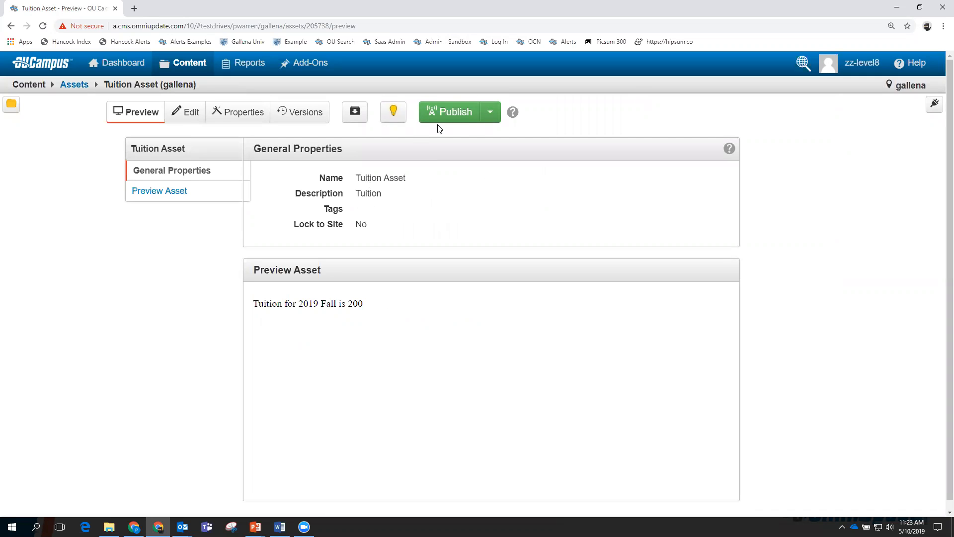
Publish Tuition Asset with version note 'Created New' and return to the Pages list.
left_click(452, 112)
left_click(439, 180)
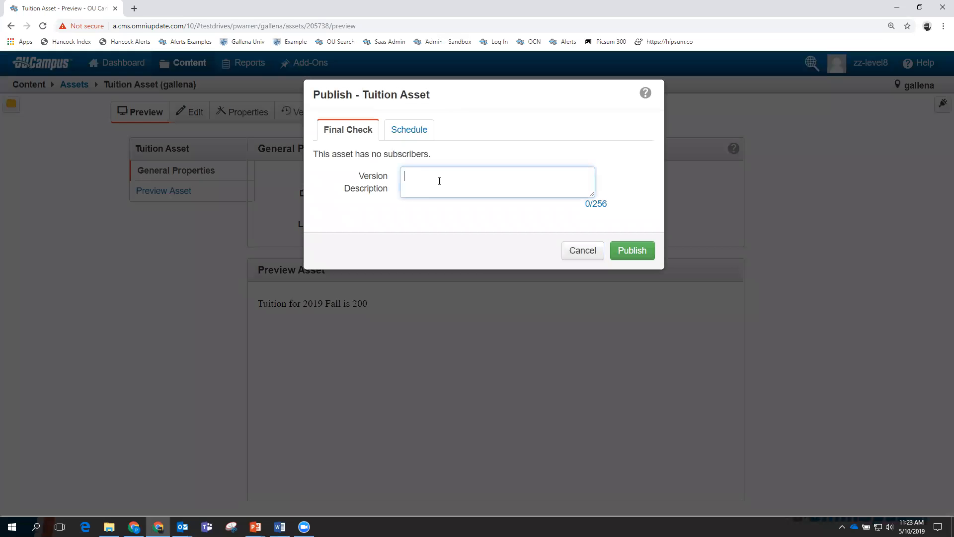
type("Created New")
left_click(631, 251)
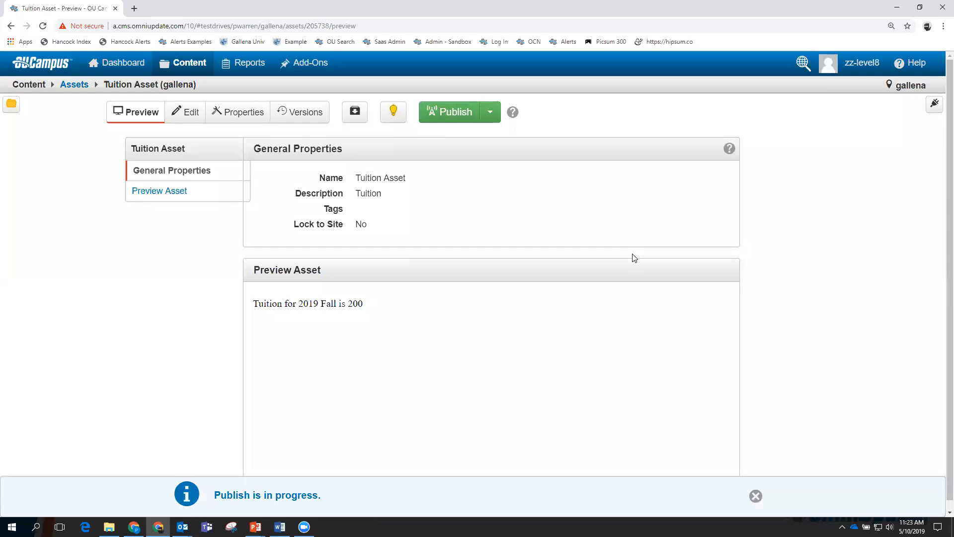
mouse_move(191, 65)
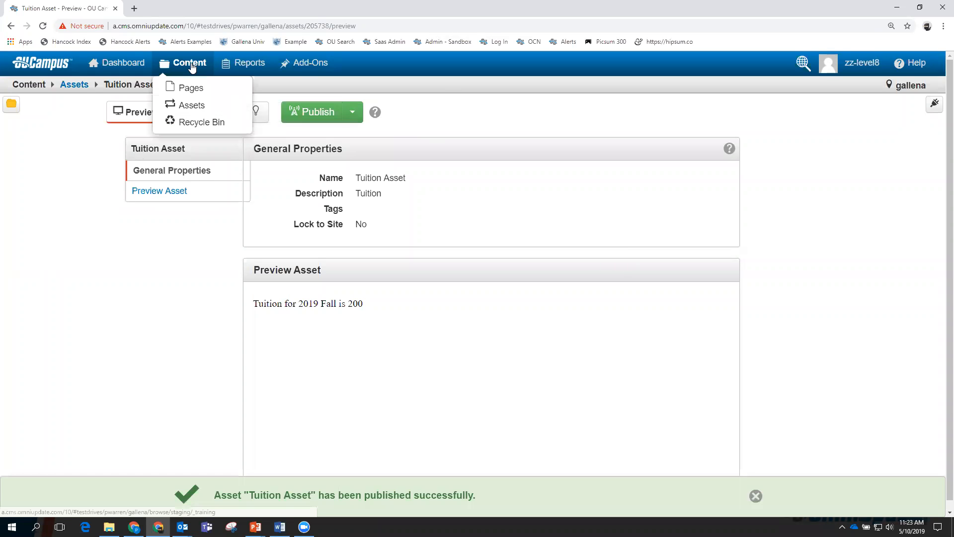
left_click(190, 88)
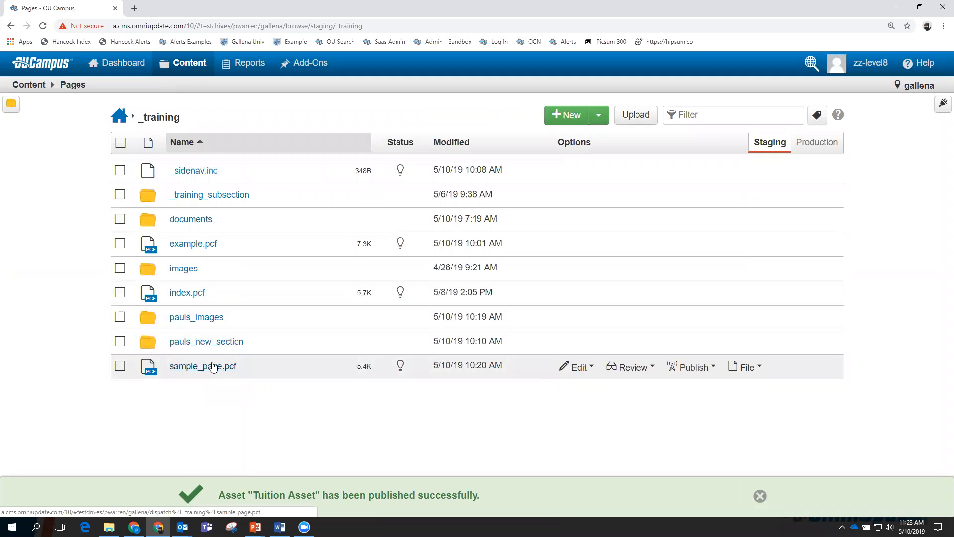
Open example.pcf's Main Content editor and add a blank paragraph after 'paragraph text.'.
left_click(193, 246)
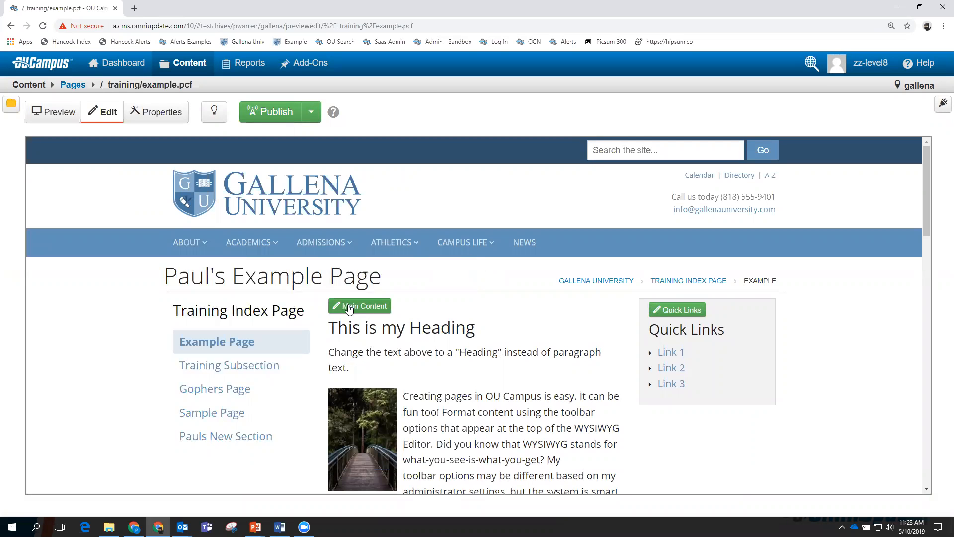
left_click(367, 307)
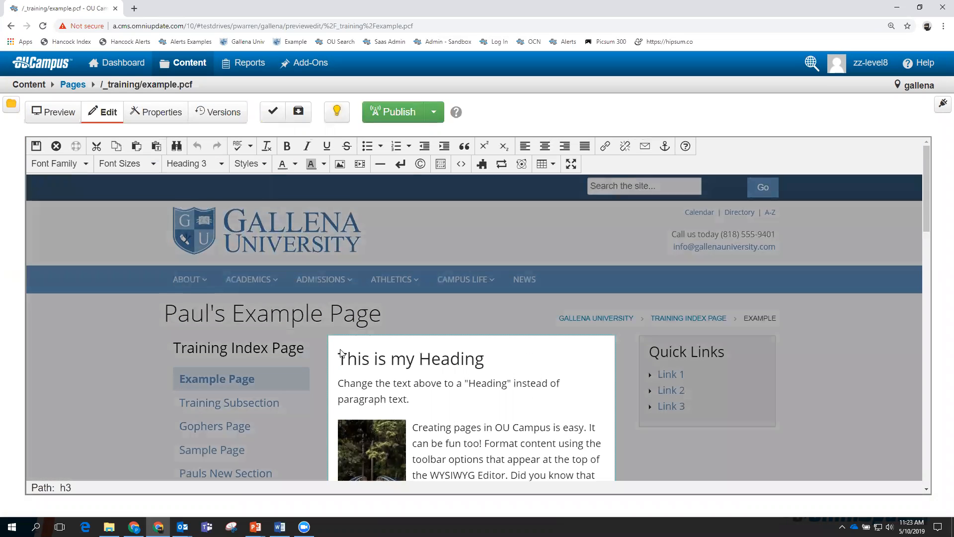
key("Return")
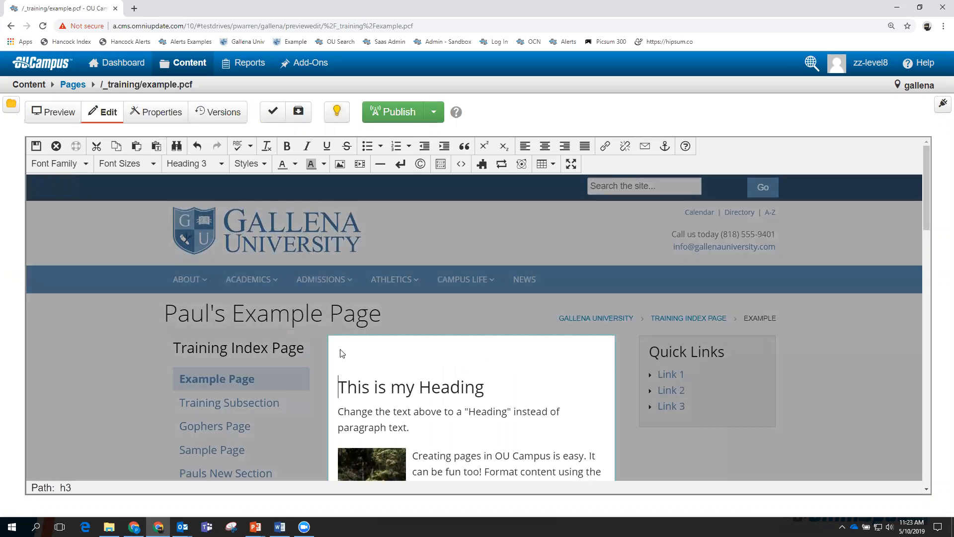
left_click(342, 353)
key("Delete")
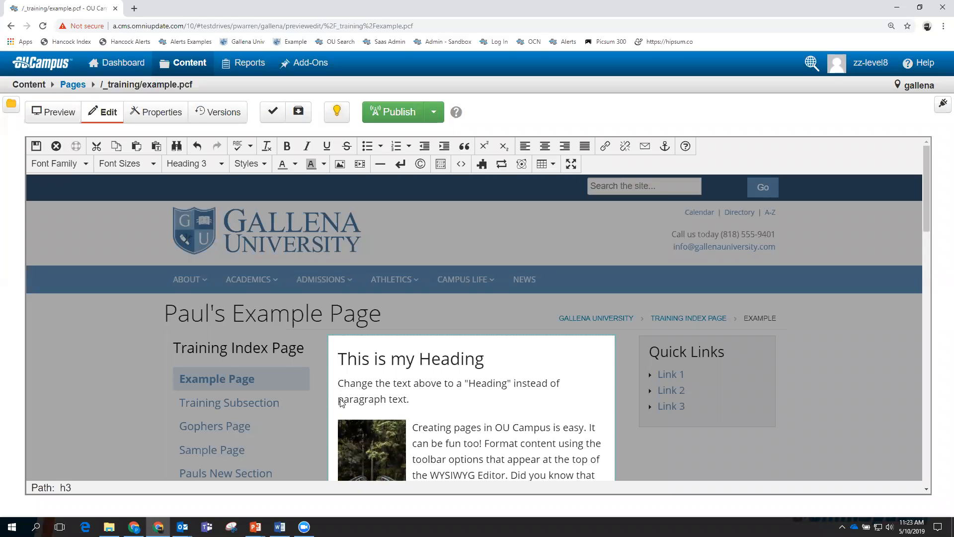
left_click(410, 399)
key("Return")
key("Return")
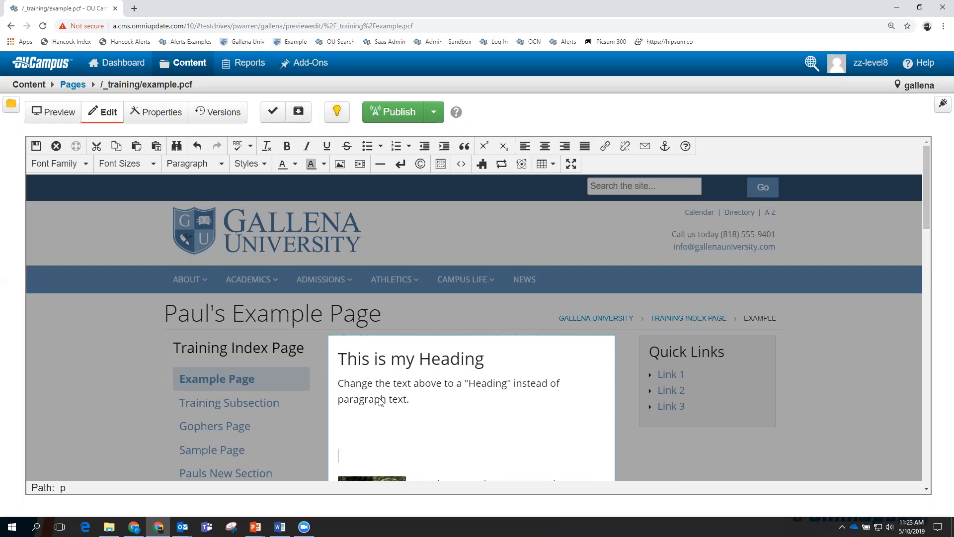
left_click(344, 431)
Insert the Tuition Asset below example.pcf's intro paragraph and save the page.
left_click(502, 168)
left_click(501, 167)
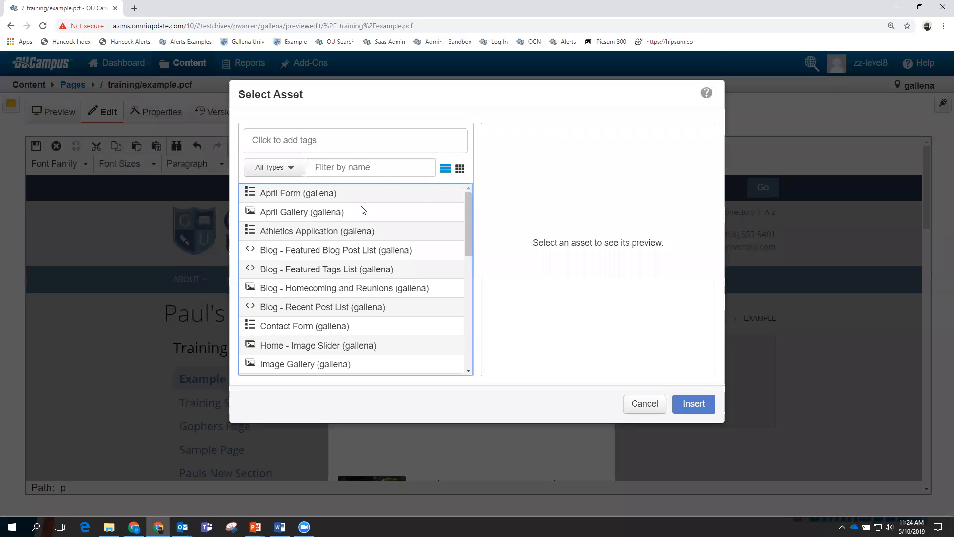
left_click_drag(469, 209, 473, 331)
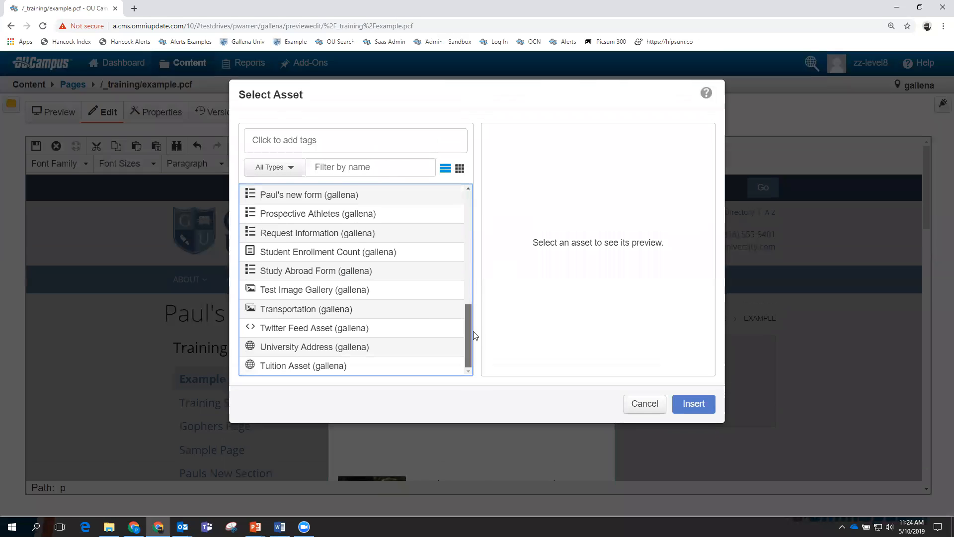
left_click(293, 367)
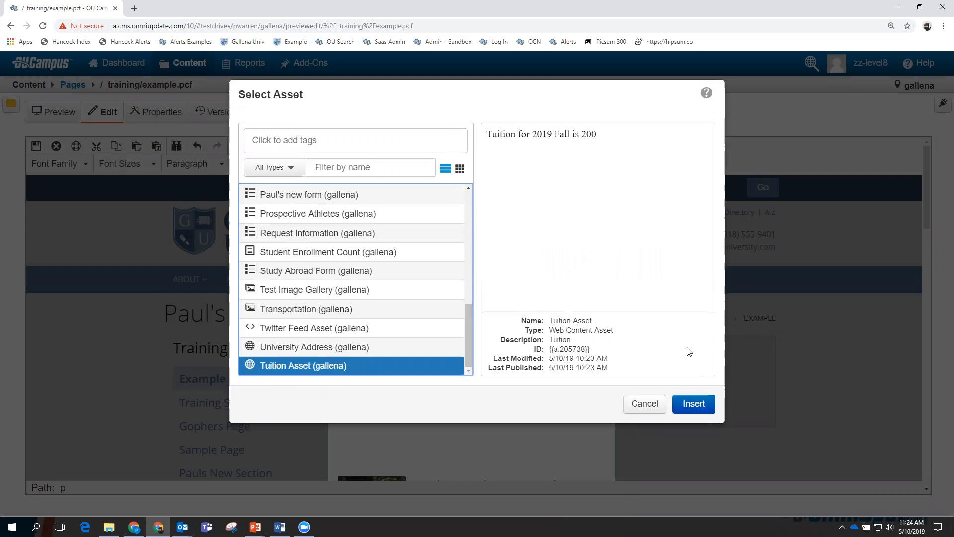
left_click(694, 404)
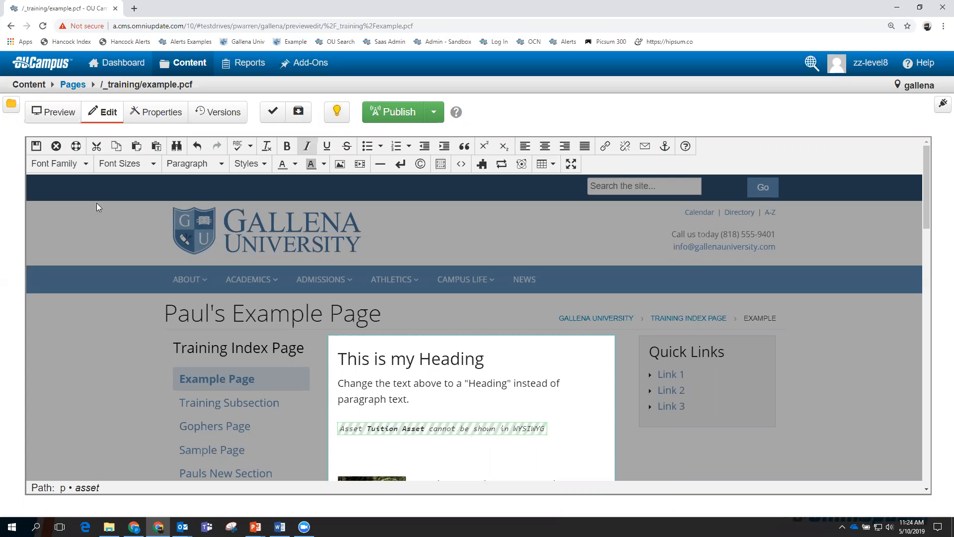
left_click(37, 146)
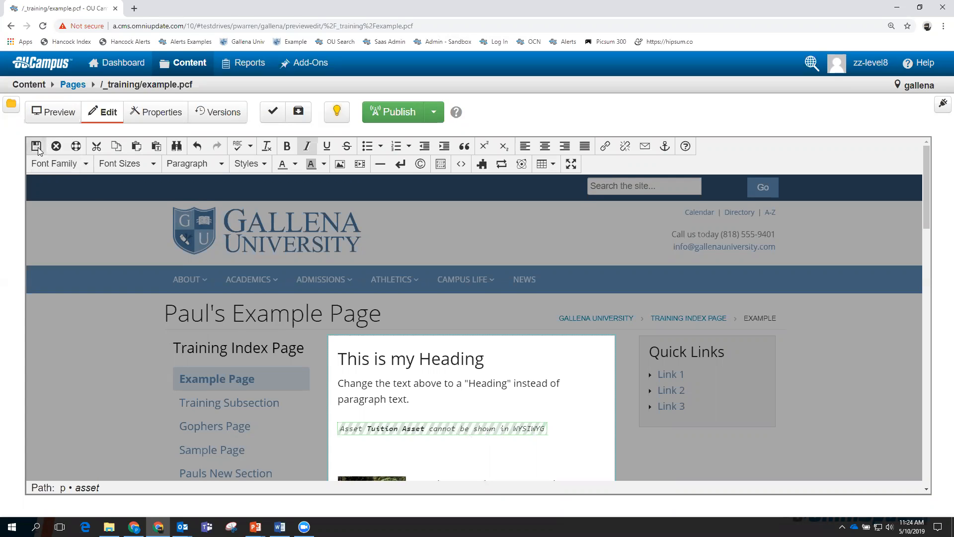
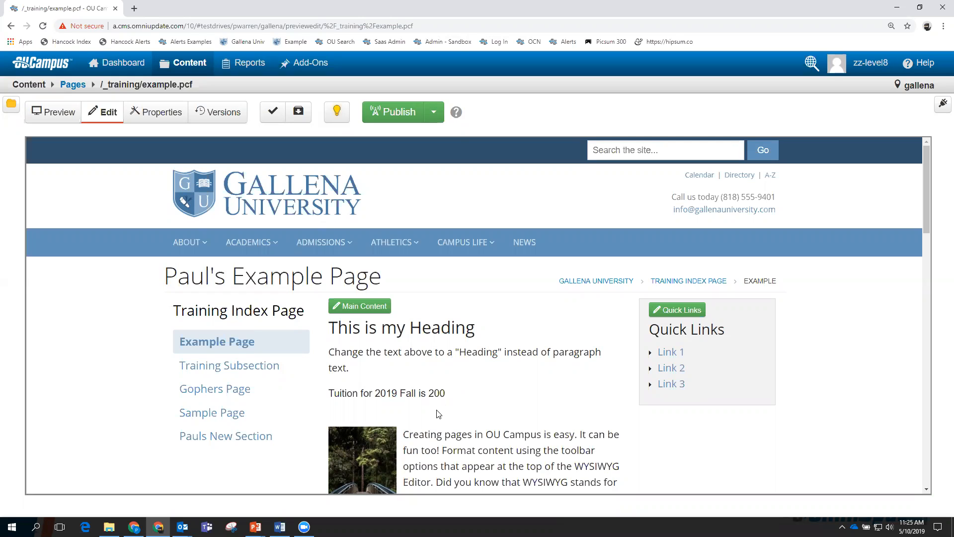
Open the Tuition Asset from Content > Assets and check it out for editing.
mouse_move(174, 65)
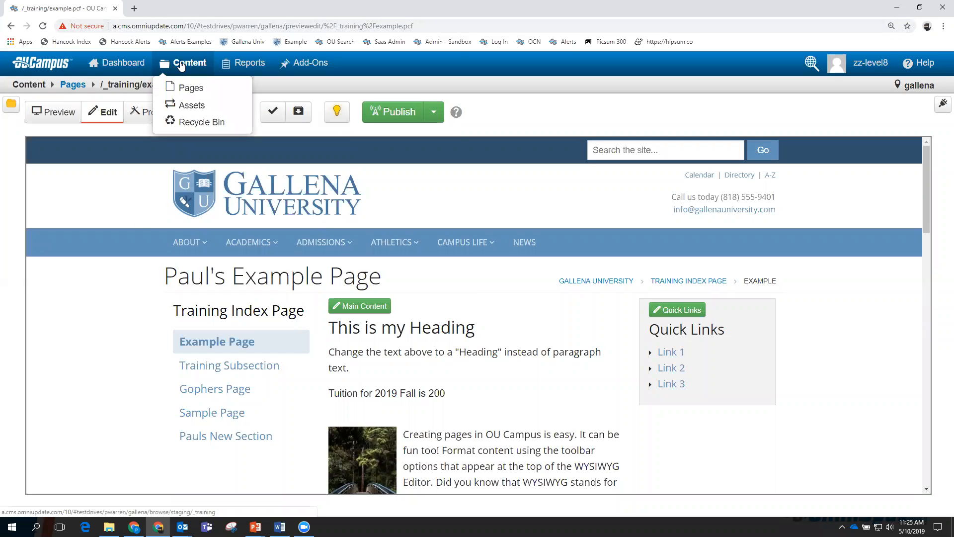
left_click(187, 103)
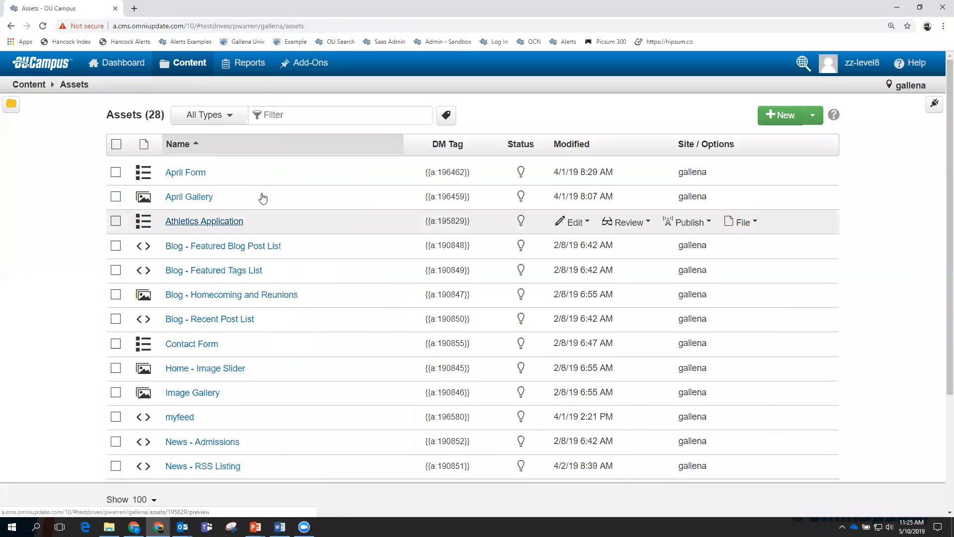
scroll(283, 209, "down", 7)
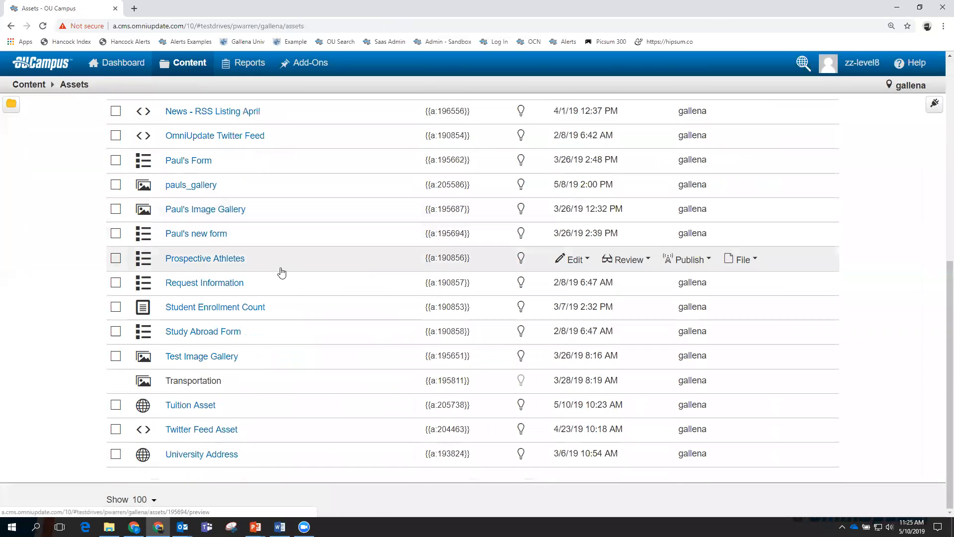
left_click(197, 407)
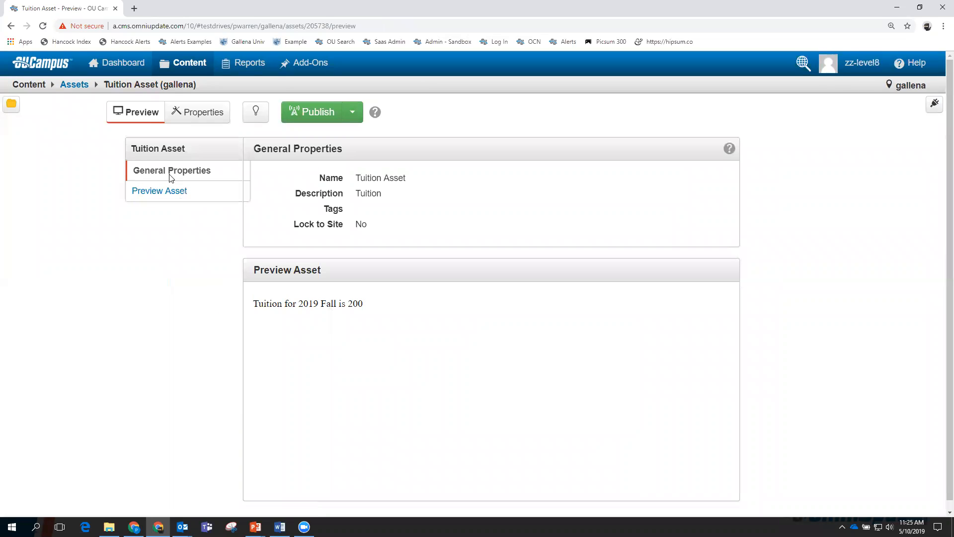
left_click(255, 111)
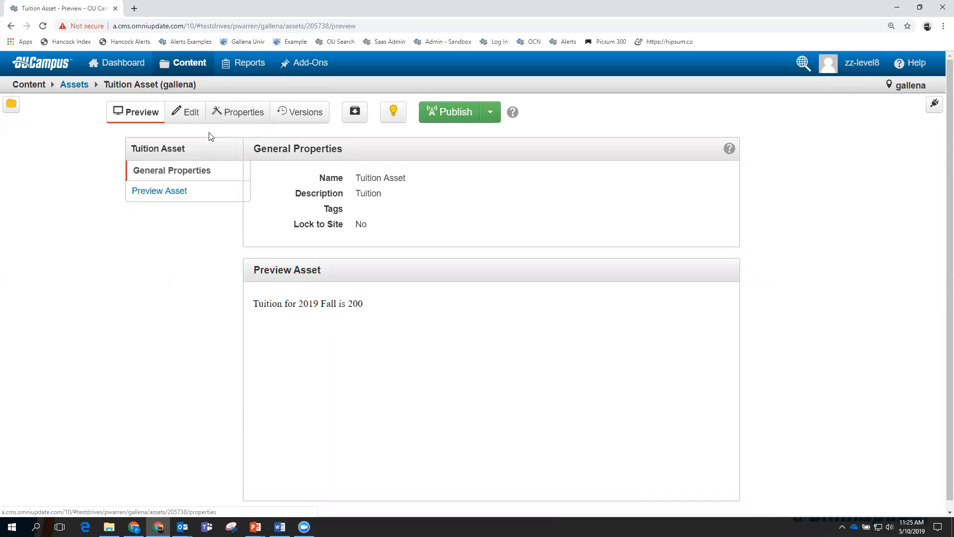
left_click(188, 112)
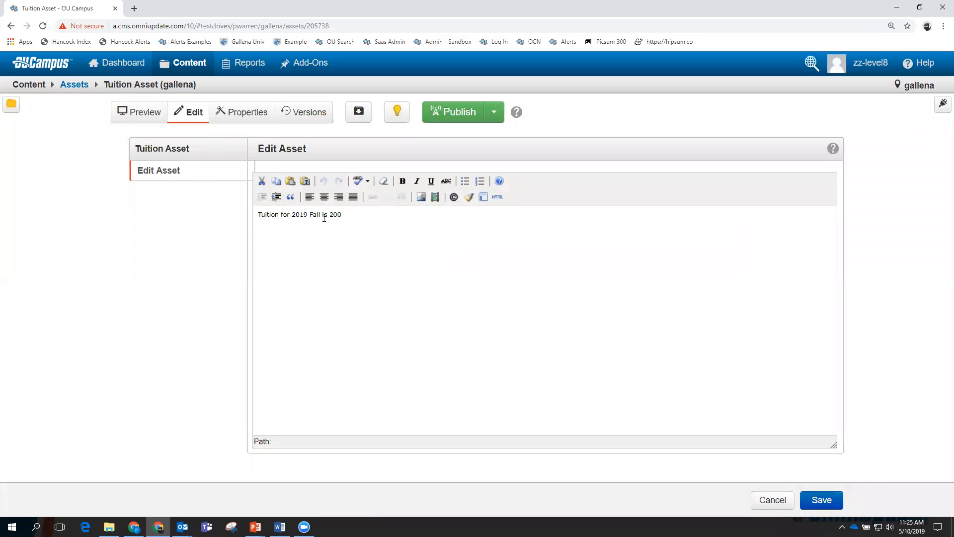
Change the asset text from 2019 Fall to 2020 Spring with tuition 205, and save.
left_click(307, 216)
key("BackSpace")
key("BackSpace")
type("20")
key("BackSpace")
key("BackSpace")
key("BackSpace")
key("BackSpace")
type("Spring")
left_click(352, 219)
type("5")
left_click(821, 501)
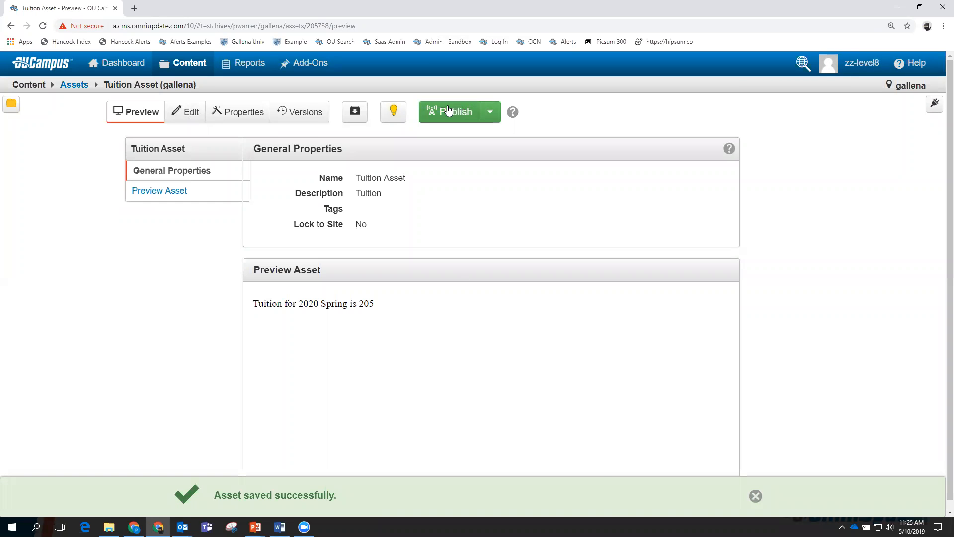
left_click(447, 110)
Publish the Tuition Asset with the version description 'Changed to Spring 2020', fixing the typo first.
left_click(422, 193)
type("Chan")
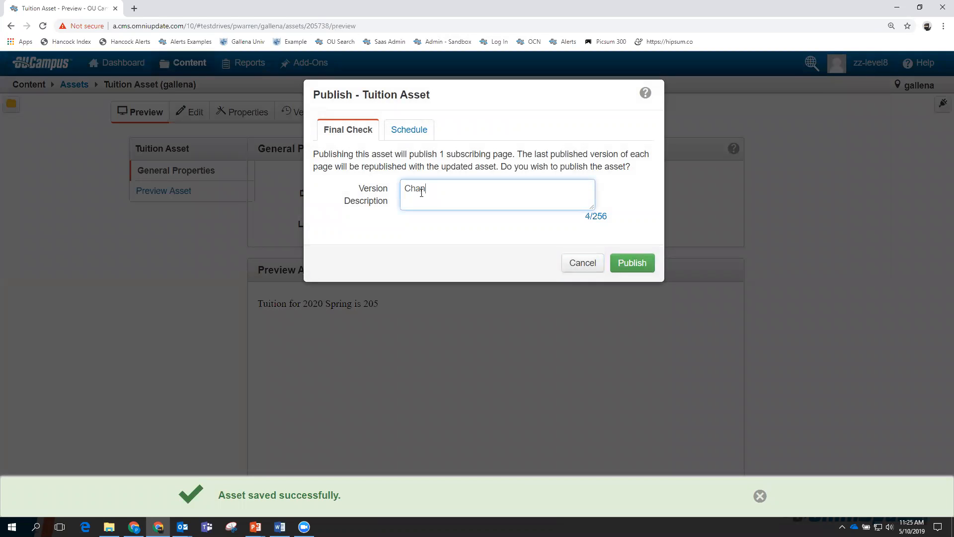
type("ged to Sp")
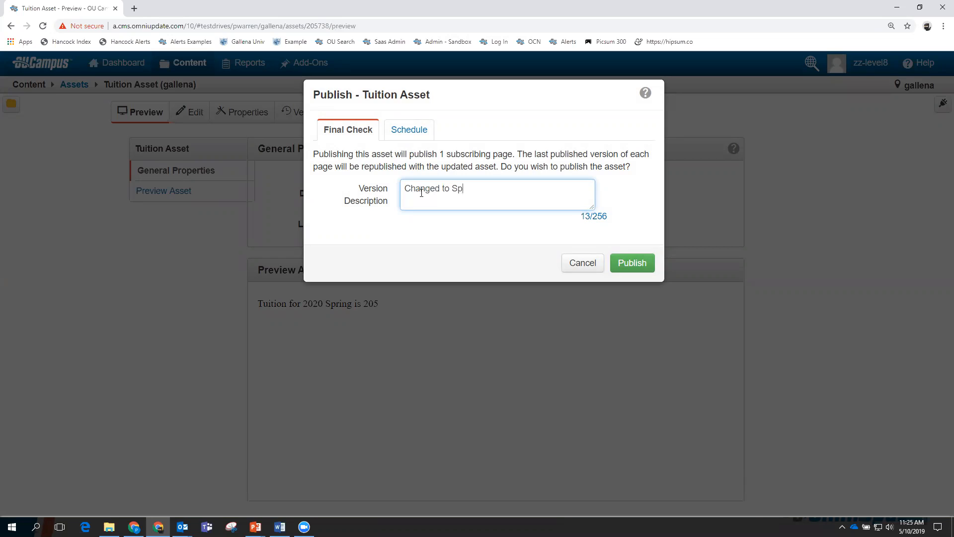
type("eing 2020")
left_click(467, 188)
key("BackSpace")
type("r")
left_click(633, 262)
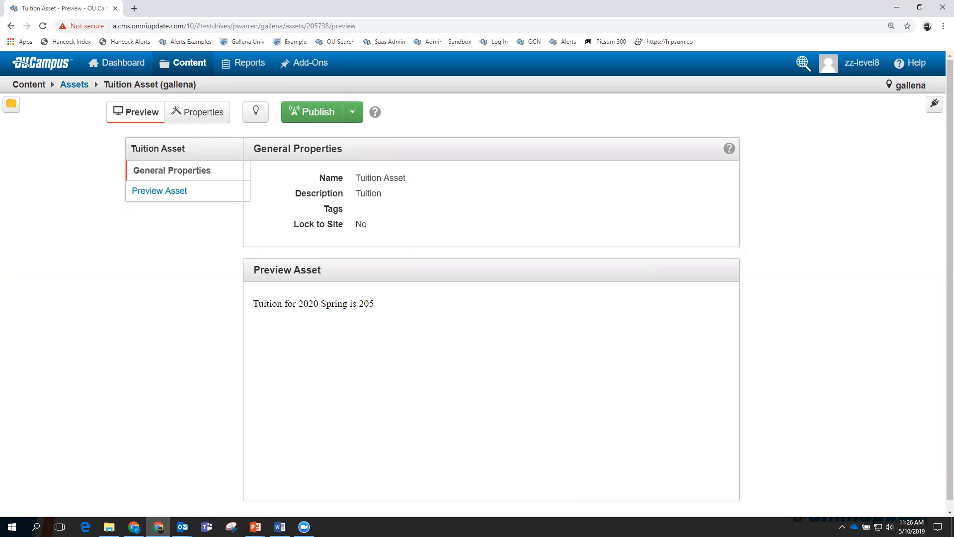
Open example.pcf from the _training Pages list.
mouse_move(170, 65)
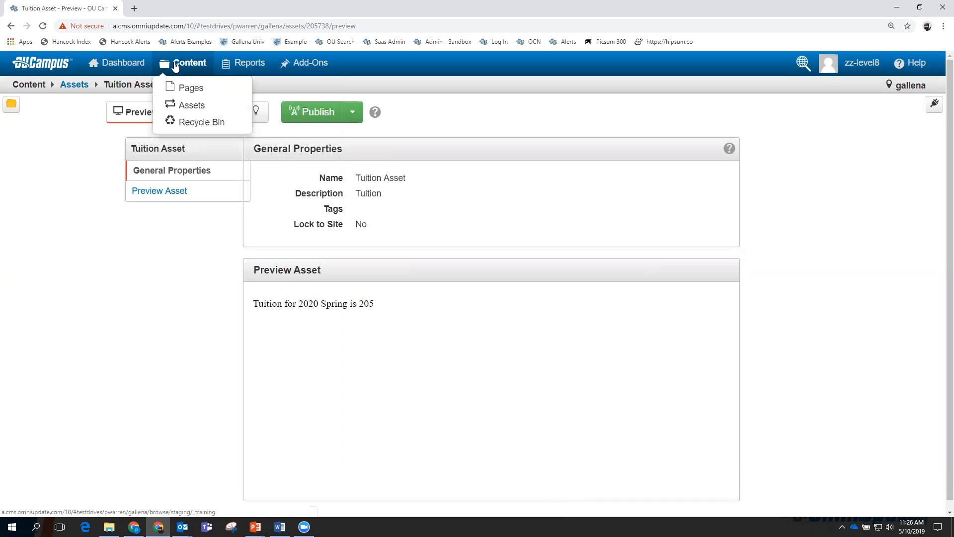
left_click(183, 87)
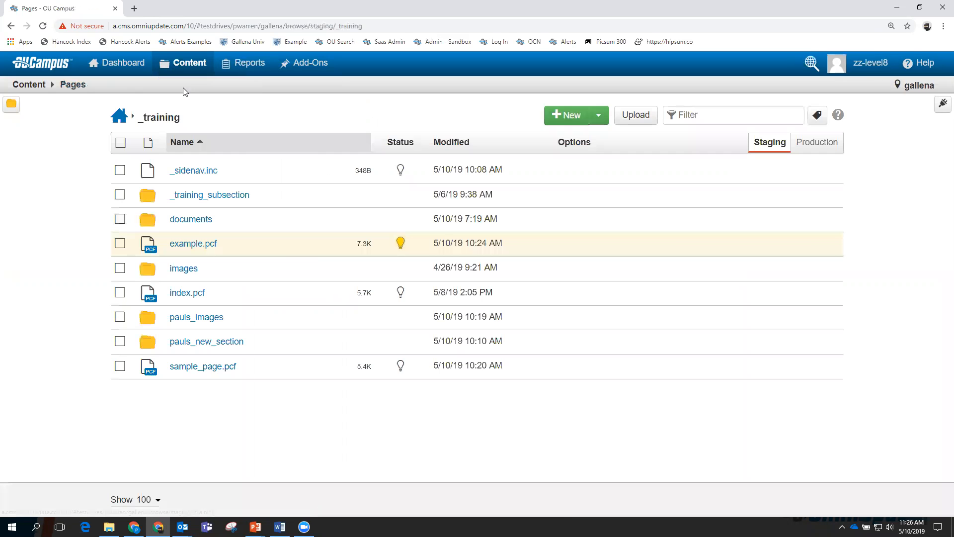
left_click(202, 245)
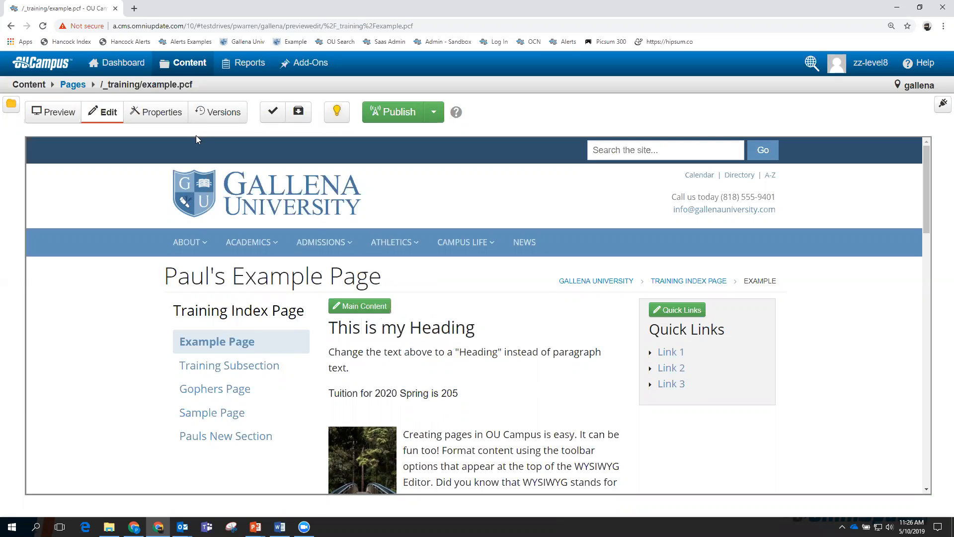
Show its Versions list, view the live version's page in a new tab, then close it.
left_click(215, 113)
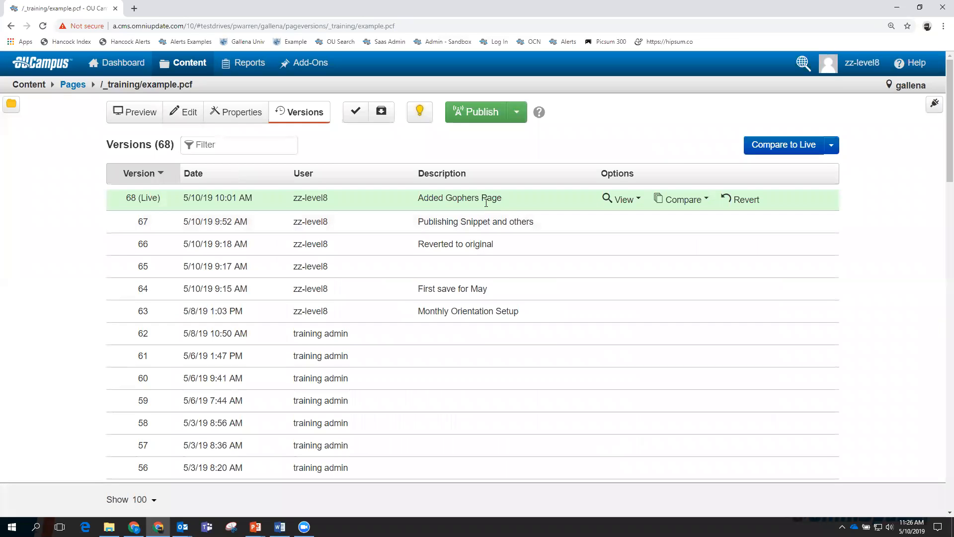
left_click(619, 199)
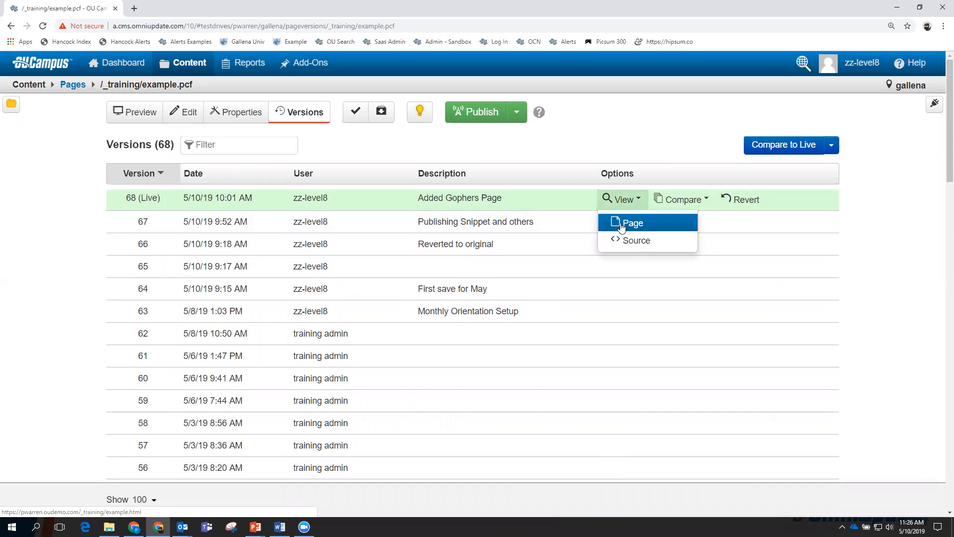
left_click(616, 220)
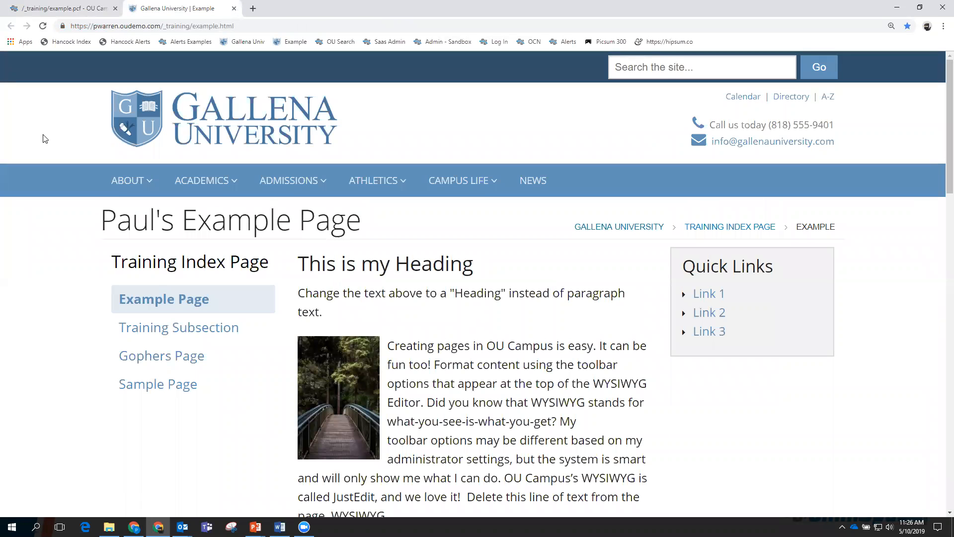
left_click(43, 27)
left_click(234, 8)
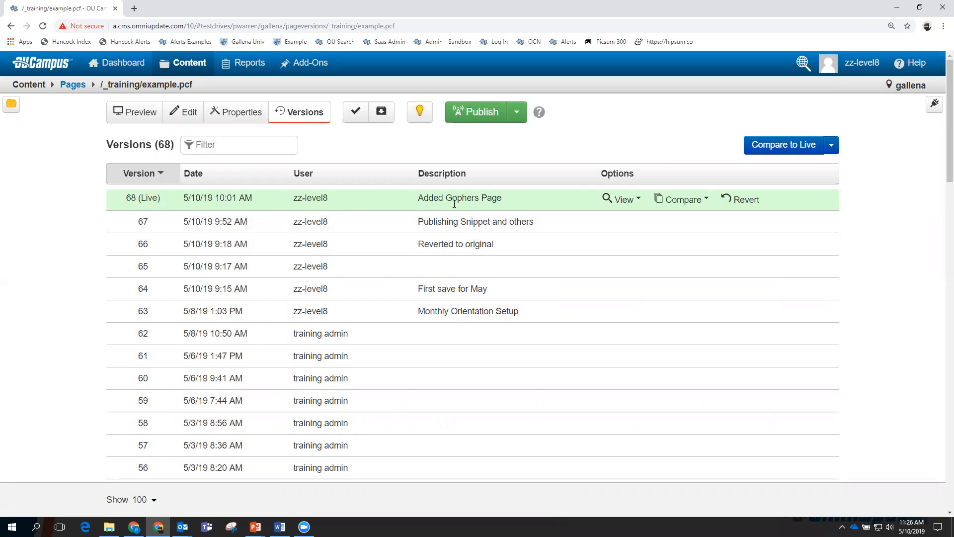
Publish example.pcf through the Final Check and confirm the live page shows the 2020 Spring tuition.
left_click(481, 111)
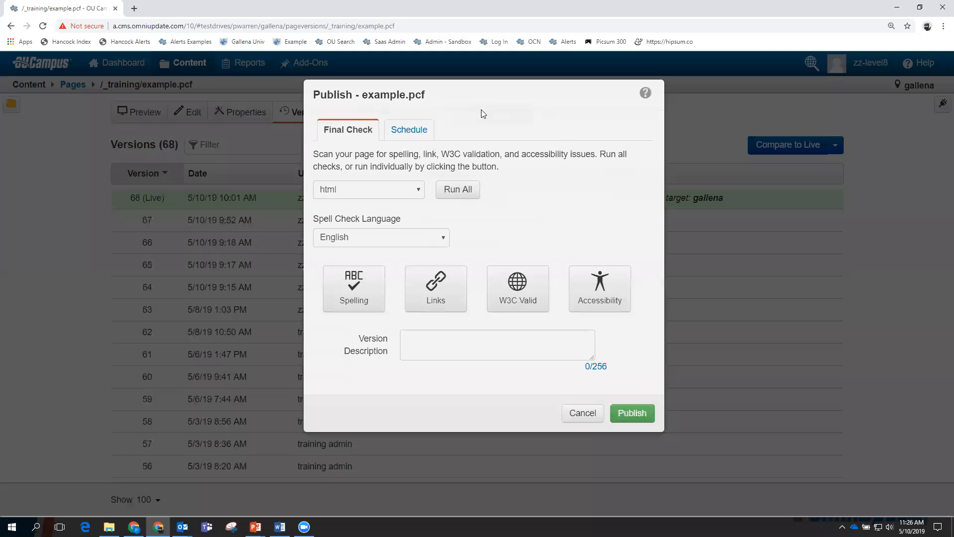
left_click(633, 413)
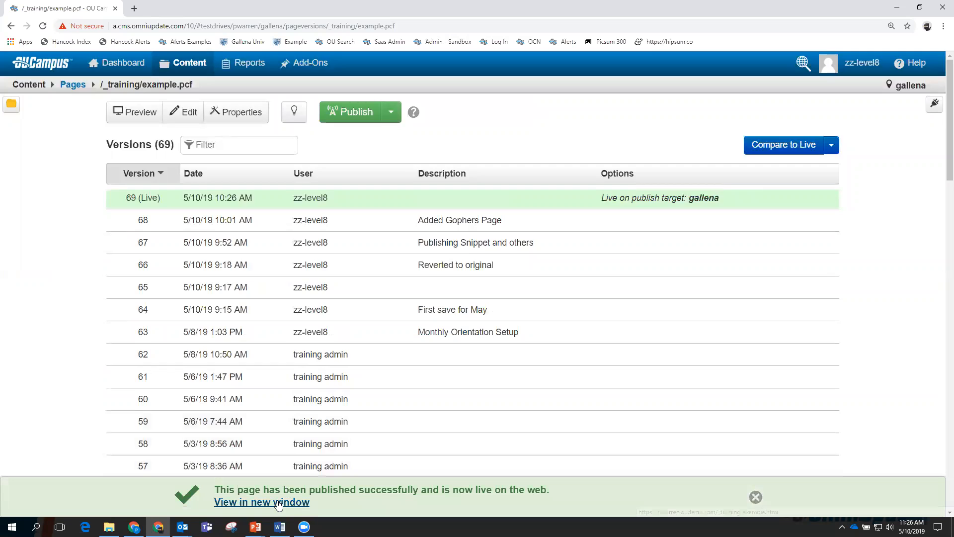
left_click(278, 503)
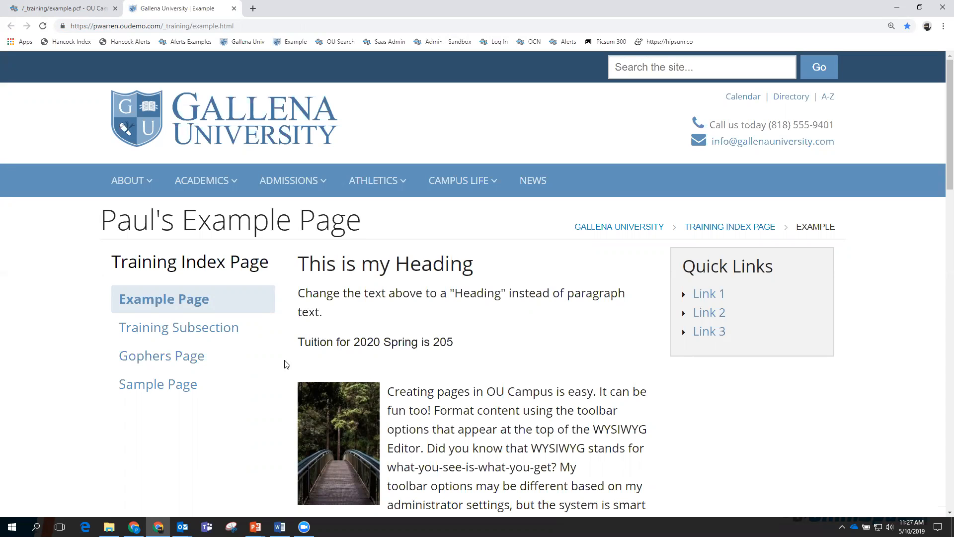
left_click(234, 9)
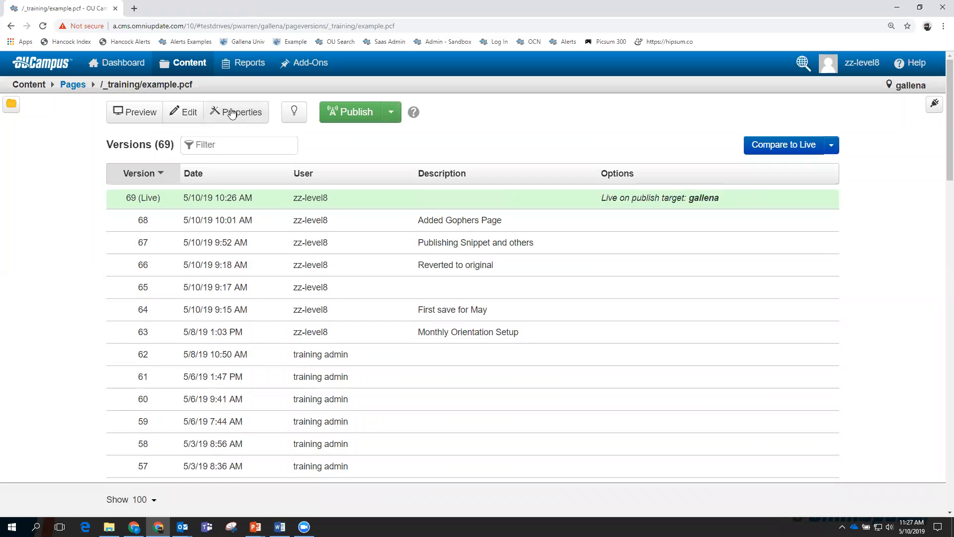
Open example.pcf's Main Content in the WYSIWYG editor, then go to its Page Parameters.
mouse_move(190, 64)
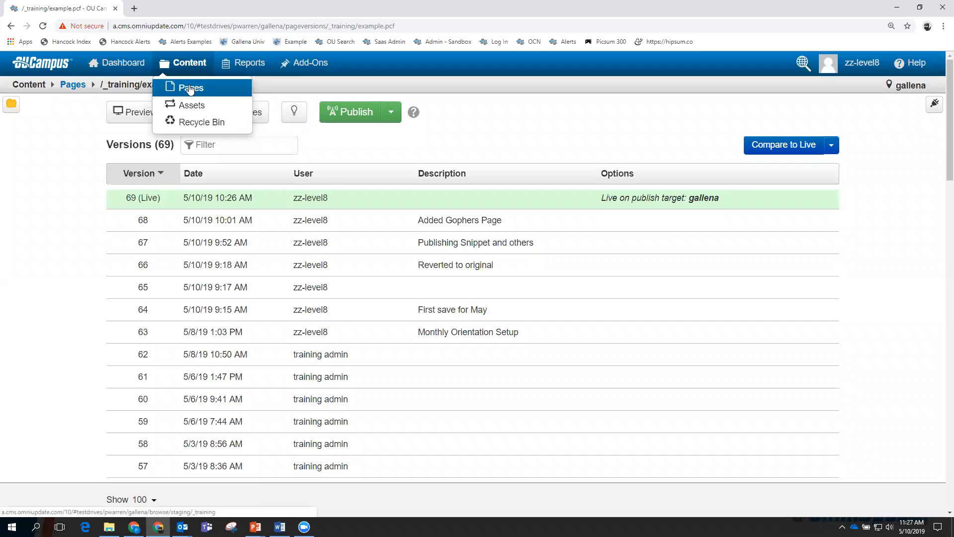
left_click(190, 88)
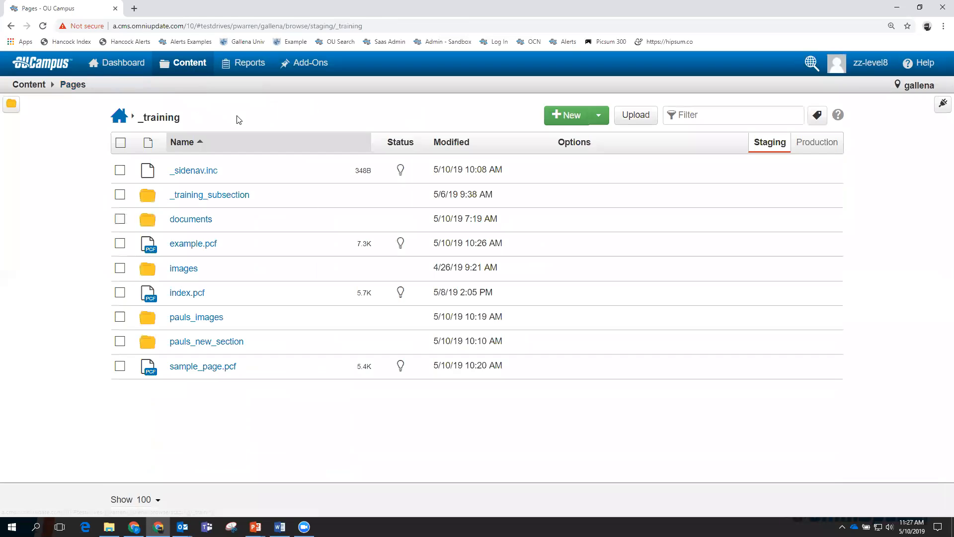
left_click(192, 244)
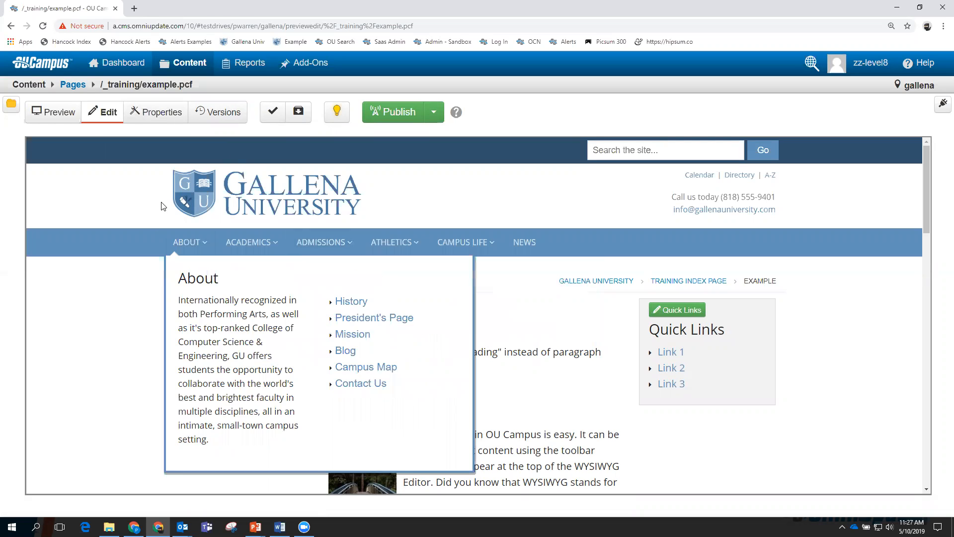
mouse_move(399, 243)
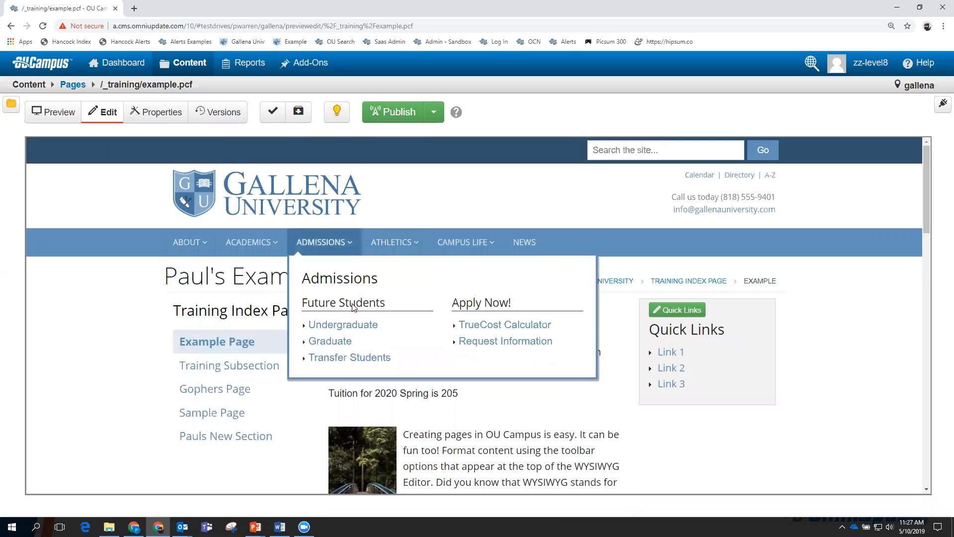
left_click(362, 308)
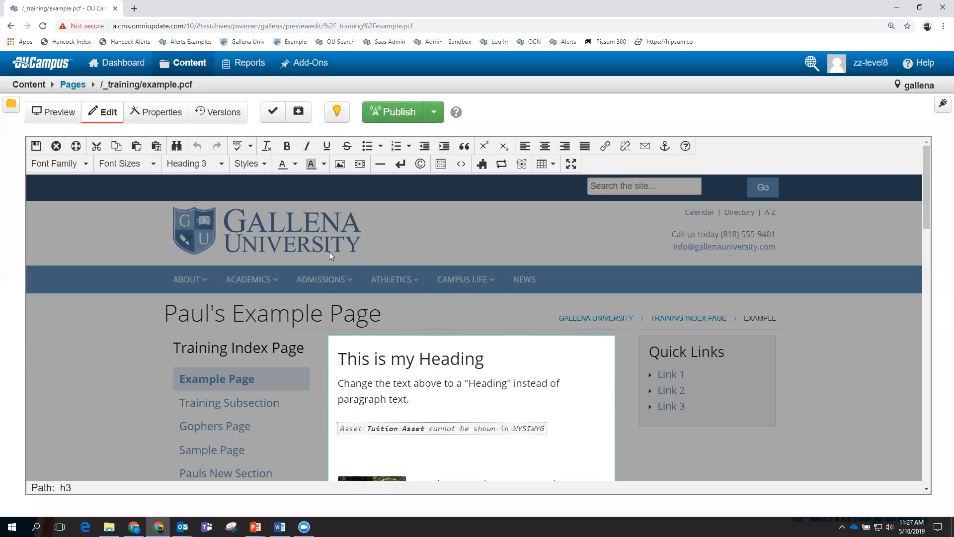
left_click(158, 116)
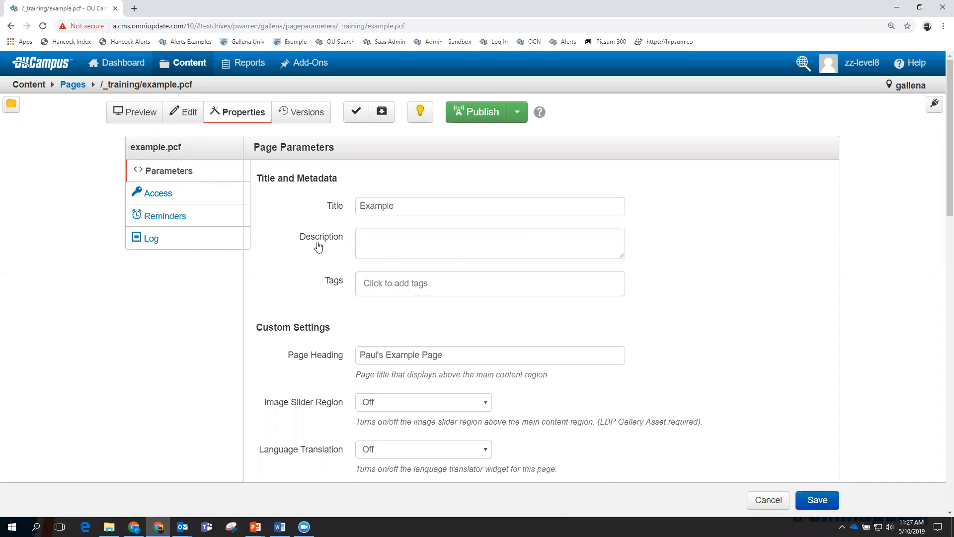
Show example.pcf's Access settings, then its Reminders panel.
left_click(163, 197)
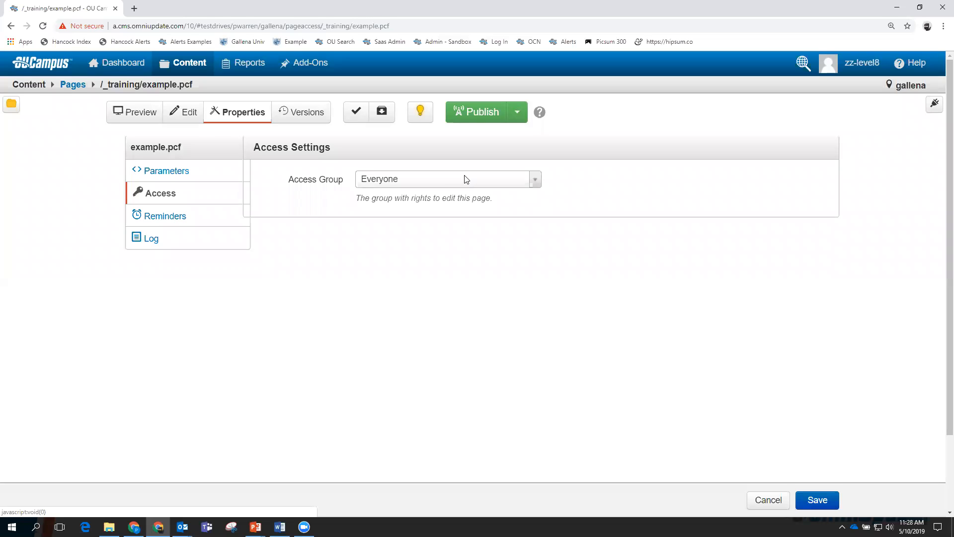
left_click(162, 219)
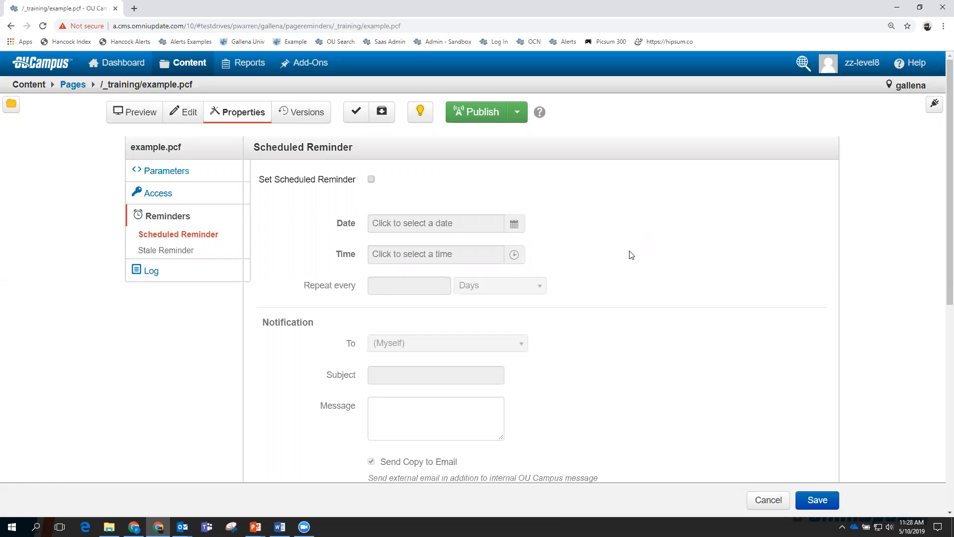
Enable a scheduled reminder and pick October 4, 2019 as its date.
left_click(372, 180)
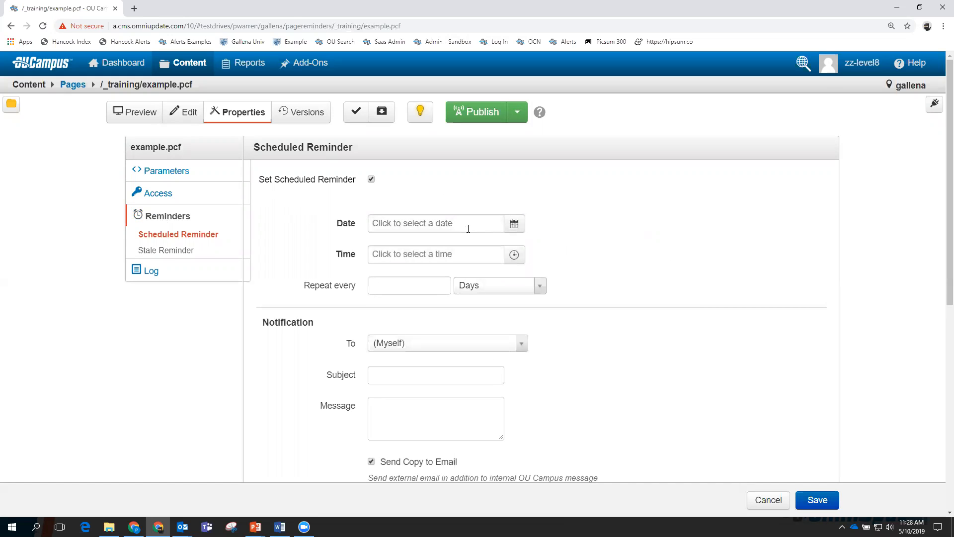
left_click(515, 226)
left_click(498, 250)
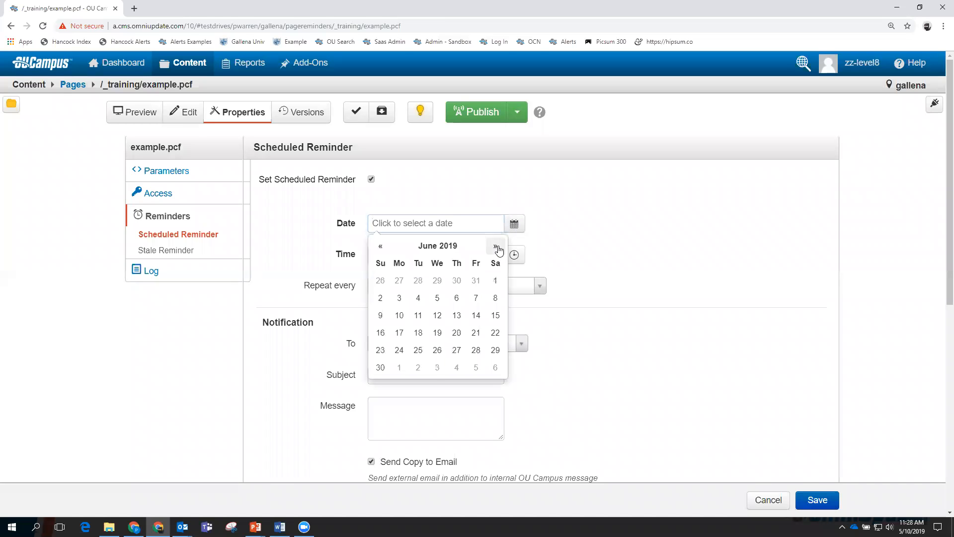
left_click(497, 249)
left_click(497, 248)
left_click(497, 248)
left_click(497, 248)
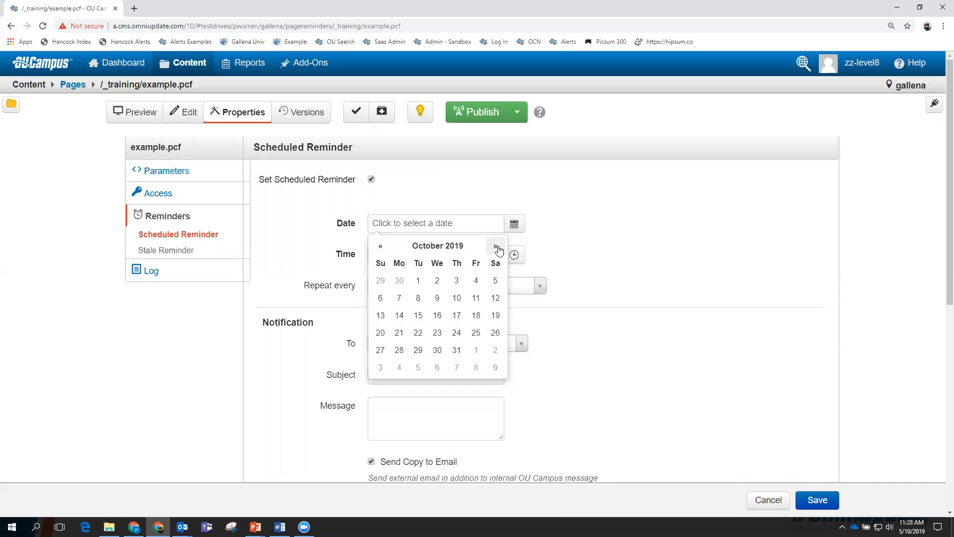
left_click(477, 284)
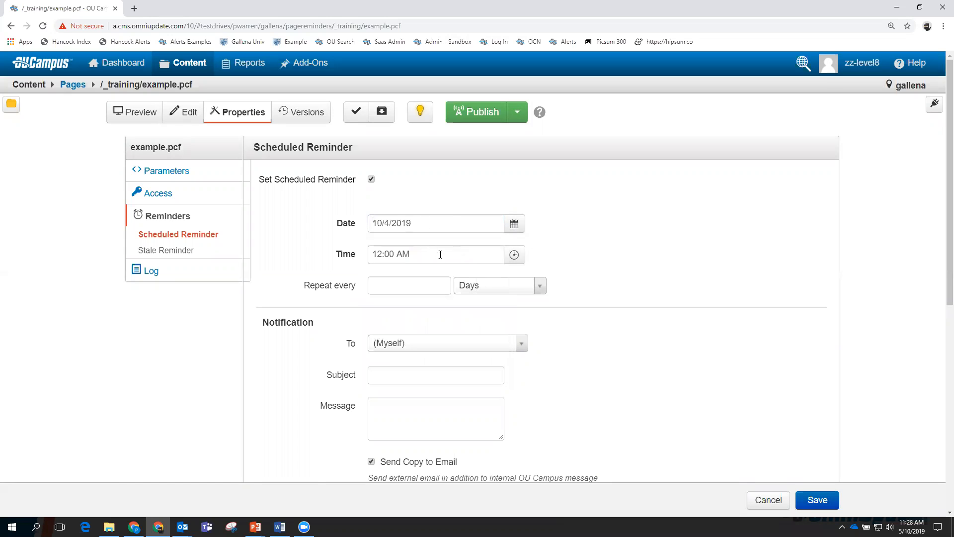
Set the reminder time to 2:00 PM, keep (Myself) as recipient, and review subject and message.
left_click(418, 253)
left_click(385, 330)
left_click(385, 330)
left_click(385, 330)
left_click(385, 330)
left_click(385, 330)
left_click(385, 330)
left_click(385, 330)
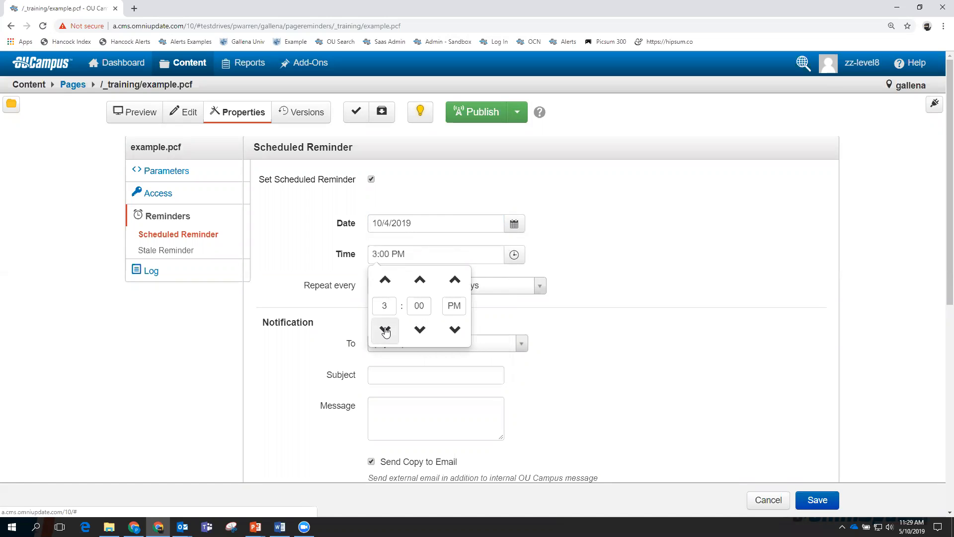
left_click(641, 318)
scroll(663, 304, "down", 2)
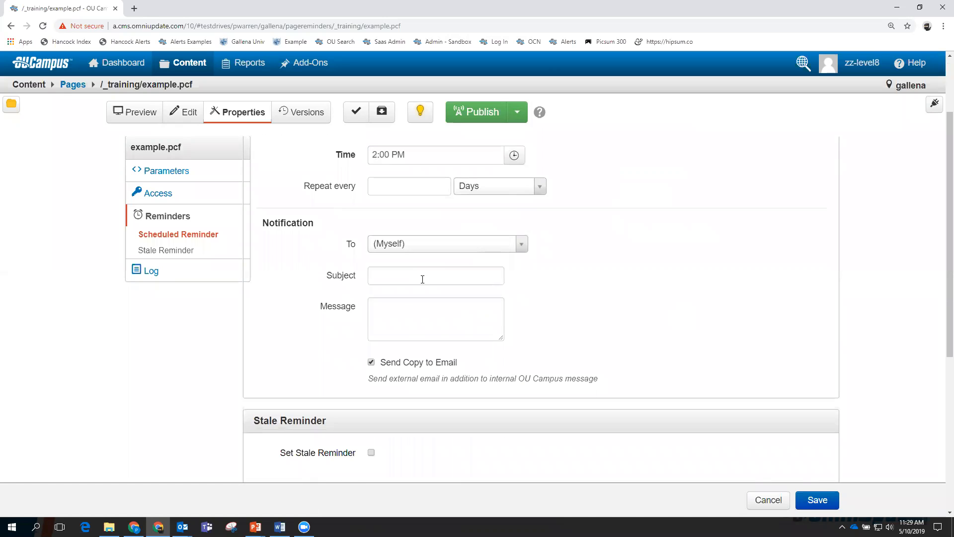
left_click(521, 247)
left_click(521, 248)
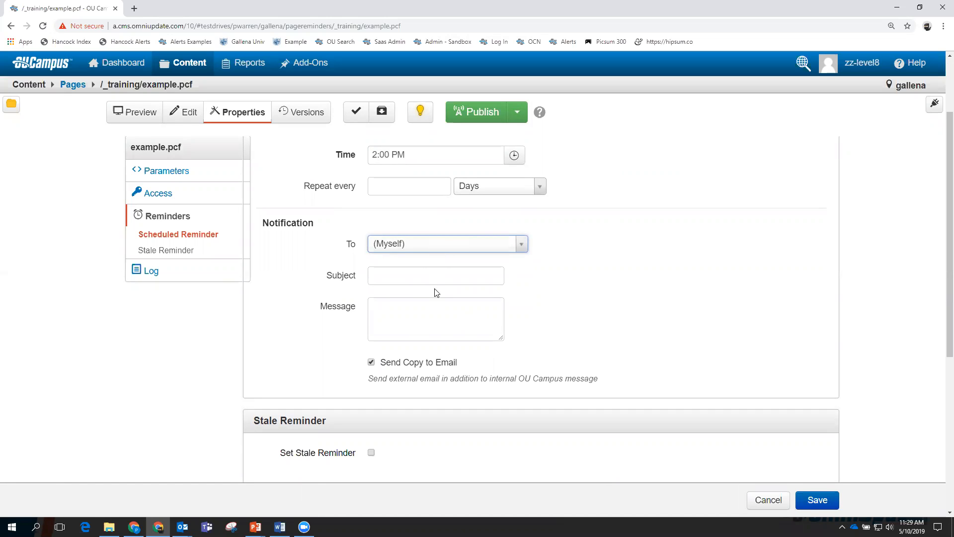
left_click(396, 274)
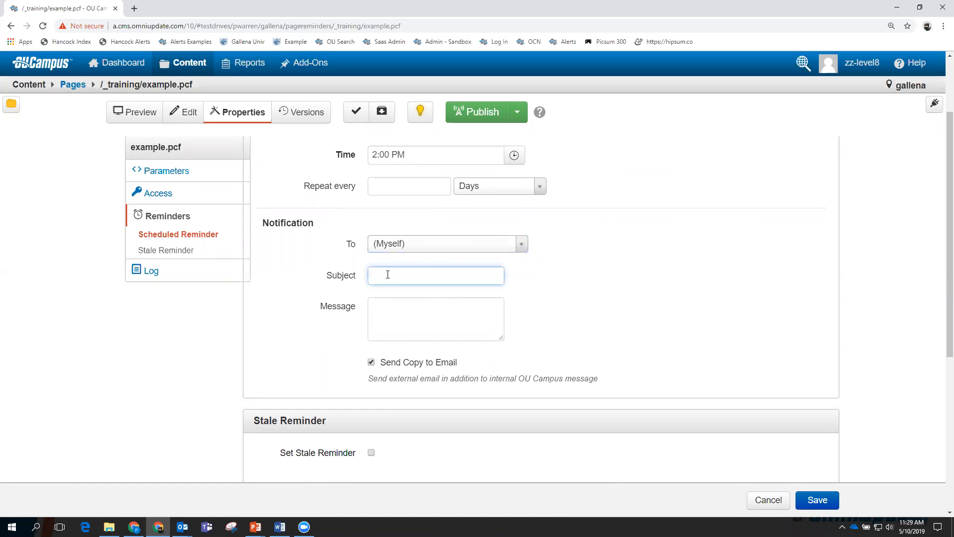
left_click(414, 314)
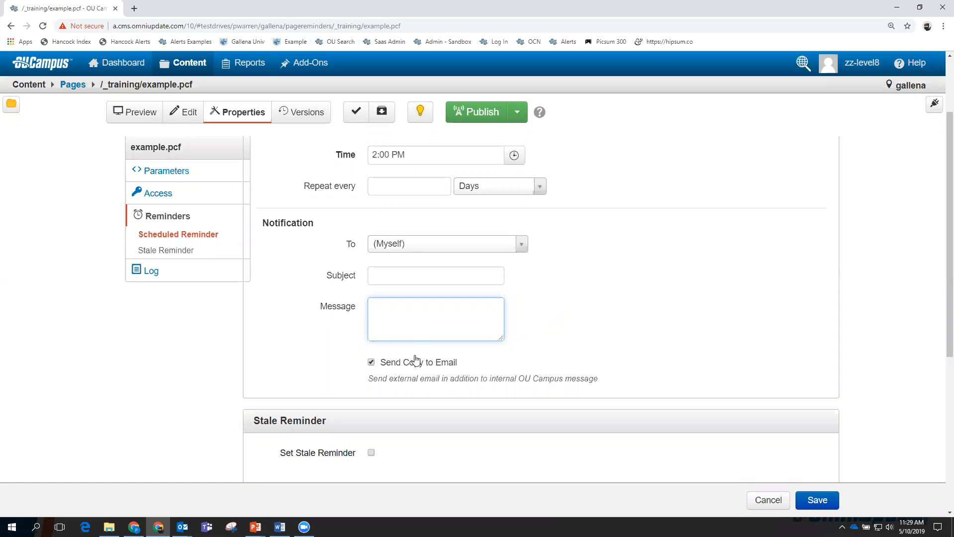
scroll(566, 248, "down", 4)
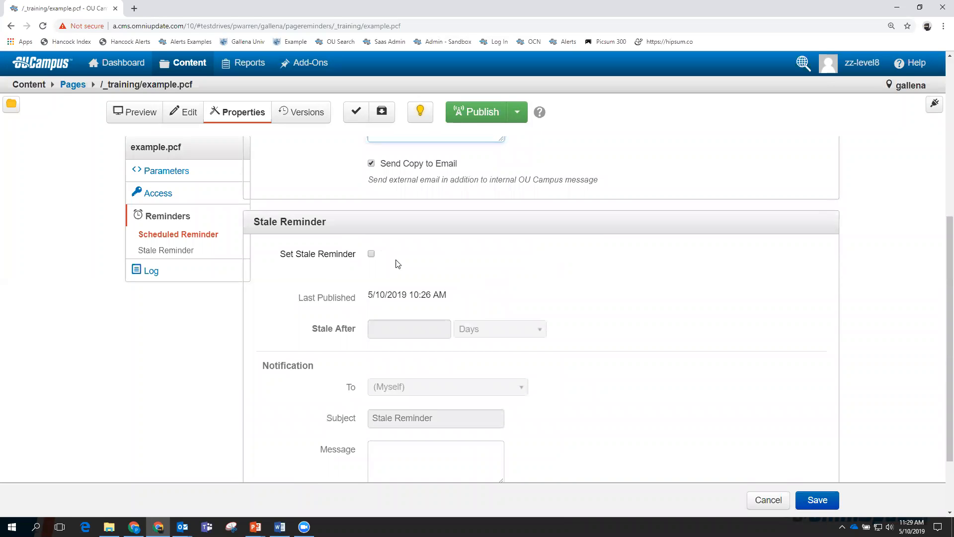
Enable a stale reminder after 7 days, then cancel to discard all reminder changes.
left_click(372, 255)
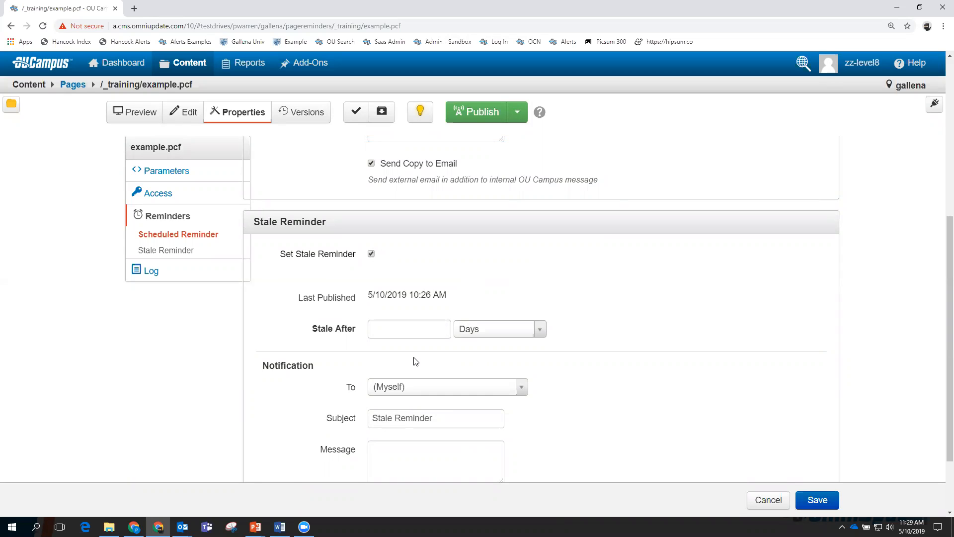
left_click(404, 329)
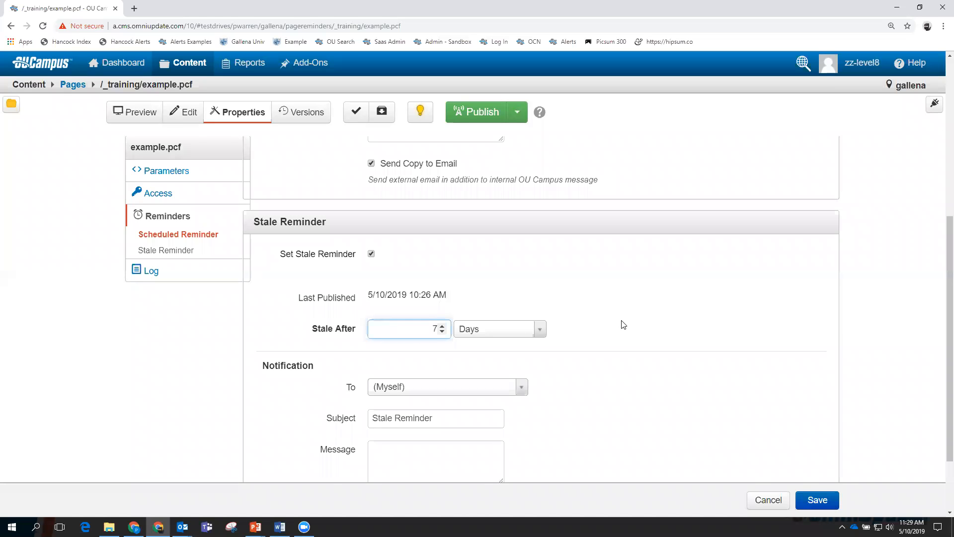
scroll(584, 381, "down", 2)
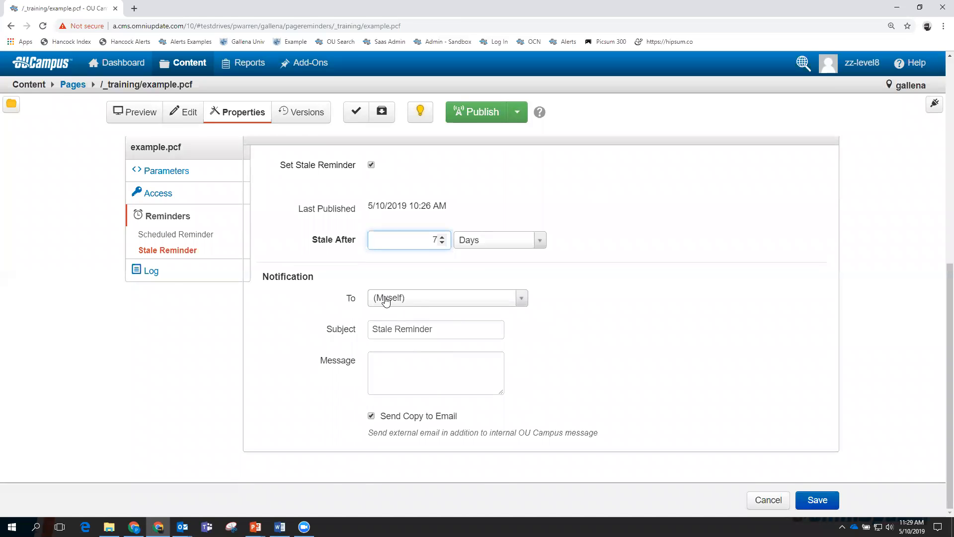
left_click(433, 330)
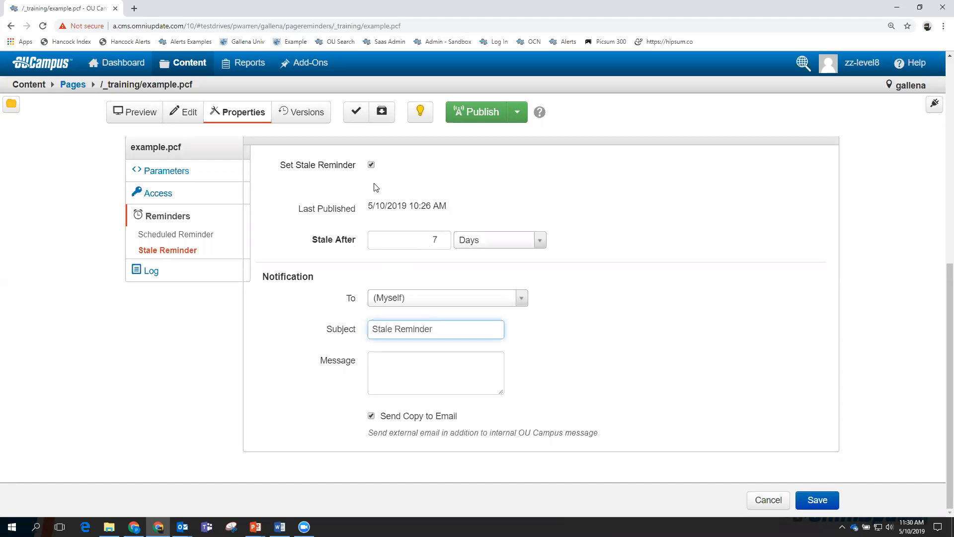
left_click(770, 500)
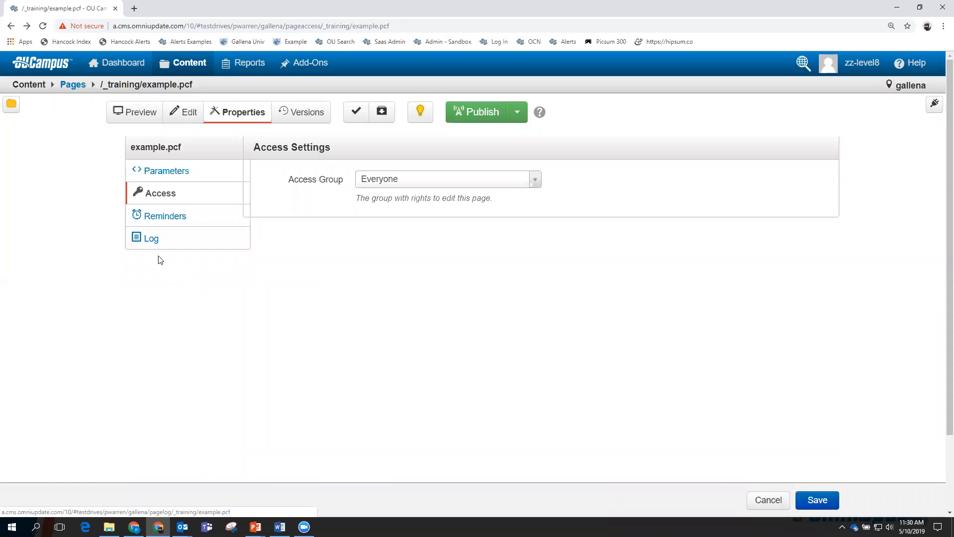
Scroll through example.pcf's Log entries, then show the Publish dropdown's options.
left_click(155, 242)
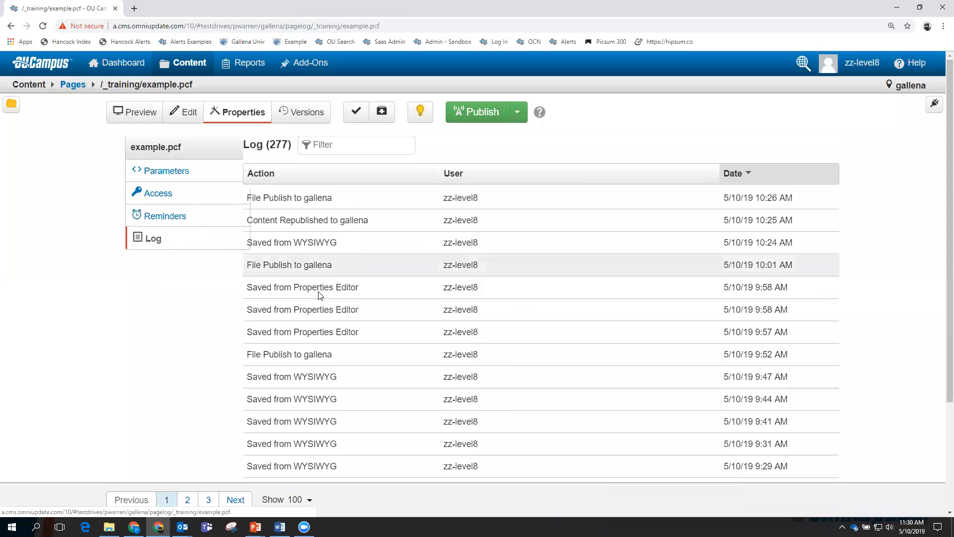
scroll(411, 362, "down", 5)
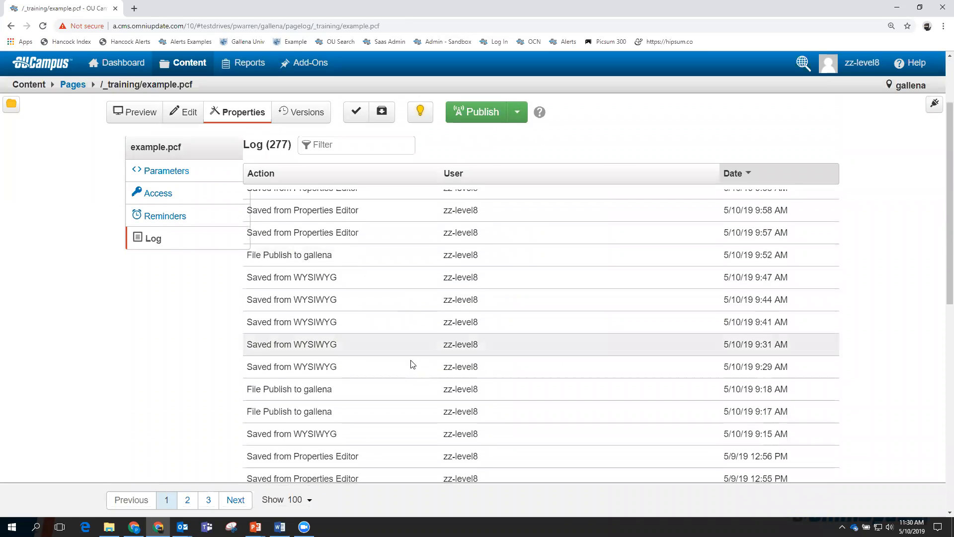
scroll(411, 363, "down", 5)
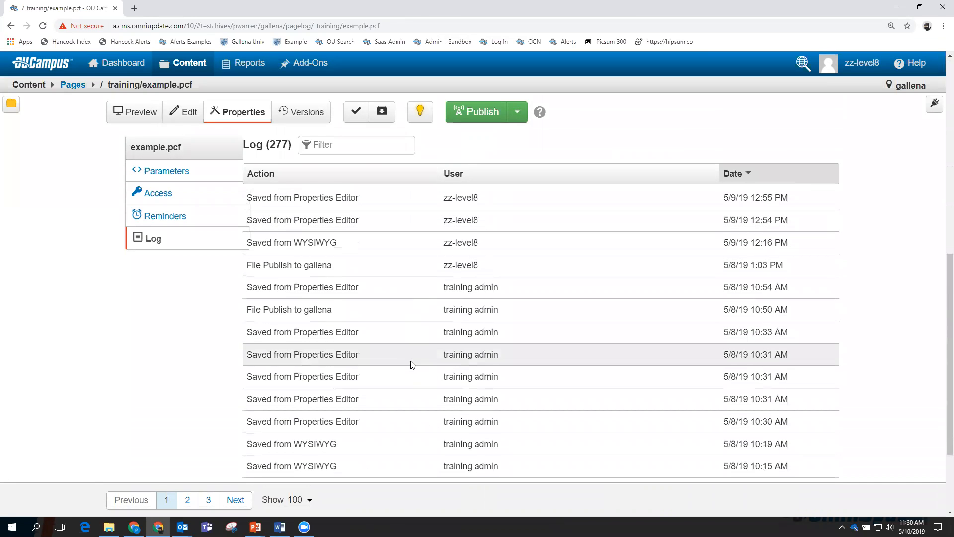
scroll(411, 365, "up", 10)
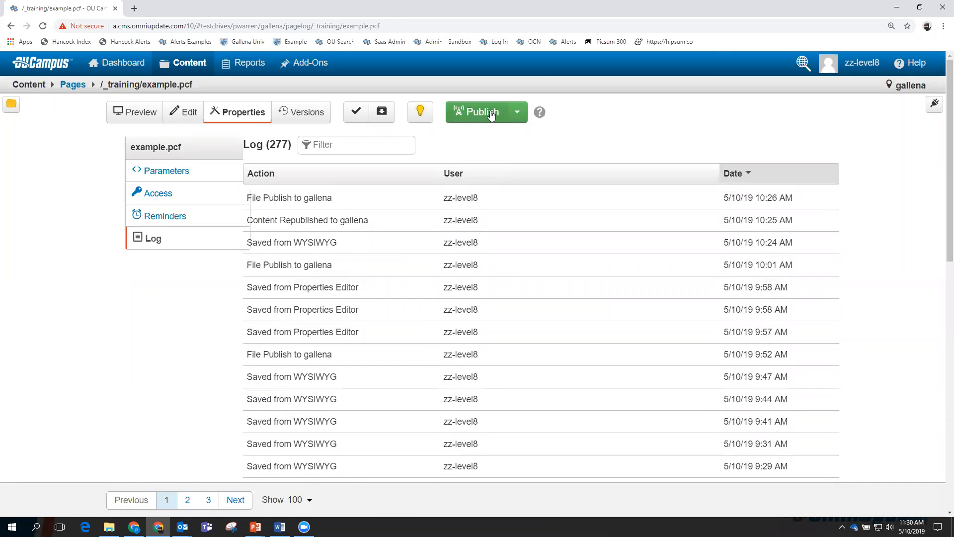
left_click(520, 114)
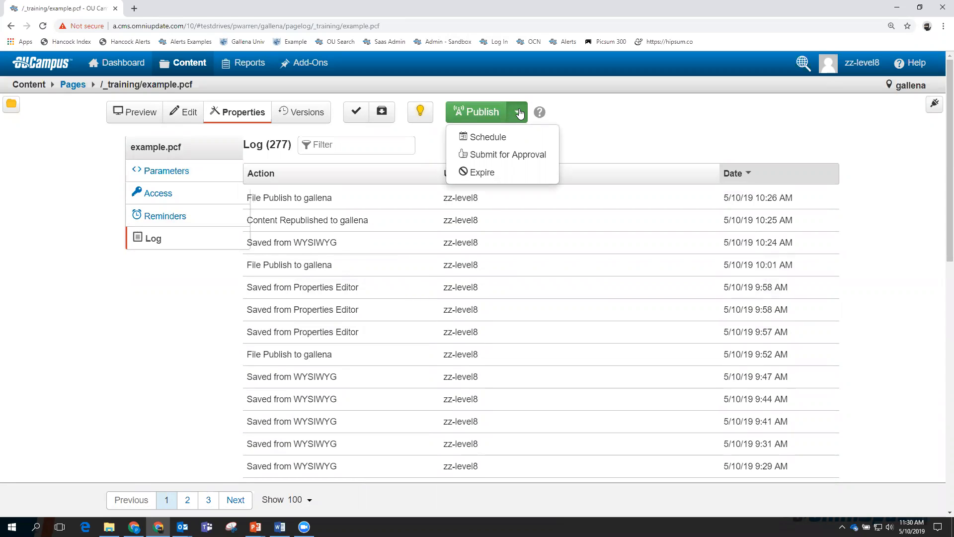
left_click(486, 137)
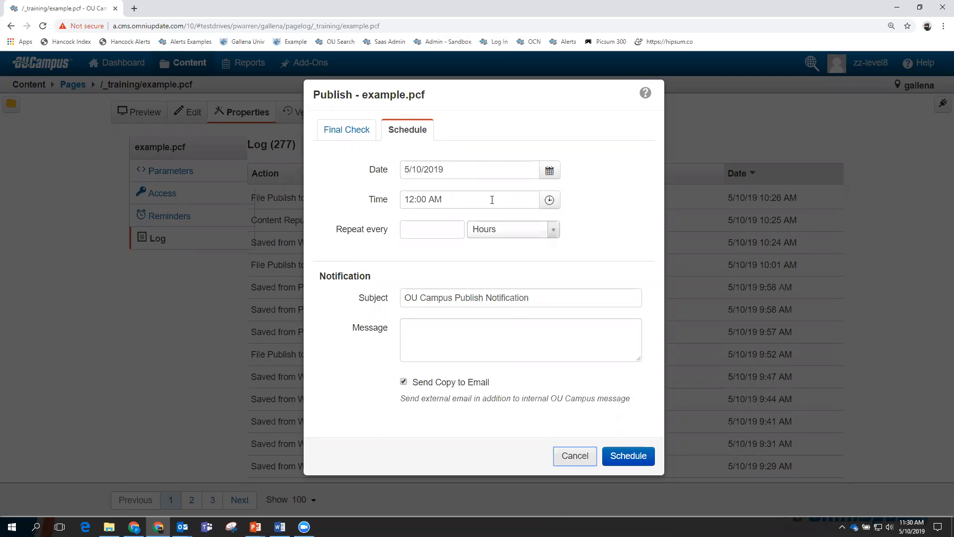
left_click(551, 171)
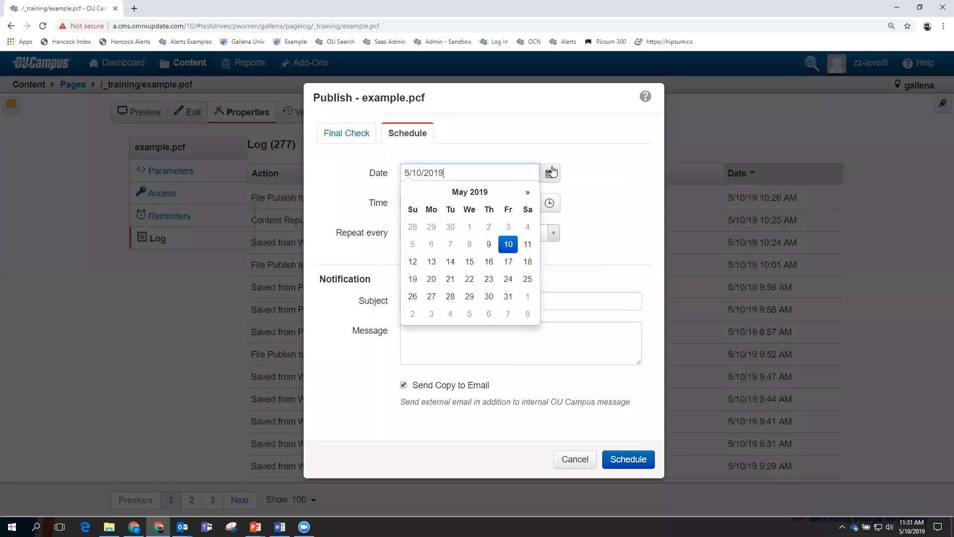
left_click(527, 245)
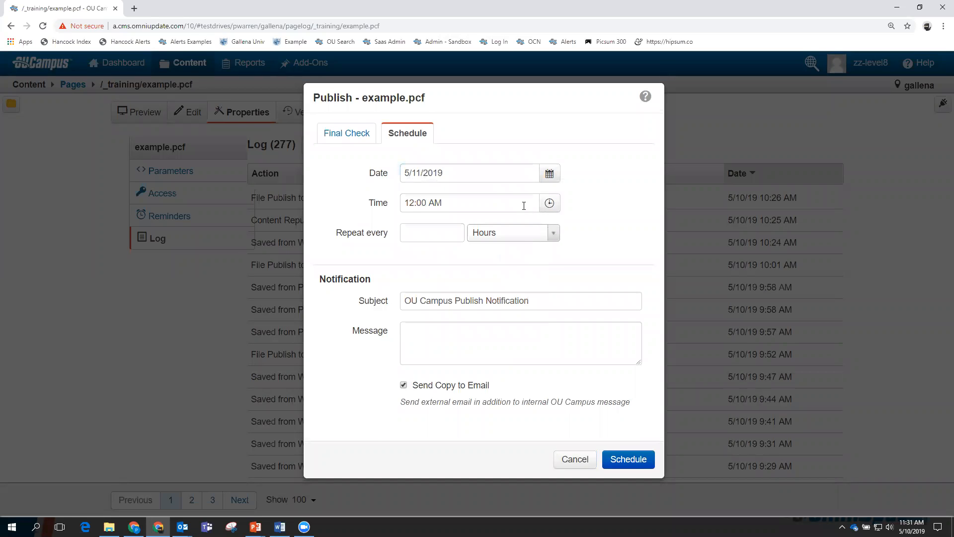
left_click(499, 203)
left_click(417, 277)
left_click(417, 277)
left_click(417, 276)
left_click(417, 228)
left_click(605, 254)
left_click(575, 459)
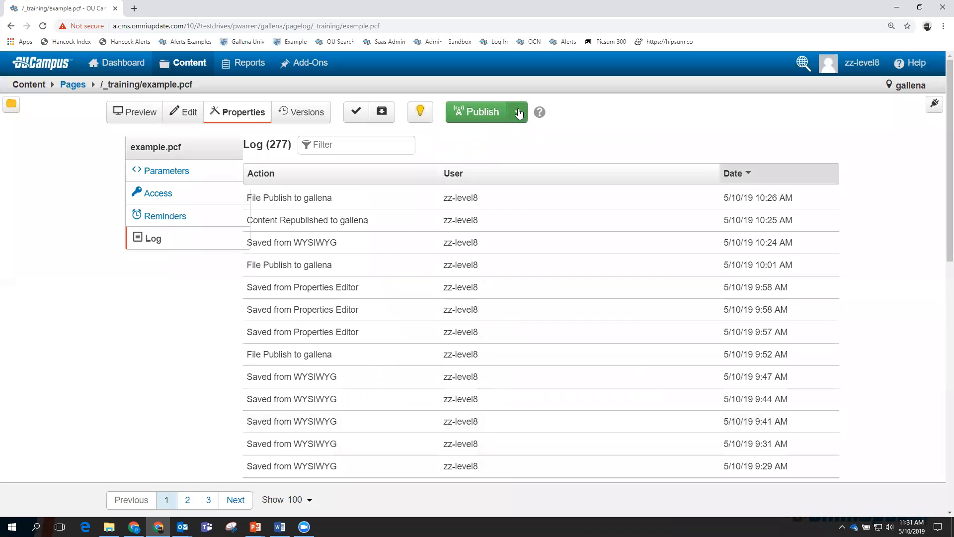
left_click(516, 112)
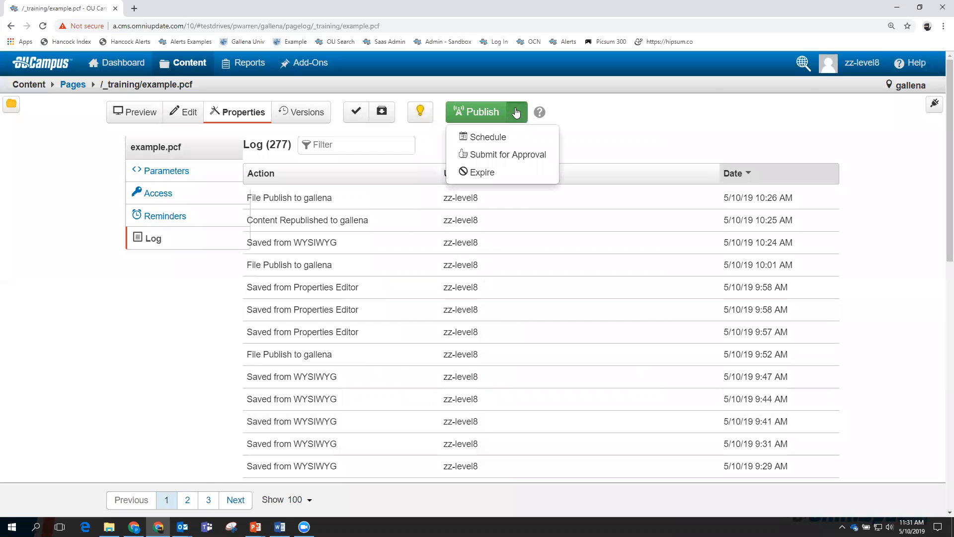
left_click(512, 156)
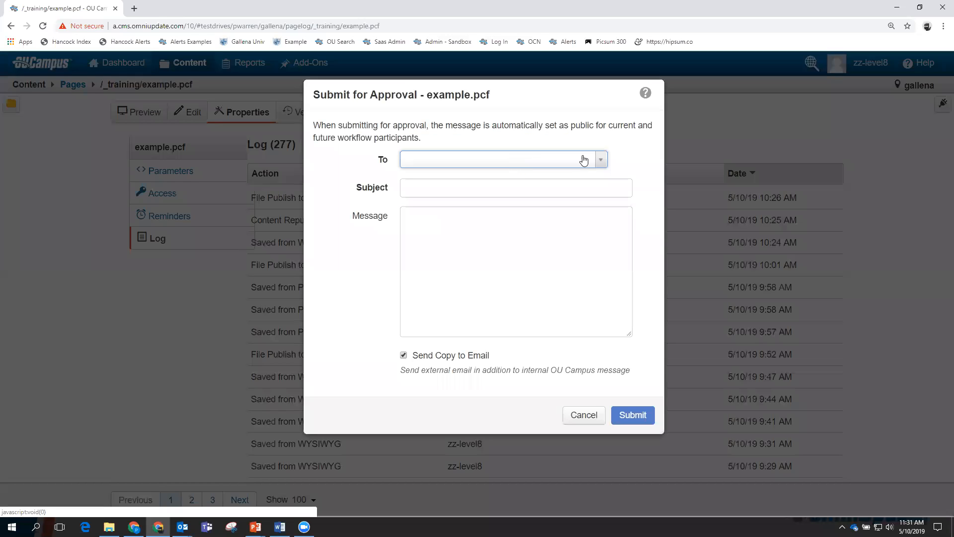
left_click(600, 161)
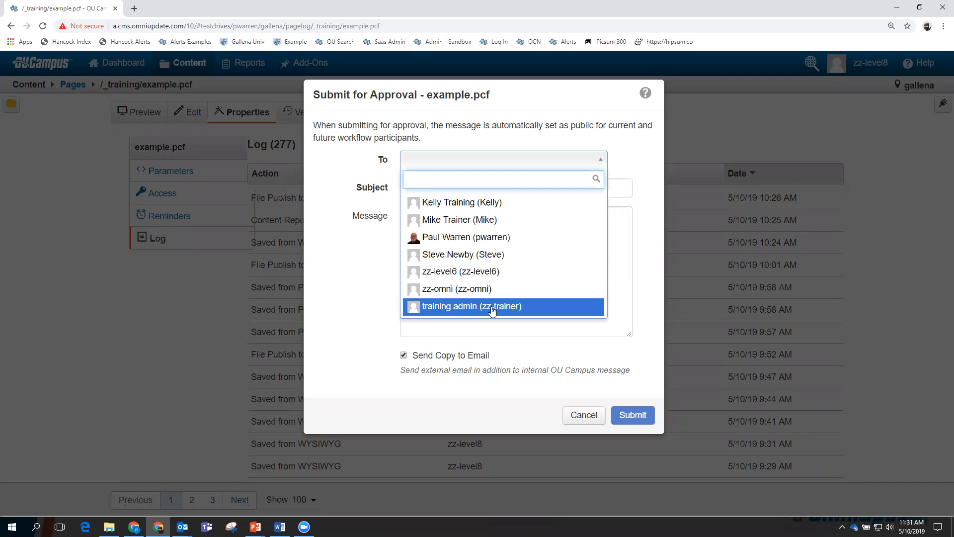
left_click(453, 307)
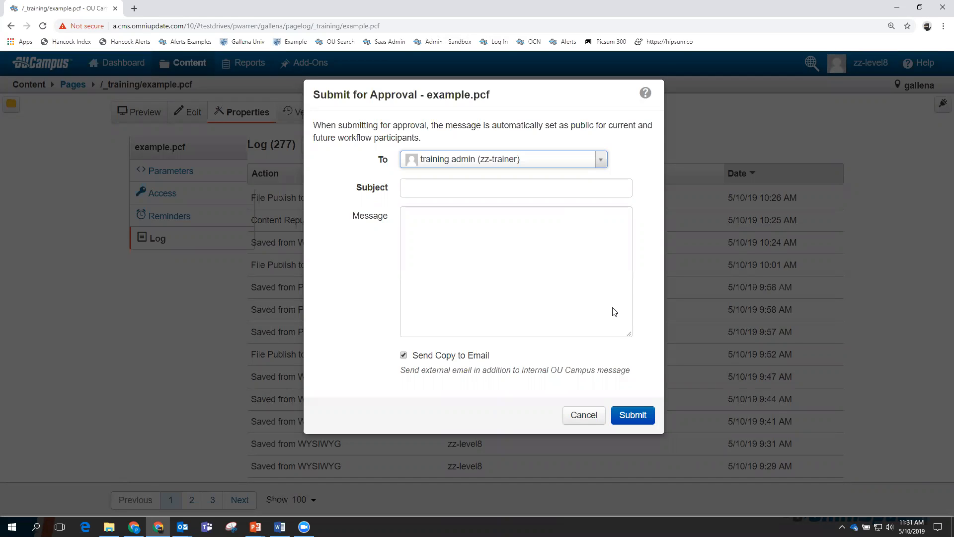
left_click(589, 417)
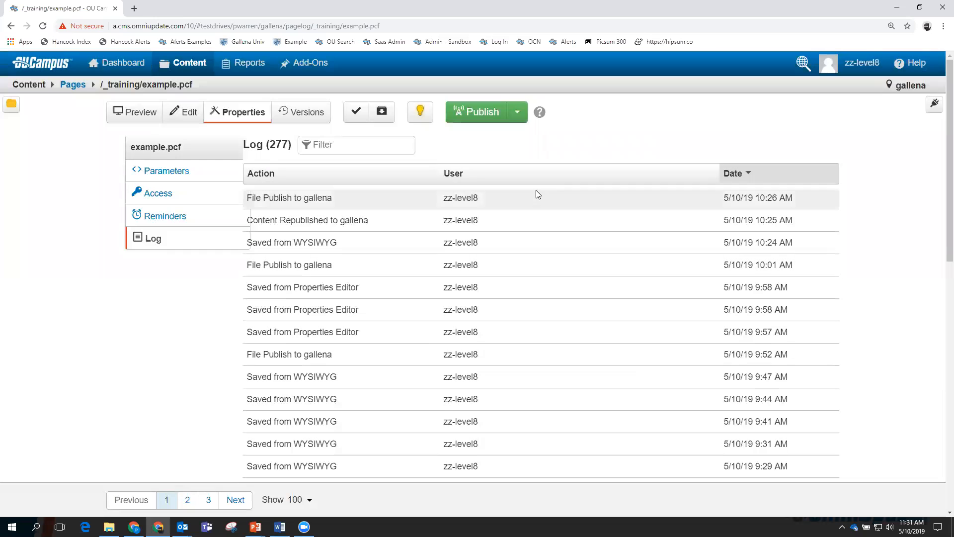
left_click(517, 113)
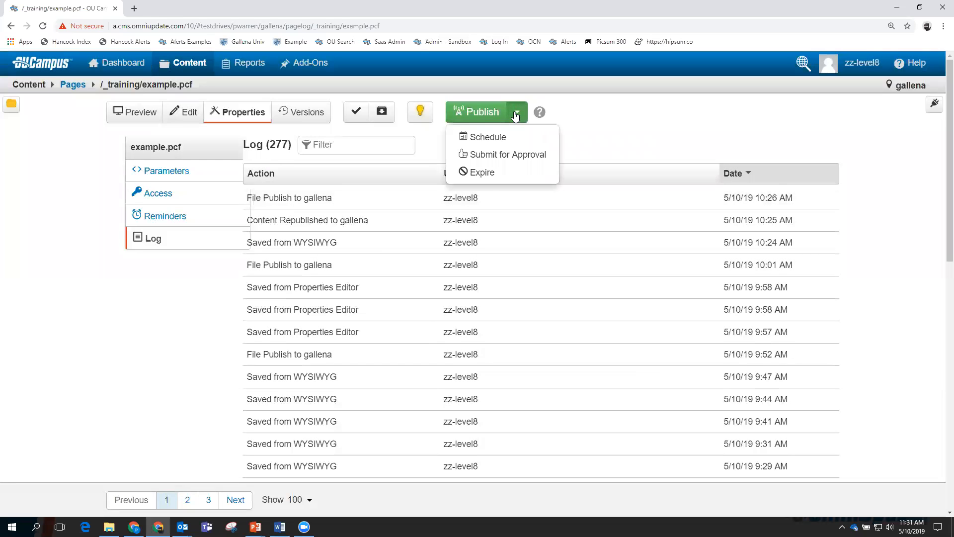
Start a Recycle expiration for example.pcf dated 5/11/2019.
left_click(485, 172)
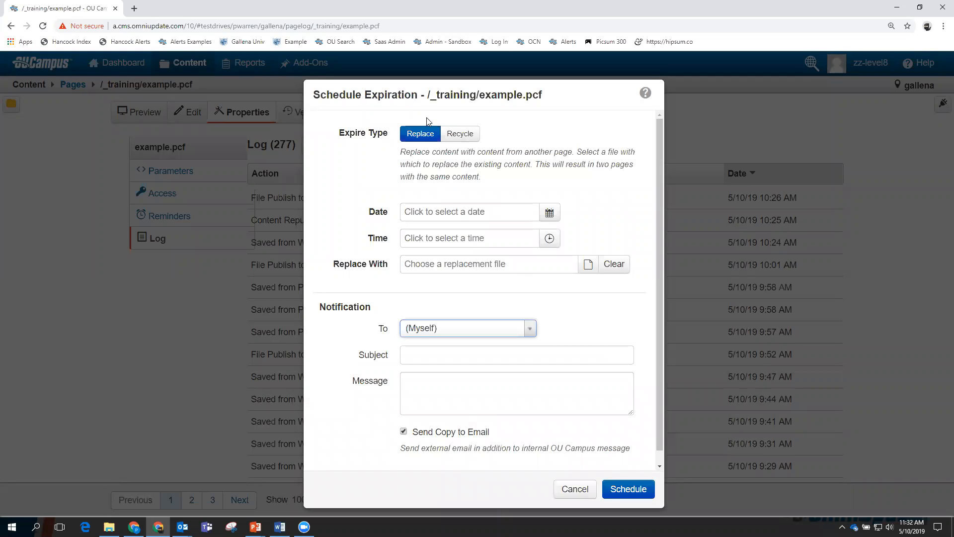
left_click(456, 135)
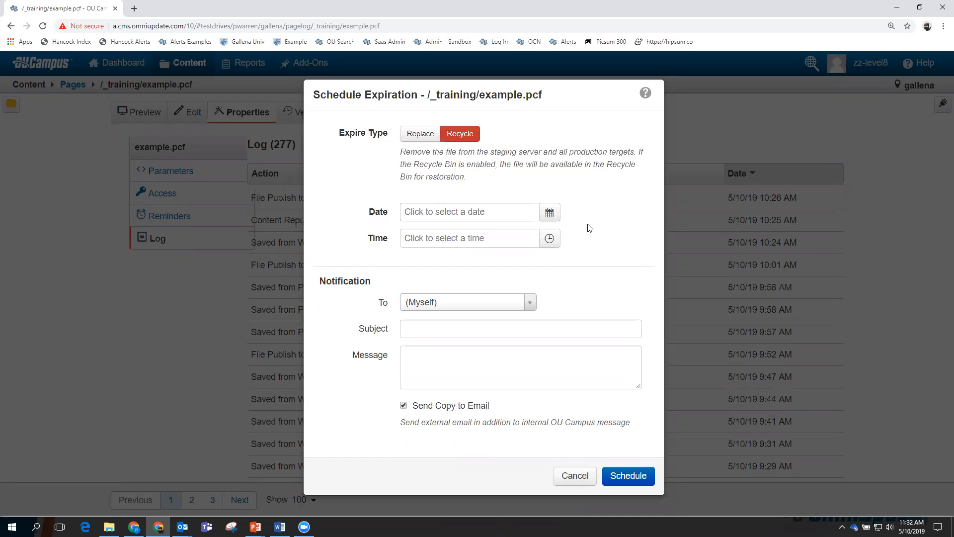
left_click(549, 213)
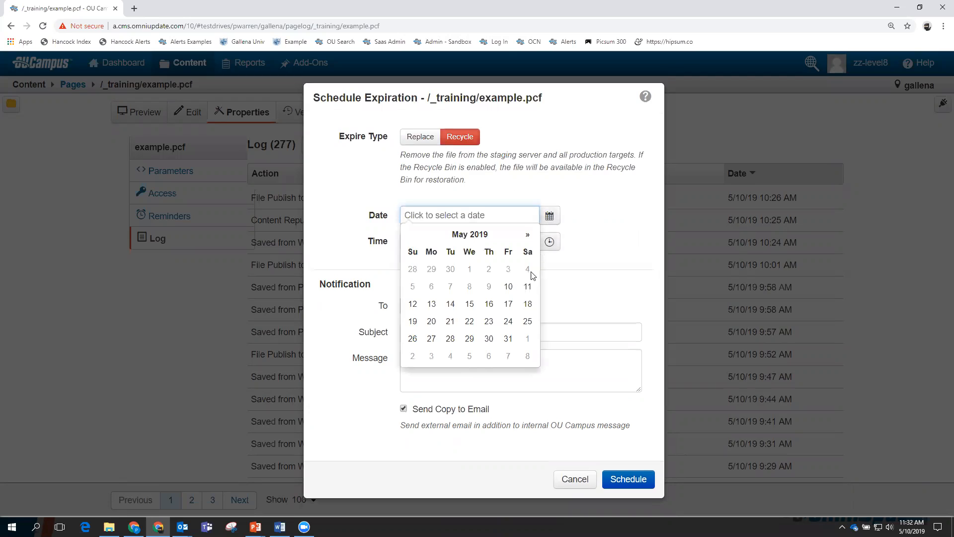
left_click(527, 286)
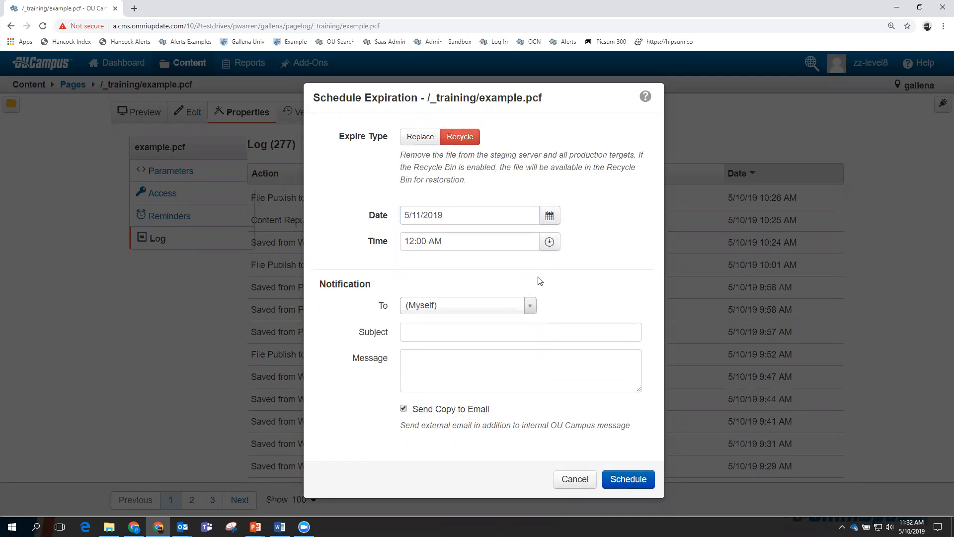
Set the expiration time to 8:00 PM, then cancel it and advance to the next slide.
left_click(549, 242)
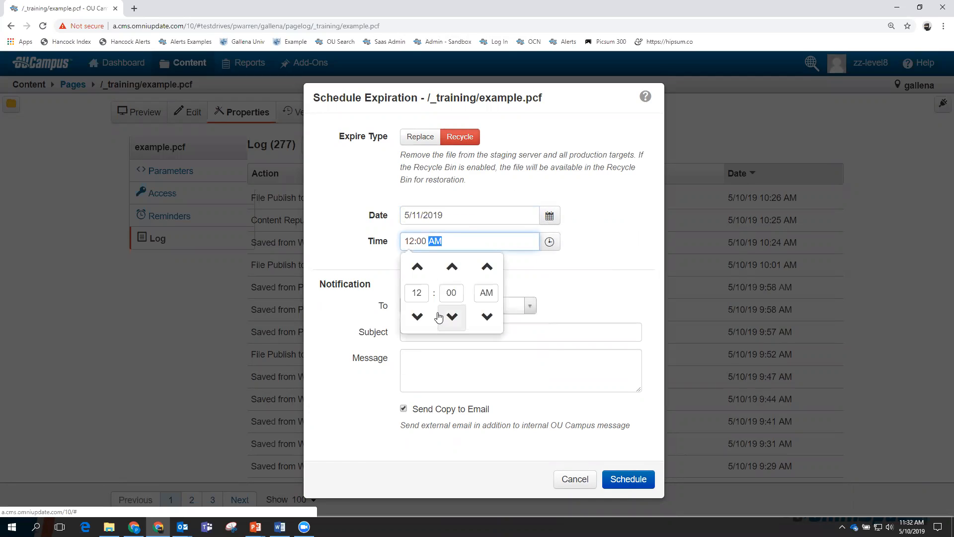
left_click(417, 316)
left_click(418, 317)
left_click(418, 316)
left_click(417, 317)
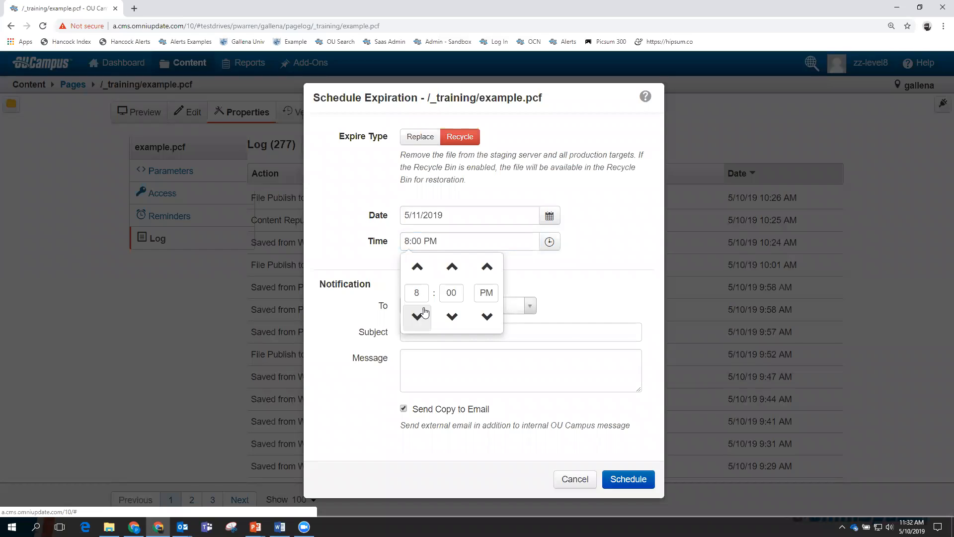
left_click(615, 294)
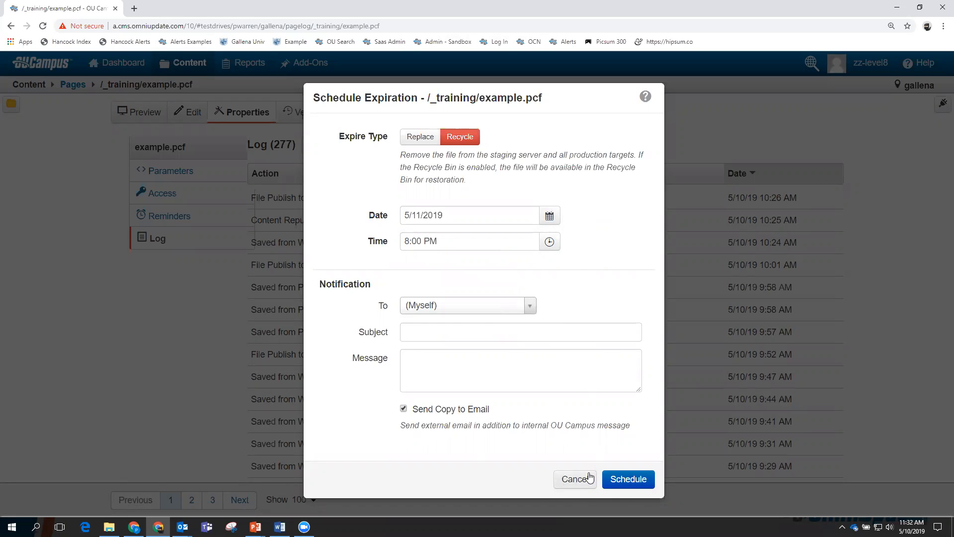
left_click(578, 481)
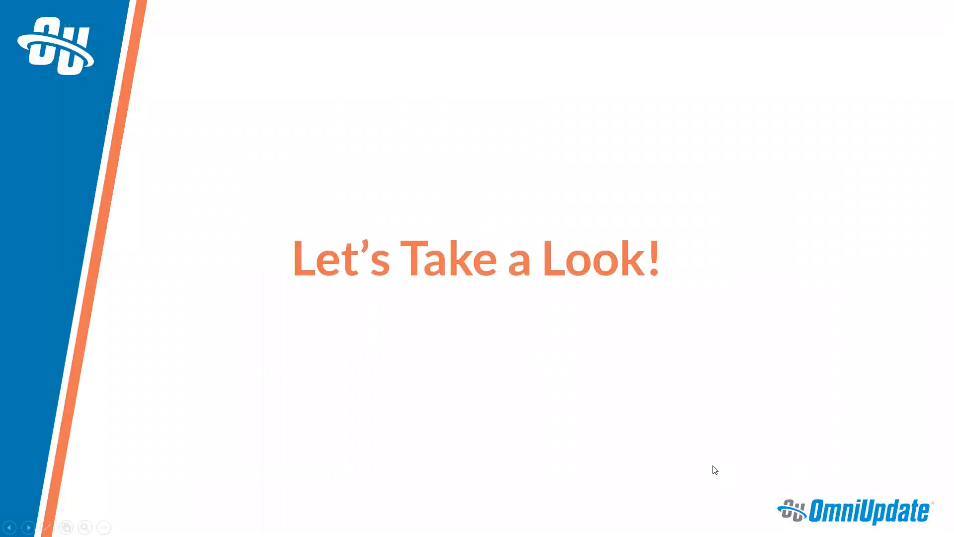
left_click(714, 468)
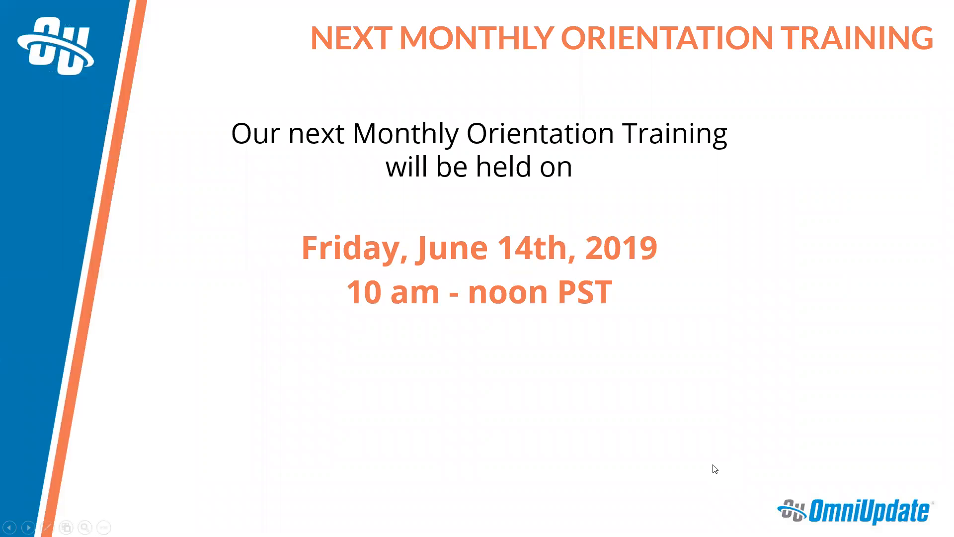